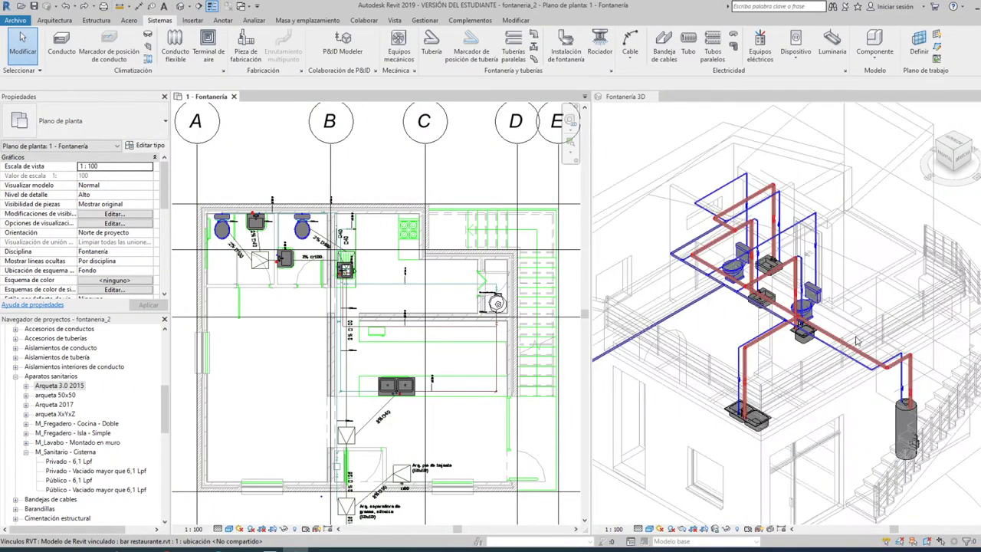
Zoom around the plumbing plan to inspect the drainage layout
{"action": "scroll", "coordinate": [805, 292], "scroll_direction": "up", "scroll_amount": 1}
{"action": "scroll", "coordinate": [805, 292], "scroll_direction": "up", "scroll_amount": 1}
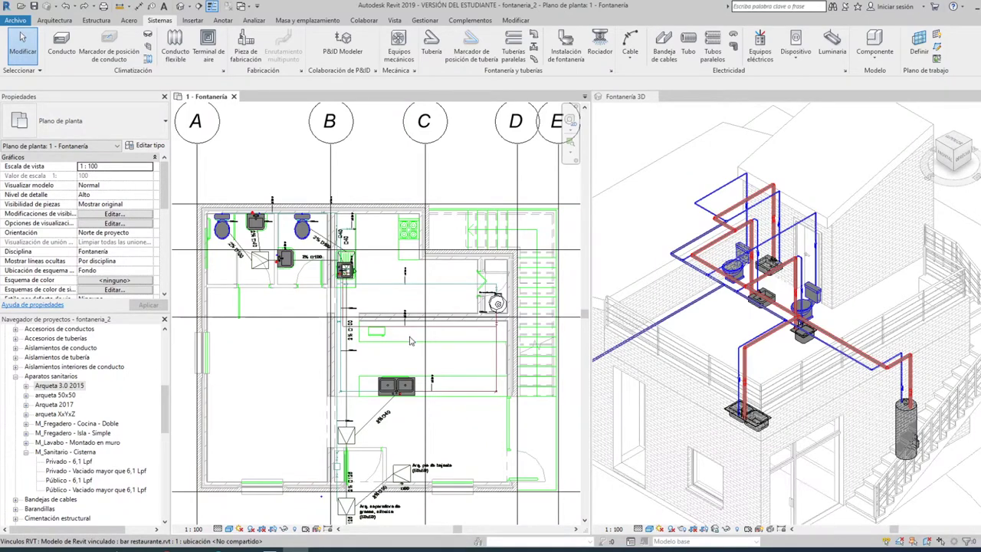
{"action": "scroll", "coordinate": [452, 316], "scroll_direction": "down", "scroll_amount": 1}
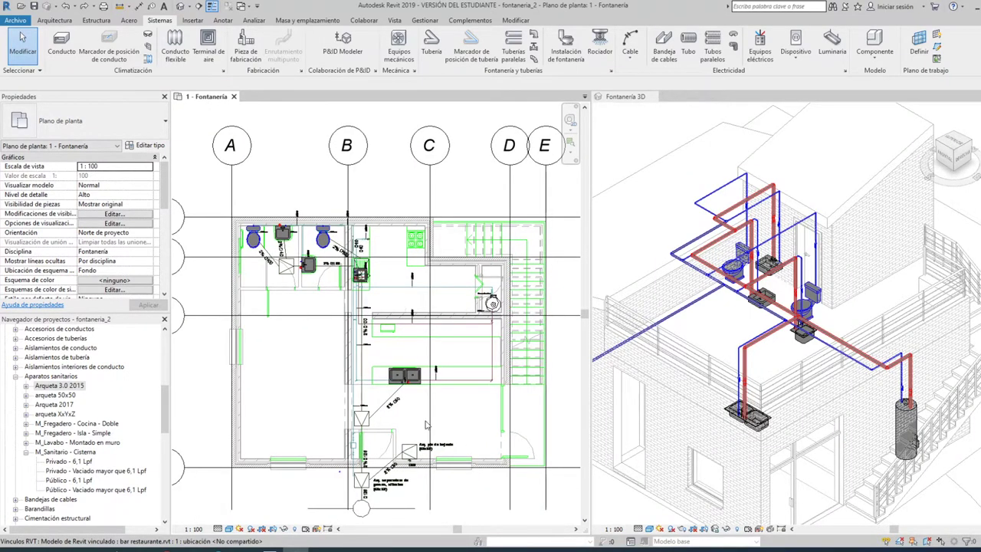
{"action": "scroll", "coordinate": [444, 307], "scroll_direction": "down", "scroll_amount": 1}
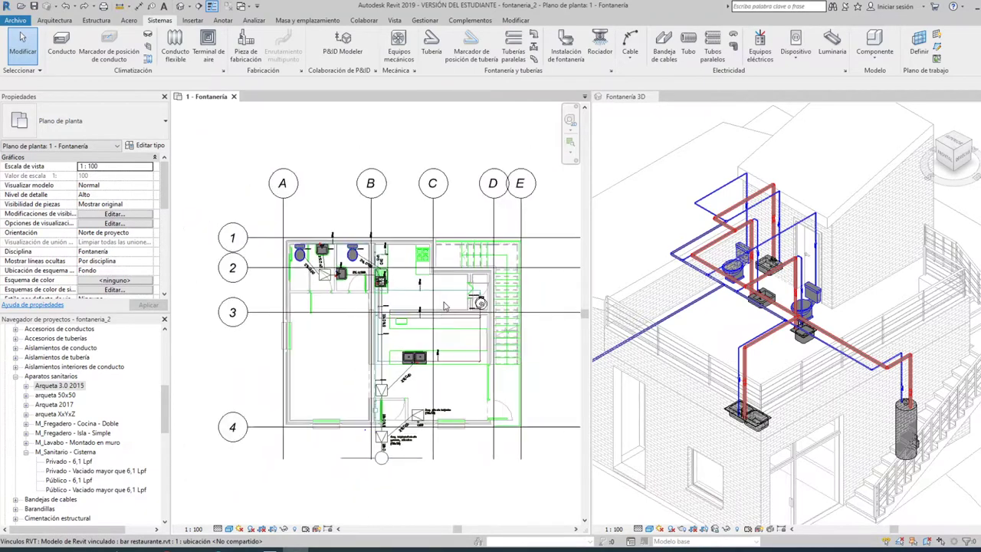
{"action": "scroll", "coordinate": [364, 353], "scroll_direction": "up", "scroll_amount": 1}
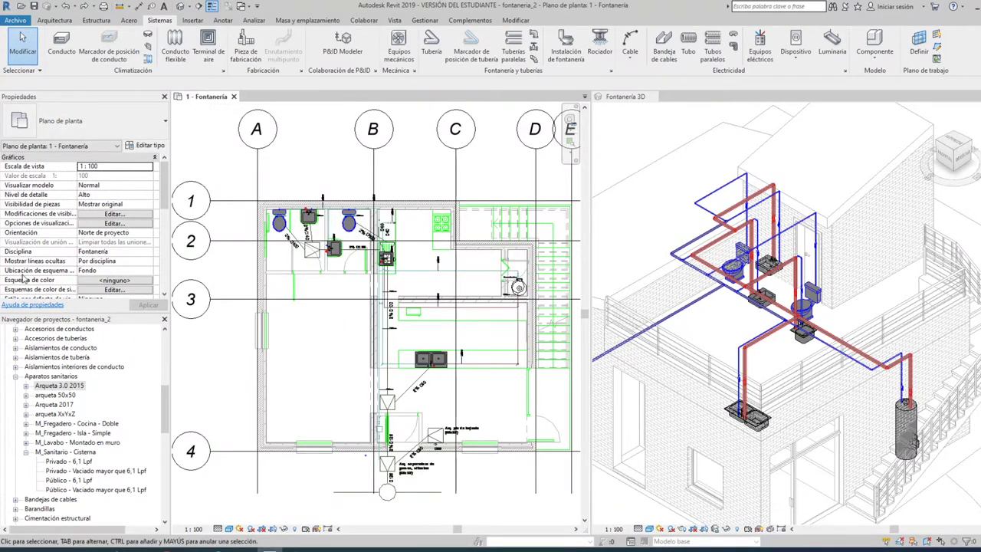
{"action": "scroll", "coordinate": [64, 274], "scroll_direction": "down", "scroll_amount": 3}
{"action": "scroll", "coordinate": [64, 274], "scroll_direction": "down", "scroll_amount": 3}
{"action": "scroll", "coordinate": [89, 245], "scroll_direction": "down", "scroll_amount": 1}
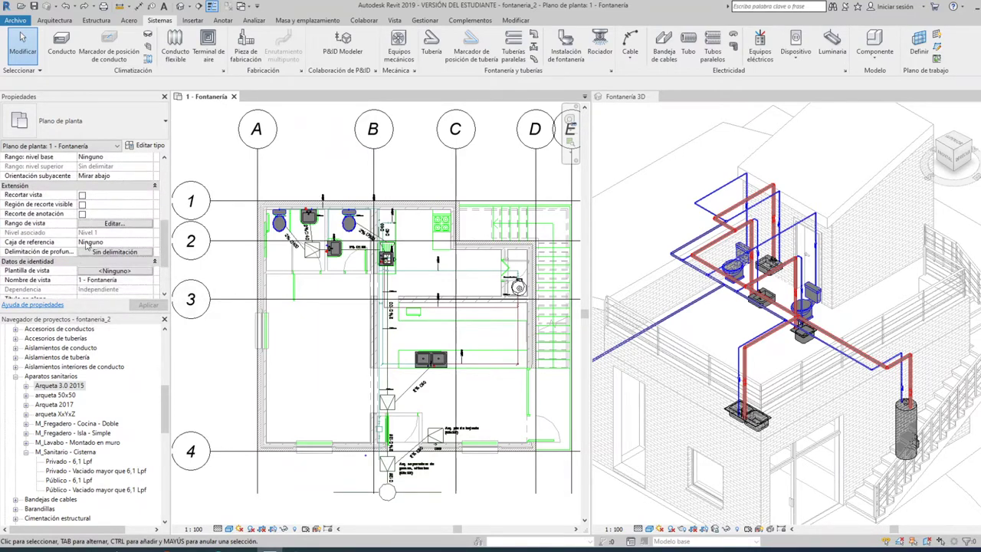
Temporarily raise the view range top offset to 4 to show pipes, then restore it to 1.2
{"action": "left_click", "coordinate": [113, 223]}
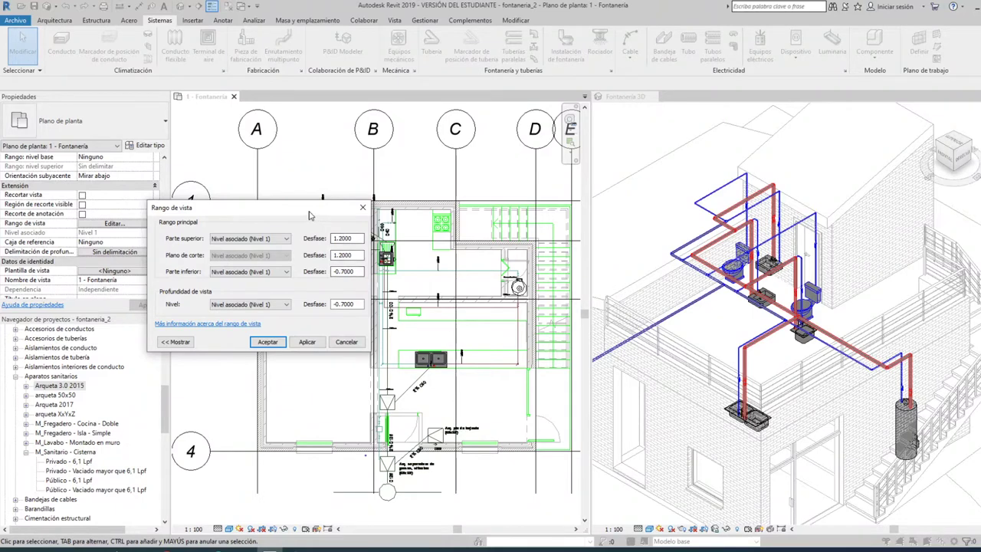
{"action": "left_click_drag", "start_coordinate": [314, 208], "coordinate": [691, 187]}
{"action": "double_click", "coordinate": [725, 218]}
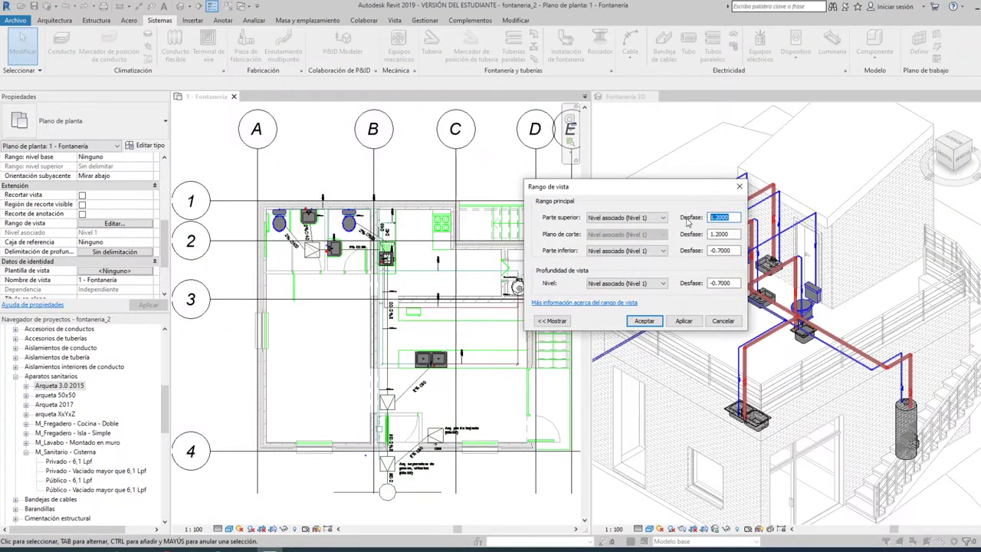
{"action": "type", "text": "4"}
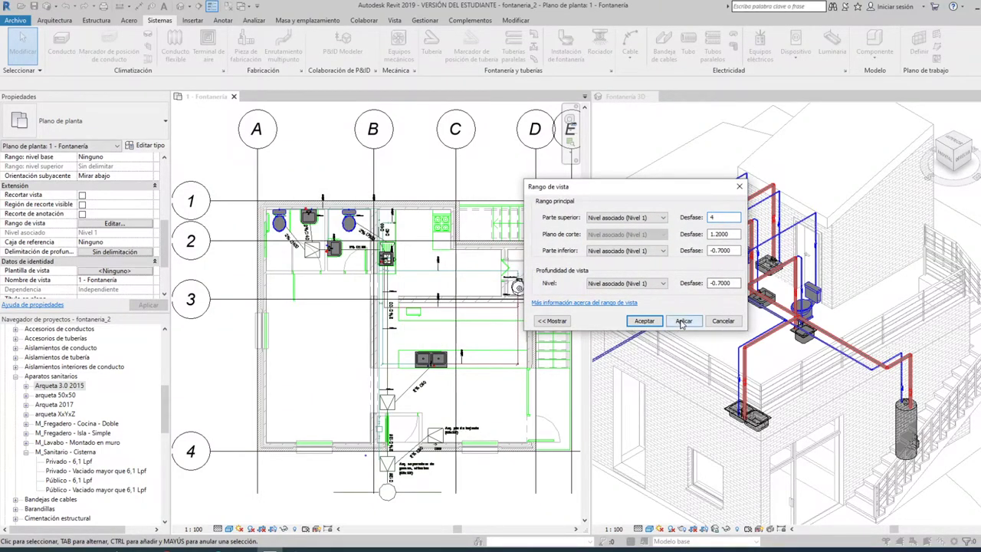
{"action": "left_click", "coordinate": [676, 322]}
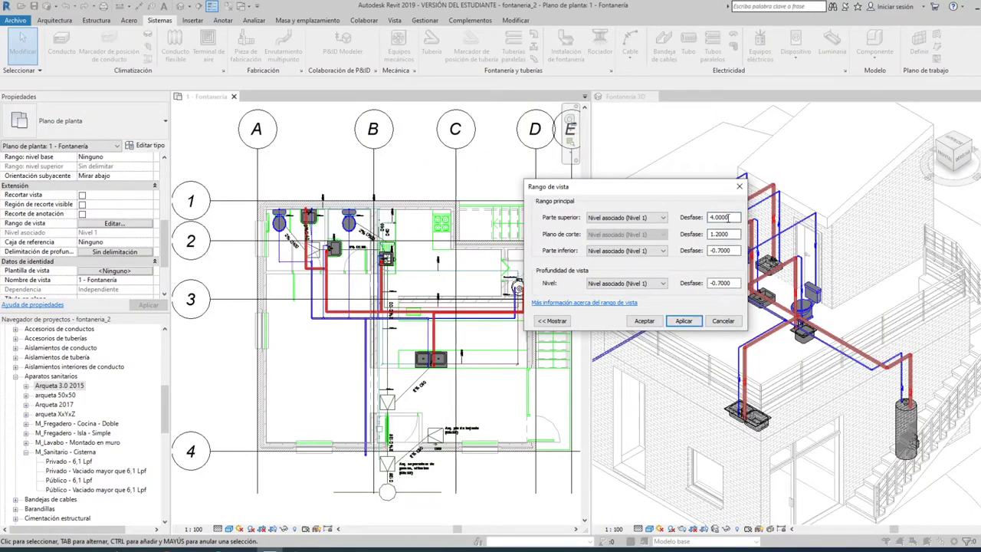
{"action": "double_click", "coordinate": [720, 218]}
{"action": "type", "text": "1.2"}
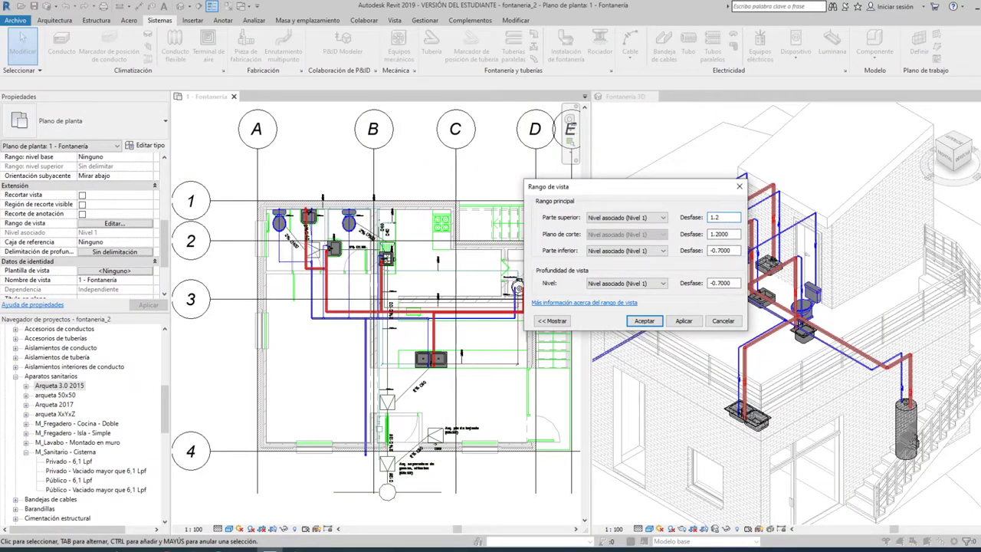
{"action": "left_click", "coordinate": [656, 325]}
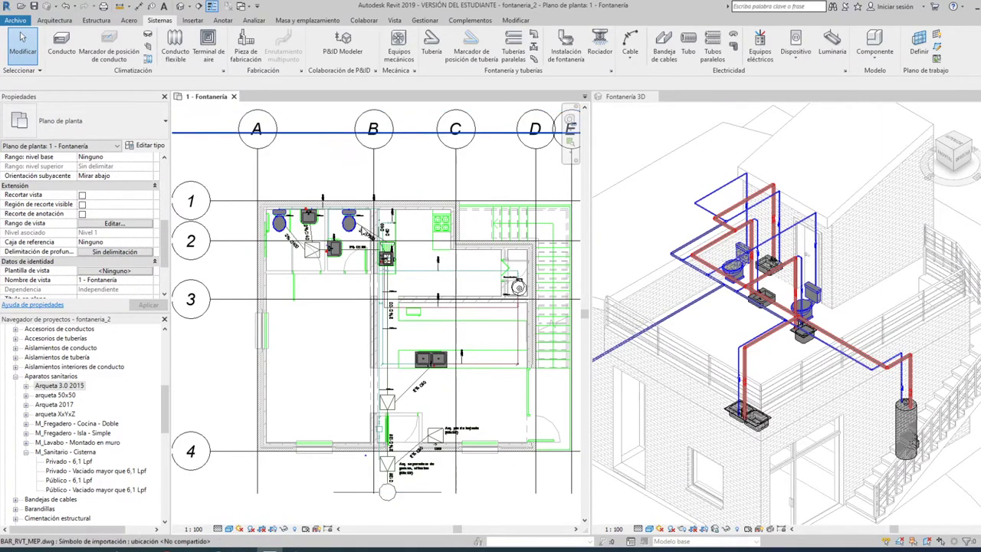
Zoom to the restroom fixtures and select the arqueta XxYxZ type in the Project Browser
{"action": "scroll", "coordinate": [309, 259], "scroll_direction": "up", "scroll_amount": 1}
{"action": "scroll", "coordinate": [309, 259], "scroll_direction": "up", "scroll_amount": 2}
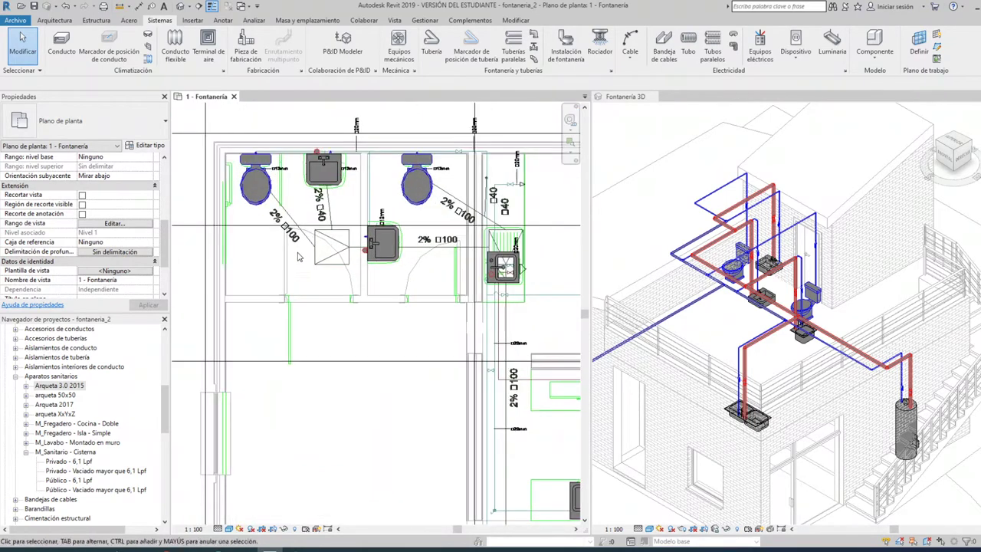
{"action": "scroll", "coordinate": [322, 264], "scroll_direction": "up", "scroll_amount": 2}
{"action": "middle_click_drag", "start_coordinate": [357, 284], "coordinate": [404, 330]}
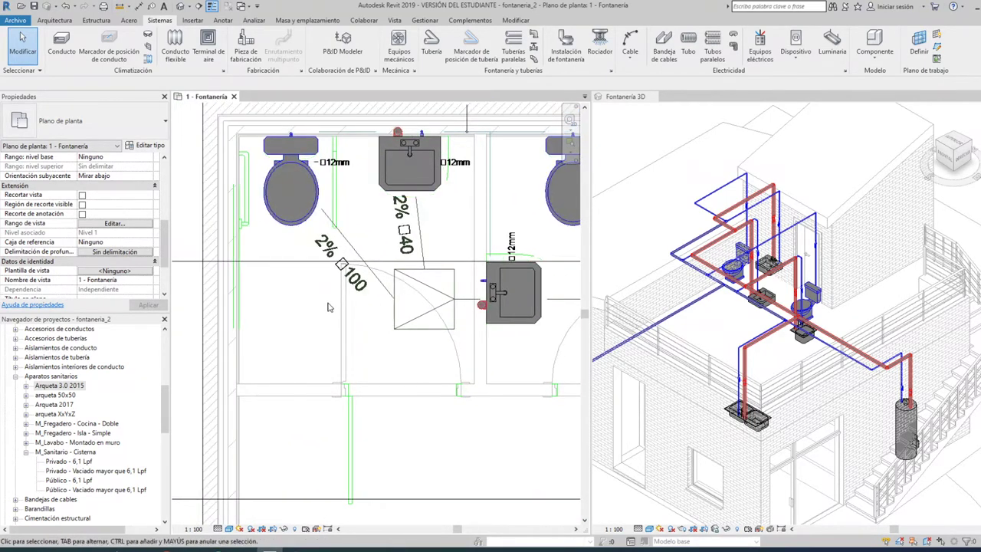
{"action": "scroll", "coordinate": [325, 359], "scroll_direction": "down", "scroll_amount": 1}
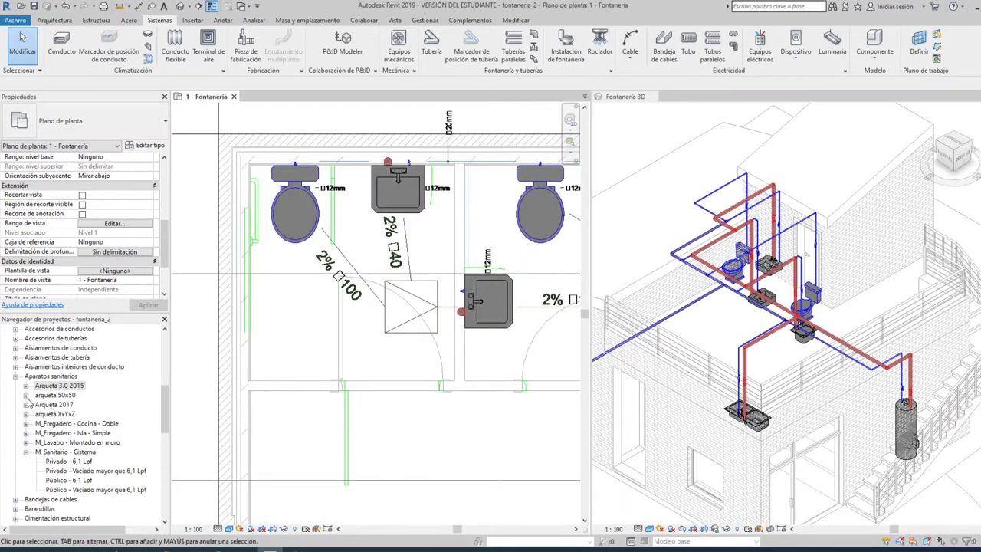
{"action": "left_click", "coordinate": [39, 386]}
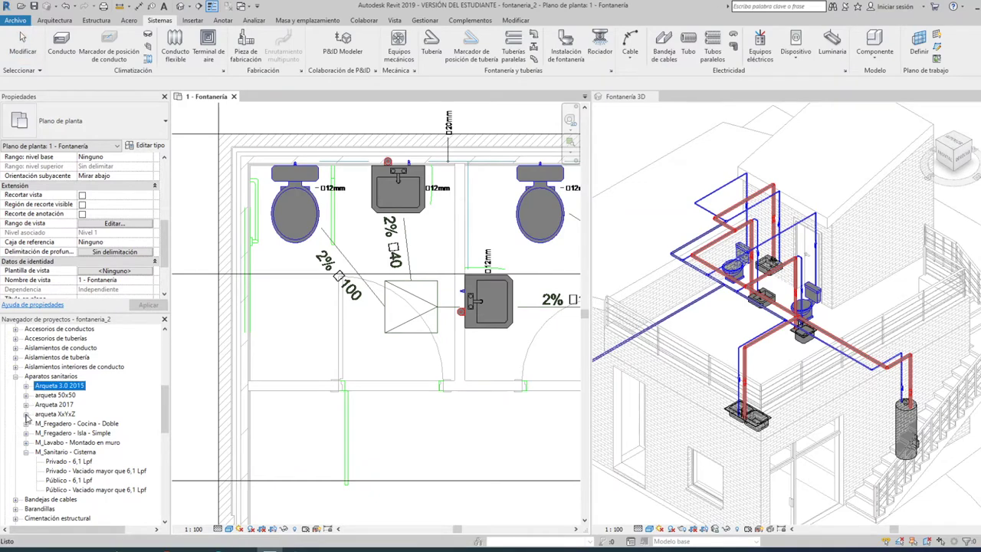
{"action": "left_click", "coordinate": [26, 414]}
{"action": "left_click", "coordinate": [57, 423]}
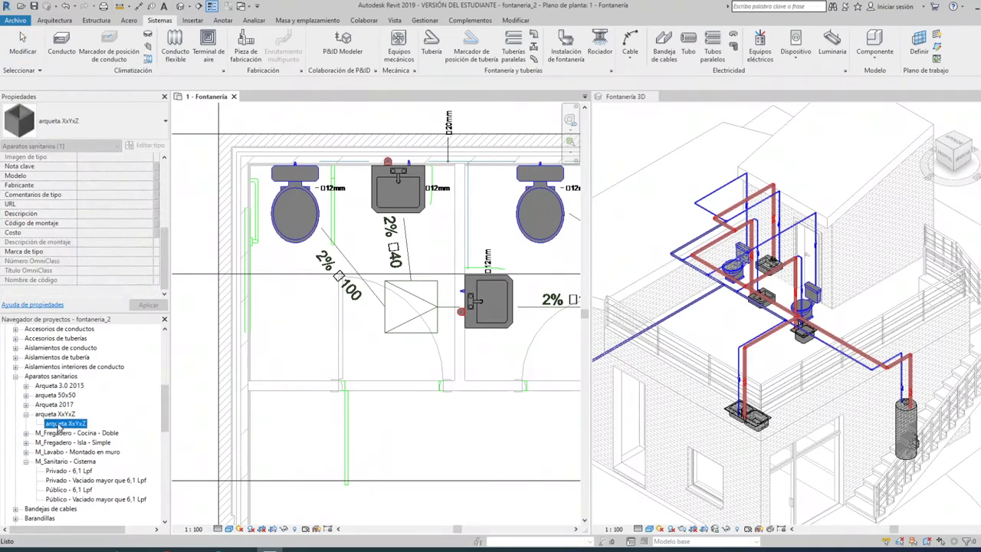
Place one arqueta XxYxZ left of the existing drain box and select it
{"action": "left_click_drag", "start_coordinate": [58, 427], "coordinate": [312, 340]}
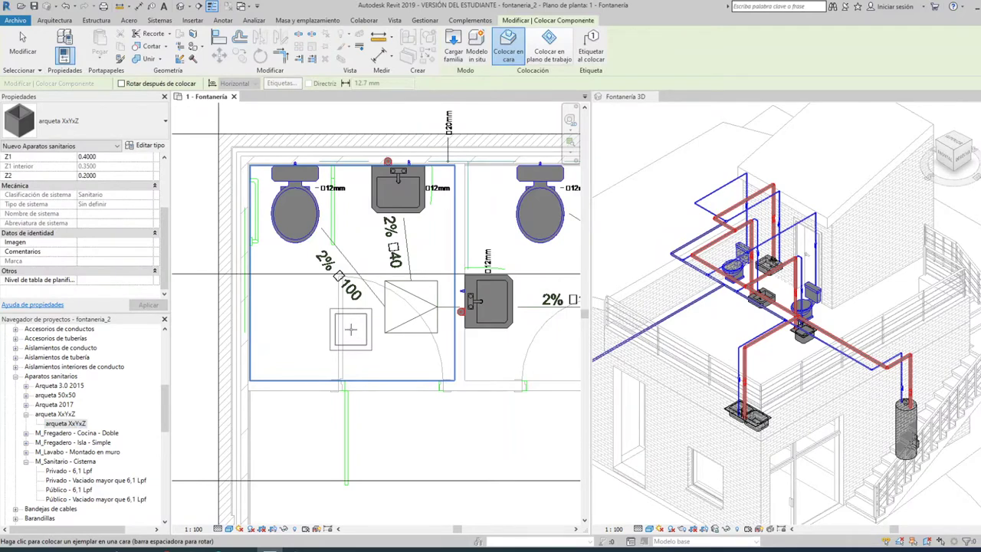
{"action": "left_click", "coordinate": [350, 330]}
{"action": "key", "text": "Escape"}
{"action": "key", "text": "Escape"}
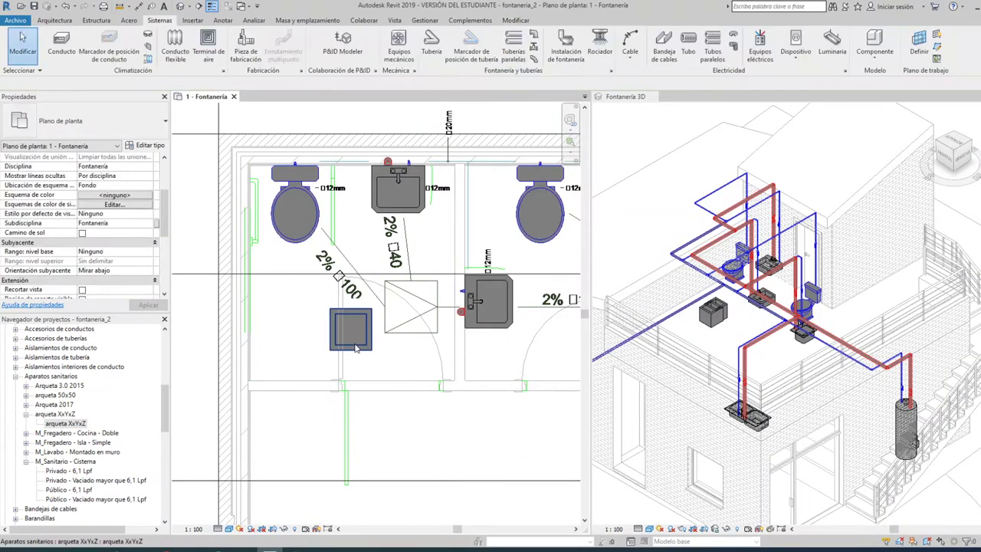
{"action": "left_click", "coordinate": [354, 346]}
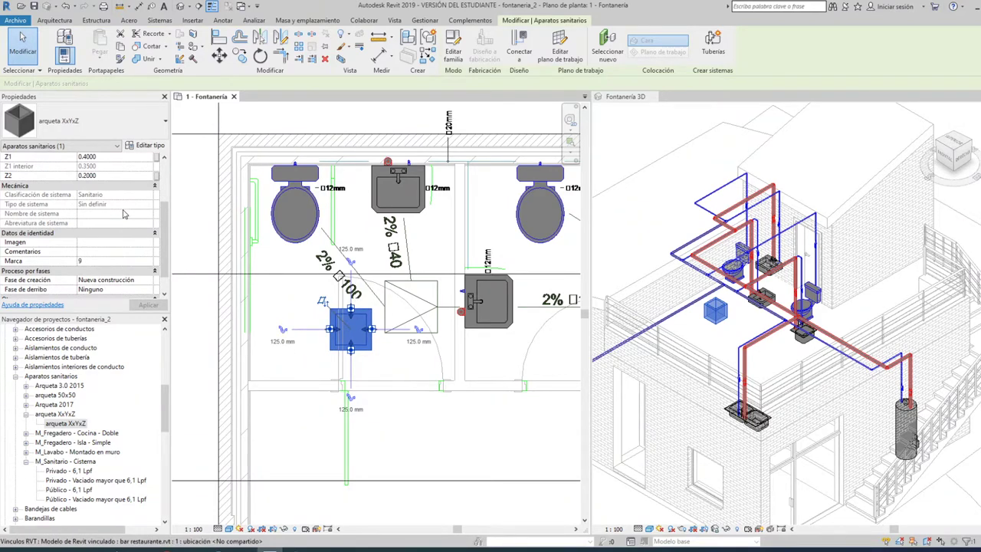
{"action": "scroll", "coordinate": [123, 214], "scroll_direction": "up", "scroll_amount": 2}
{"action": "scroll", "coordinate": [124, 214], "scroll_direction": "up", "scroll_amount": 2}
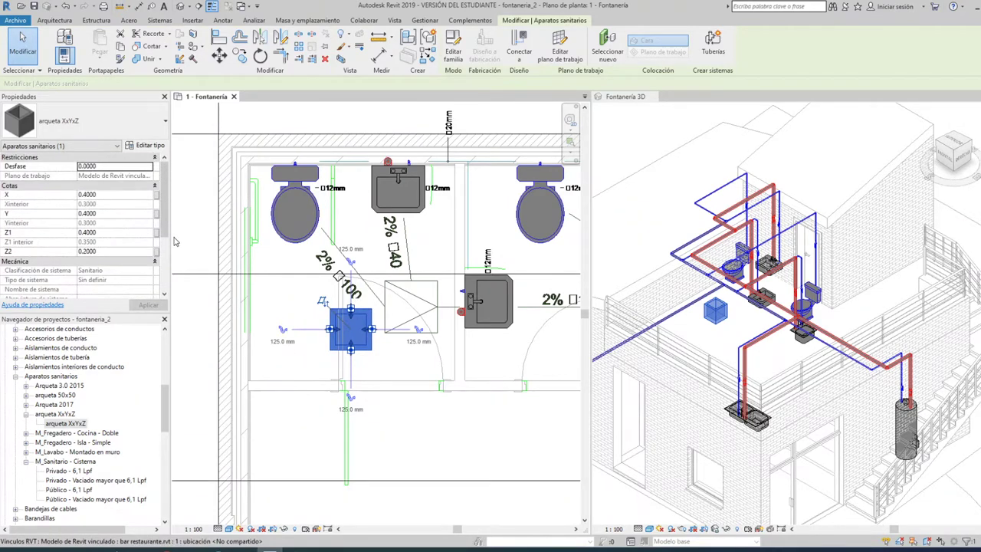
Size the arqueta with X 0.5, Y 0.5, Z1 0.5 and Z2 0.3
{"action": "left_click", "coordinate": [118, 197]}
{"action": "type", "text": "0."}
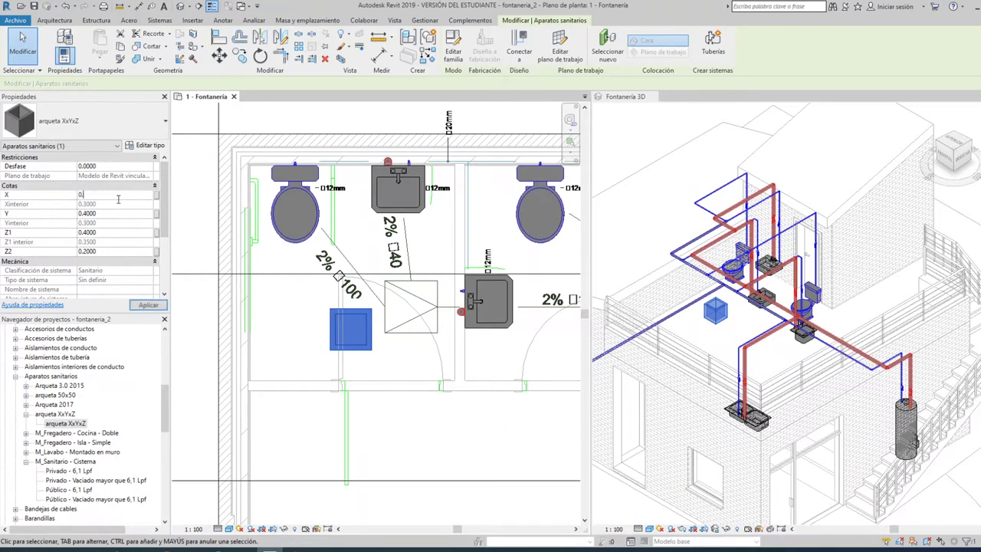
{"action": "type", "text": "5"}
{"action": "left_click", "coordinate": [112, 214]}
{"action": "type", "text": "0.5"}
{"action": "left_click", "coordinate": [119, 232]}
{"action": "type", "text": "0.5"}
{"action": "left_click", "coordinate": [120, 252]}
{"action": "type", "text": "0.3"}
{"action": "key", "text": "Return"}
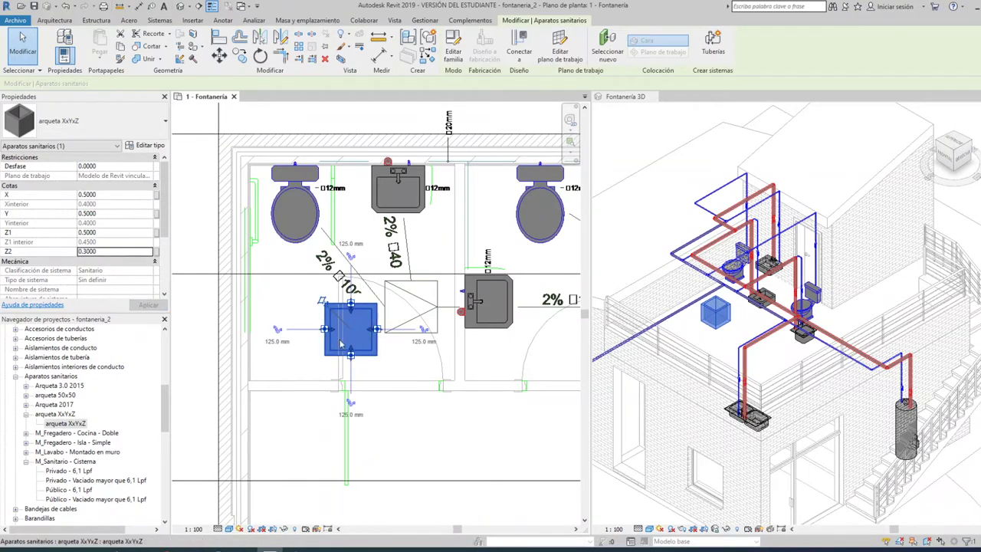
{"action": "left_click", "coordinate": [399, 396]}
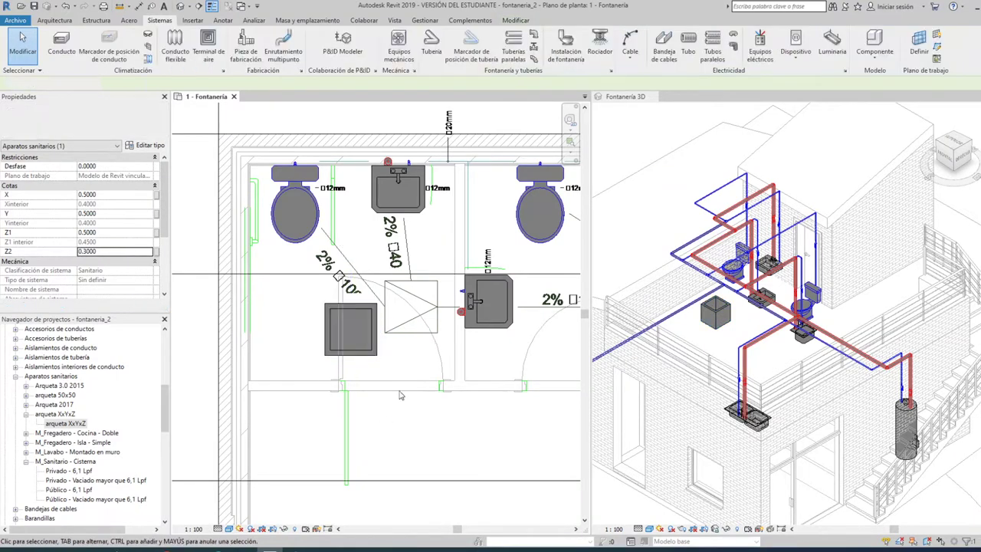
Try widening the arqueta's X to 0.7, then set it back to 0.5
{"action": "left_click", "coordinate": [374, 354]}
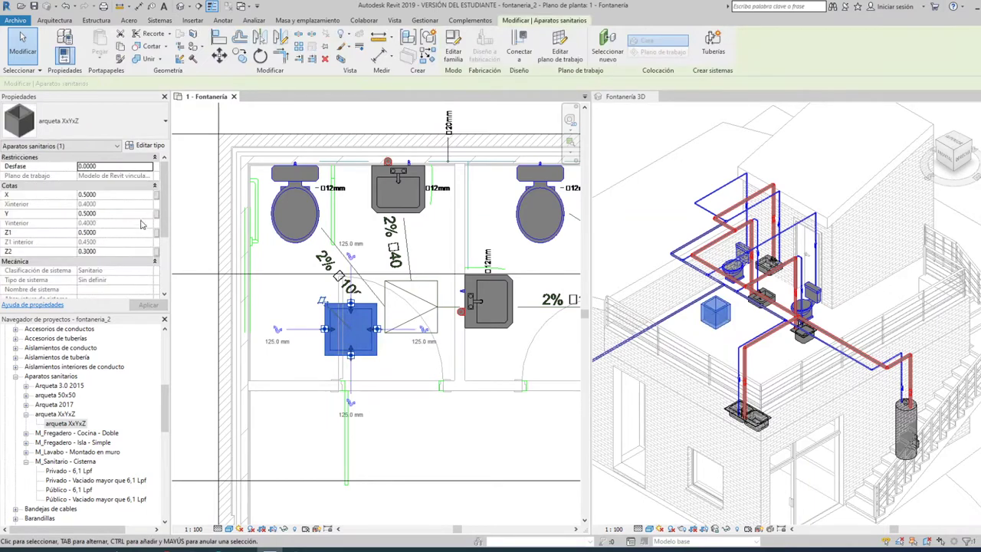
{"action": "left_click", "coordinate": [113, 195]}
{"action": "type", "text": "0.7"}
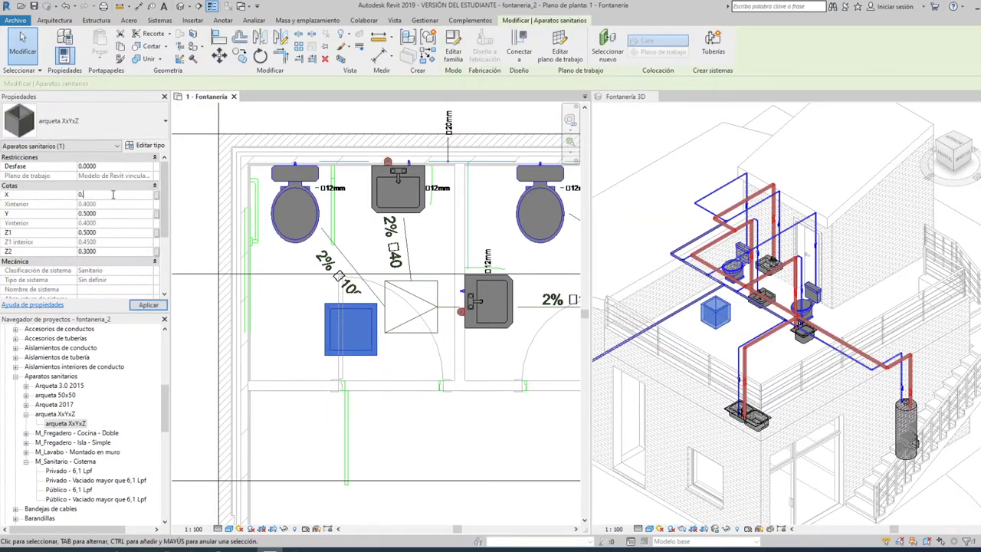
{"action": "key", "text": "Return"}
{"action": "left_click", "coordinate": [140, 304]}
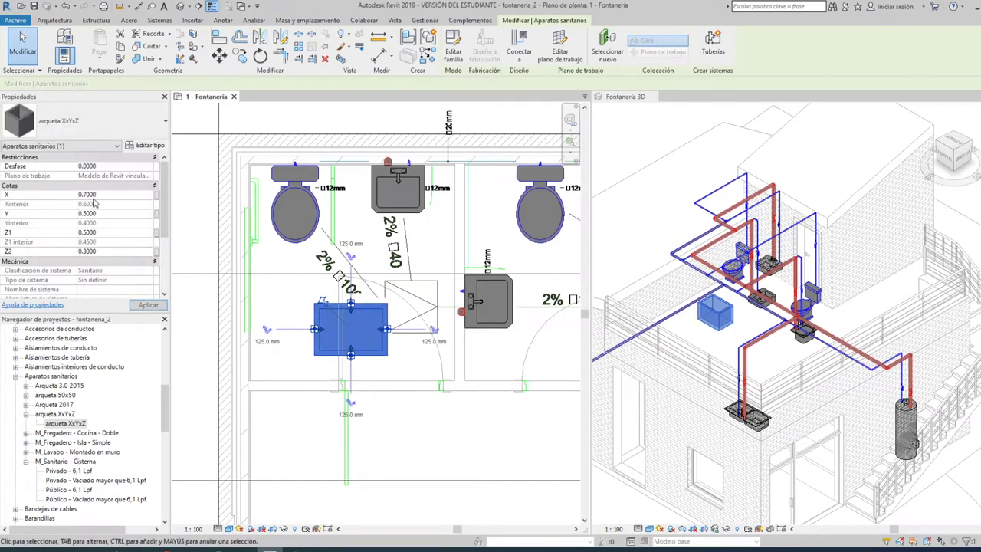
{"action": "left_click", "coordinate": [45, 194]}
{"action": "type", "text": "0.5"}
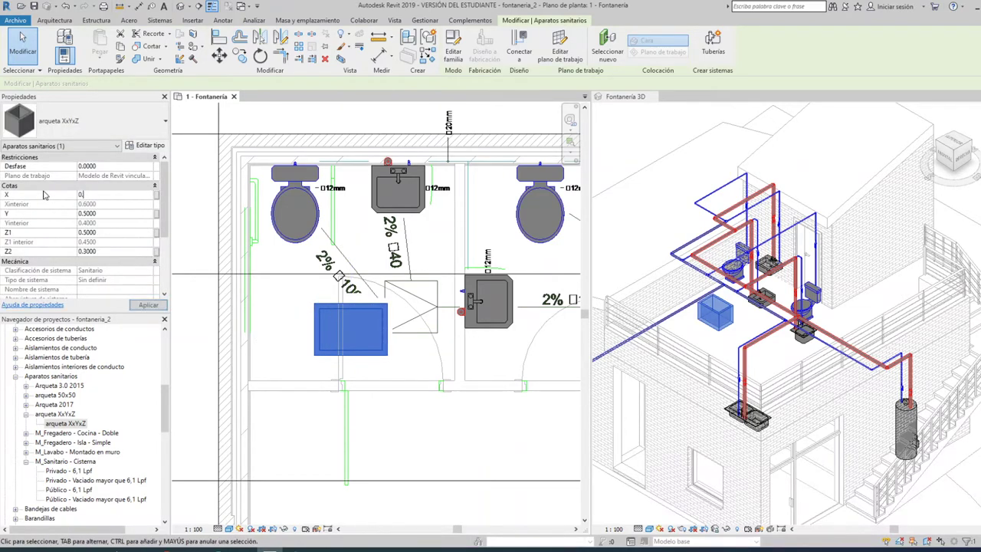
{"action": "key", "text": "Return"}
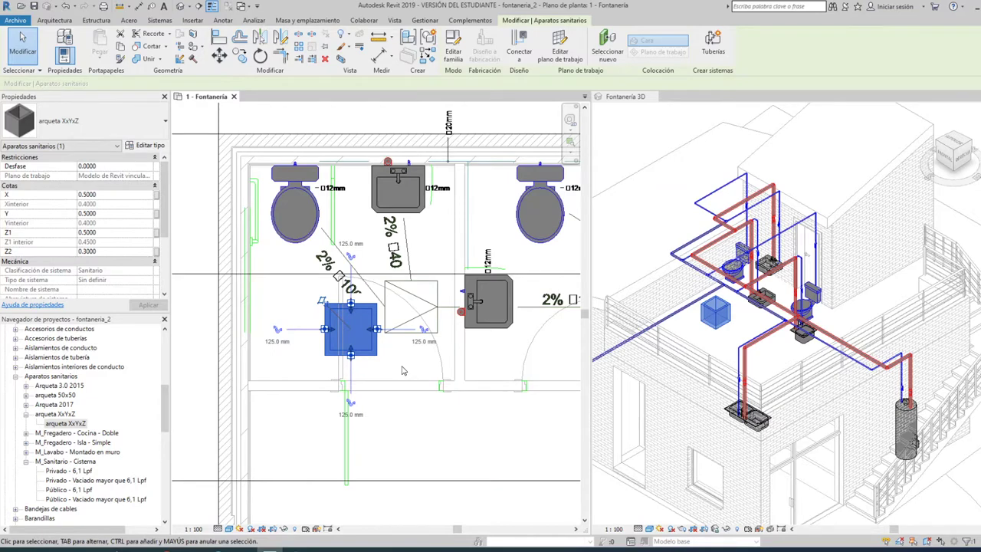
{"action": "left_click", "coordinate": [405, 371]}
Place a Fábrica 50x50cm arqueta below the existing arquetas
{"action": "scroll", "coordinate": [323, 335], "scroll_direction": "up", "scroll_amount": 2}
{"action": "scroll", "coordinate": [323, 334], "scroll_direction": "up", "scroll_amount": 1}
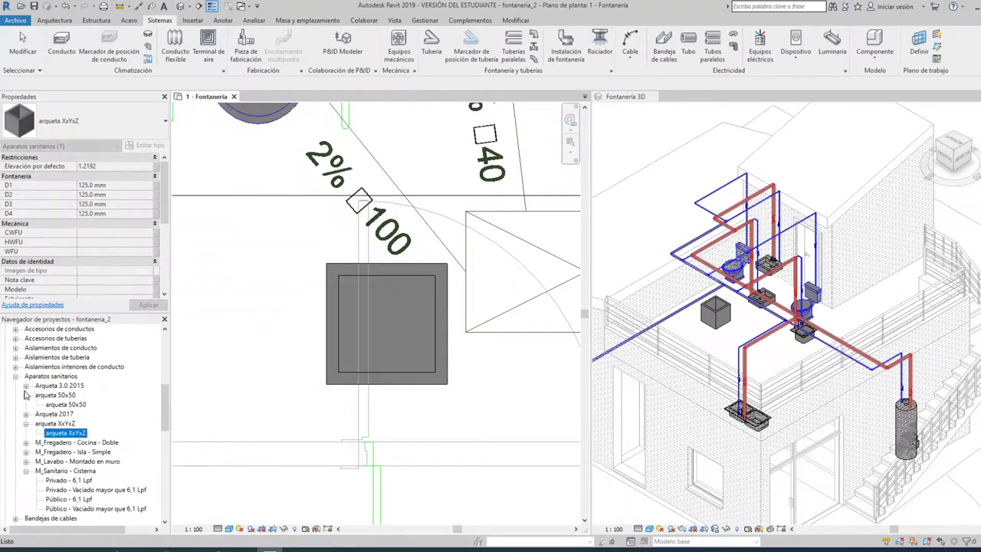
{"action": "left_click", "coordinate": [27, 387]}
{"action": "left_click_drag", "start_coordinate": [54, 396], "coordinate": [488, 396]}
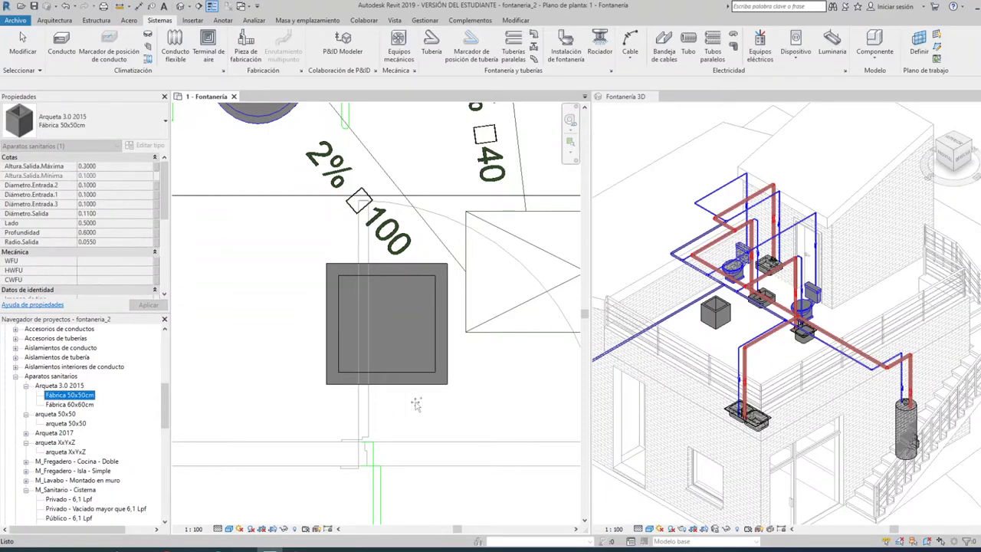
{"action": "scroll", "coordinate": [487, 396], "scroll_direction": "down", "scroll_amount": 3}
{"action": "scroll", "coordinate": [430, 384], "scroll_direction": "up", "scroll_amount": 1}
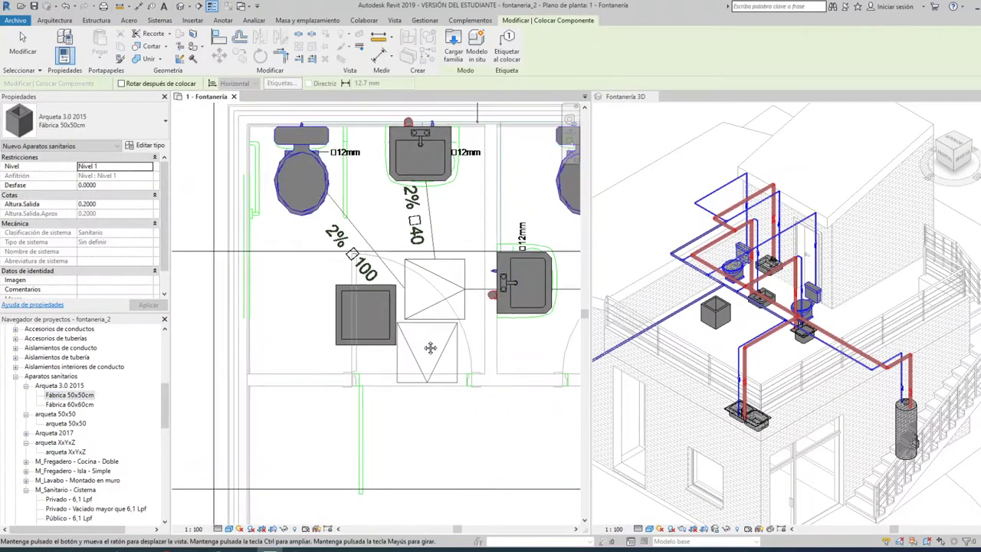
{"action": "scroll", "coordinate": [406, 368], "scroll_direction": "up", "scroll_amount": 1}
{"action": "left_click", "coordinate": [406, 369]}
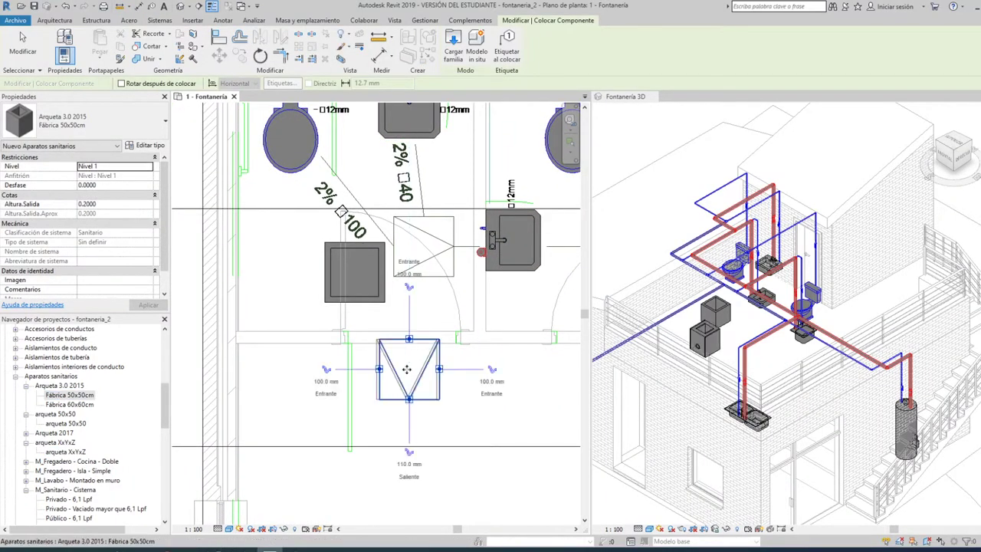
{"action": "key", "text": "Escape"}
{"action": "key", "text": "Escape"}
{"action": "left_click", "coordinate": [416, 403]}
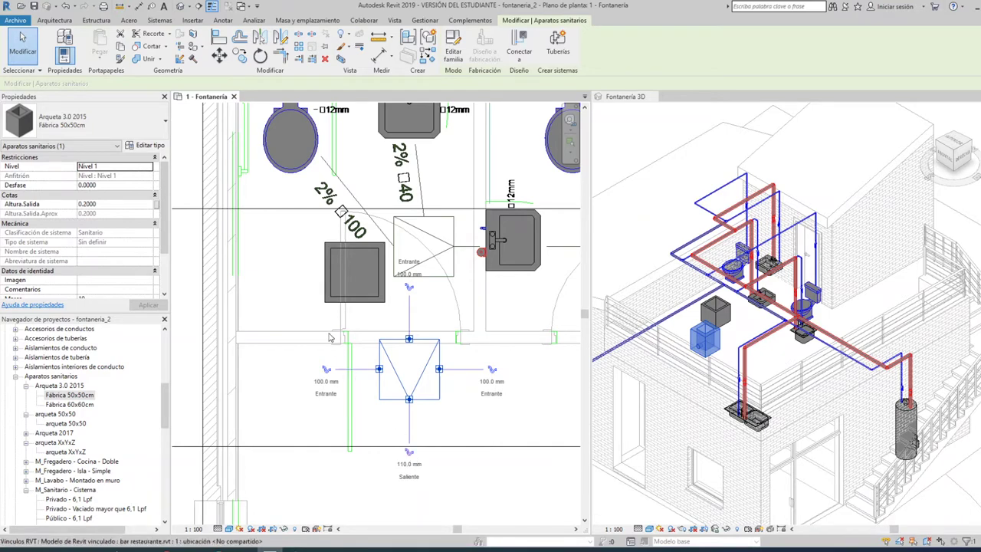
Select the upper arqueta XxYxZ box, then the new lower arqueta, to compare them
{"action": "left_click", "coordinate": [340, 258]}
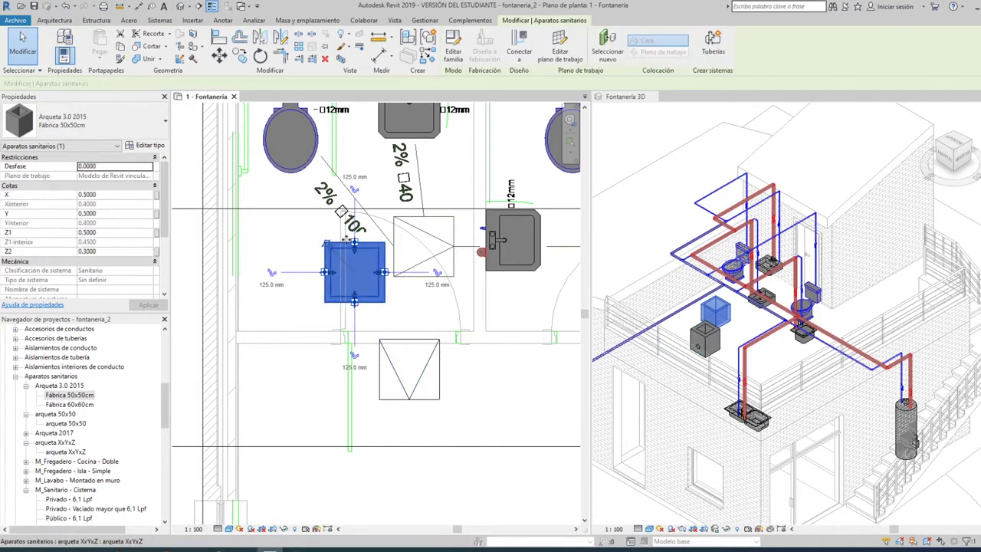
{"action": "scroll", "coordinate": [341, 257], "scroll_direction": "up", "scroll_amount": 2}
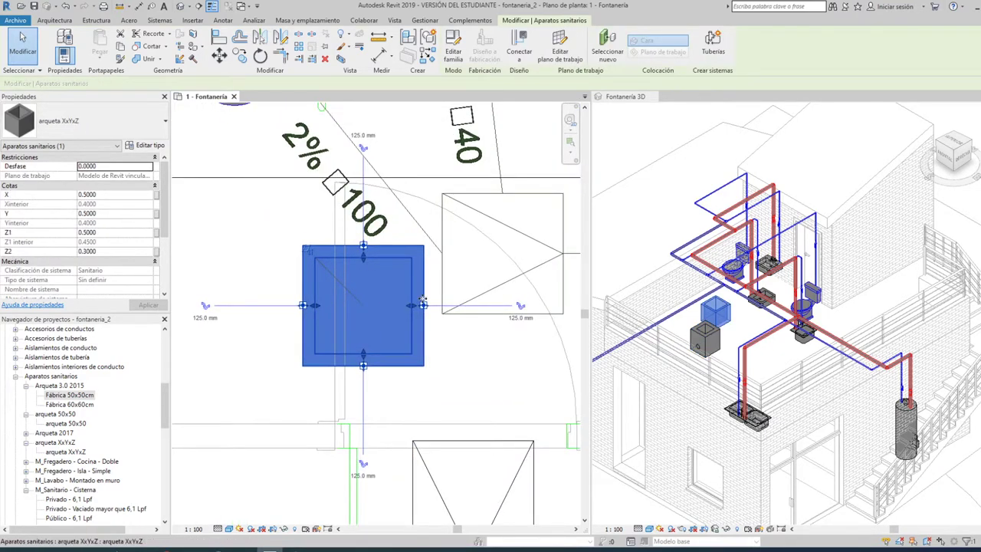
{"action": "scroll", "coordinate": [402, 290], "scroll_direction": "down", "scroll_amount": 2}
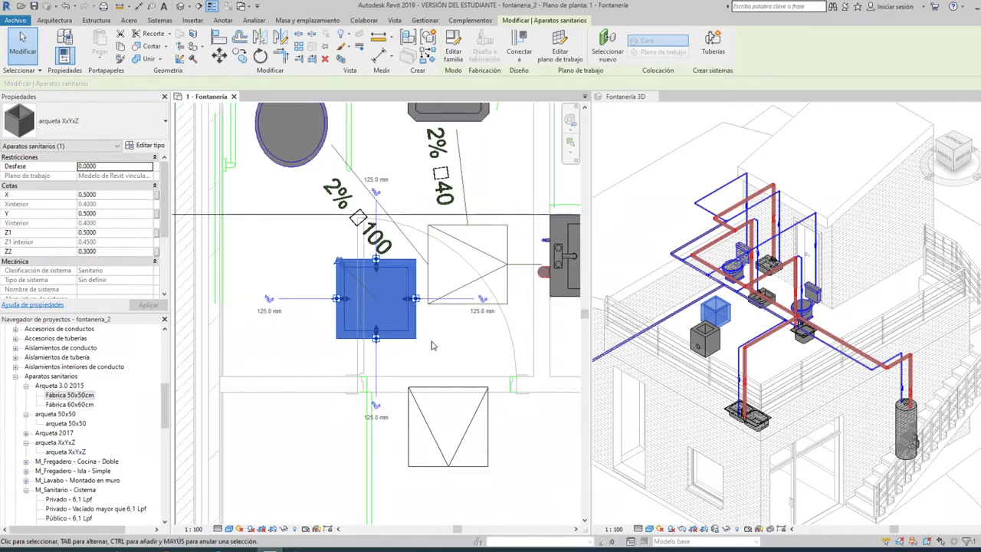
{"action": "left_click", "coordinate": [452, 375]}
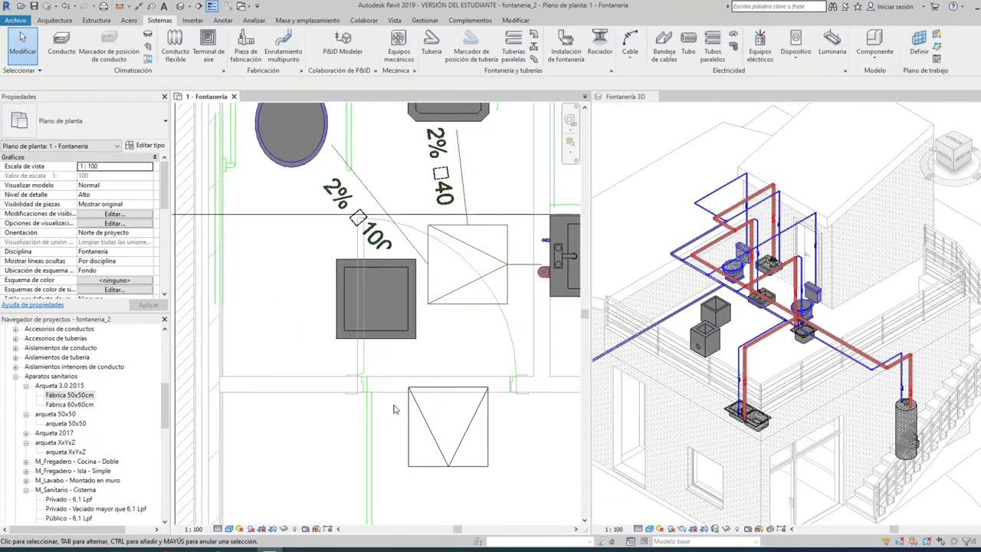
{"action": "left_click", "coordinate": [470, 431]}
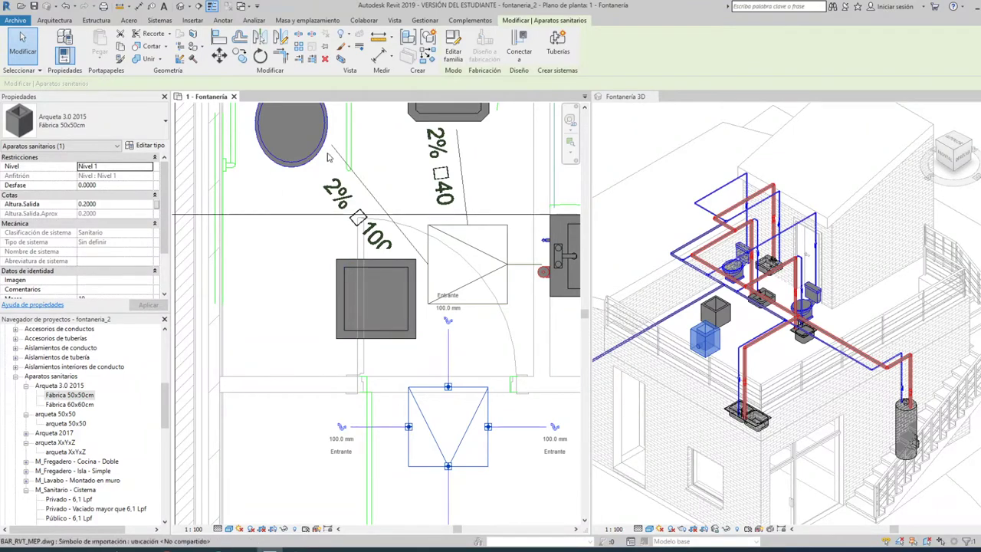
{"action": "scroll", "coordinate": [329, 245], "scroll_direction": "down", "scroll_amount": 1}
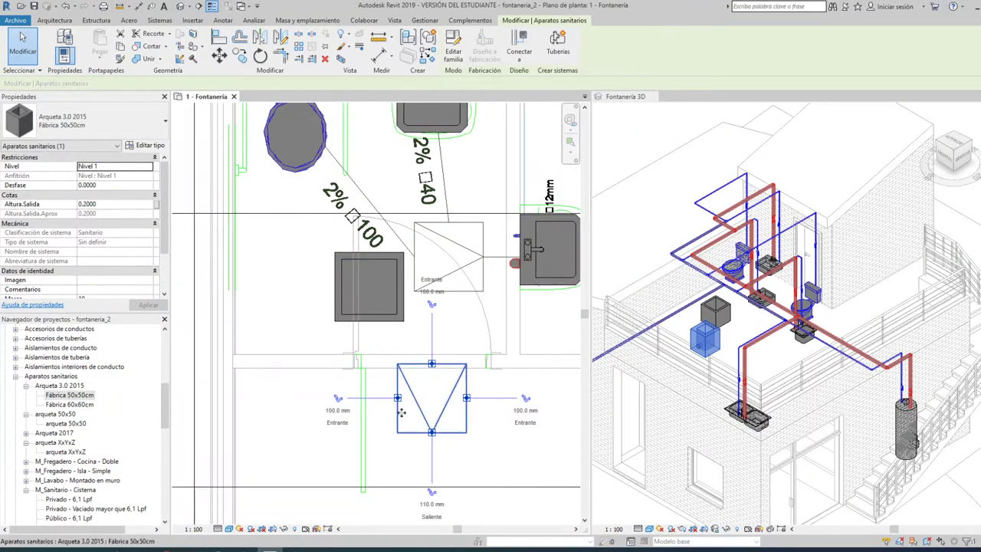
{"action": "scroll", "coordinate": [368, 384], "scroll_direction": "down", "scroll_amount": 1}
{"action": "middle_click_drag", "start_coordinate": [374, 412], "coordinate": [388, 418]}
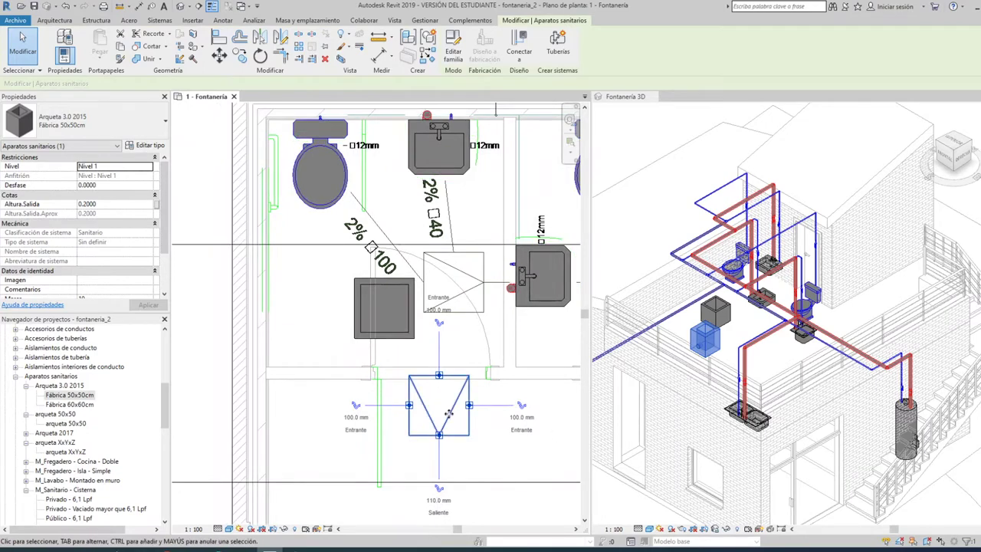
{"action": "key", "text": "Escape"}
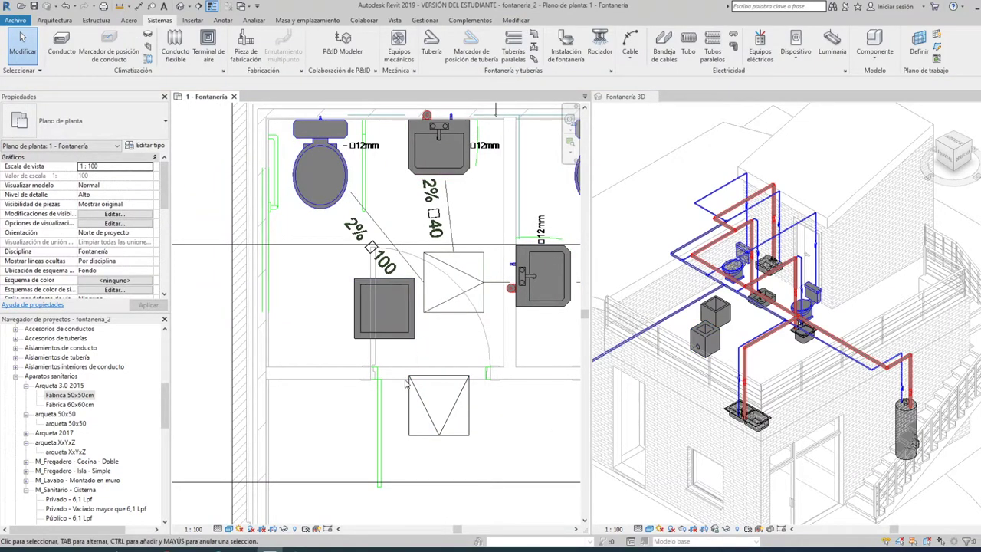
{"action": "left_click", "coordinate": [409, 411]}
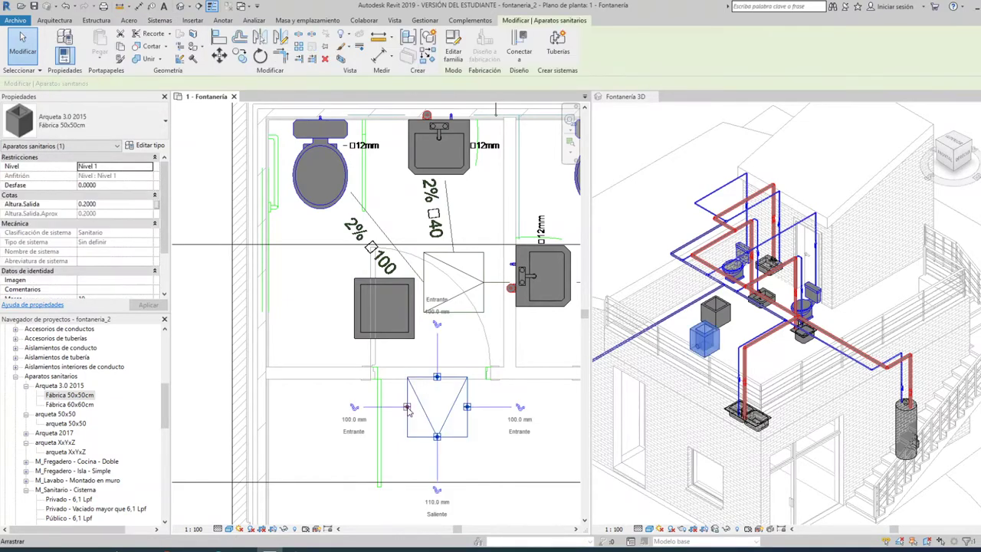
{"action": "double_click", "coordinate": [407, 426]}
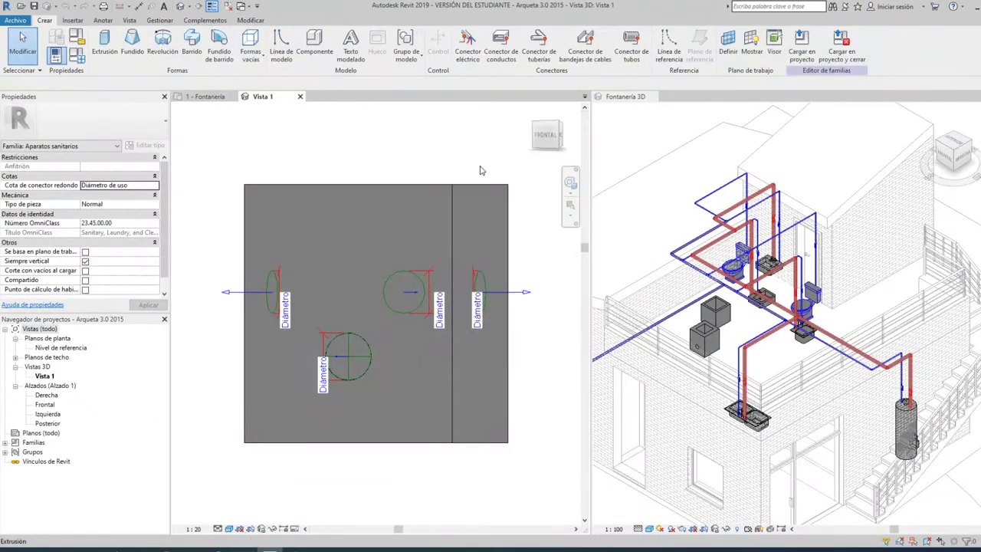
{"action": "left_click", "coordinate": [561, 127]}
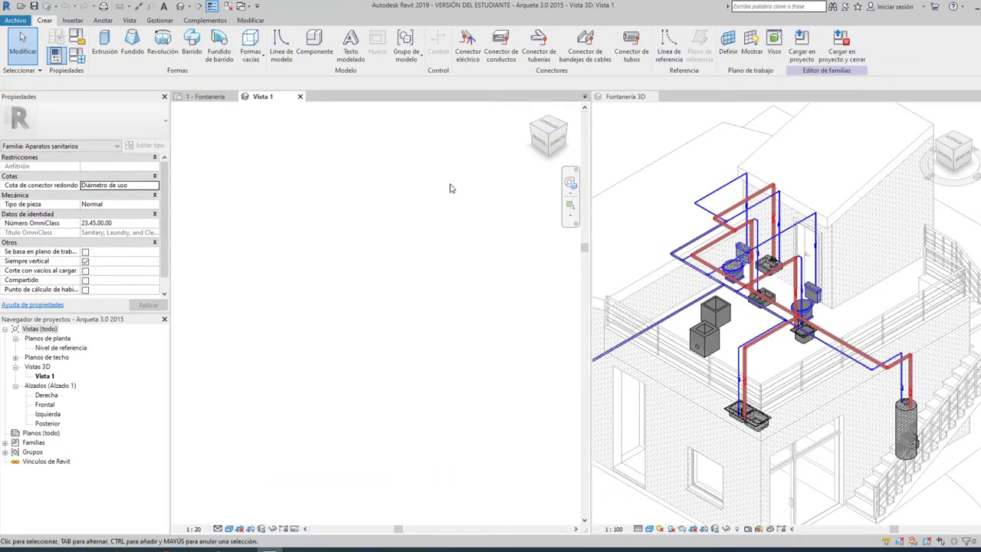
{"action": "scroll", "coordinate": [287, 410], "scroll_direction": "up", "scroll_amount": 3}
{"action": "scroll", "coordinate": [253, 411], "scroll_direction": "up", "scroll_amount": 2}
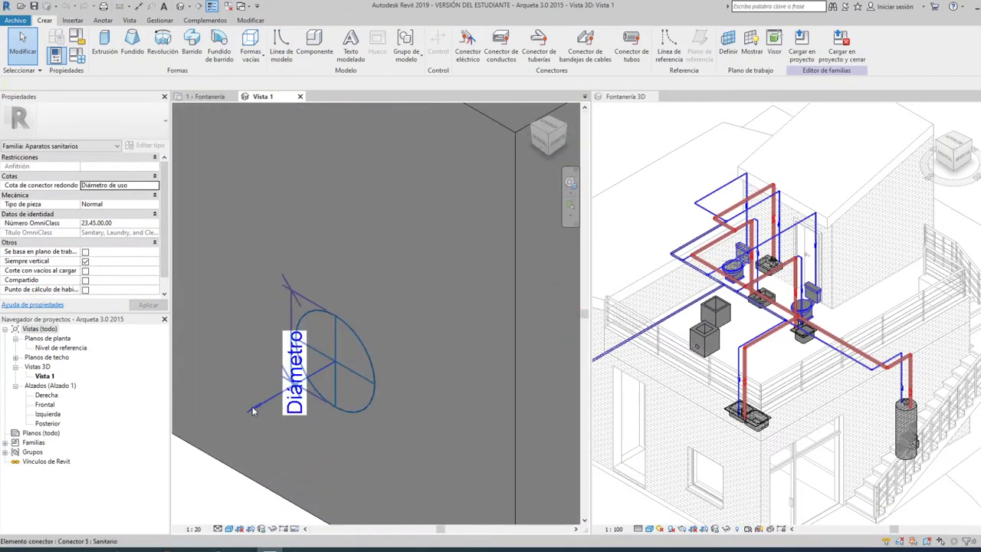
{"action": "left_click", "coordinate": [254, 411]}
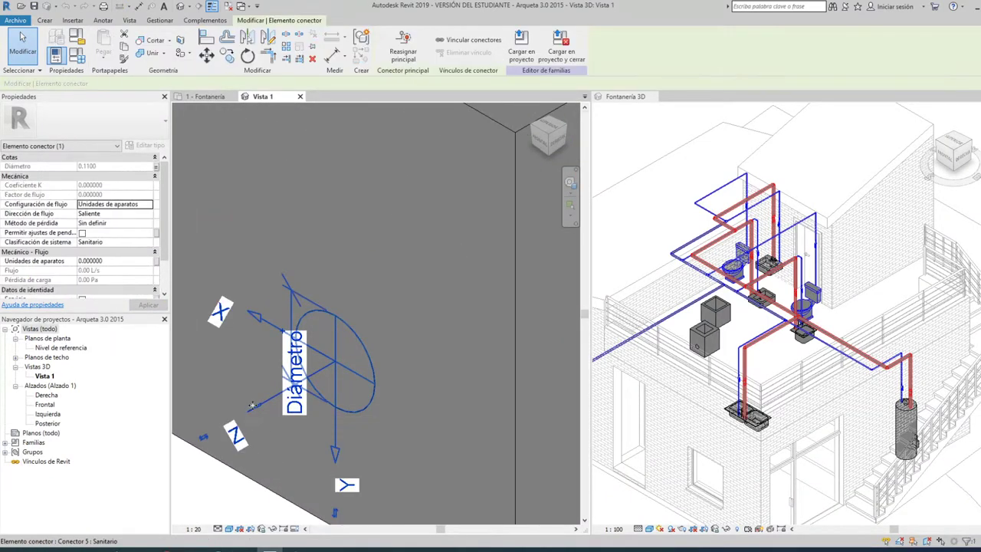
{"action": "left_click", "coordinate": [202, 440]}
{"action": "scroll", "coordinate": [404, 308], "scroll_direction": "down", "scroll_amount": 2}
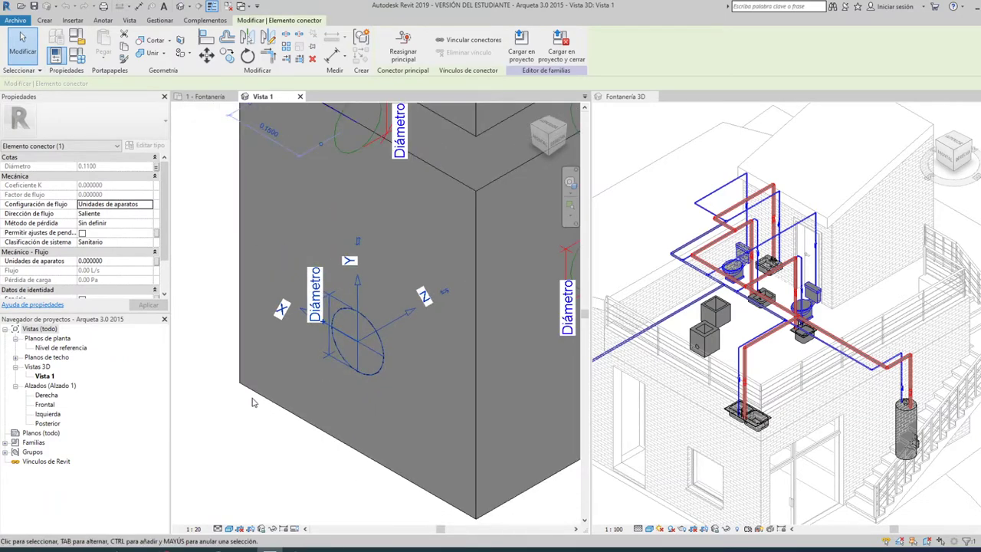
{"action": "scroll", "coordinate": [254, 402], "scroll_direction": "down", "scroll_amount": 1}
{"action": "scroll", "coordinate": [254, 401], "scroll_direction": "down", "scroll_amount": 1}
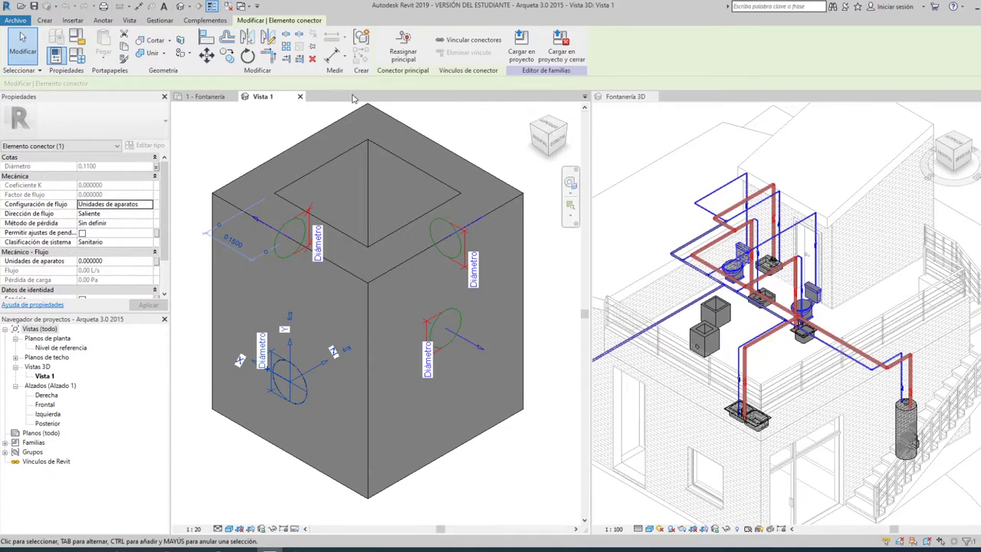
{"action": "left_click", "coordinate": [299, 96]}
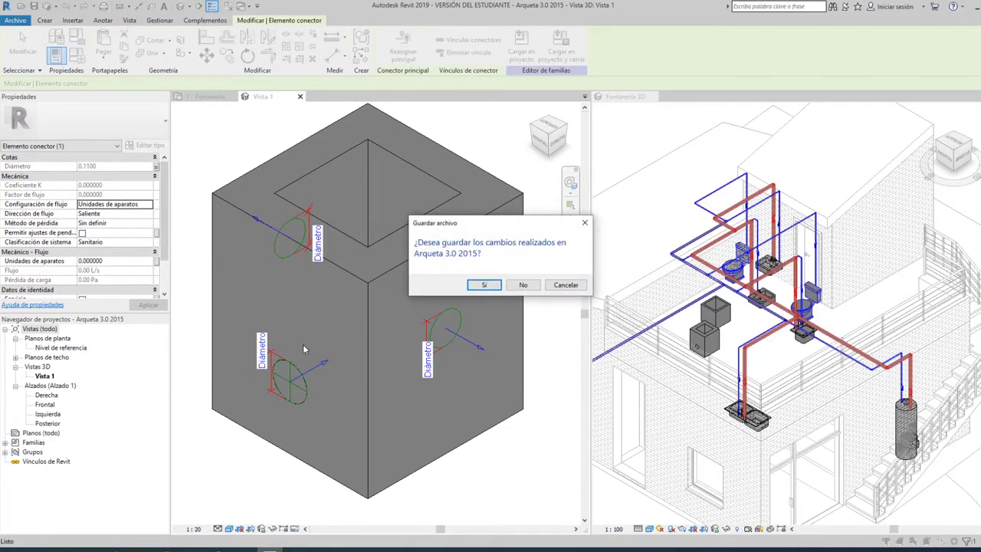
{"action": "left_click", "coordinate": [521, 285]}
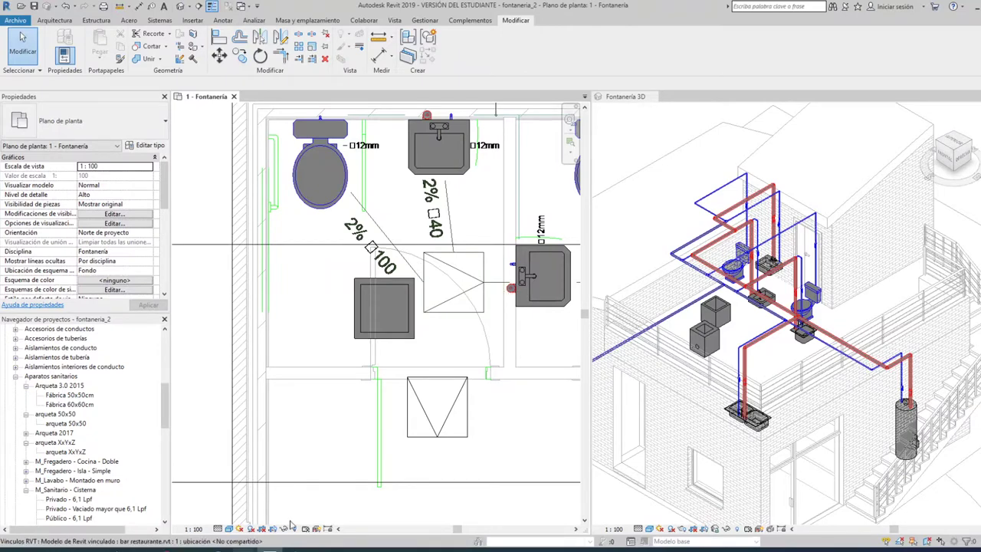
Delete the lower Fábrica 50x50cm arqueta
{"action": "left_click", "coordinate": [439, 430]}
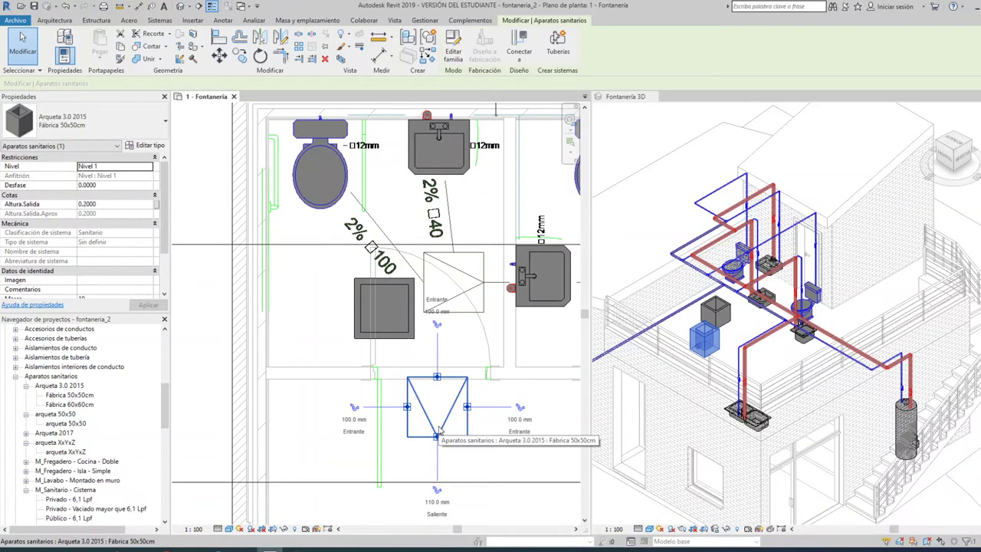
{"action": "key", "text": "Escape"}
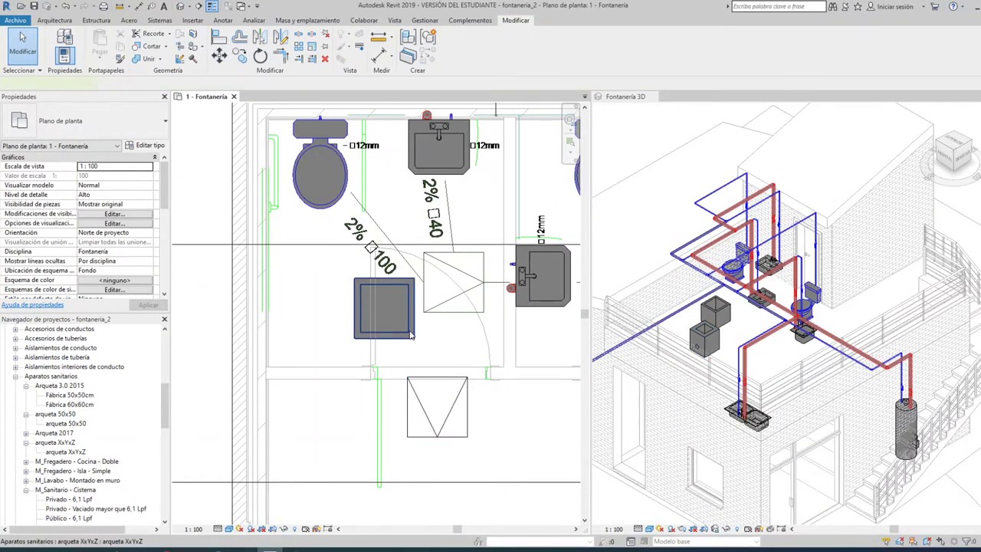
{"action": "left_click", "coordinate": [411, 335]}
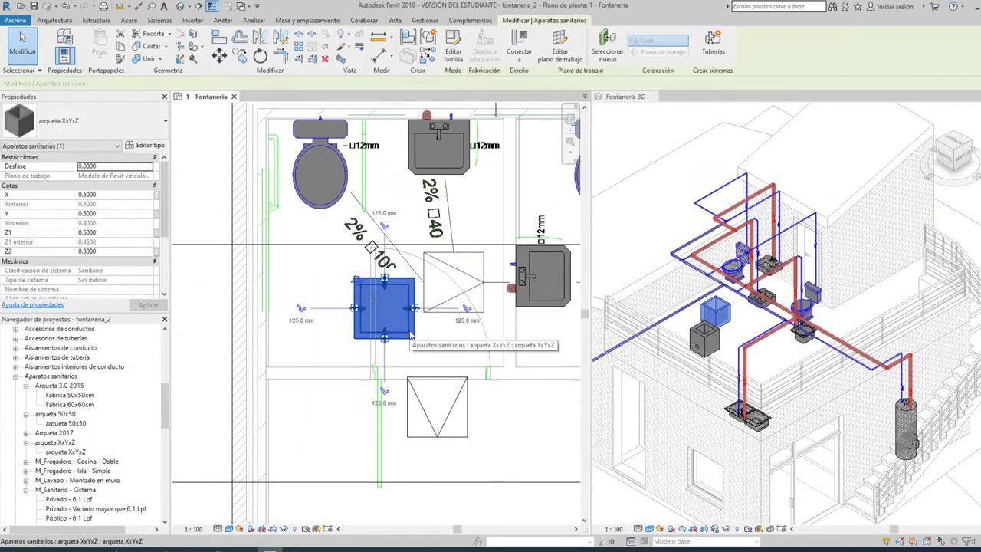
{"action": "left_click", "coordinate": [426, 418]}
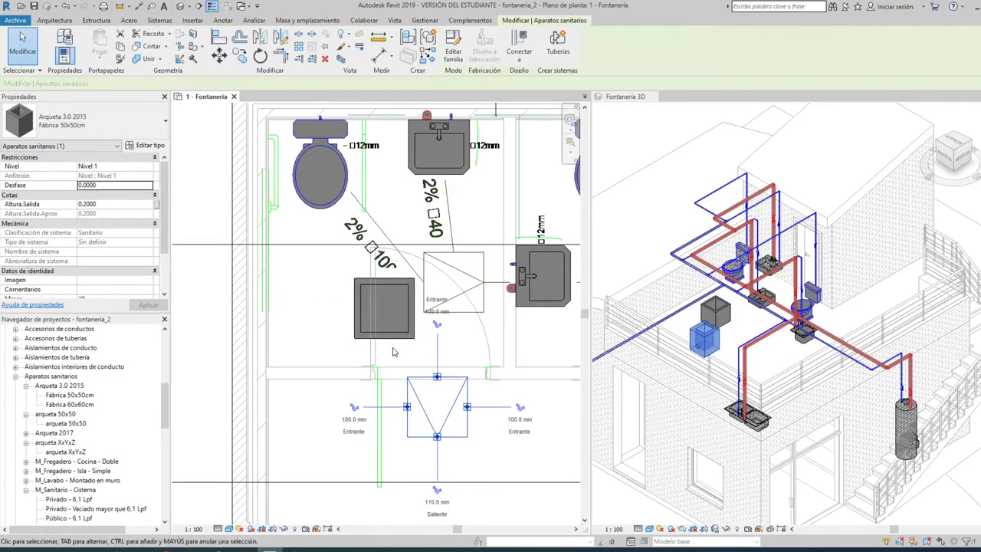
{"action": "key", "text": "Delete"}
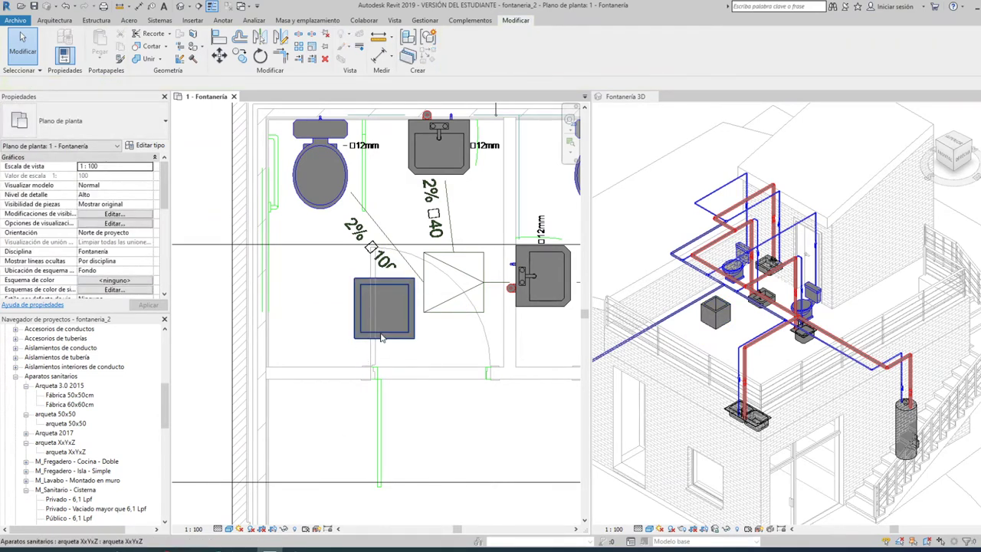
Set the grey arqueta XxYxZ box's Desfase to -0.1000
{"action": "left_click", "coordinate": [375, 331]}
{"action": "left_click", "coordinate": [113, 167]}
{"action": "type", "text": "-0.1000"}
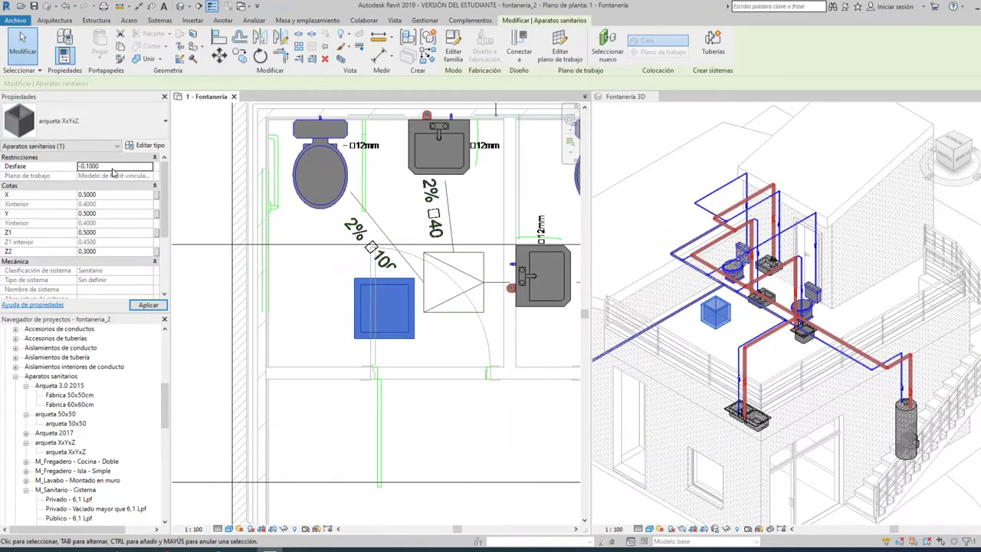
{"action": "left_click", "coordinate": [148, 304]}
{"action": "key", "text": "Escape"}
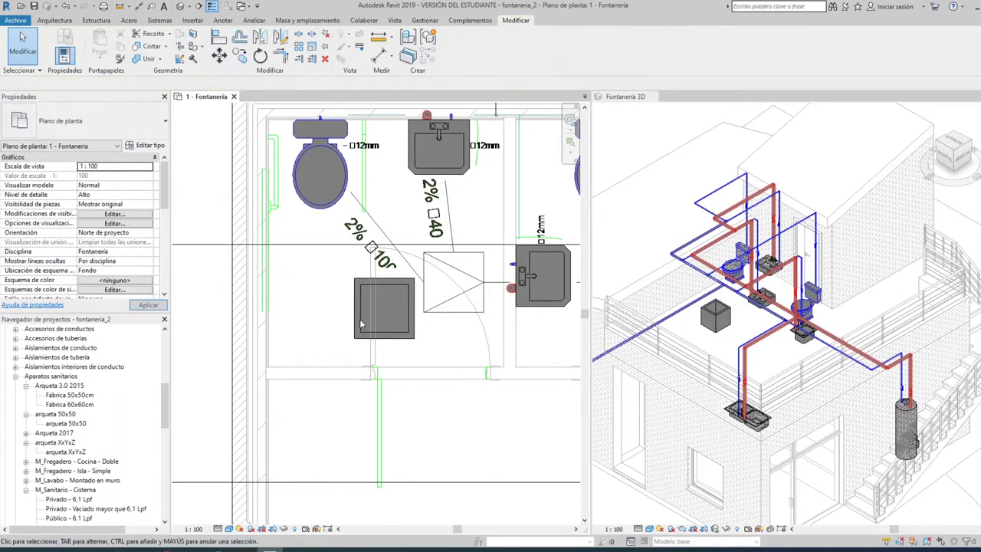
{"action": "scroll", "coordinate": [742, 332], "scroll_direction": "up", "scroll_amount": 3}
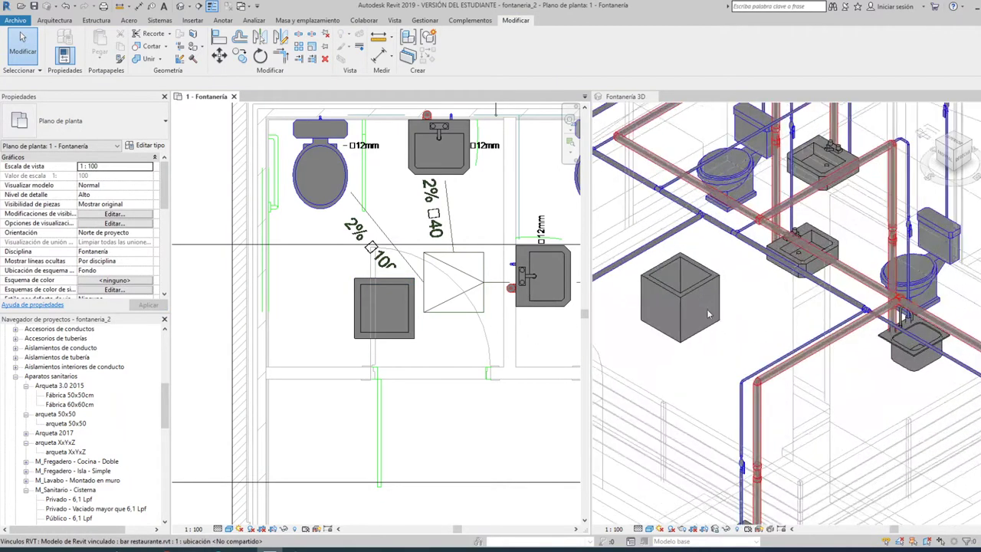
{"action": "scroll", "coordinate": [693, 310], "scroll_direction": "down", "scroll_amount": 3}
{"action": "scroll", "coordinate": [650, 287], "scroll_direction": "up", "scroll_amount": 1}
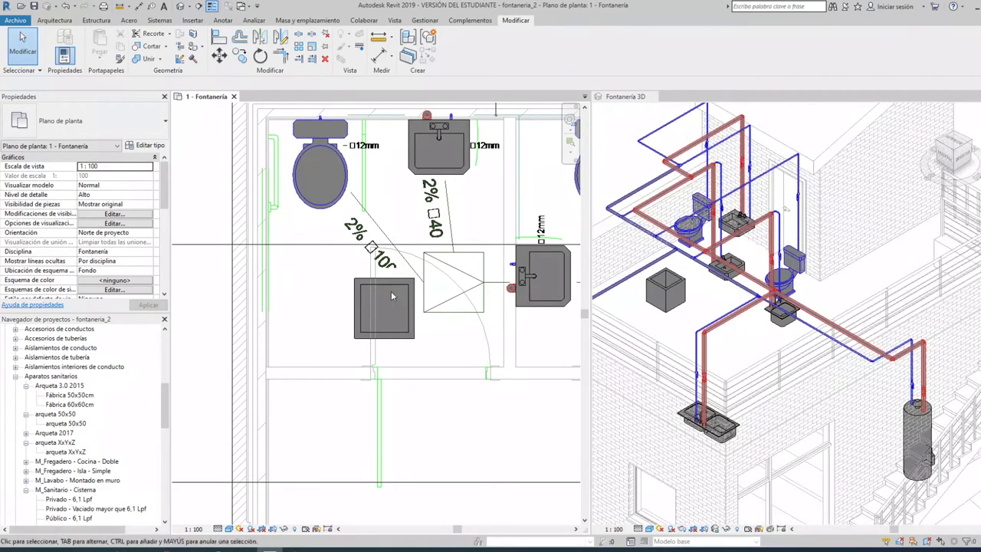
Align the arqueta box's right edge to the vertical reference line and its top edge to the horizontal one
{"action": "left_click", "coordinate": [219, 38]}
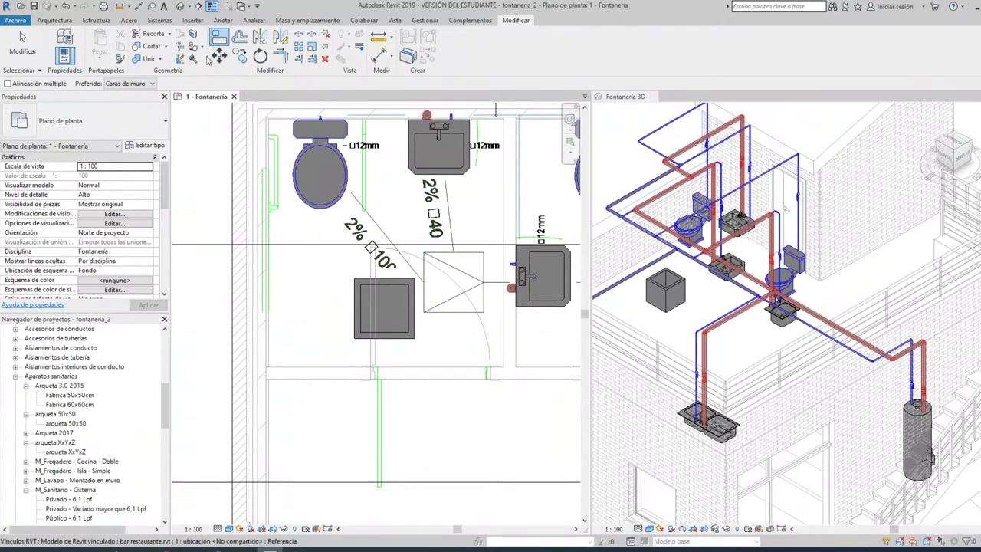
{"action": "scroll", "coordinate": [486, 271], "scroll_direction": "up", "scroll_amount": 3}
{"action": "left_click", "coordinate": [479, 265]}
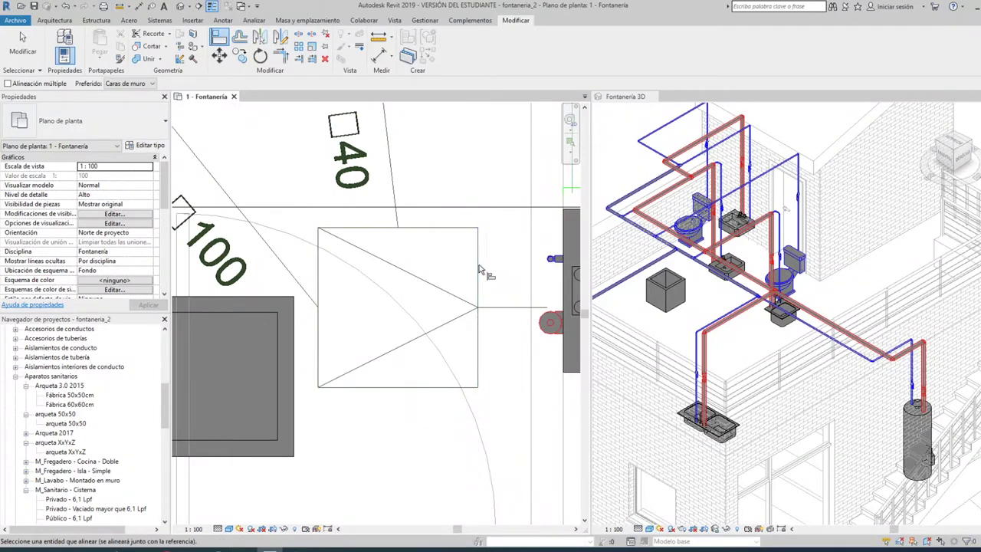
{"action": "left_click", "coordinate": [294, 337]}
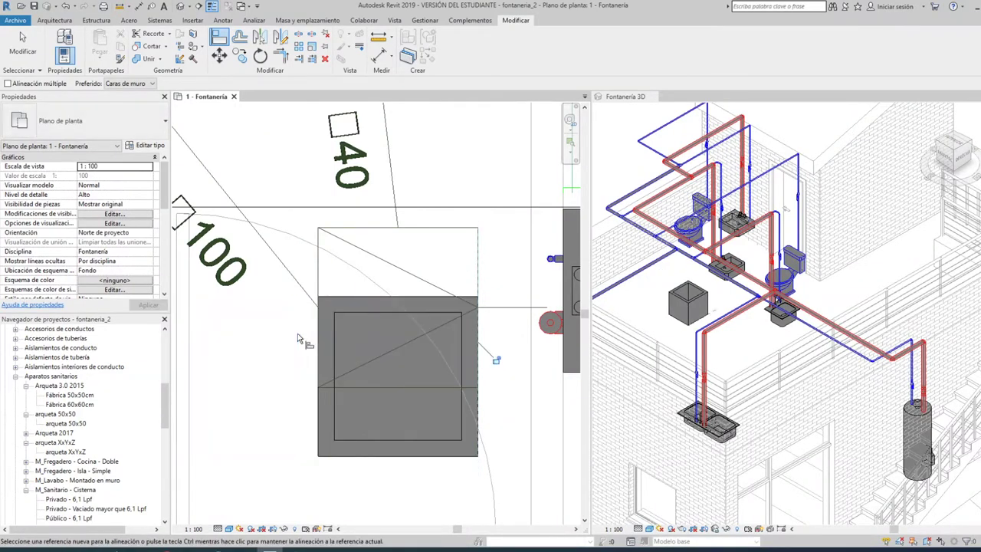
{"action": "left_click", "coordinate": [427, 229]}
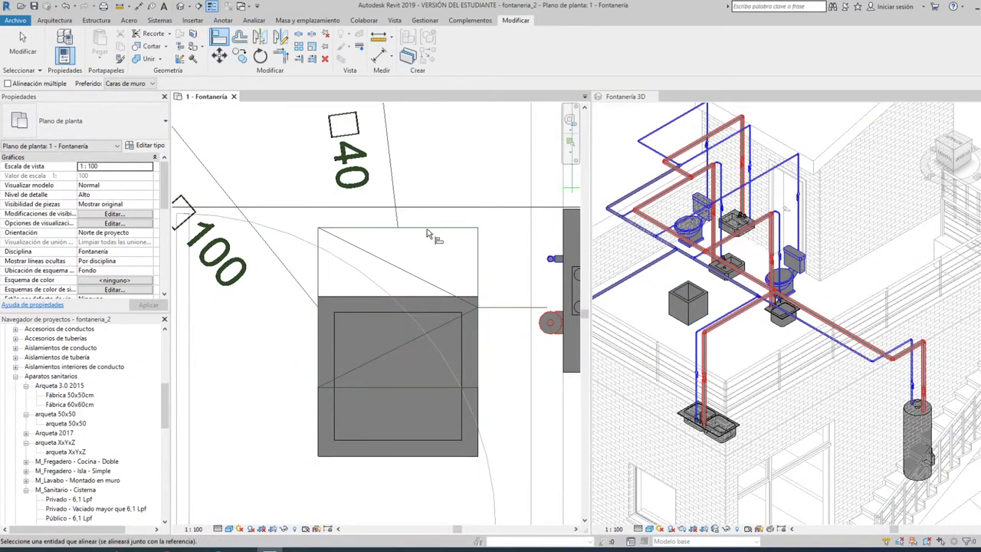
{"action": "left_click", "coordinate": [418, 297]}
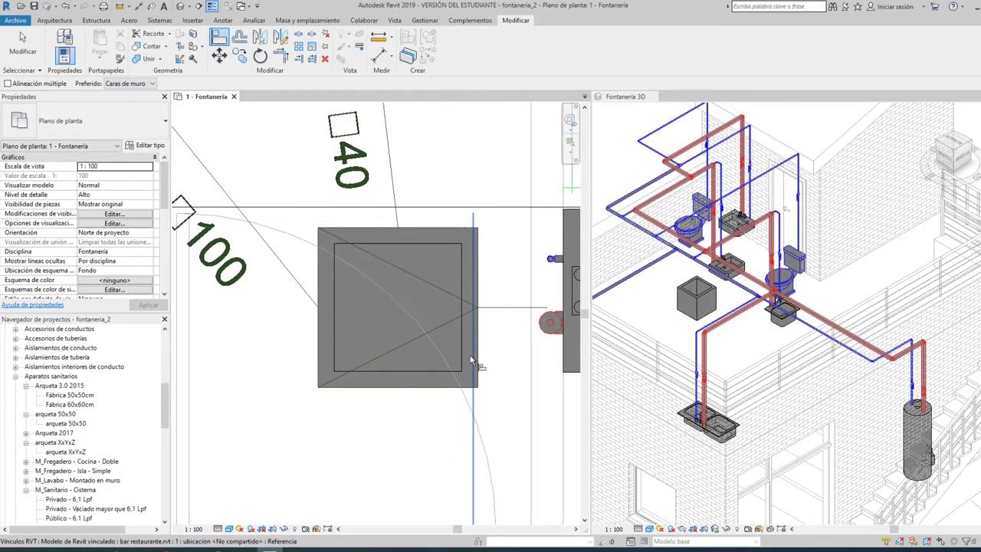
{"action": "key", "text": "Escape"}
{"action": "scroll", "coordinate": [448, 316], "scroll_direction": "down", "scroll_amount": 3}
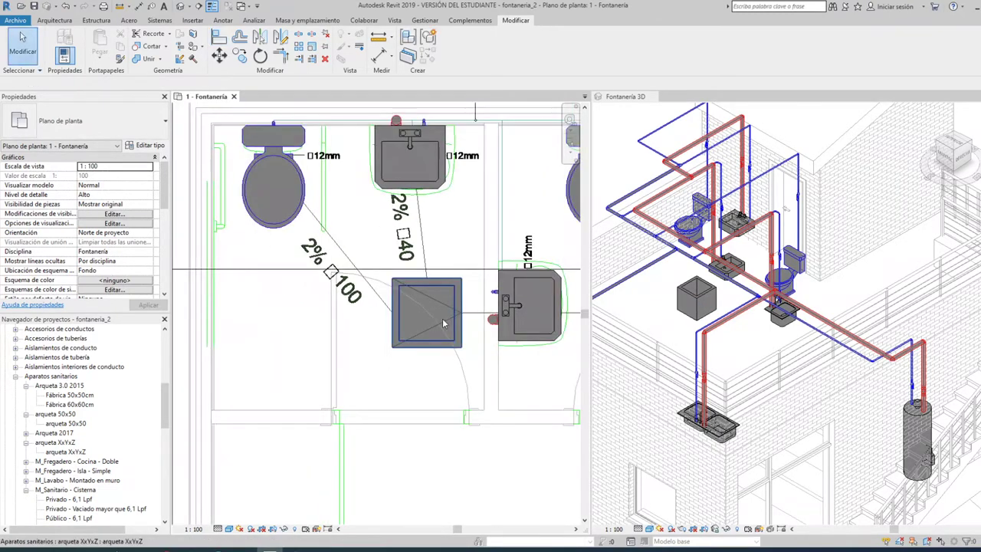
Switch the 3D view to the Derecha elevation and zoom in on the sunken arqueta
{"action": "left_click", "coordinate": [963, 165]}
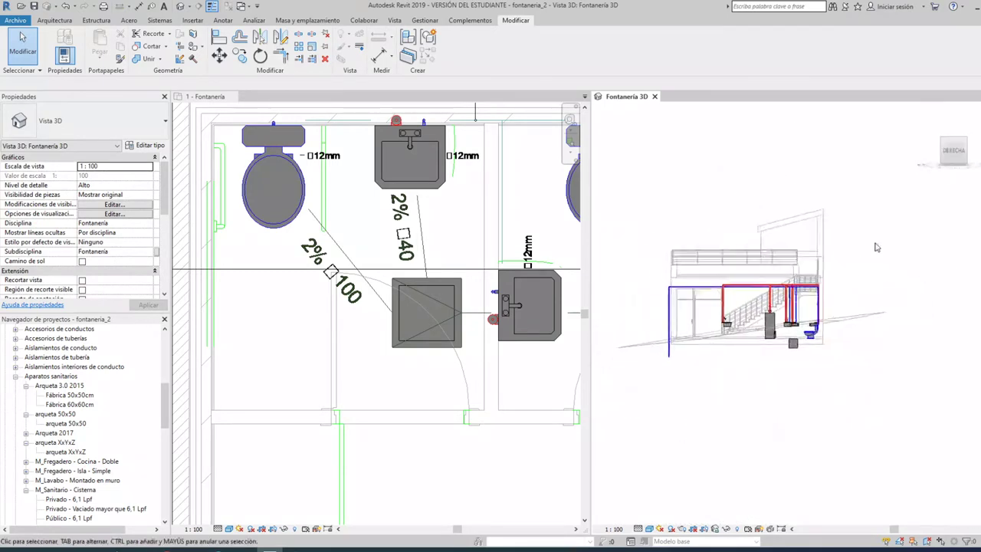
{"action": "scroll", "coordinate": [849, 380], "scroll_direction": "up", "scroll_amount": 5}
{"action": "scroll", "coordinate": [849, 379], "scroll_direction": "up", "scroll_amount": 3}
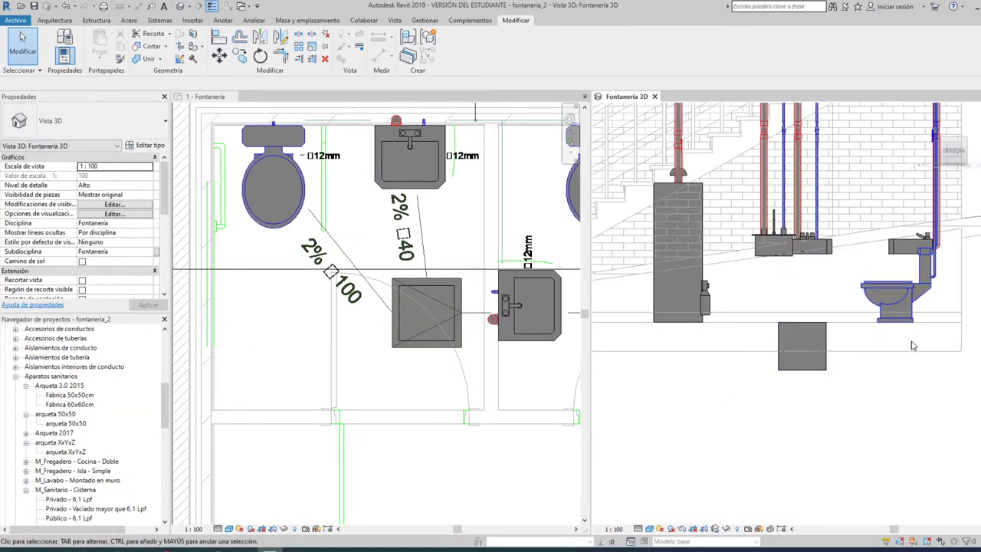
{"action": "scroll", "coordinate": [903, 348], "scroll_direction": "down", "scroll_amount": 4}
{"action": "scroll", "coordinate": [881, 351], "scroll_direction": "up", "scroll_amount": 1}
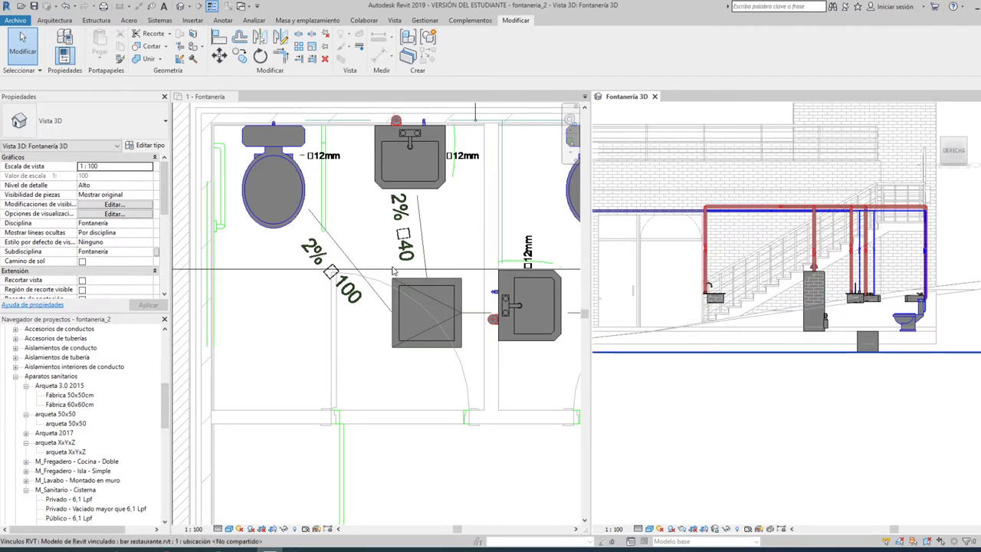
{"action": "scroll", "coordinate": [452, 303], "scroll_direction": "down", "scroll_amount": 1}
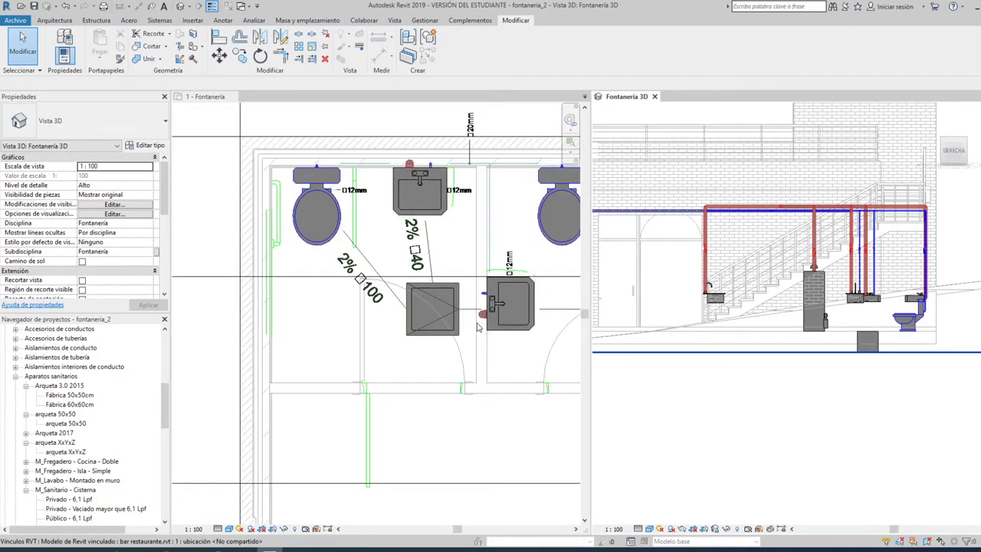
Pan the plan to bring the kitchen and grease separator area into view
{"action": "scroll", "coordinate": [475, 322], "scroll_direction": "down", "scroll_amount": 1}
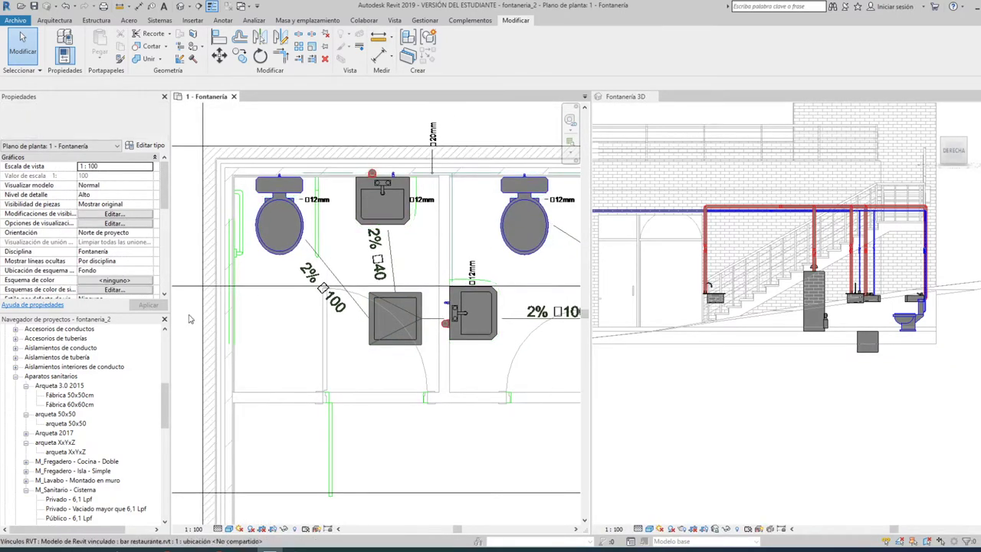
{"action": "scroll", "coordinate": [527, 341], "scroll_direction": "down", "scroll_amount": 1}
{"action": "scroll", "coordinate": [526, 341], "scroll_direction": "down", "scroll_amount": 2}
{"action": "middle_click_drag", "start_coordinate": [527, 341], "coordinate": [398, 284]}
{"action": "scroll", "coordinate": [429, 245], "scroll_direction": "up", "scroll_amount": 3}
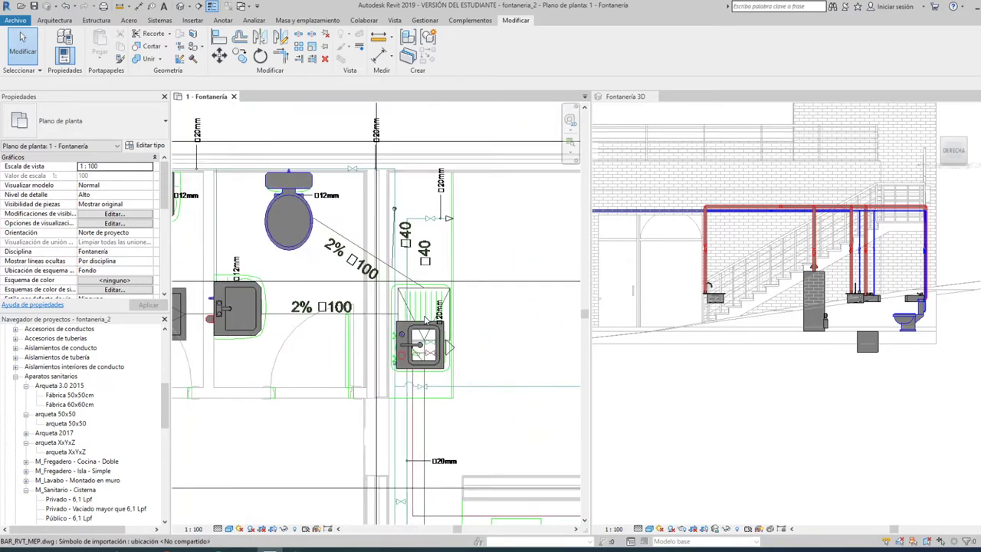
{"action": "scroll", "coordinate": [449, 234], "scroll_direction": "up", "scroll_amount": 1}
{"action": "scroll", "coordinate": [478, 397], "scroll_direction": "down", "scroll_amount": 4}
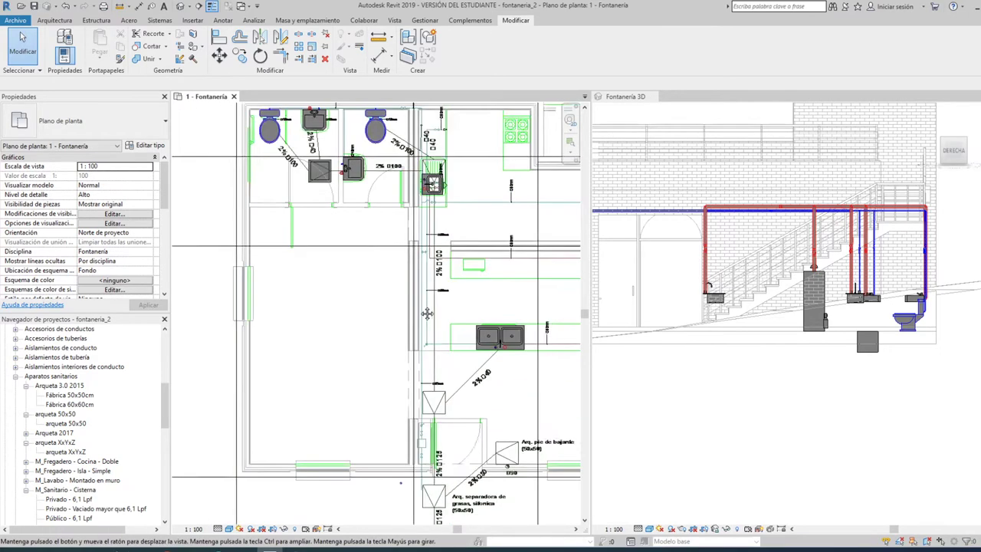
{"action": "middle_click_drag", "start_coordinate": [479, 397], "coordinate": [445, 185]}
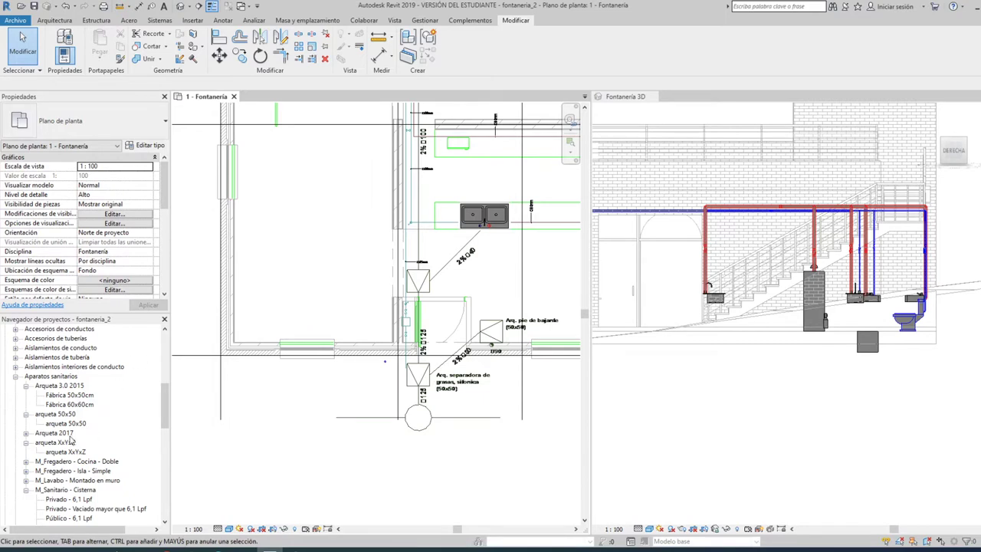
Pick the arqueta XxYxZ type and set offset -0.1 with X, Y and Z1 at 0.5
{"action": "left_click", "coordinate": [52, 453]}
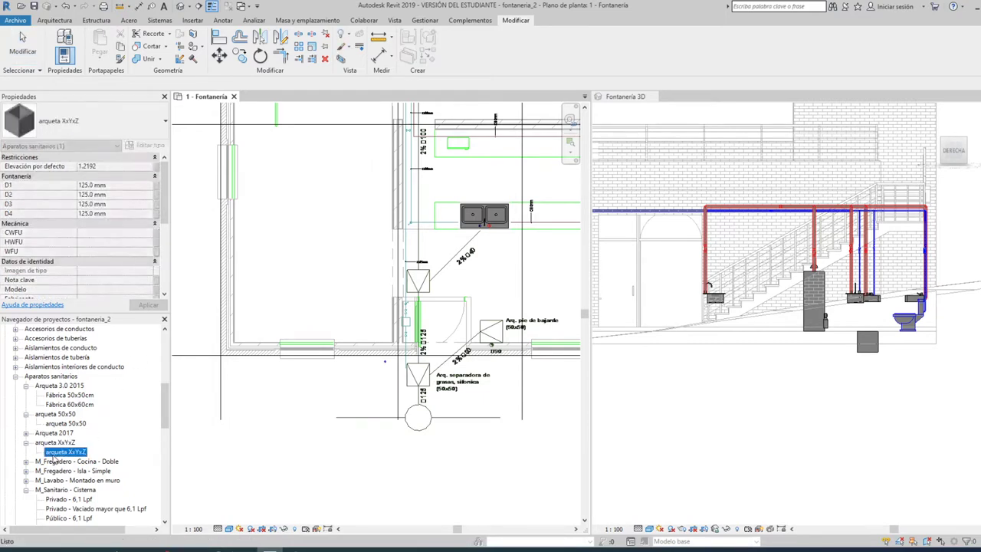
{"action": "left_click_drag", "start_coordinate": [310, 242], "coordinate": [322, 223]}
{"action": "type", "text": "-0.1000"}
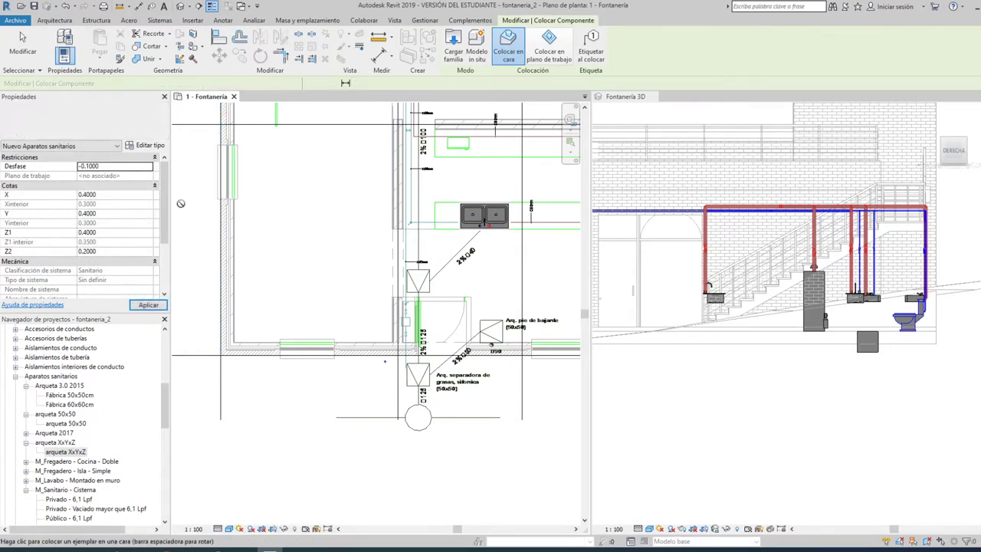
{"action": "left_click", "coordinate": [106, 195]}
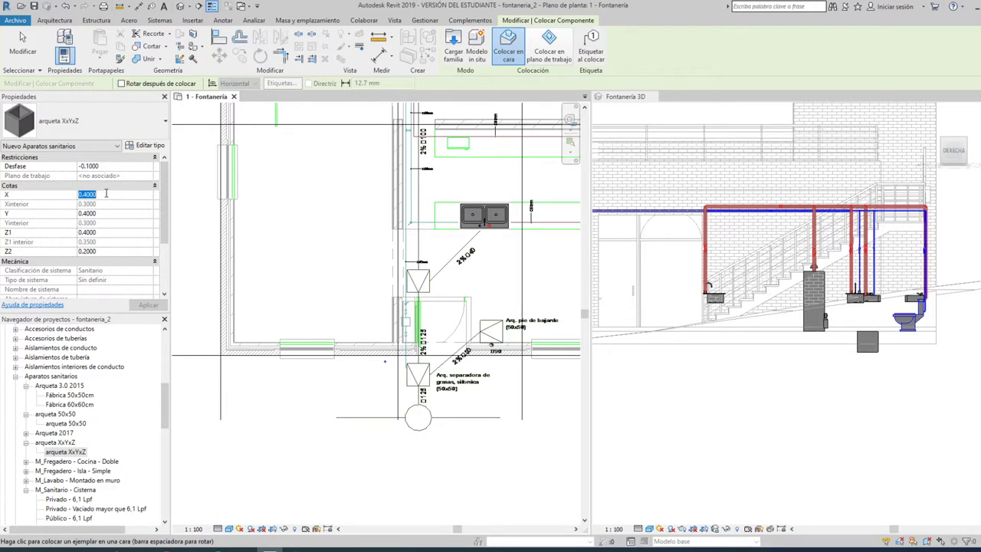
{"action": "type", "text": "0.5000"}
{"action": "key", "text": "Return"}
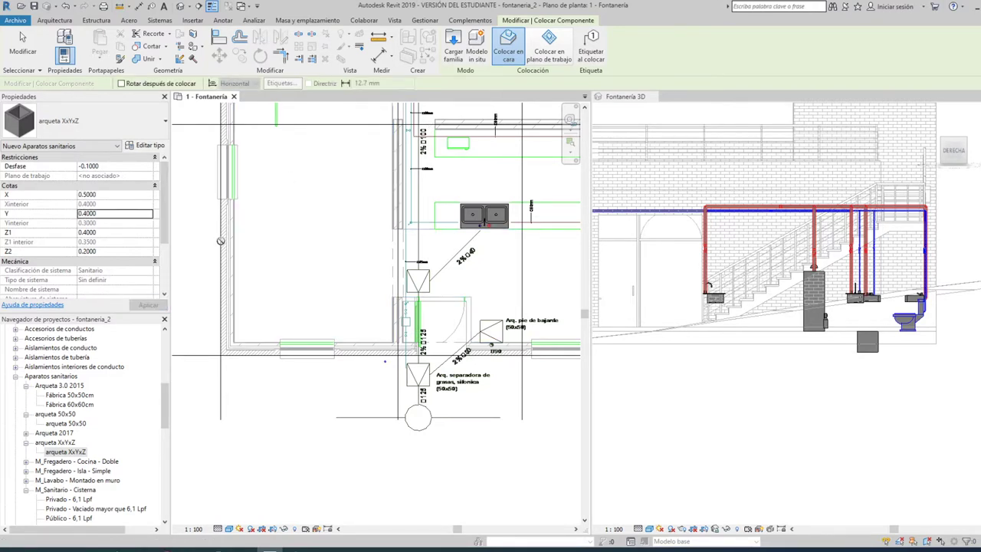
{"action": "scroll", "coordinate": [270, 173], "scroll_direction": "down", "scroll_amount": 1}
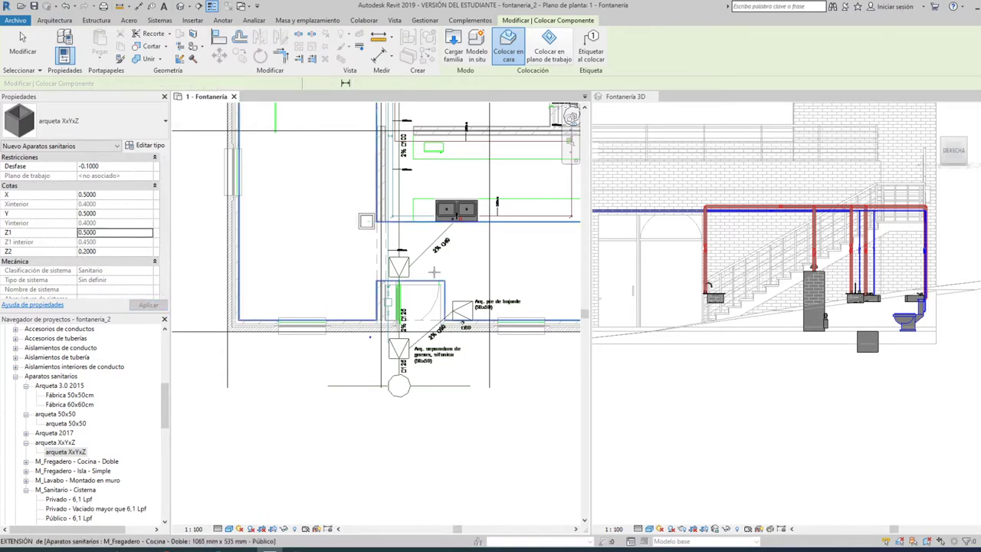
{"action": "scroll", "coordinate": [889, 347], "scroll_direction": "up", "scroll_amount": 5}
{"action": "scroll", "coordinate": [846, 329], "scroll_direction": "up", "scroll_amount": 3}
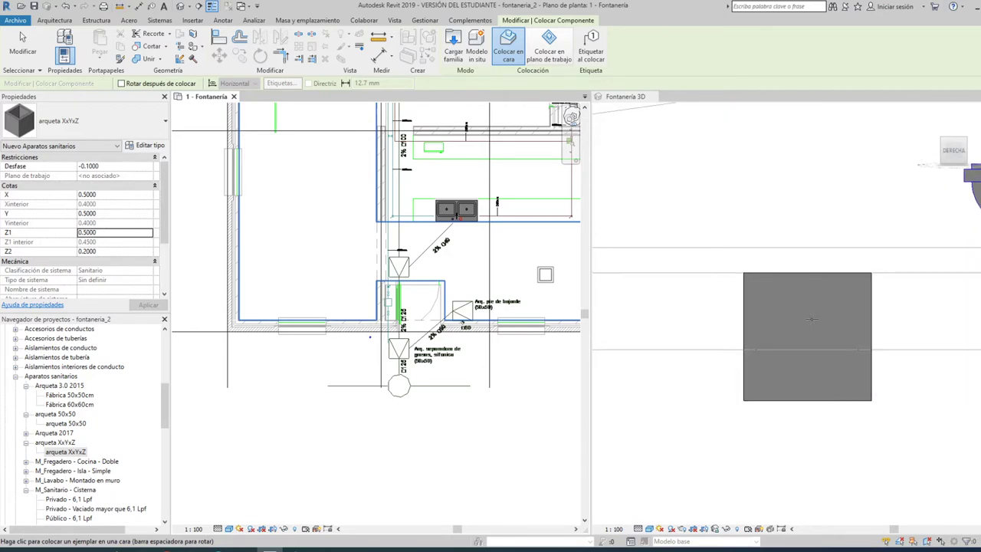
{"action": "scroll", "coordinate": [460, 306], "scroll_direction": "up", "scroll_amount": 2}
{"action": "scroll", "coordinate": [449, 303], "scroll_direction": "up", "scroll_amount": 2}
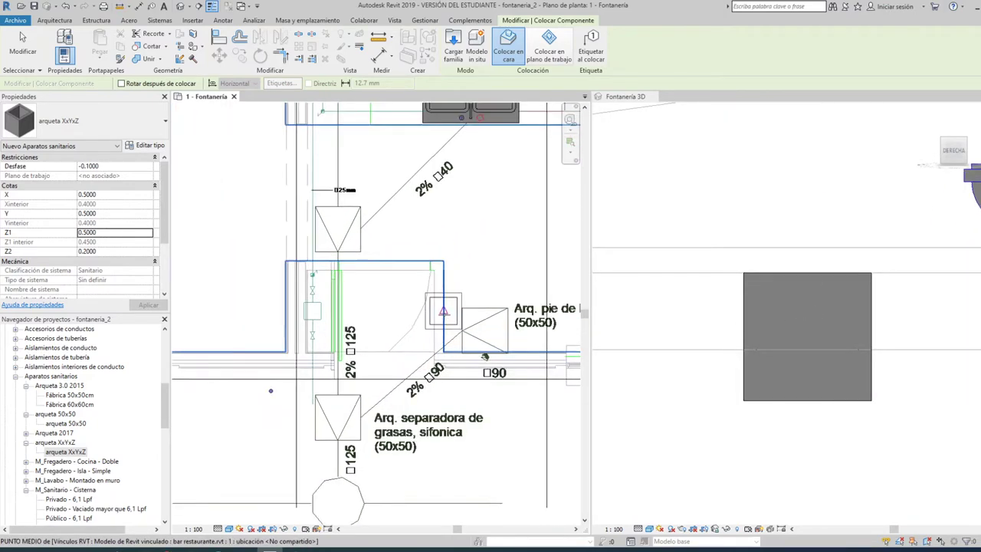
{"action": "scroll", "coordinate": [437, 314], "scroll_direction": "up", "scroll_amount": 2}
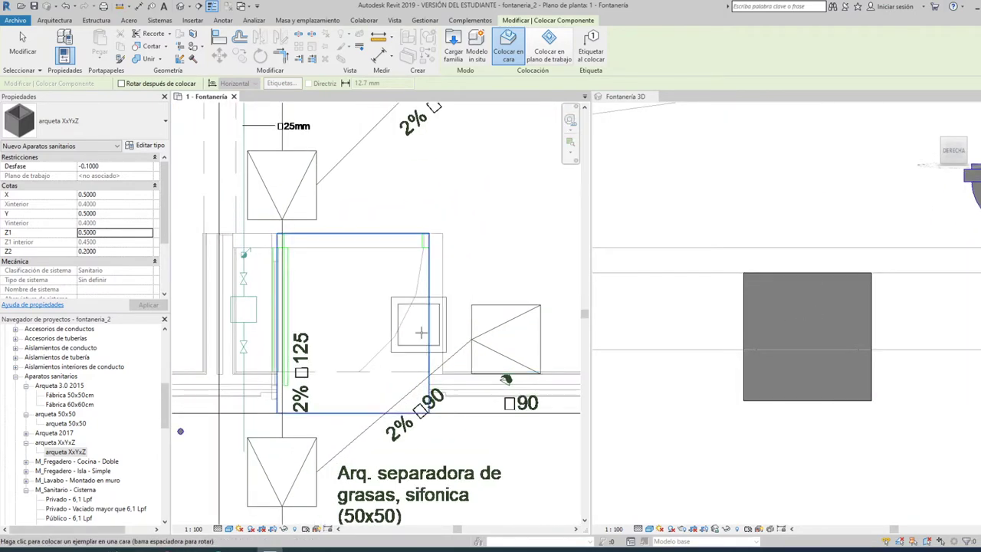
Place four arquetas: beside the downpipe arqueta, two on the drain run, and by the upper sink
{"action": "left_click", "coordinate": [500, 300]}
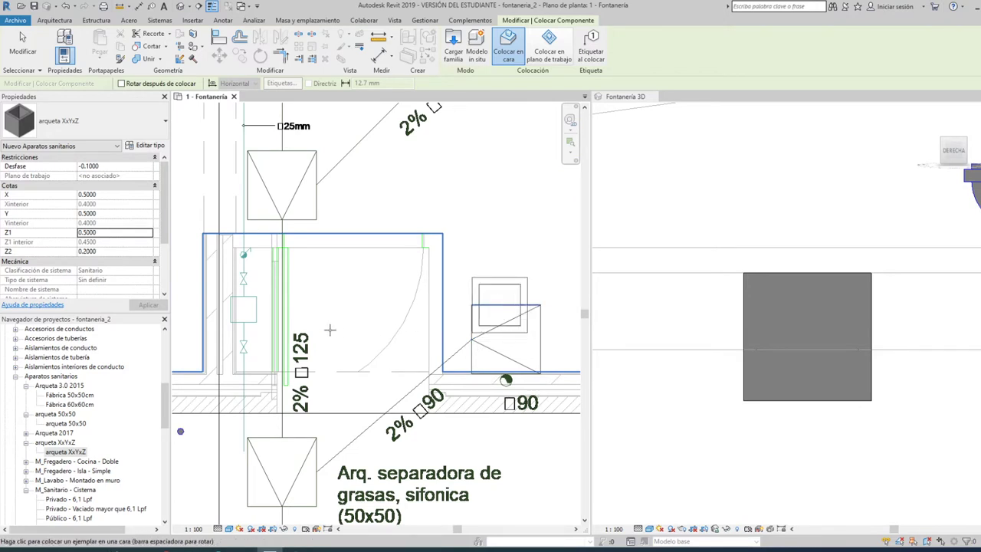
{"action": "left_click", "coordinate": [290, 331]}
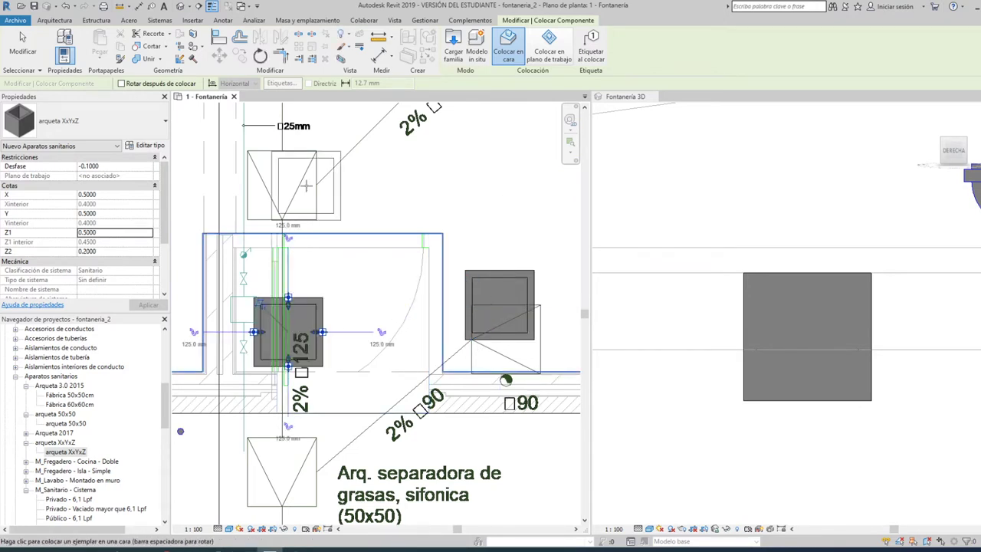
{"action": "left_click", "coordinate": [305, 191]}
{"action": "scroll", "coordinate": [377, 269], "scroll_direction": "down", "scroll_amount": 3}
{"action": "scroll", "coordinate": [363, 177], "scroll_direction": "up", "scroll_amount": 2}
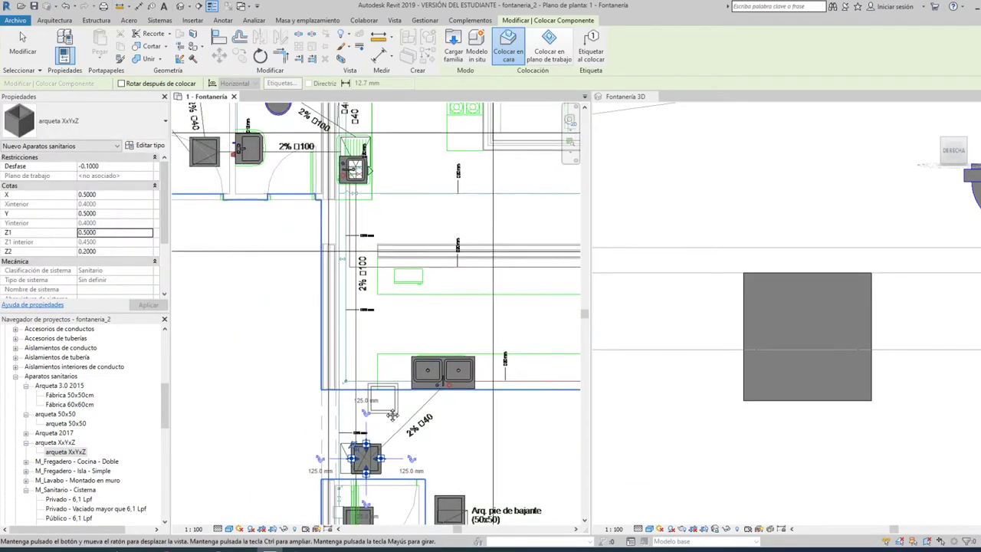
{"action": "scroll", "coordinate": [368, 168], "scroll_direction": "up", "scroll_amount": 2}
{"action": "scroll", "coordinate": [379, 155], "scroll_direction": "up", "scroll_amount": 2}
{"action": "scroll", "coordinate": [379, 154], "scroll_direction": "down", "scroll_amount": 1}
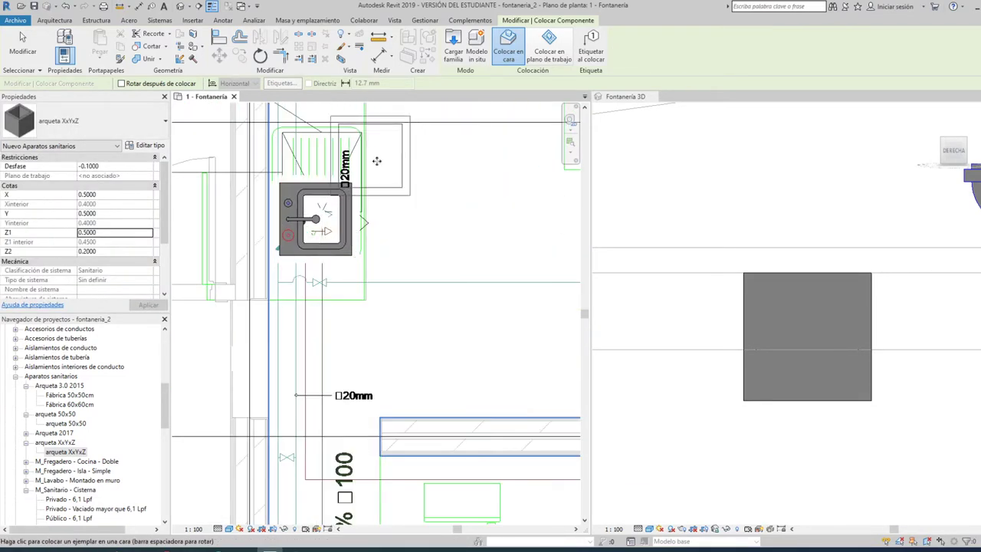
{"action": "left_click", "coordinate": [376, 158]}
{"action": "scroll", "coordinate": [377, 158], "scroll_direction": "up", "scroll_amount": 1}
{"action": "key", "text": "Escape"}
Align the arqueta near the sink with its reference edge
{"action": "scroll", "coordinate": [410, 186], "scroll_direction": "down", "scroll_amount": 2}
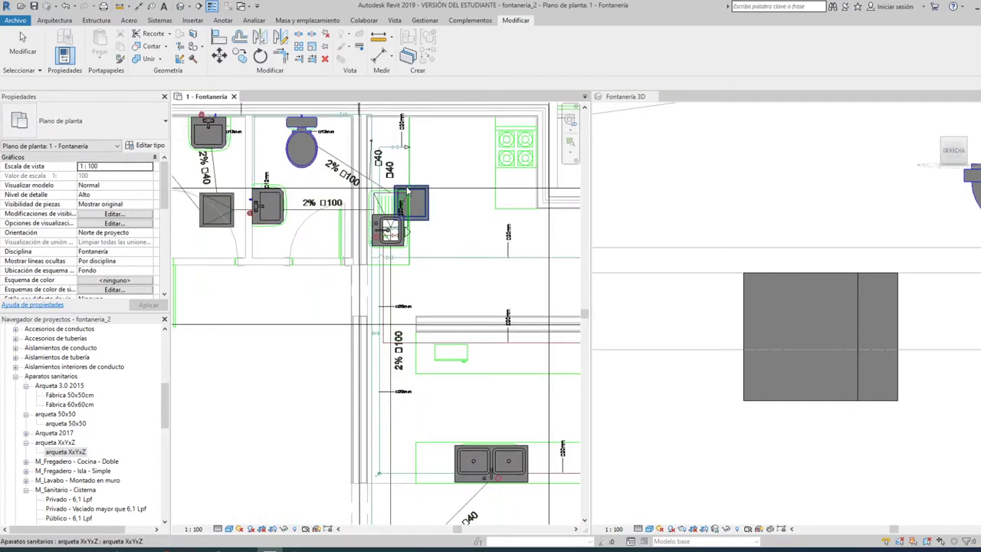
{"action": "scroll", "coordinate": [368, 230], "scroll_direction": "up", "scroll_amount": 2}
{"action": "left_click", "coordinate": [218, 36]}
{"action": "scroll", "coordinate": [345, 222], "scroll_direction": "up", "scroll_amount": 1}
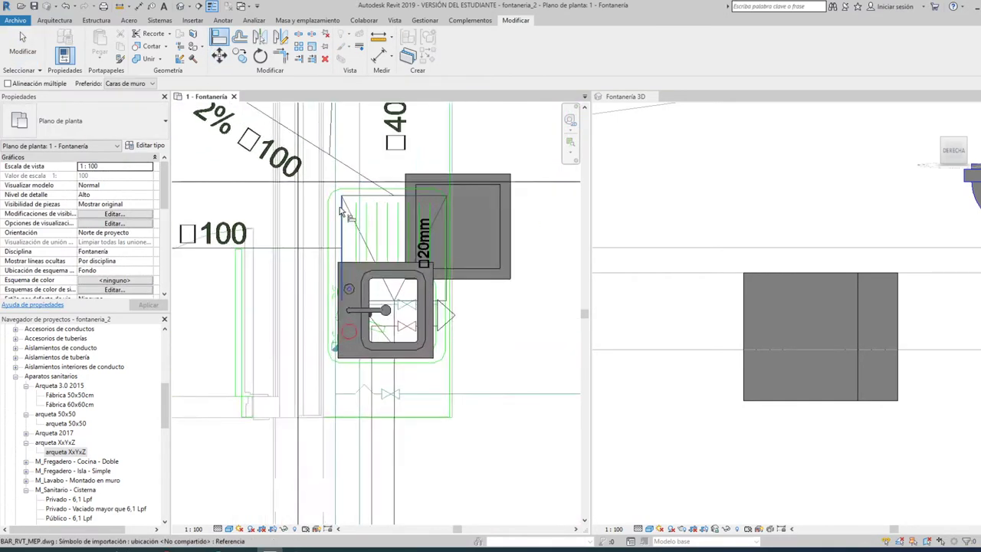
{"action": "scroll", "coordinate": [345, 215], "scroll_direction": "up", "scroll_amount": 1}
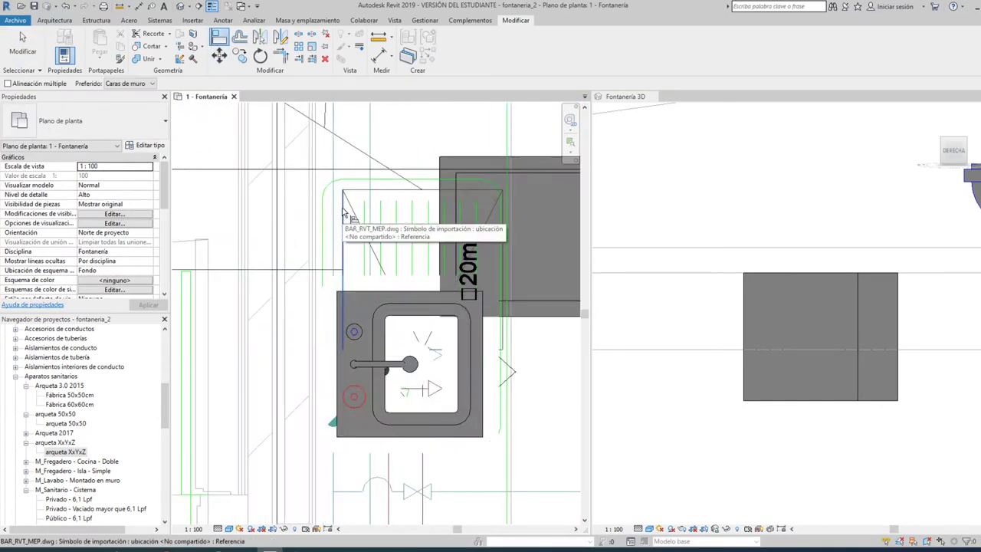
{"action": "left_click", "coordinate": [440, 170]}
{"action": "scroll", "coordinate": [499, 351], "scroll_direction": "up", "scroll_amount": 3}
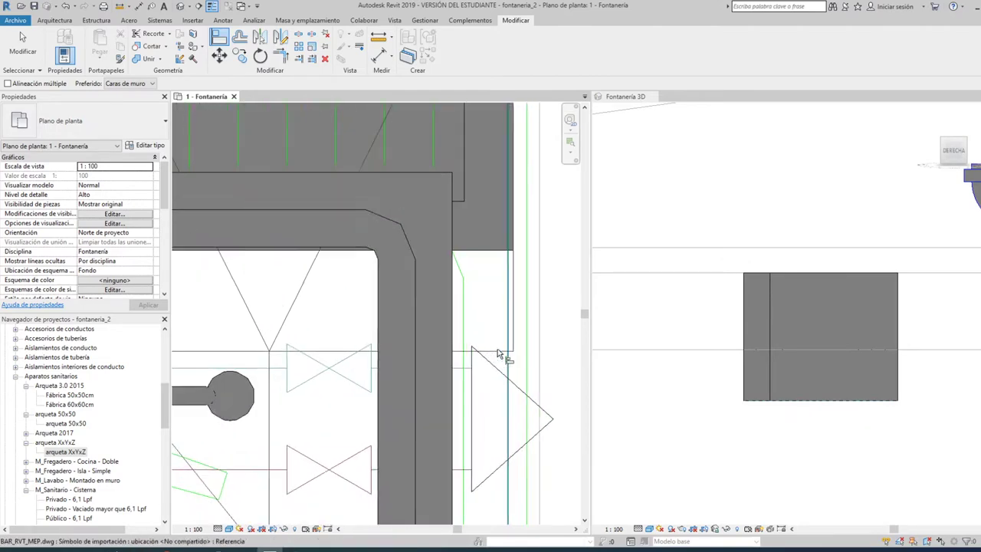
{"action": "left_click", "coordinate": [504, 355]}
{"action": "left_click", "coordinate": [495, 259]}
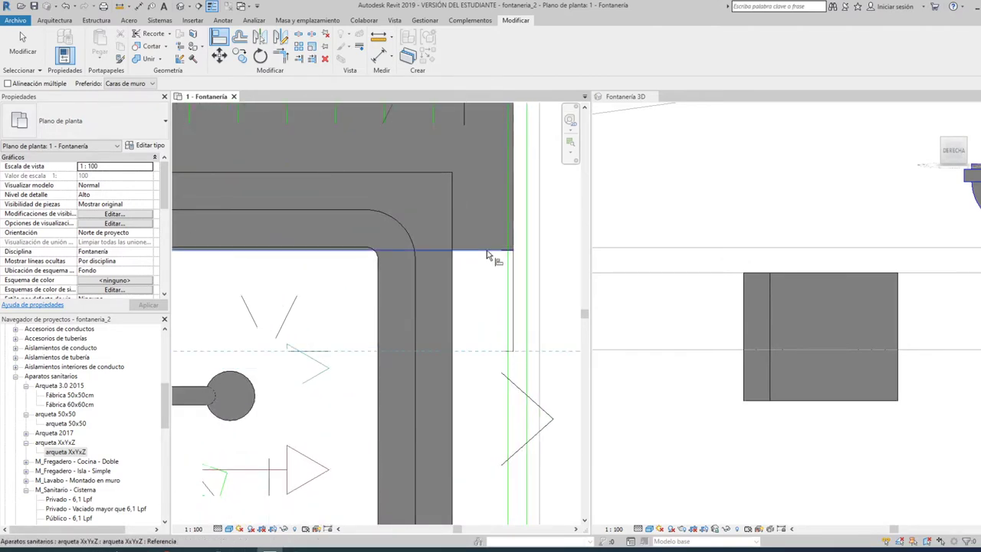
Turn the plumbing 3D view to the Posterior (back) orientation with the ViewCube
{"action": "scroll", "coordinate": [476, 270], "scroll_direction": "down", "scroll_amount": 3}
{"action": "scroll", "coordinate": [602, 287], "scroll_direction": "down", "scroll_amount": 3}
{"action": "scroll", "coordinate": [660, 292], "scroll_direction": "down", "scroll_amount": 2}
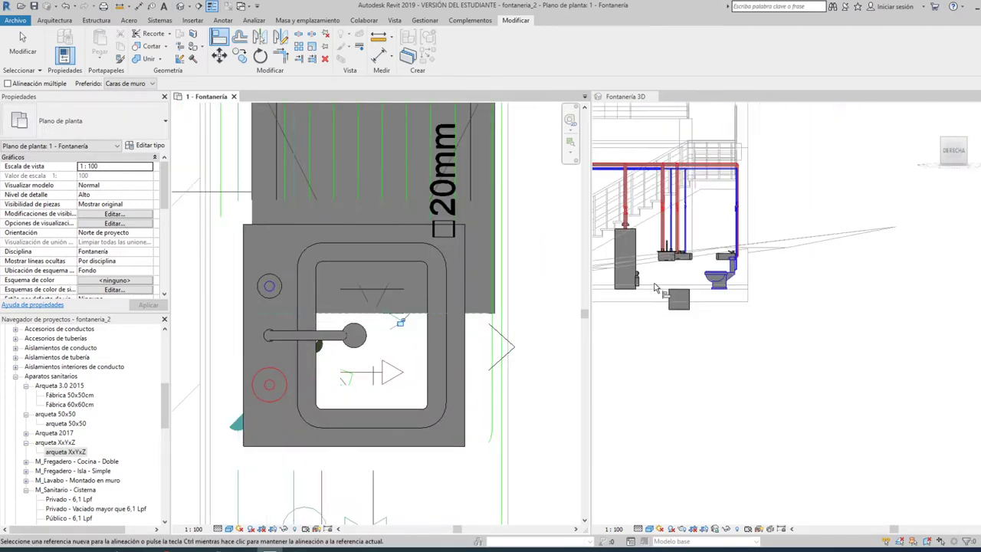
{"action": "scroll", "coordinate": [697, 299], "scroll_direction": "up", "scroll_amount": 1}
{"action": "scroll", "coordinate": [698, 299], "scroll_direction": "up", "scroll_amount": 1}
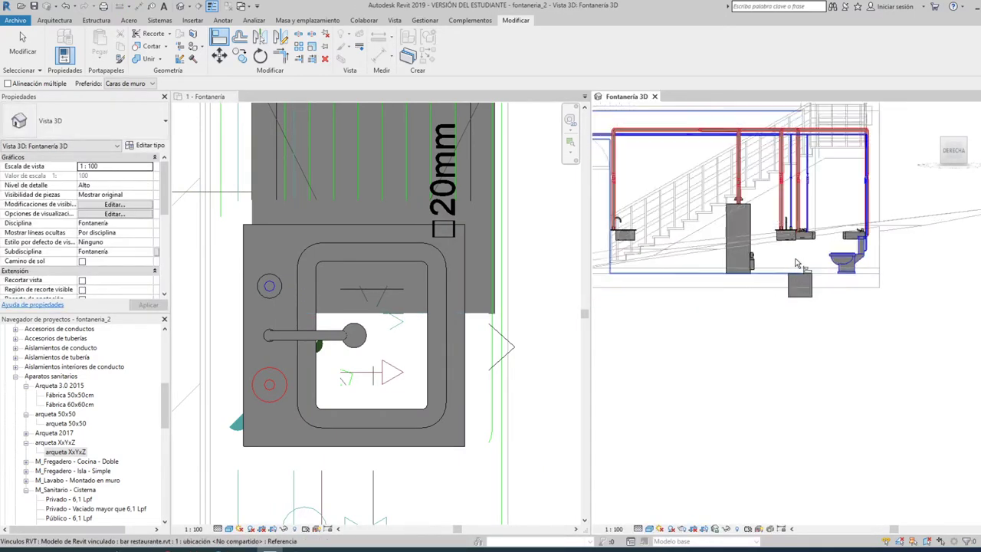
{"action": "scroll", "coordinate": [698, 299], "scroll_direction": "up", "scroll_amount": 1}
{"action": "scroll", "coordinate": [785, 205], "scroll_direction": "up", "scroll_amount": 2}
{"action": "scroll", "coordinate": [785, 205], "scroll_direction": "down", "scroll_amount": 2}
{"action": "scroll", "coordinate": [785, 230], "scroll_direction": "down", "scroll_amount": 2}
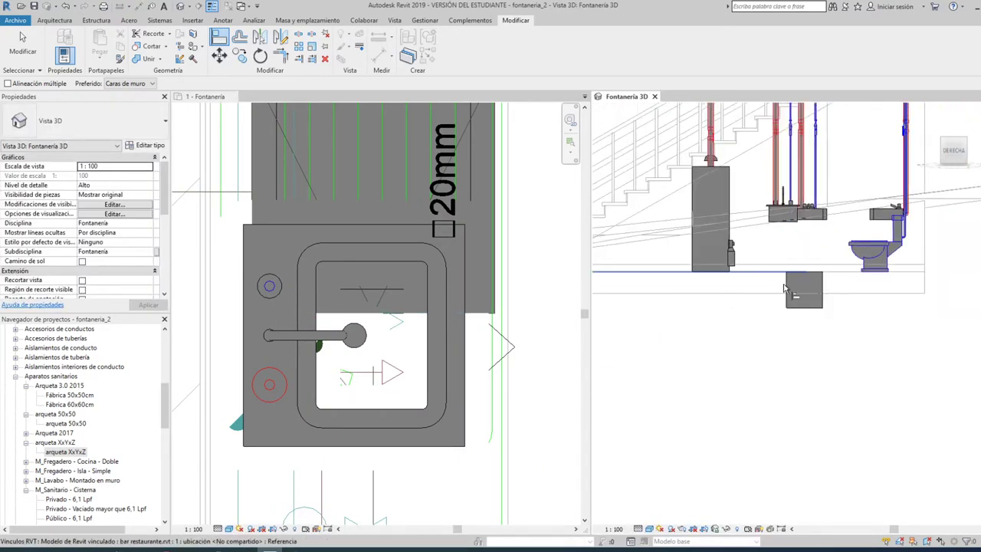
{"action": "scroll", "coordinate": [785, 268], "scroll_direction": "down", "scroll_amount": 1}
{"action": "scroll", "coordinate": [785, 308], "scroll_direction": "down", "scroll_amount": 2}
{"action": "scroll", "coordinate": [786, 307], "scroll_direction": "up", "scroll_amount": 2}
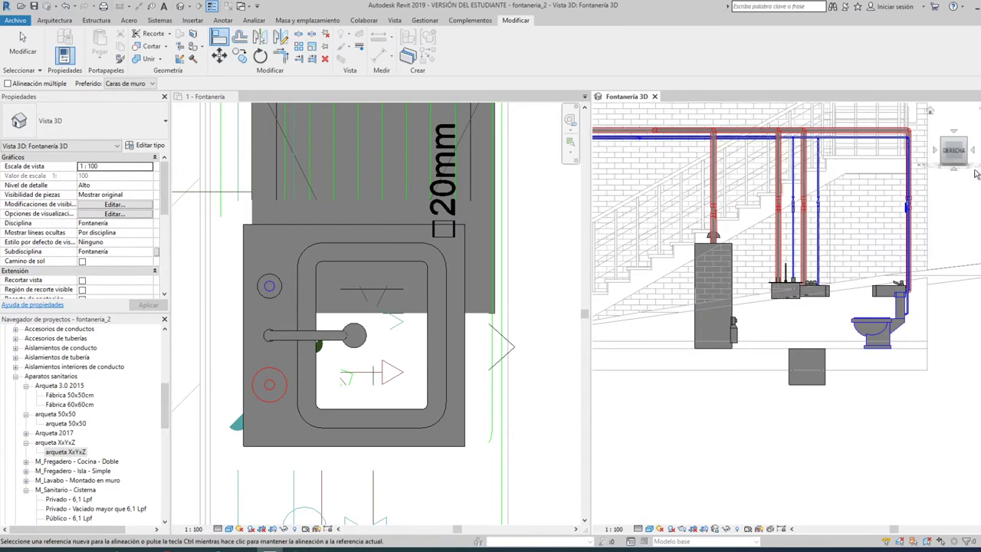
{"action": "left_click", "coordinate": [976, 152]}
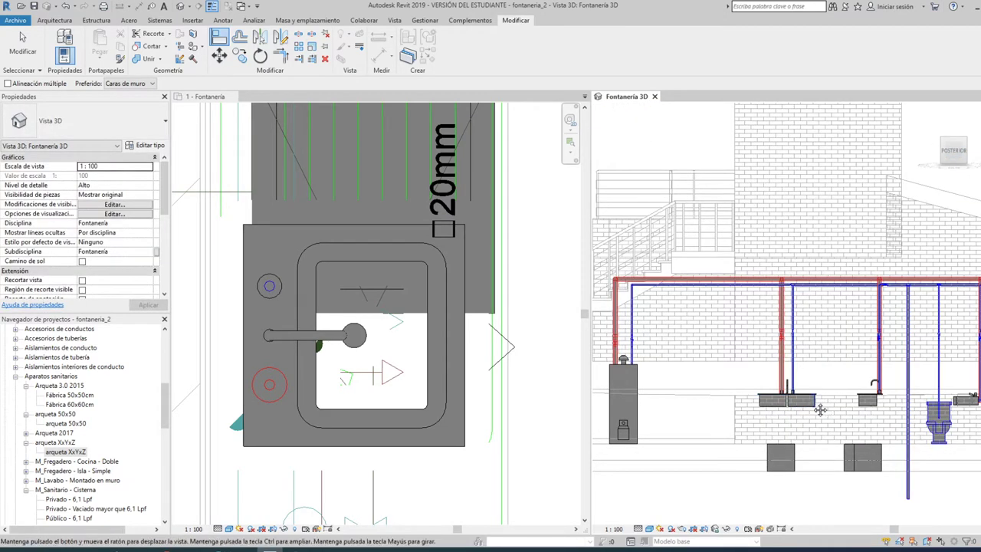
{"action": "scroll", "coordinate": [430, 430], "scroll_direction": "down", "scroll_amount": 3}
{"action": "scroll", "coordinate": [381, 303], "scroll_direction": "down", "scroll_amount": 2}
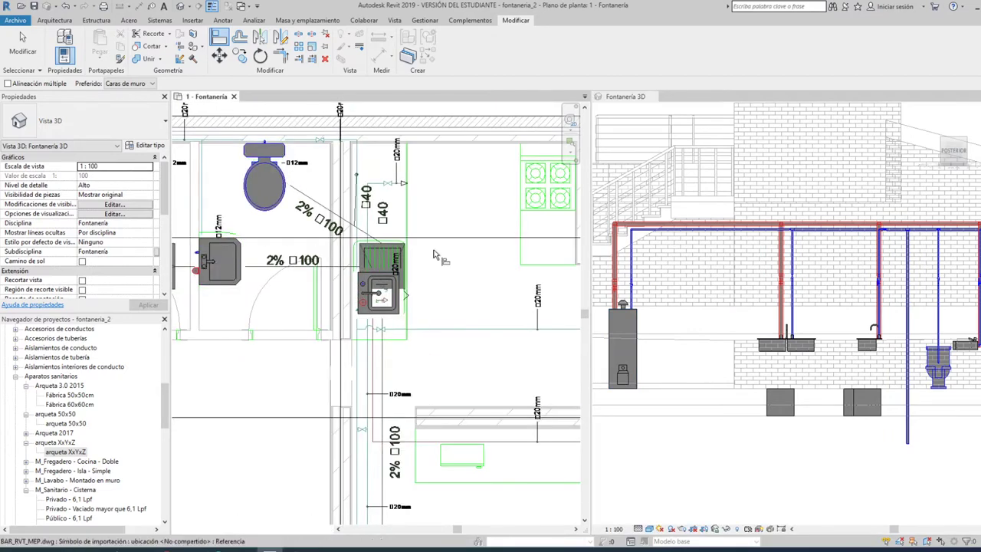
Align the kitchen-sink arqueta's bottom and left edges to their outline
{"action": "mouse_move", "coordinate": [417, 536]}
{"action": "middle_mouse_down"}
{"action": "mouse_move", "coordinate": [426, 427]}
{"action": "mouse_move", "coordinate": [418, 276]}
{"action": "middle_mouse_up"}
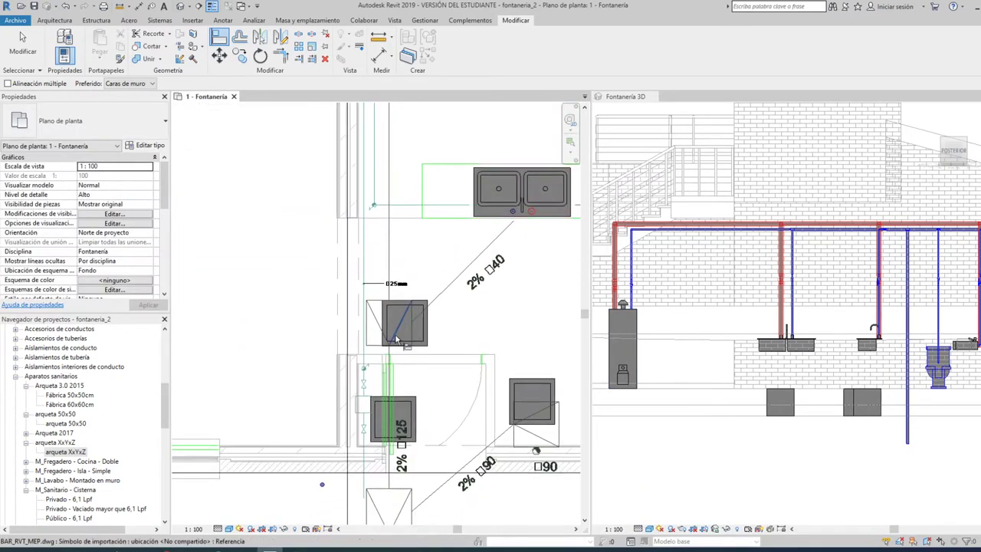
{"action": "scroll", "coordinate": [306, 360], "scroll_direction": "up", "scroll_amount": 3}
{"action": "scroll", "coordinate": [307, 360], "scroll_direction": "up", "scroll_amount": 2}
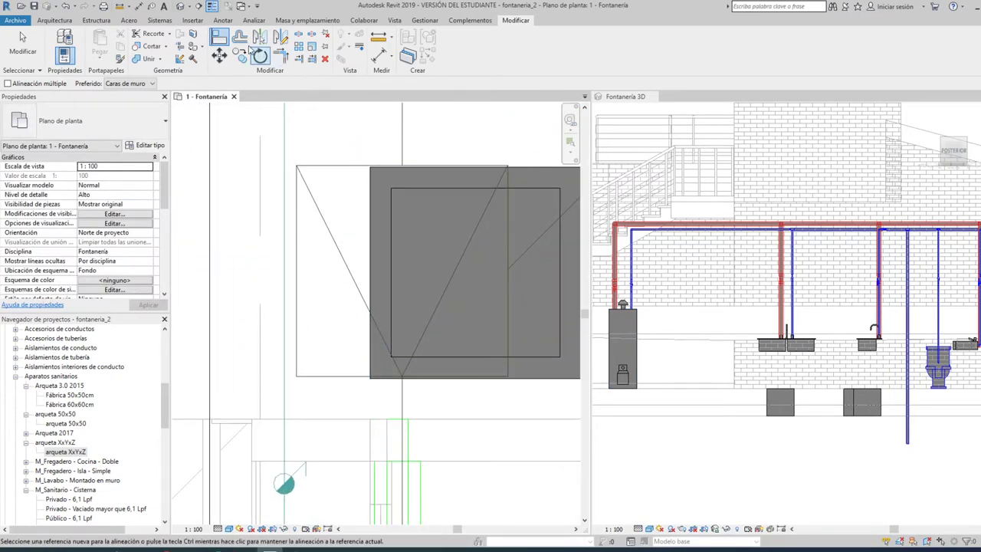
{"action": "scroll", "coordinate": [373, 386], "scroll_direction": "up", "scroll_amount": 3}
{"action": "left_click", "coordinate": [337, 370]}
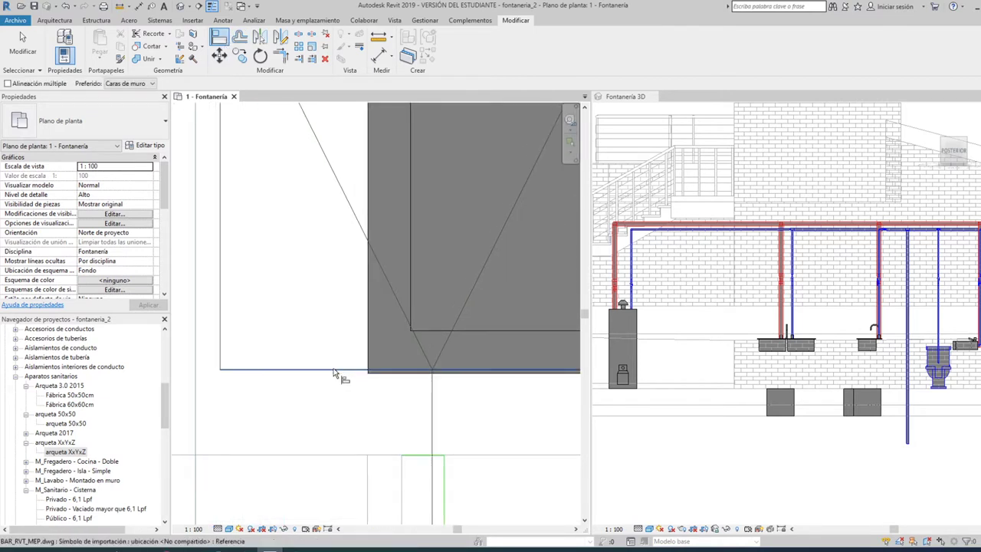
{"action": "left_click", "coordinate": [383, 375]}
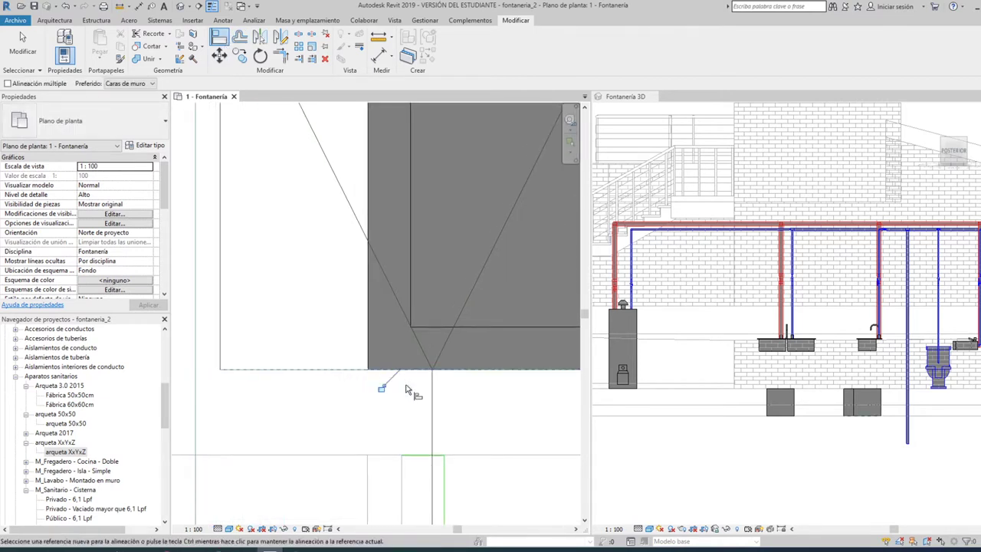
{"action": "left_click", "coordinate": [230, 313]}
{"action": "left_click", "coordinate": [368, 307]}
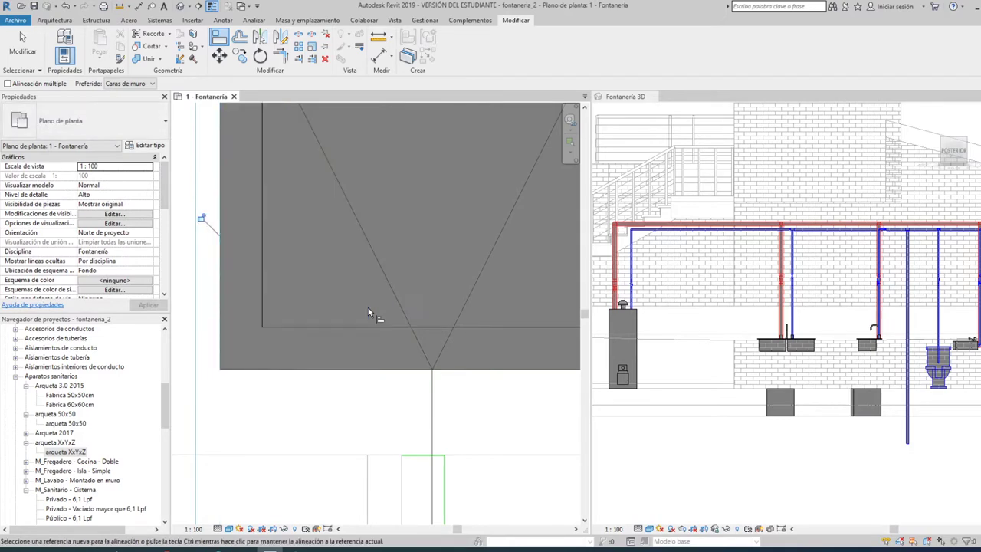
{"action": "scroll", "coordinate": [342, 268], "scroll_direction": "down", "scroll_amount": 2}
Move the grease-separator arqueta onto its outlined position
{"action": "middle_click_drag", "start_coordinate": [395, 338], "coordinate": [402, 132]}
{"action": "scroll", "coordinate": [394, 234], "scroll_direction": "down", "scroll_amount": 1}
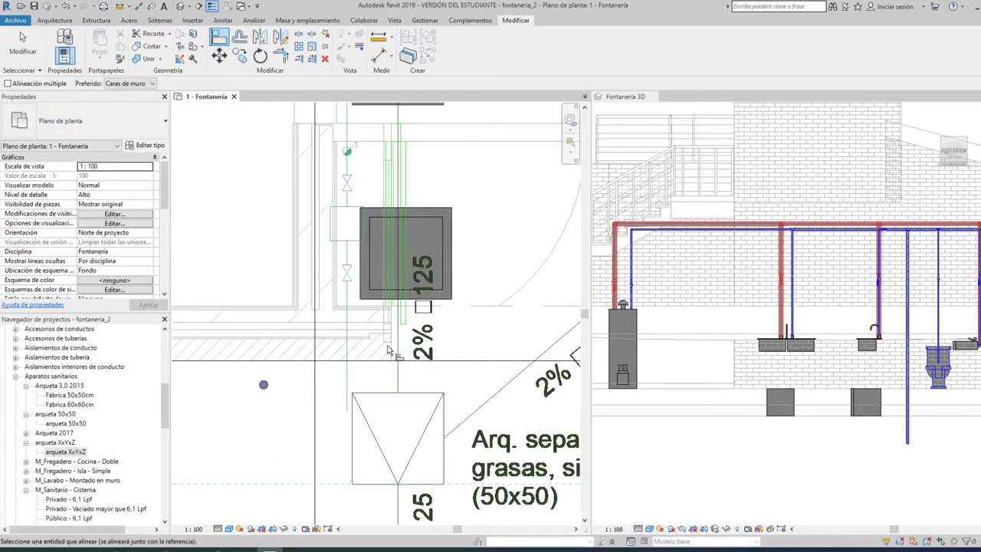
{"action": "left_click", "coordinate": [429, 299]}
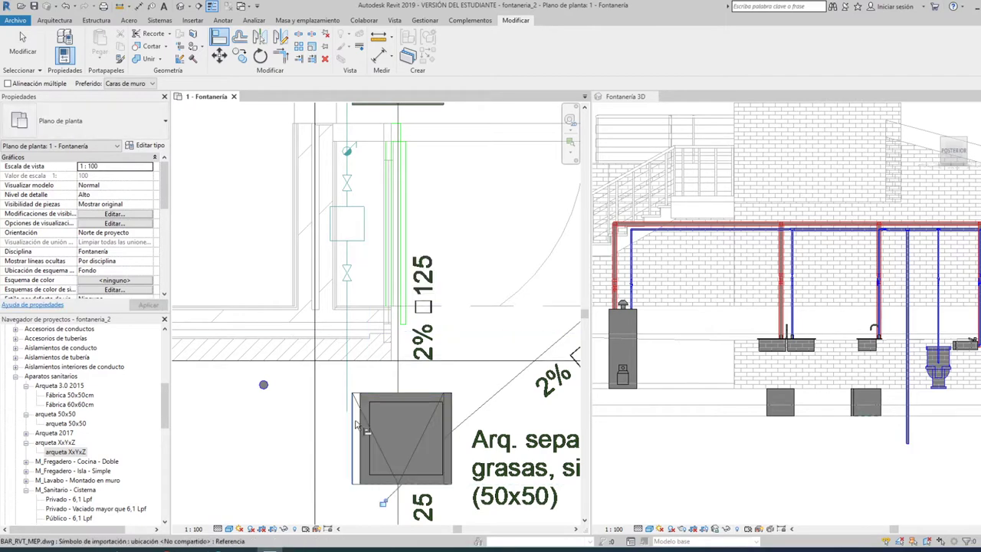
{"action": "scroll", "coordinate": [362, 420], "scroll_direction": "down", "scroll_amount": 2}
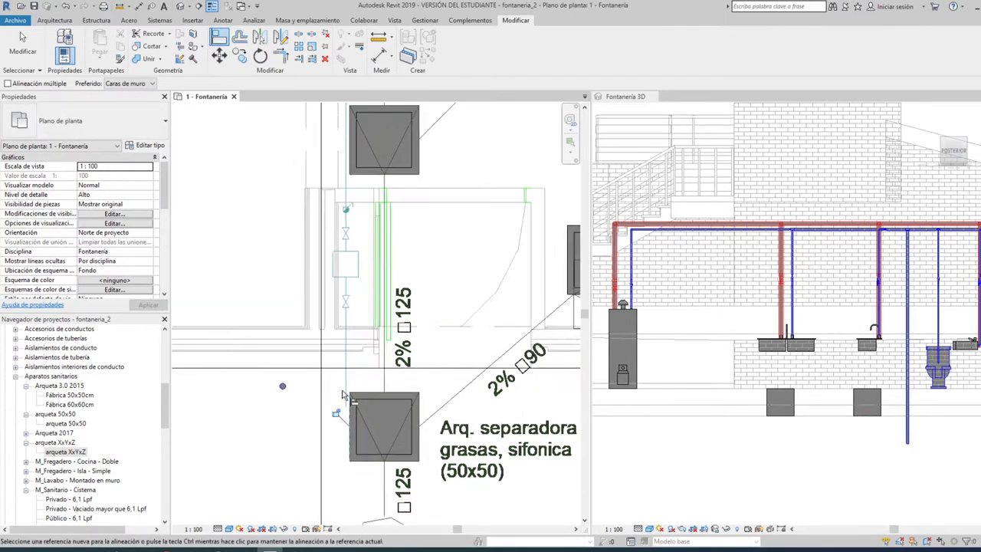
{"action": "scroll", "coordinate": [558, 321], "scroll_direction": "up", "scroll_amount": 2}
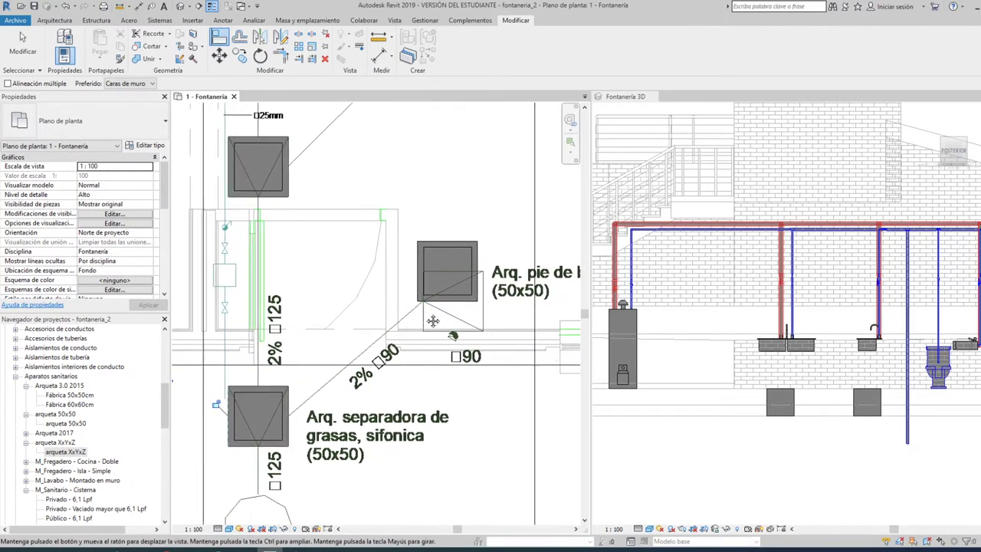
{"action": "scroll", "coordinate": [490, 330], "scroll_direction": "up", "scroll_amount": 2}
{"action": "scroll", "coordinate": [426, 343], "scroll_direction": "up", "scroll_amount": 1}
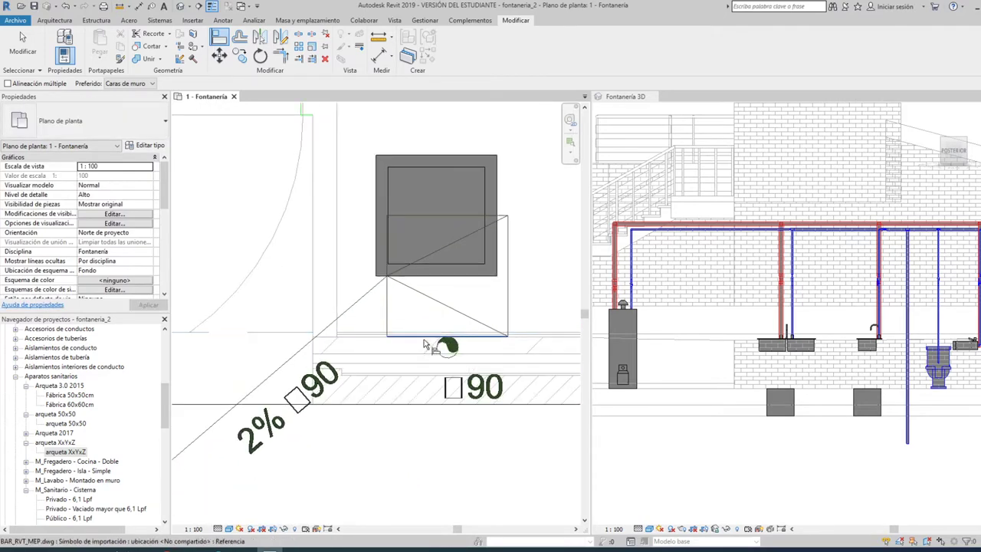
Drag the downpipe arqueta down into its outlined rectangle and clear the selection
{"action": "left_click_drag", "start_coordinate": [454, 278], "coordinate": [454, 339]}
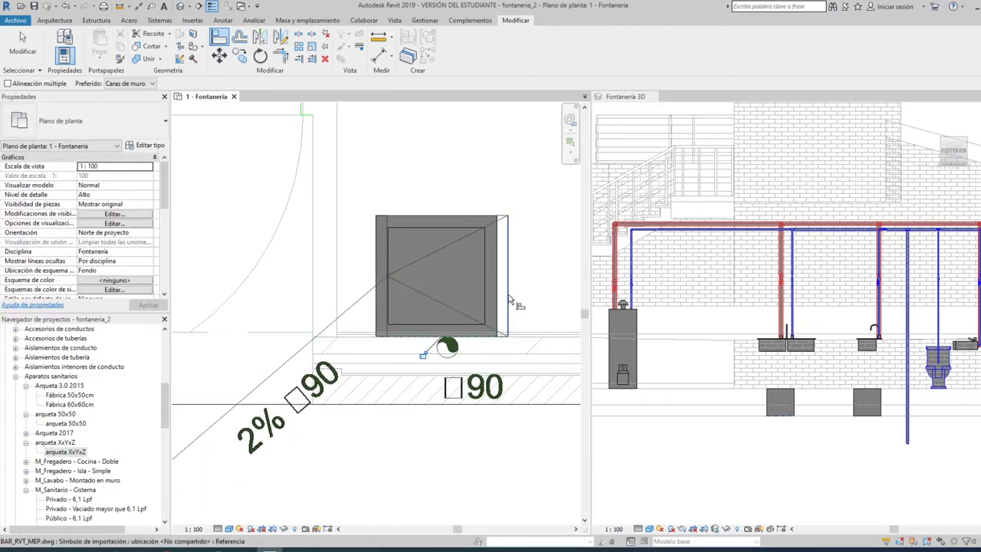
{"action": "scroll", "coordinate": [457, 283], "scroll_direction": "down", "scroll_amount": 3}
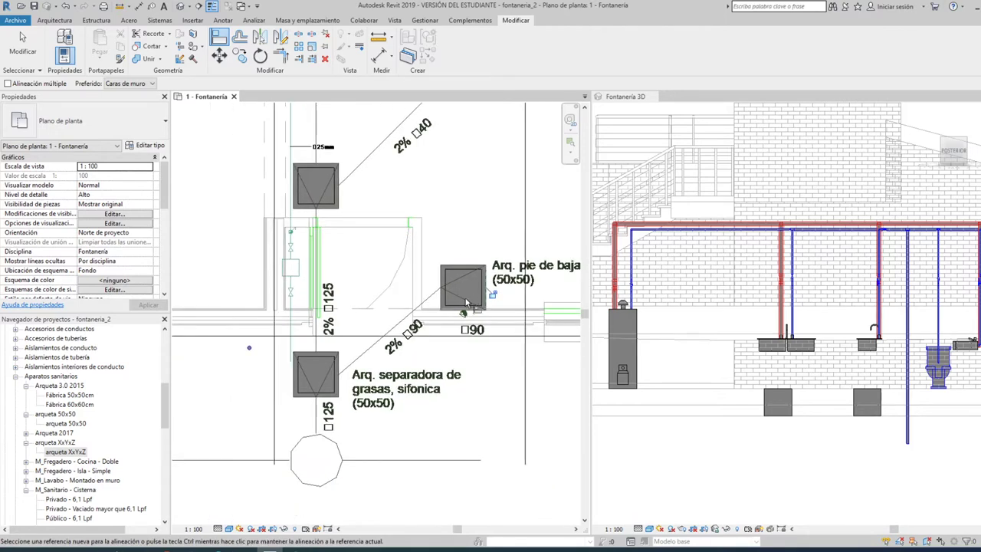
{"action": "key", "text": "Escape"}
{"action": "scroll", "coordinate": [412, 370], "scroll_direction": "down", "scroll_amount": 3}
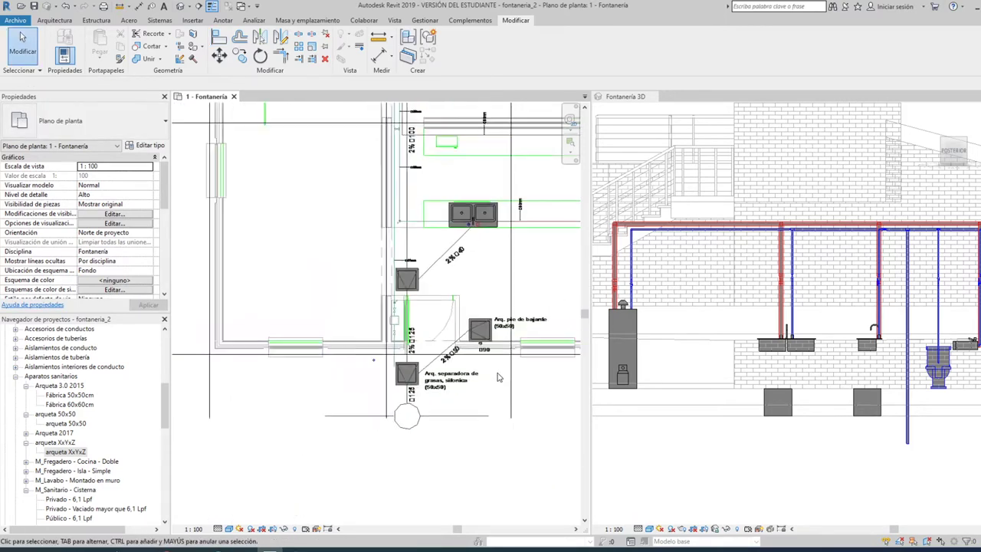
{"action": "middle_click_drag", "start_coordinate": [449, 295], "coordinate": [484, 329]}
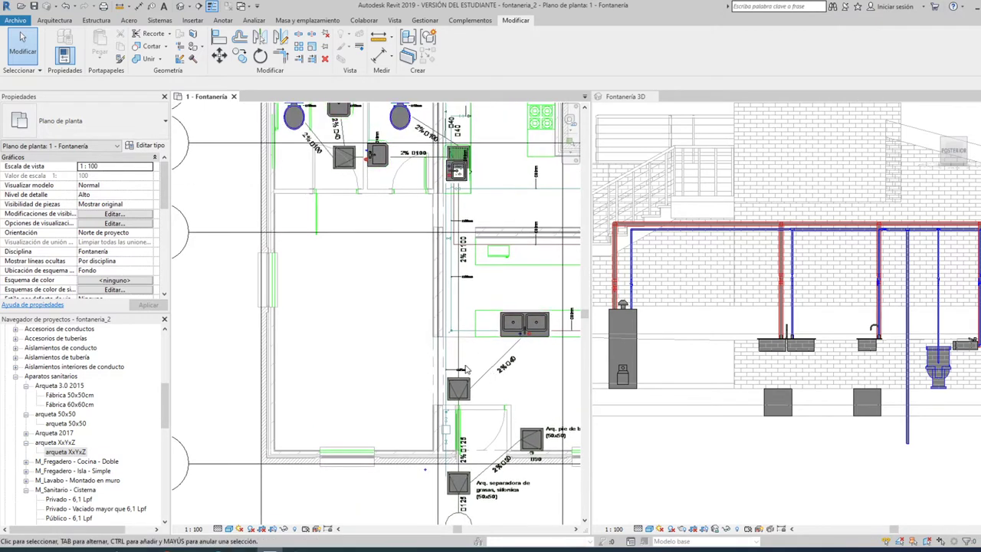
{"action": "middle_click_drag", "start_coordinate": [476, 328], "coordinate": [525, 521]}
{"action": "scroll", "coordinate": [345, 291], "scroll_direction": "up", "scroll_amount": 3}
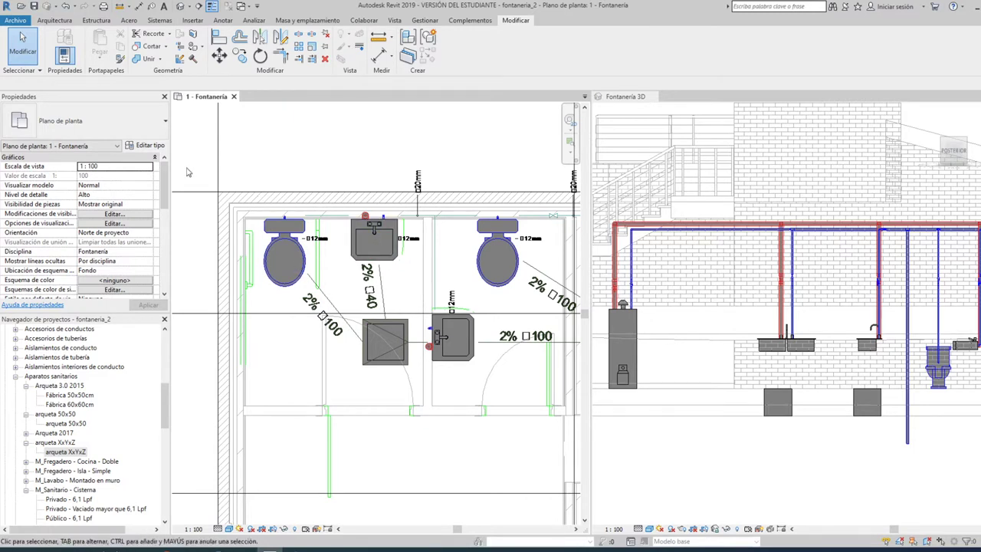
Start a new pipe with 100.0 mm diameter
{"action": "left_click", "coordinate": [159, 20]}
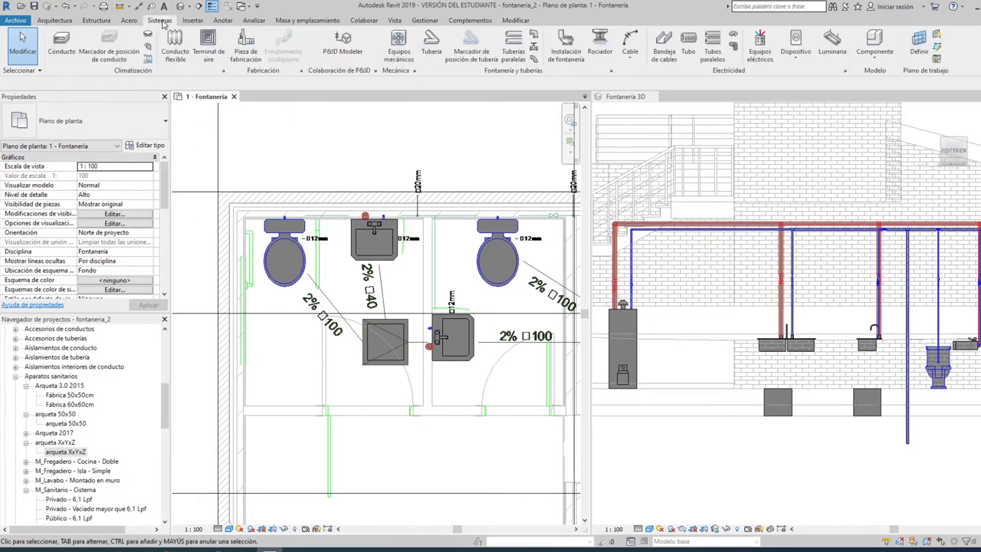
{"action": "left_click", "coordinate": [431, 46]}
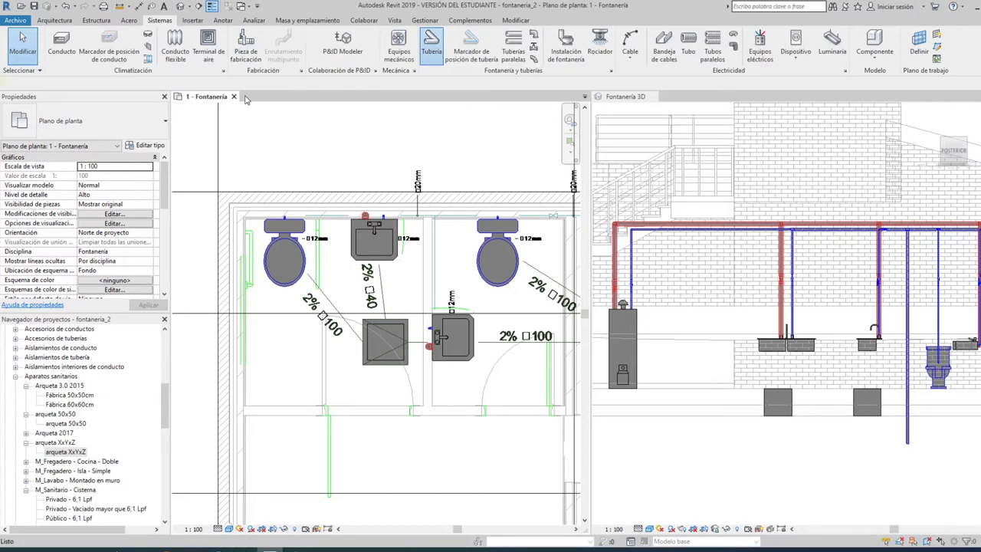
{"action": "left_click", "coordinate": [233, 82]}
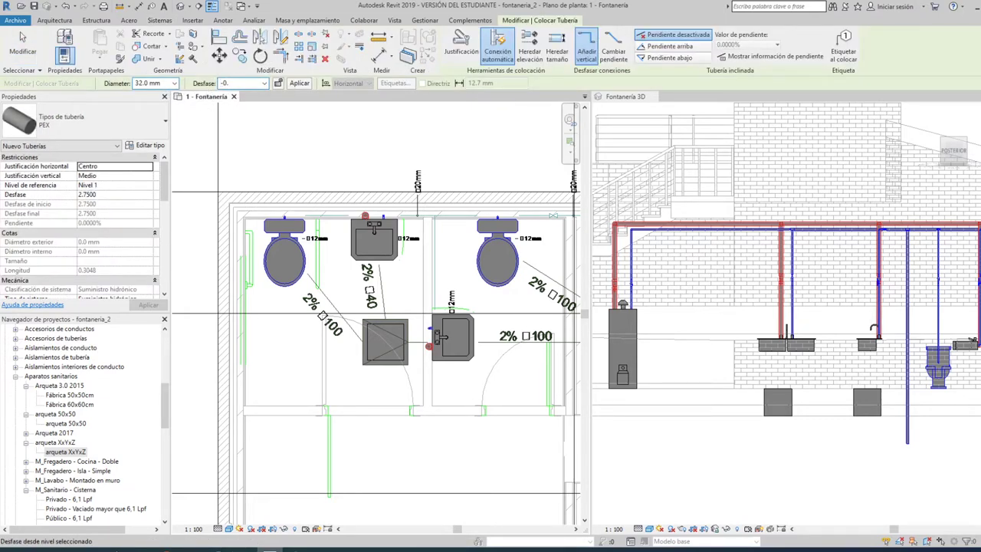
{"action": "left_click", "coordinate": [175, 84]}
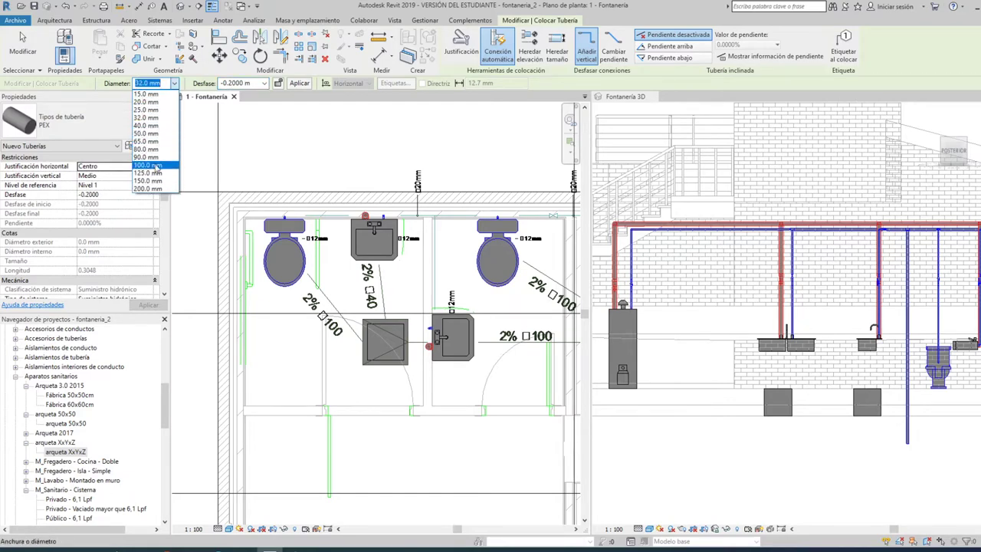
{"action": "left_click", "coordinate": [157, 167]}
Draw the L-shaped drain from the arqueta leftward and up toward the first toilet
{"action": "scroll", "coordinate": [351, 351], "scroll_direction": "up", "scroll_amount": 5}
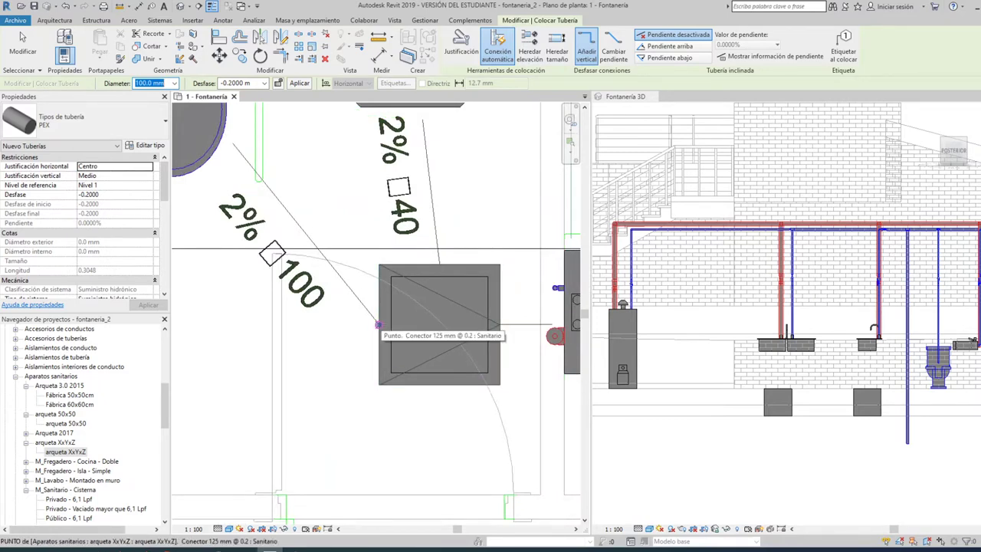
{"action": "left_click", "coordinate": [378, 325]}
{"action": "scroll", "coordinate": [376, 327], "scroll_direction": "down", "scroll_amount": 3}
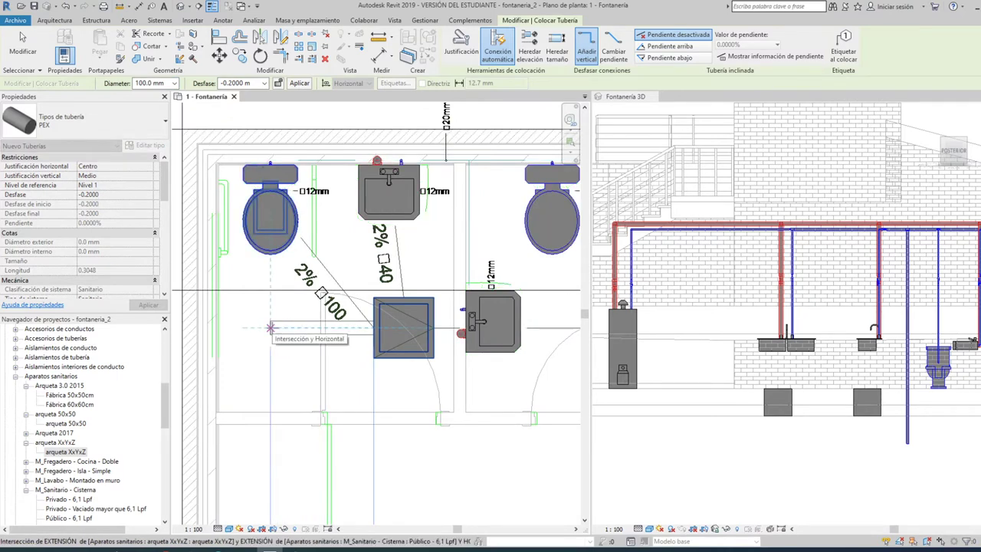
{"action": "left_click", "coordinate": [277, 293]}
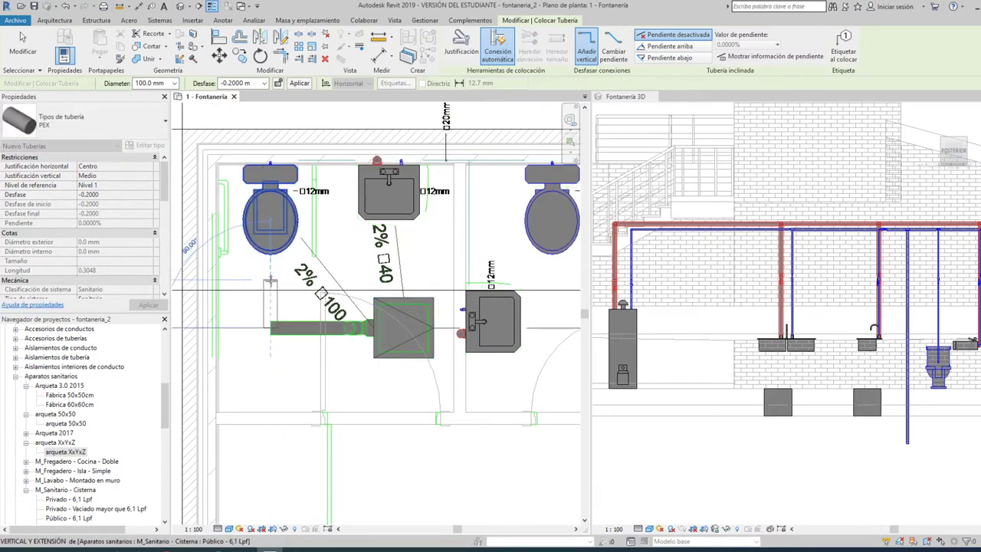
{"action": "scroll", "coordinate": [266, 217], "scroll_direction": "up", "scroll_amount": 2}
{"action": "scroll", "coordinate": [268, 215], "scroll_direction": "up", "scroll_amount": 3}
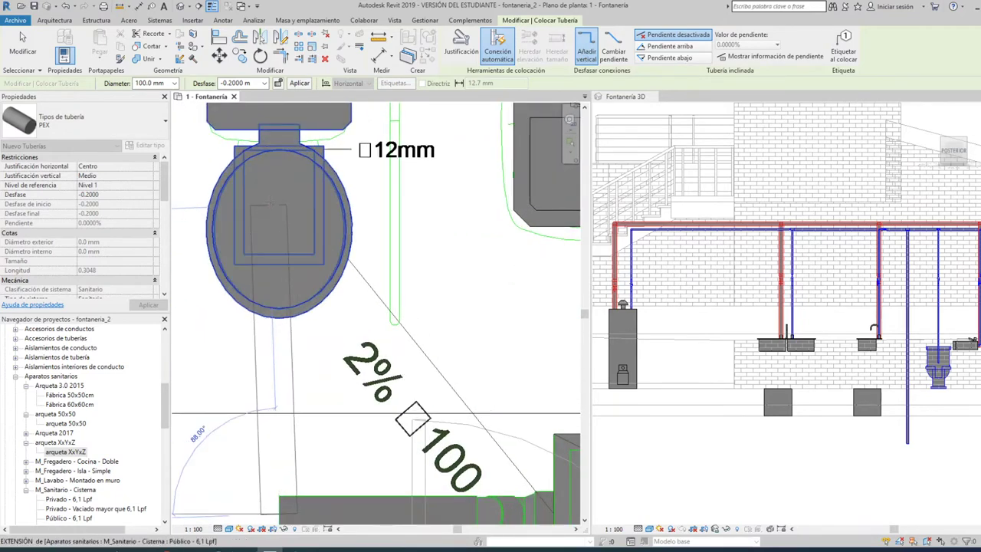
{"action": "scroll", "coordinate": [287, 306], "scroll_direction": "down", "scroll_amount": 4}
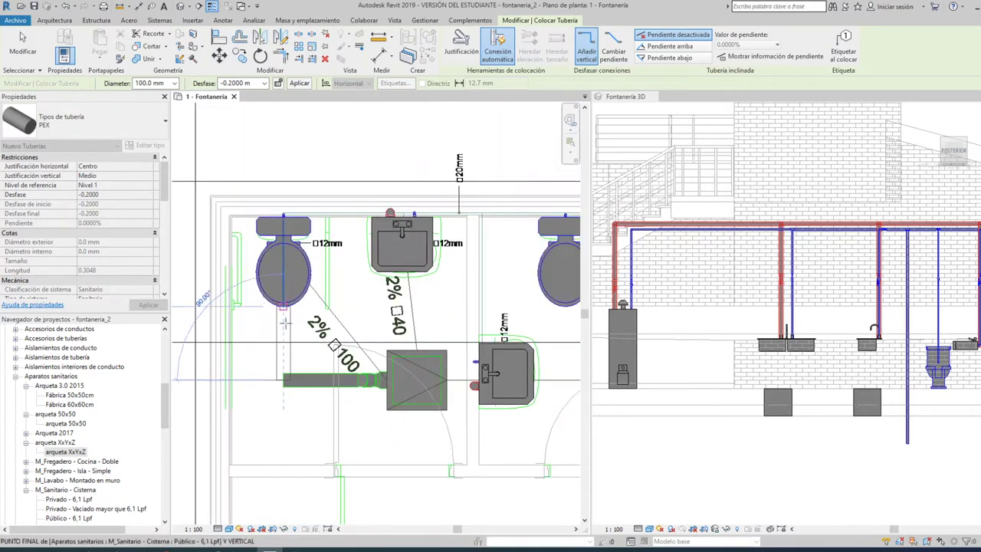
{"action": "scroll", "coordinate": [284, 341], "scroll_direction": "down", "scroll_amount": 2}
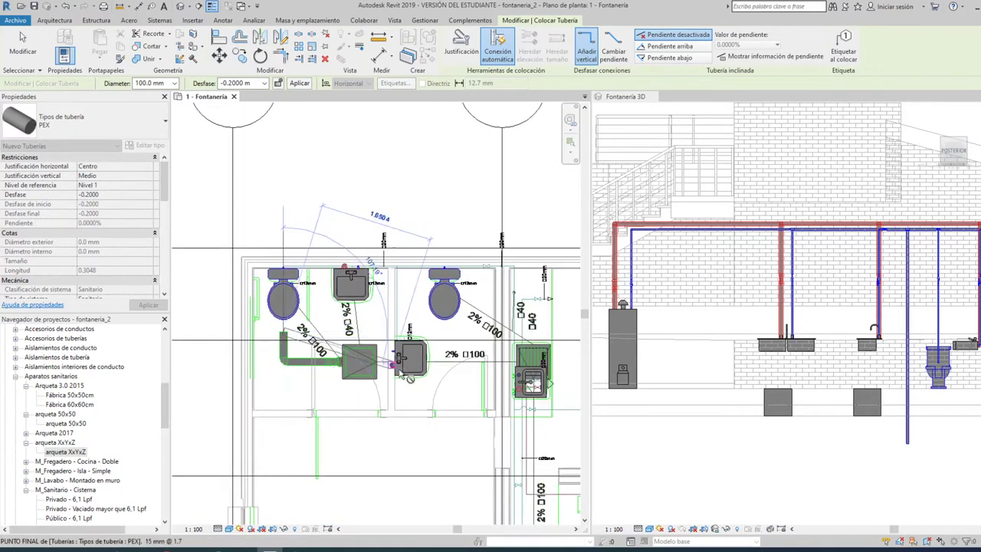
{"action": "scroll", "coordinate": [284, 337], "scroll_direction": "up", "scroll_amount": 2}
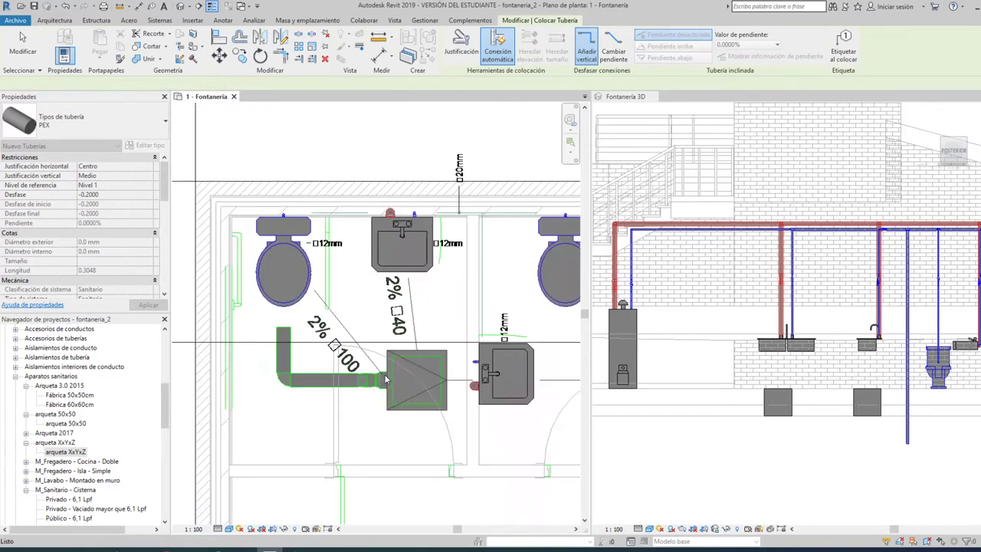
{"action": "scroll", "coordinate": [626, 404], "scroll_direction": "down", "scroll_amount": 3}
{"action": "scroll", "coordinate": [804, 427], "scroll_direction": "up", "scroll_amount": 1}
{"action": "scroll", "coordinate": [824, 424], "scroll_direction": "up", "scroll_amount": 2}
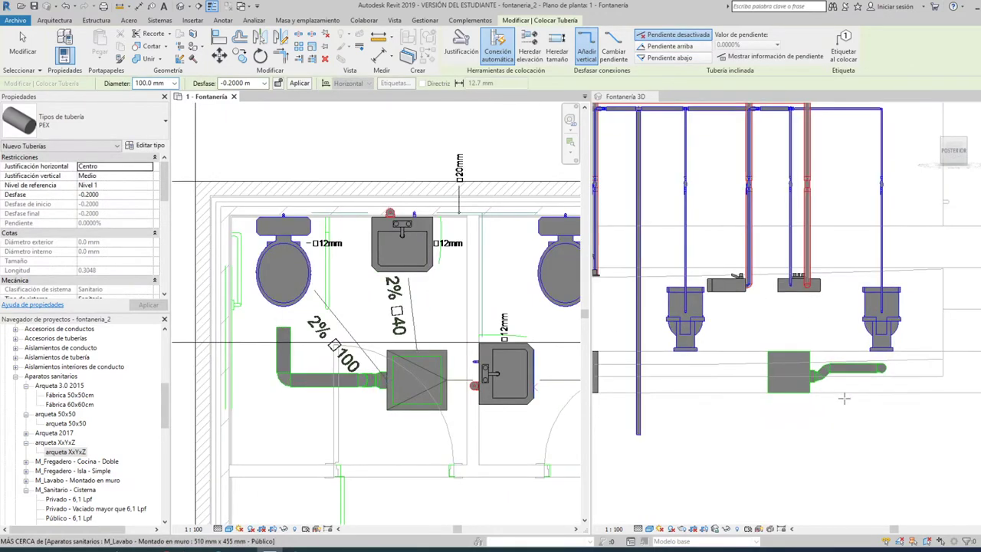
{"action": "scroll", "coordinate": [824, 424], "scroll_direction": "up", "scroll_amount": 2}
{"action": "key", "text": "Escape"}
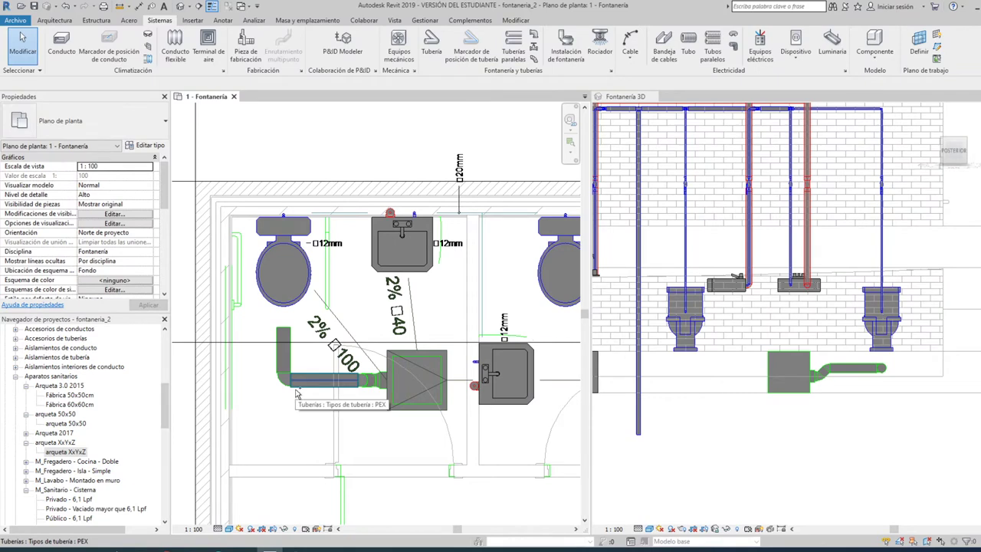
Delete the L-shaped drain pipe, cancelling a new pipe begun afterwards
{"action": "left_click", "coordinate": [297, 394]}
{"action": "key", "text": "Delete"}
{"action": "scroll", "coordinate": [298, 394], "scroll_direction": "down", "scroll_amount": 1}
{"action": "scroll", "coordinate": [297, 394], "scroll_direction": "up", "scroll_amount": 3}
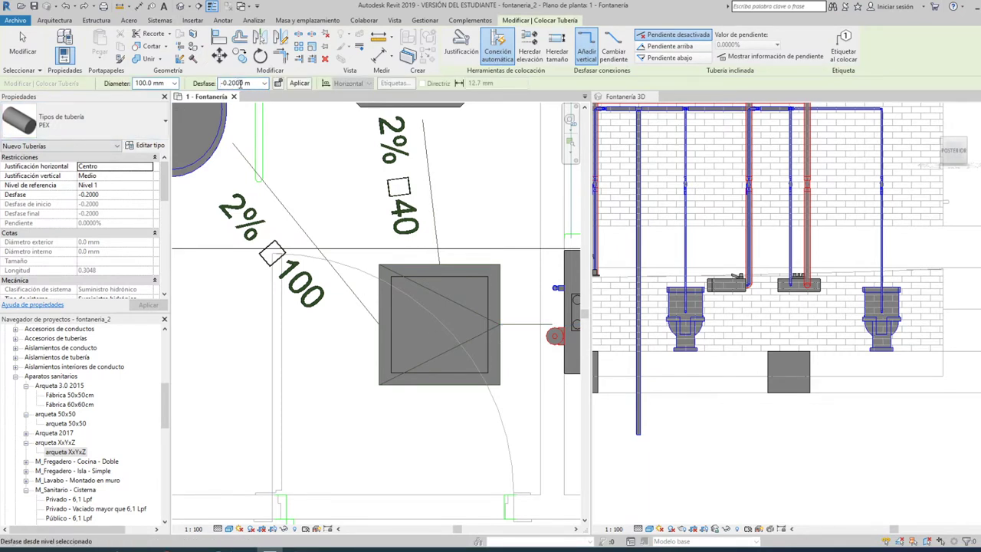
{"action": "left_click", "coordinate": [371, 332]}
{"action": "scroll", "coordinate": [372, 330], "scroll_direction": "down", "scroll_amount": 1}
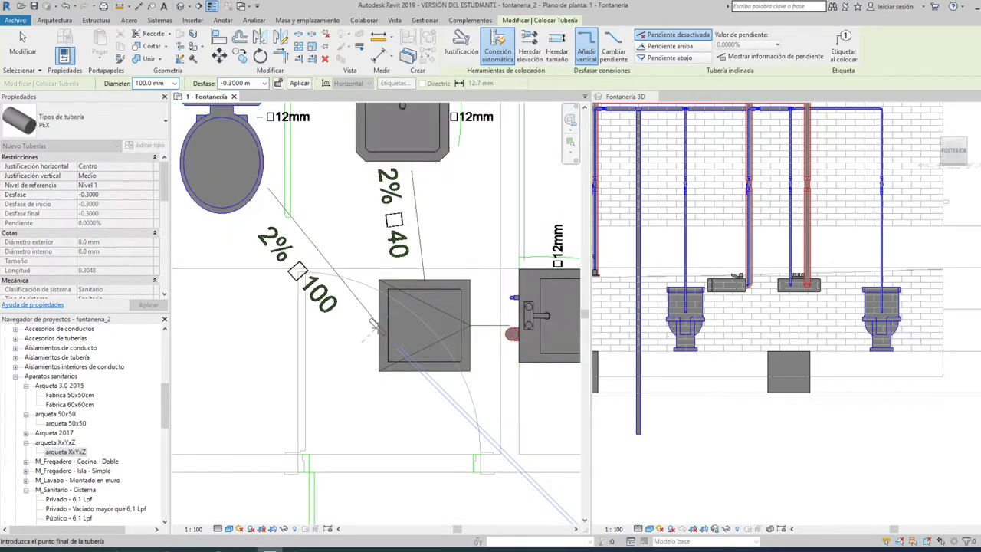
{"action": "scroll", "coordinate": [374, 327], "scroll_direction": "up", "scroll_amount": 1}
{"action": "key", "text": "Escape"}
{"action": "key", "text": "Escape"}
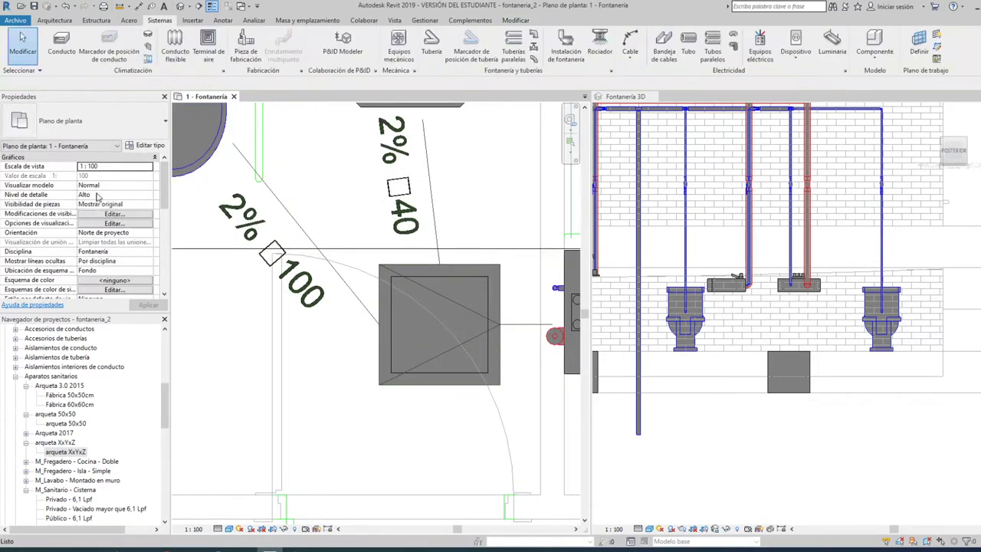
Change the inspection chamber's Z2 depth to 0.2
{"action": "left_click", "coordinate": [424, 324]}
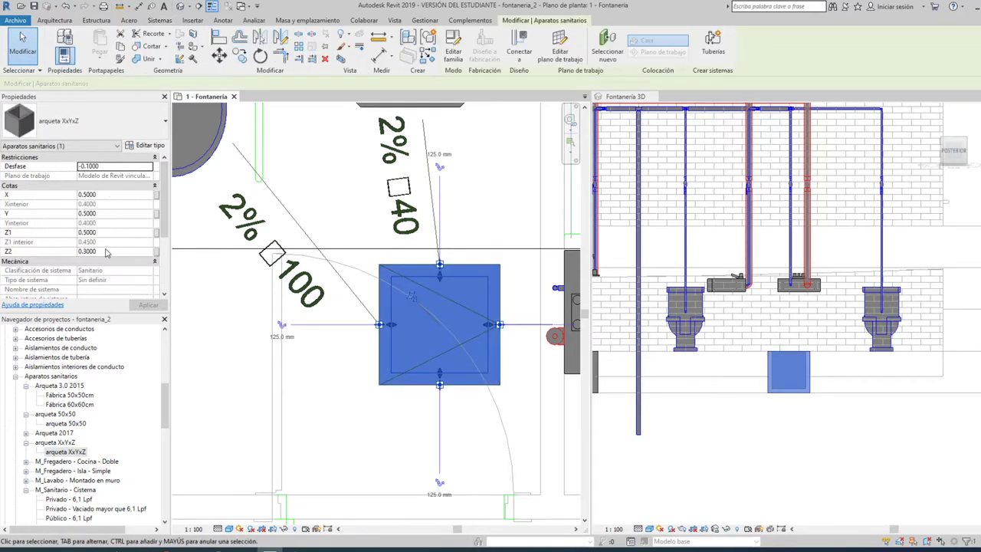
{"action": "left_click", "coordinate": [105, 250]}
{"action": "type", "text": "0.2000"}
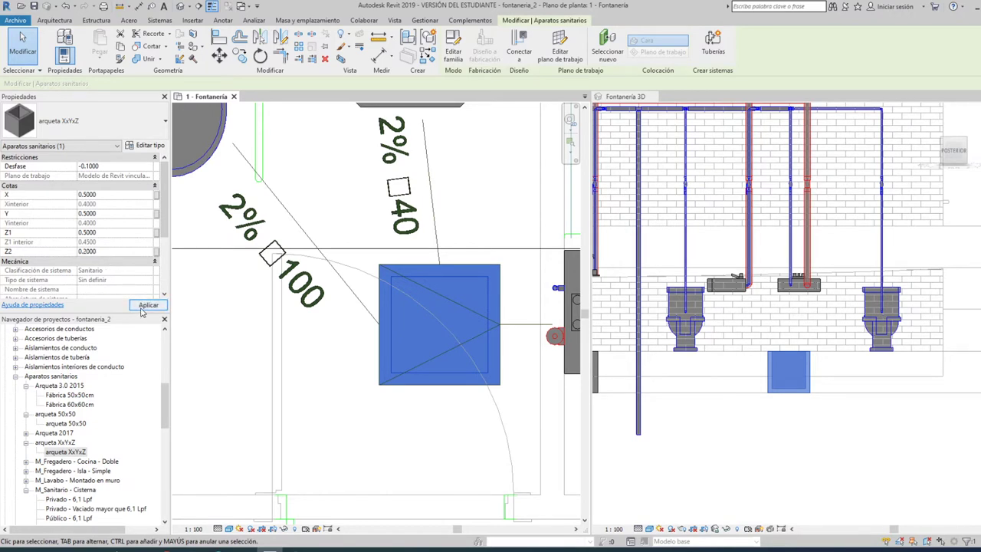
{"action": "left_click", "coordinate": [146, 307]}
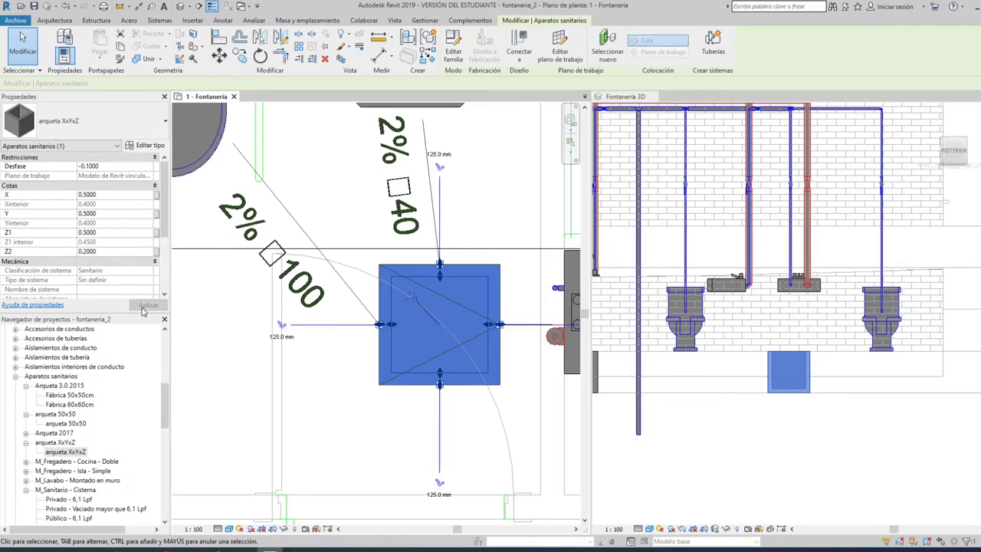
{"action": "key", "text": "Escape"}
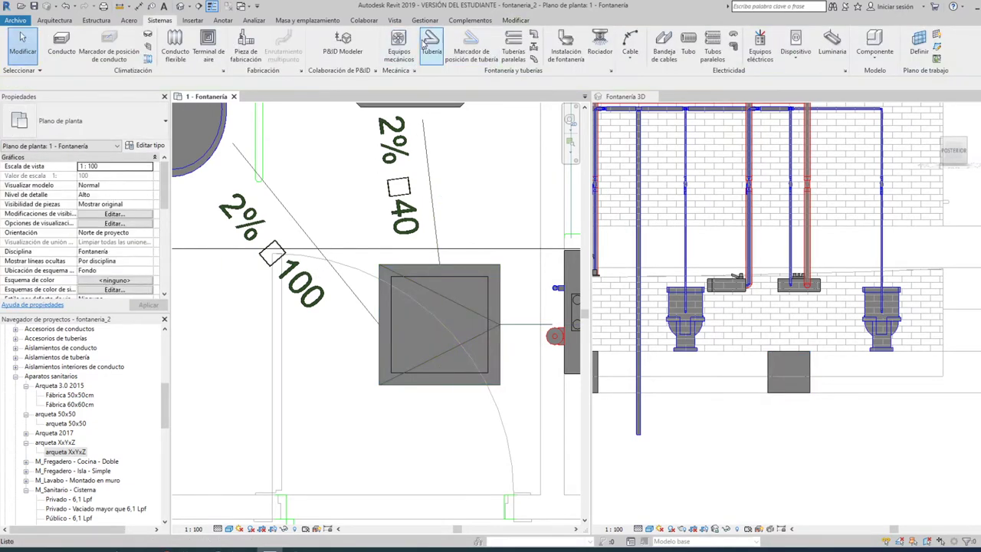
{"action": "left_click", "coordinate": [379, 324]}
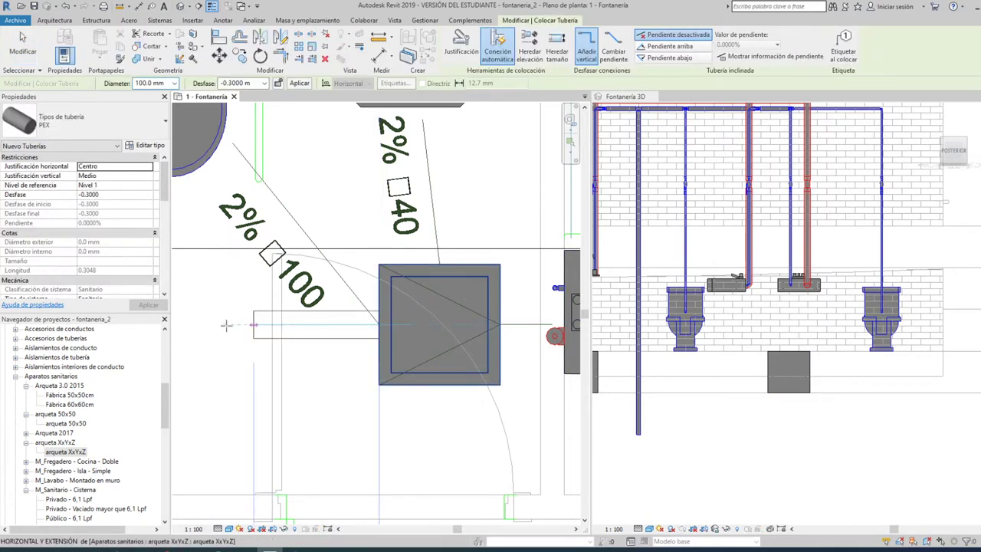
{"action": "scroll", "coordinate": [279, 338], "scroll_direction": "up", "scroll_amount": 2}
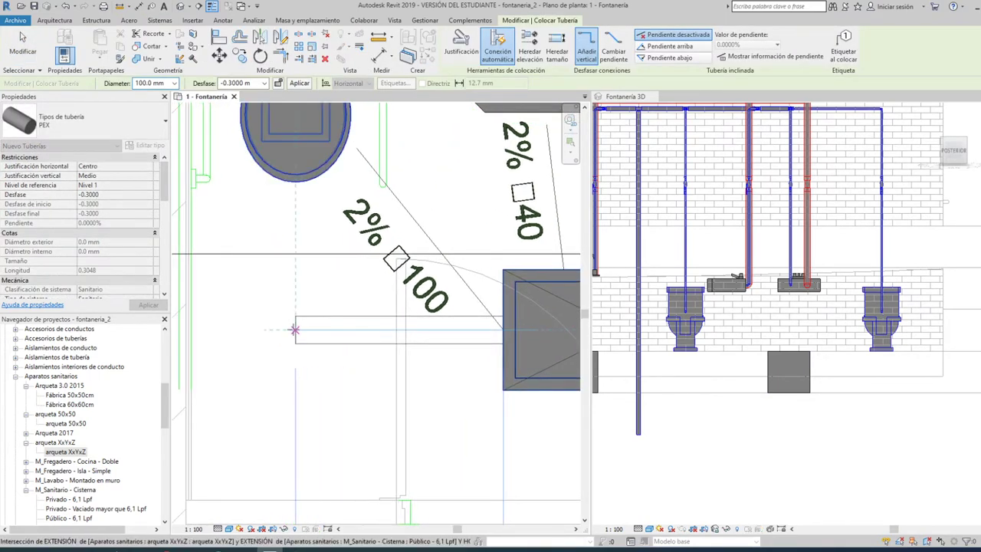
{"action": "left_click", "coordinate": [299, 294]}
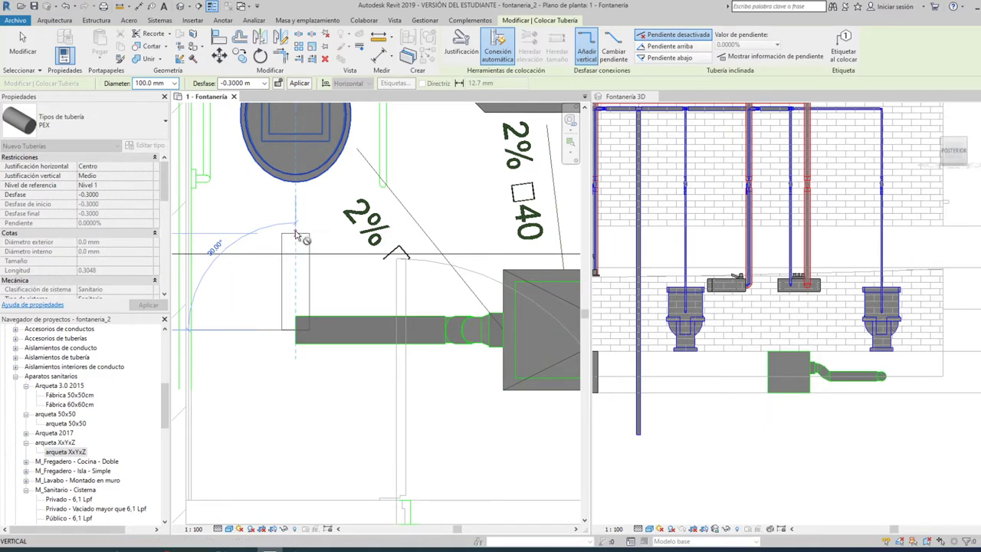
{"action": "left_click", "coordinate": [299, 238]}
{"action": "key", "text": "Escape"}
{"action": "key", "text": "Escape"}
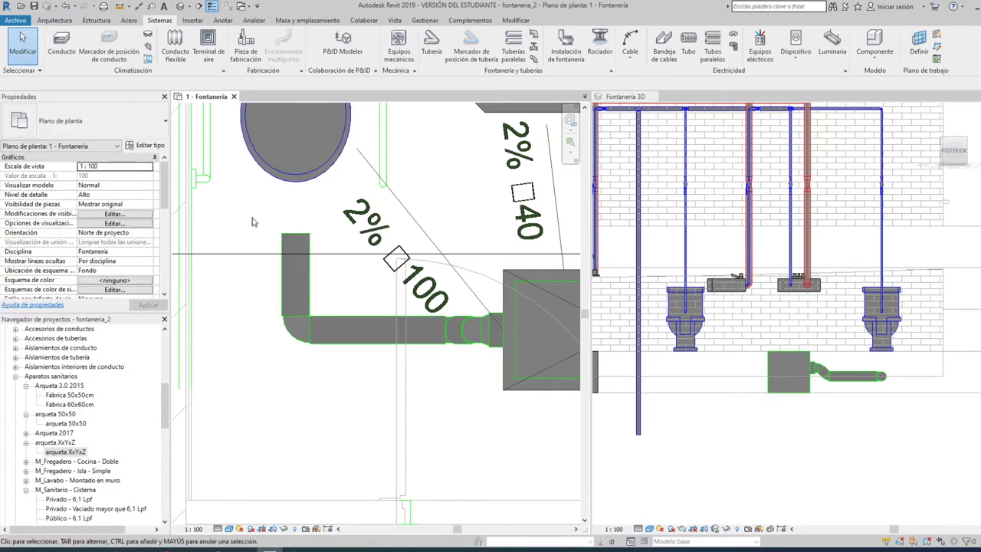
{"action": "left_click", "coordinate": [65, 7]}
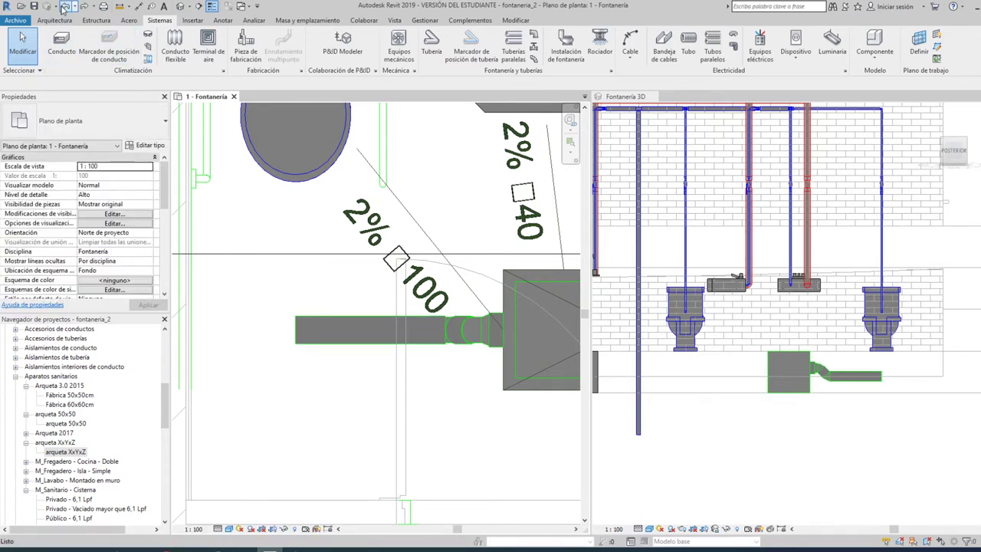
{"action": "left_click", "coordinate": [65, 7]}
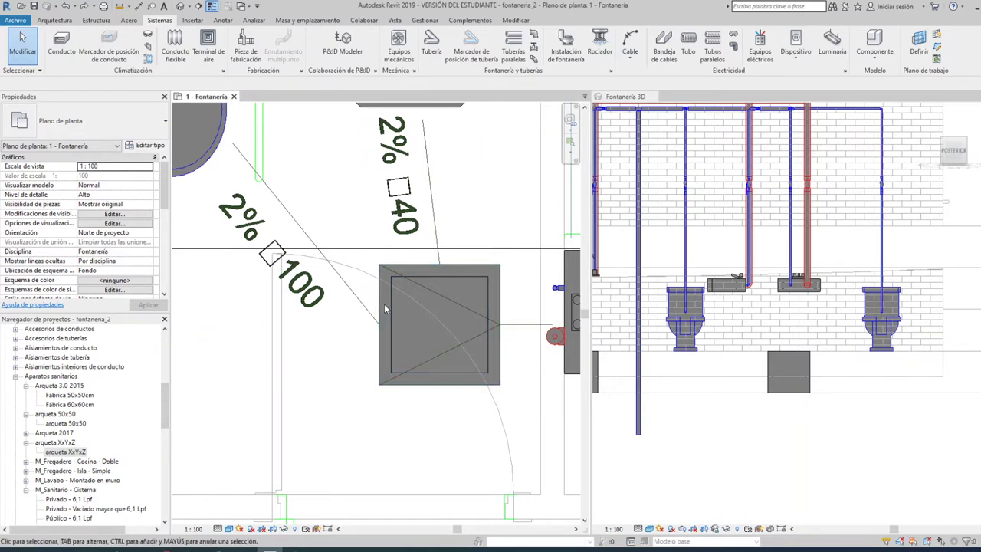
Draw a 100 mm pipe at -0.2 offset from the chamber, turning up below the toilet
{"action": "left_click", "coordinate": [432, 42]}
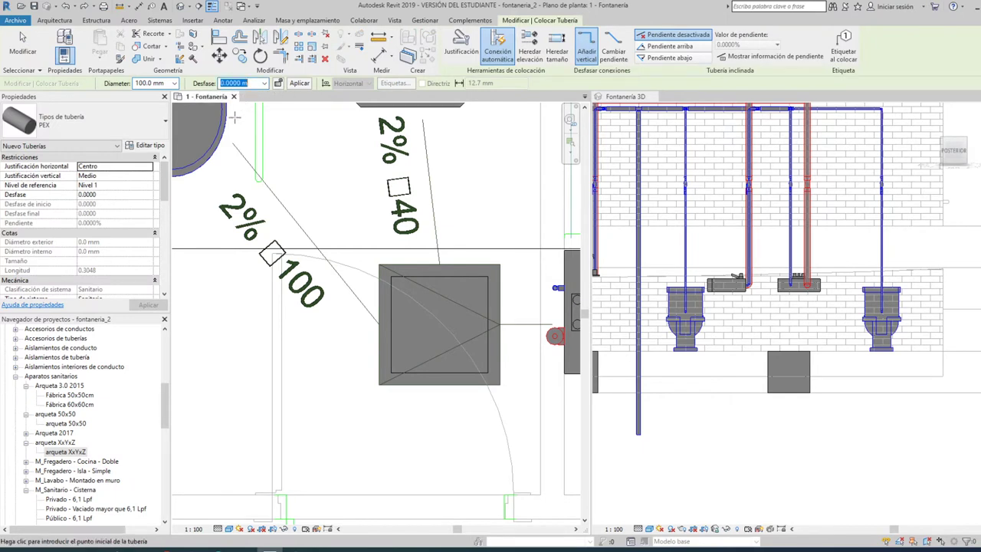
{"action": "type", "text": "-0.2"}
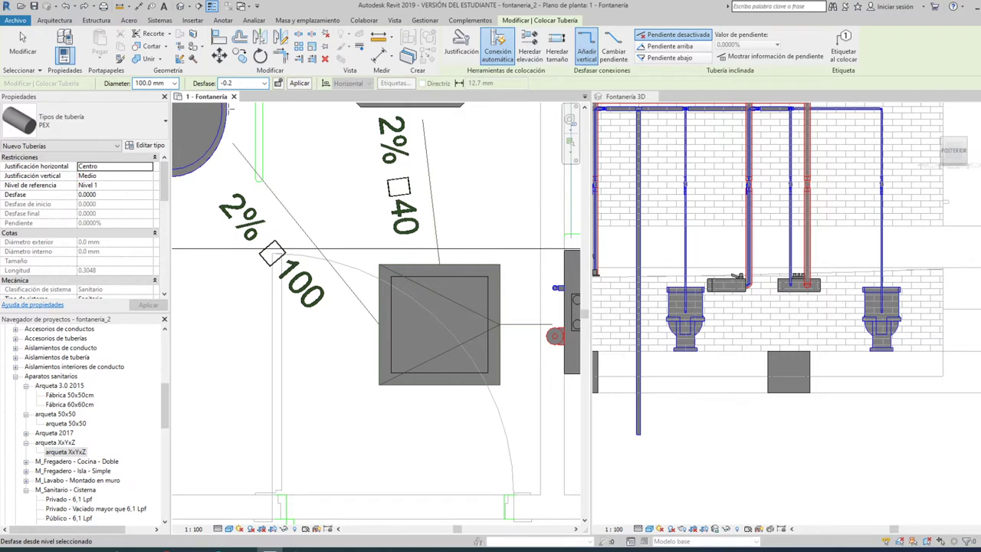
{"action": "key", "text": "Return"}
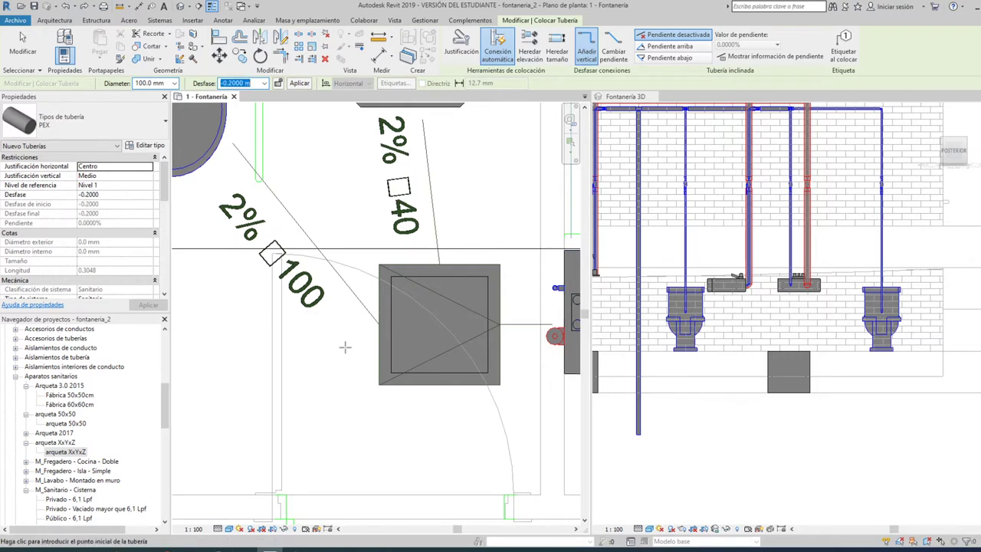
{"action": "scroll", "coordinate": [375, 324], "scroll_direction": "up", "scroll_amount": 2}
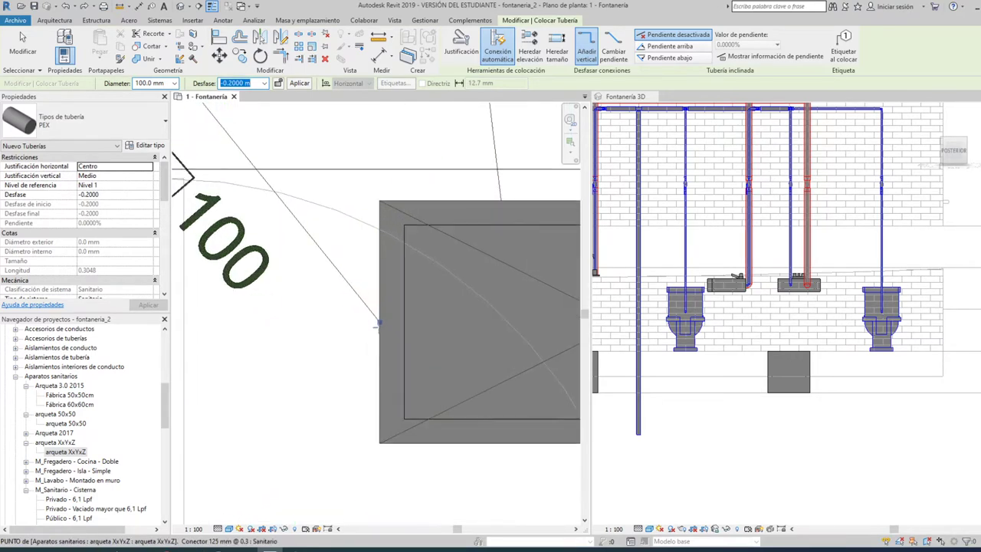
{"action": "scroll", "coordinate": [377, 322], "scroll_direction": "down", "scroll_amount": 2}
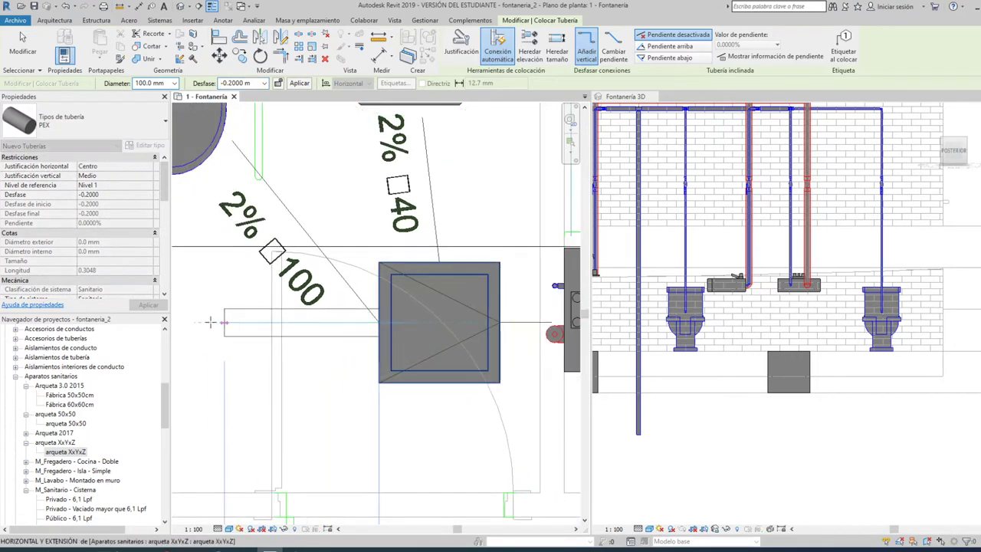
{"action": "middle_click_drag", "start_coordinate": [299, 329], "coordinate": [383, 329]}
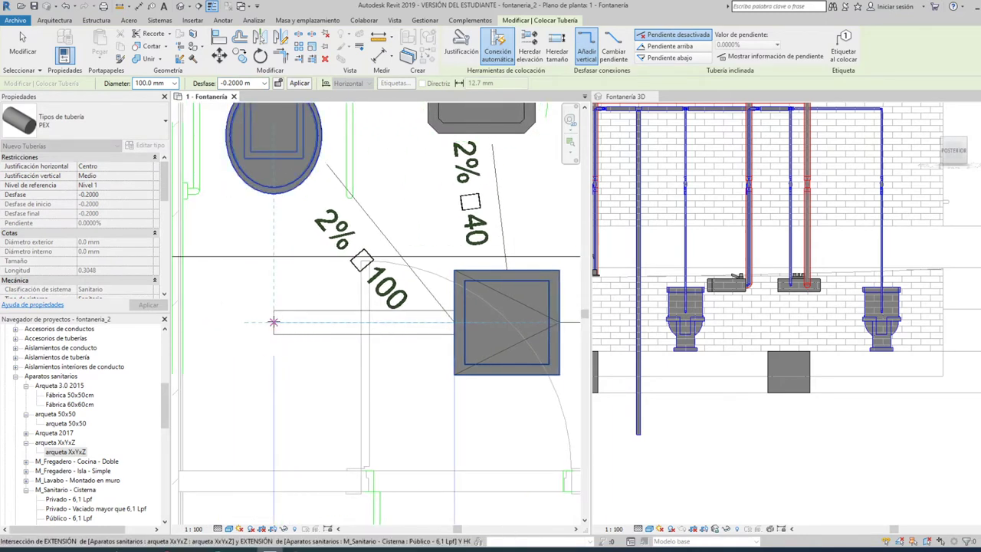
{"action": "left_click", "coordinate": [274, 322]}
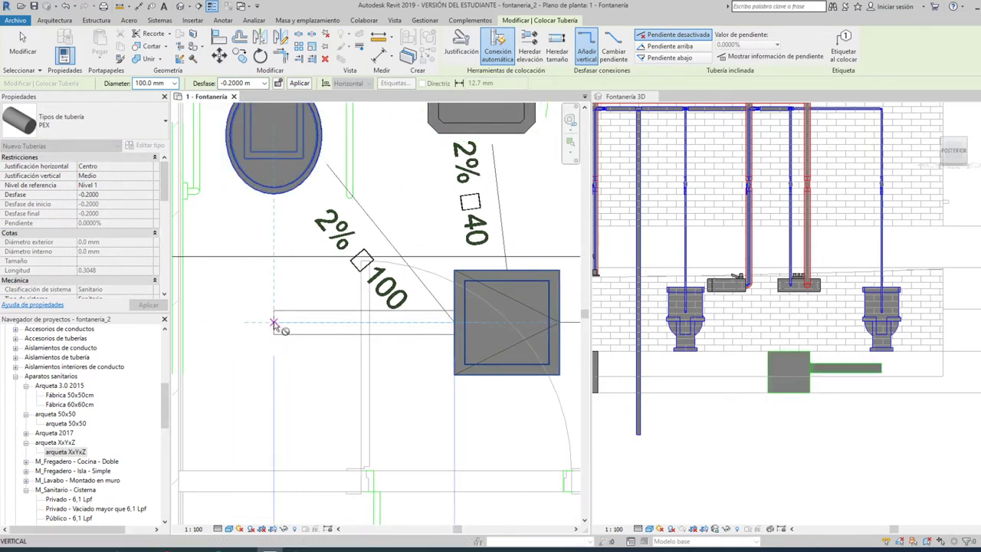
{"action": "left_click", "coordinate": [273, 233]}
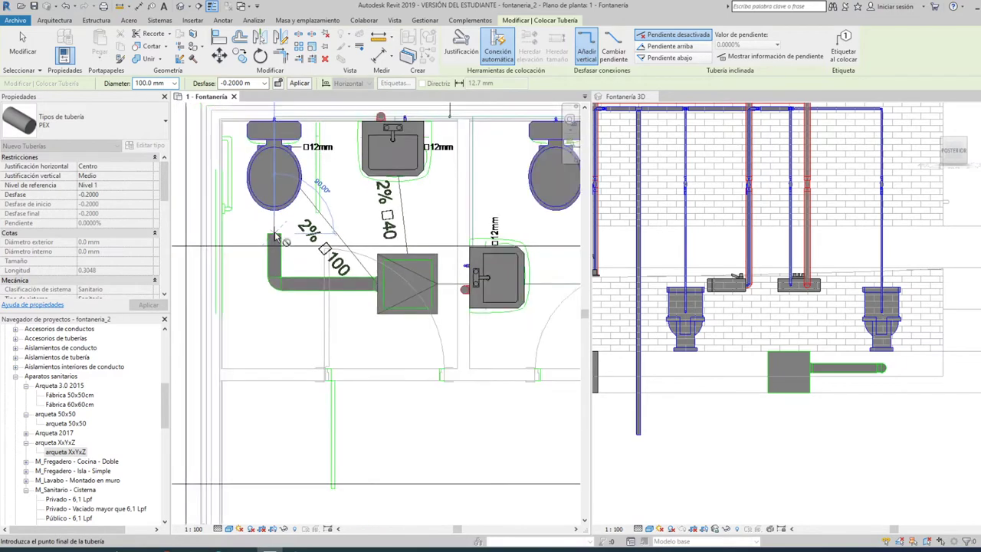
{"action": "key", "text": "Escape"}
Finish a horizontal pipe from the washbasin into the inspection chamber
{"action": "middle_click_drag", "start_coordinate": [476, 332], "coordinate": [273, 313]}
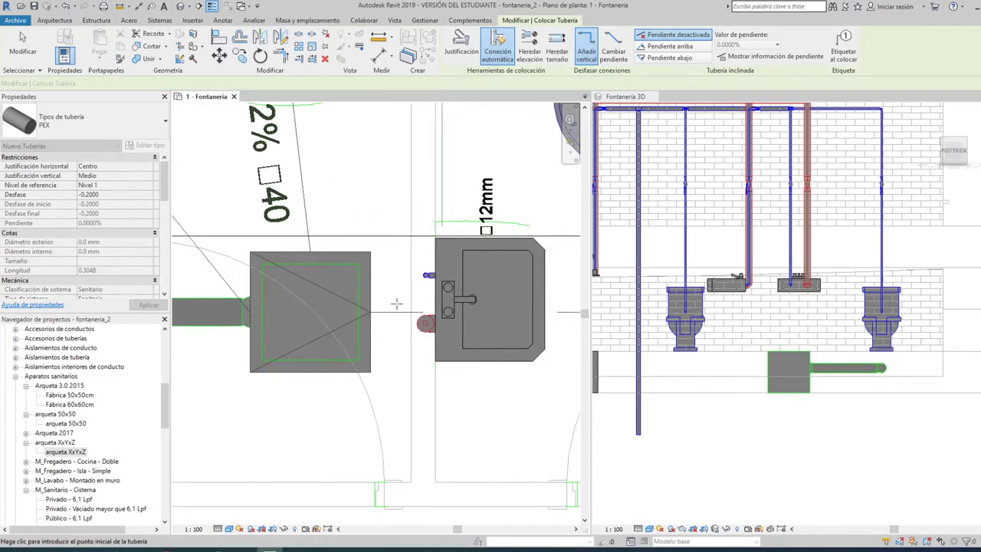
{"action": "scroll", "coordinate": [370, 312], "scroll_direction": "down", "scroll_amount": 2}
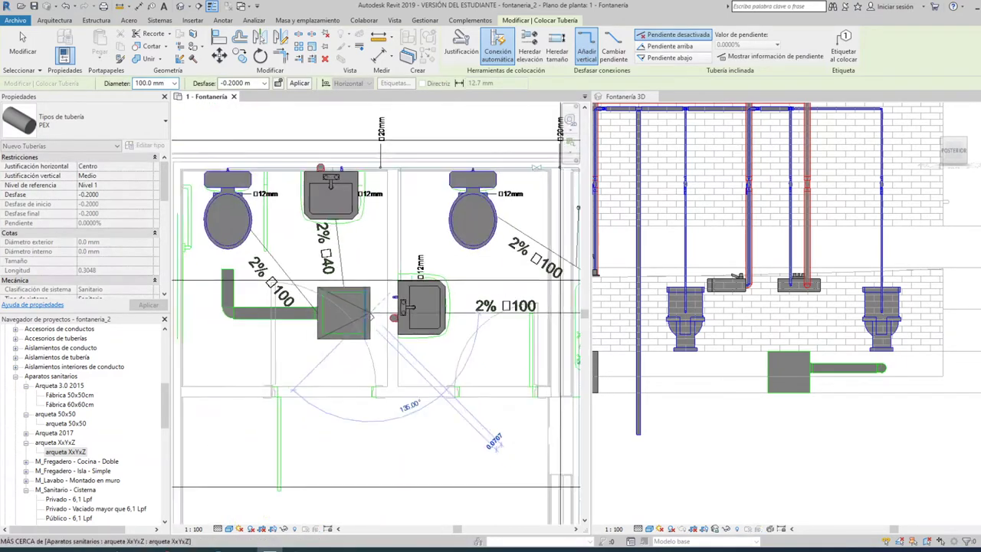
{"action": "scroll", "coordinate": [370, 312], "scroll_direction": "down", "scroll_amount": 2}
{"action": "scroll", "coordinate": [376, 316], "scroll_direction": "down", "scroll_amount": 1}
{"action": "scroll", "coordinate": [418, 315], "scroll_direction": "up", "scroll_amount": 2}
{"action": "scroll", "coordinate": [418, 315], "scroll_direction": "up", "scroll_amount": 2}
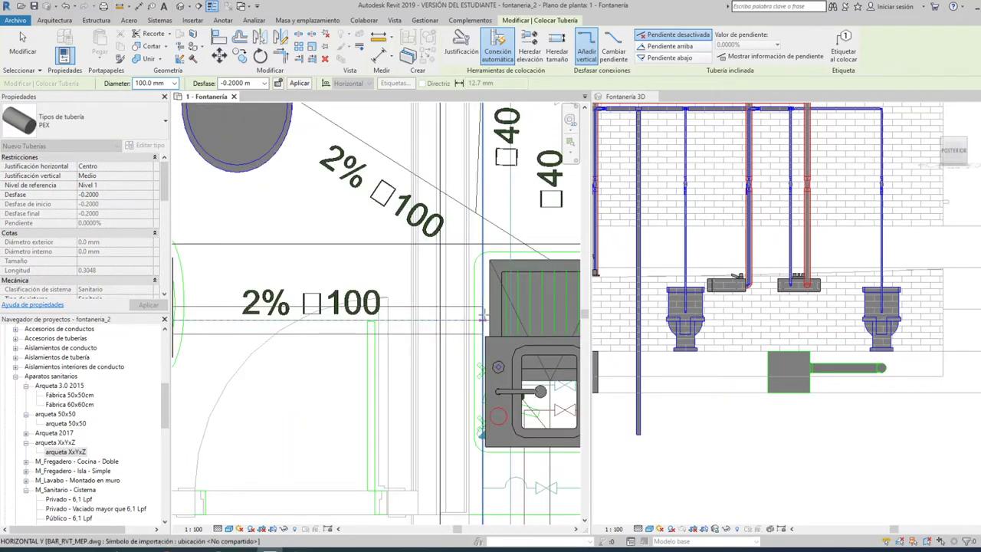
{"action": "scroll", "coordinate": [485, 315], "scroll_direction": "down", "scroll_amount": 2}
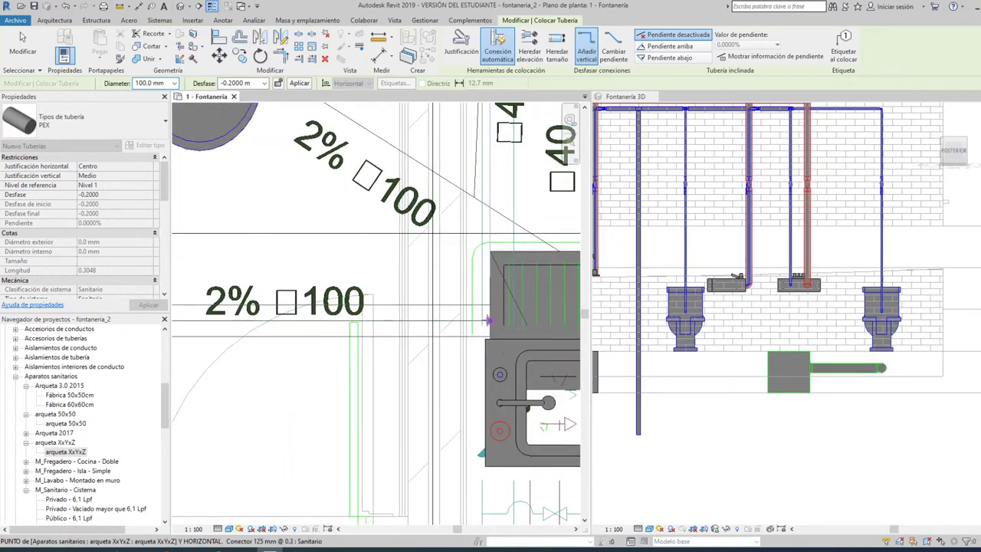
{"action": "left_click", "coordinate": [466, 296]}
{"action": "scroll", "coordinate": [452, 282], "scroll_direction": "up", "scroll_amount": 2}
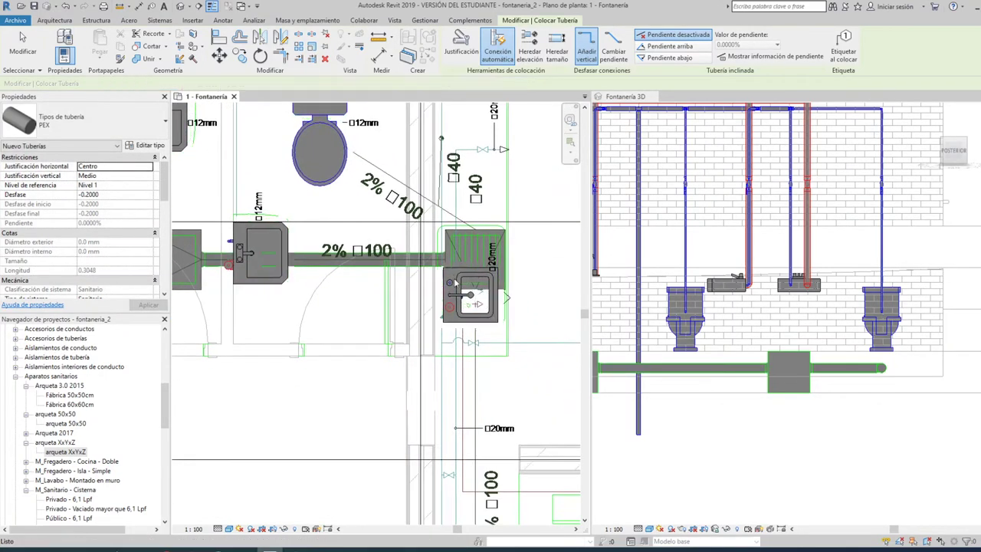
{"action": "key", "text": "Escape"}
{"action": "scroll", "coordinate": [460, 286], "scroll_direction": "up", "scroll_amount": 1}
{"action": "scroll", "coordinate": [466, 287], "scroll_direction": "up", "scroll_amount": 1}
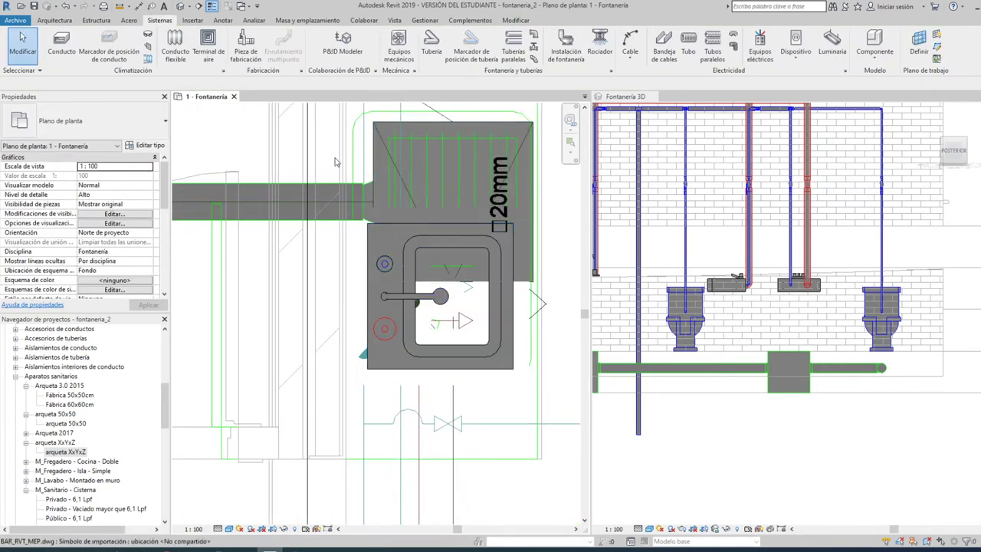
{"action": "scroll", "coordinate": [391, 150], "scroll_direction": "down", "scroll_amount": 2}
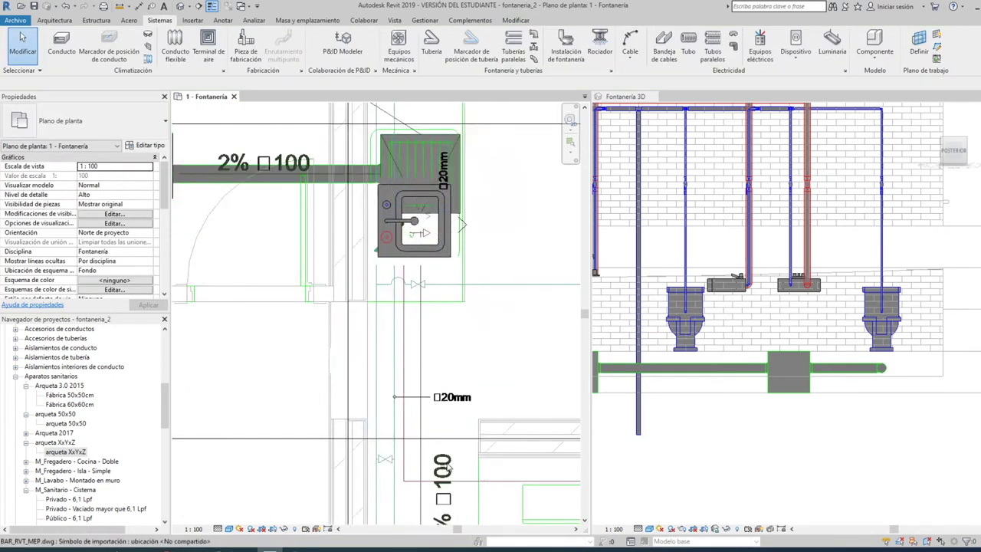
{"action": "middle_click_drag", "start_coordinate": [452, 432], "coordinate": [476, 461]}
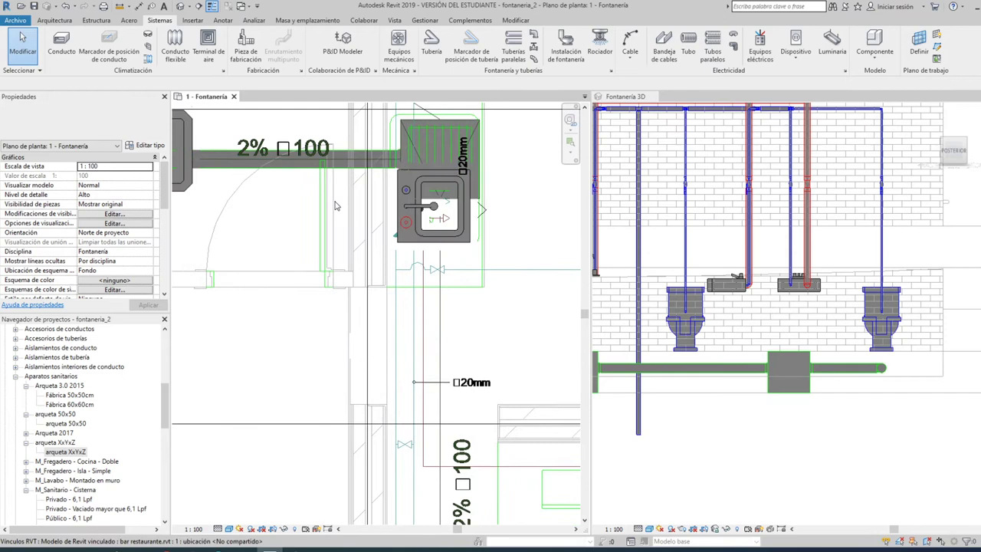
Draw a 125 mm pipe from the washbasin arqueta down to the lower arqueta
{"action": "left_click", "coordinate": [426, 53]}
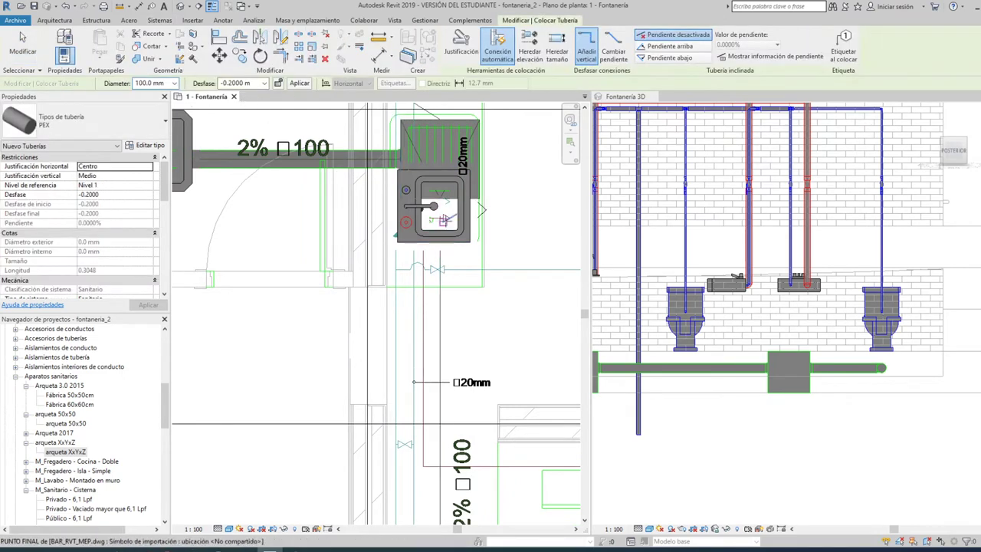
{"action": "scroll", "coordinate": [453, 215], "scroll_direction": "up", "scroll_amount": 2}
{"action": "scroll", "coordinate": [453, 215], "scroll_direction": "up", "scroll_amount": 2}
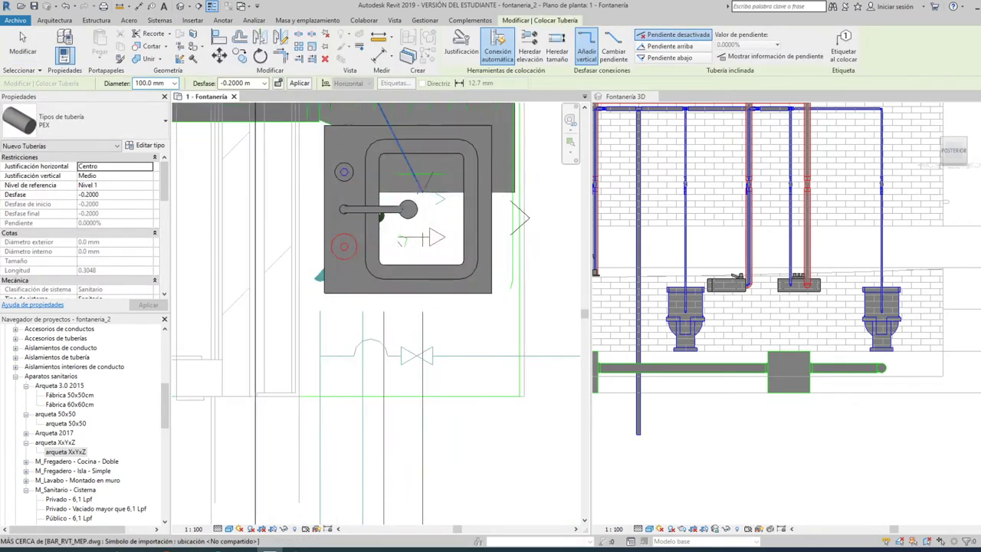
{"action": "left_click", "coordinate": [175, 84]}
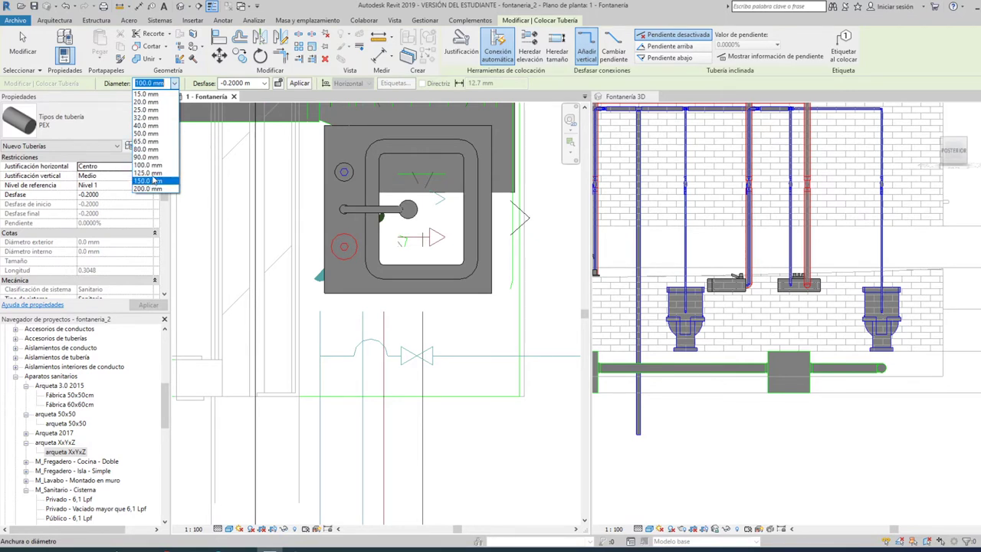
{"action": "left_click", "coordinate": [150, 173]}
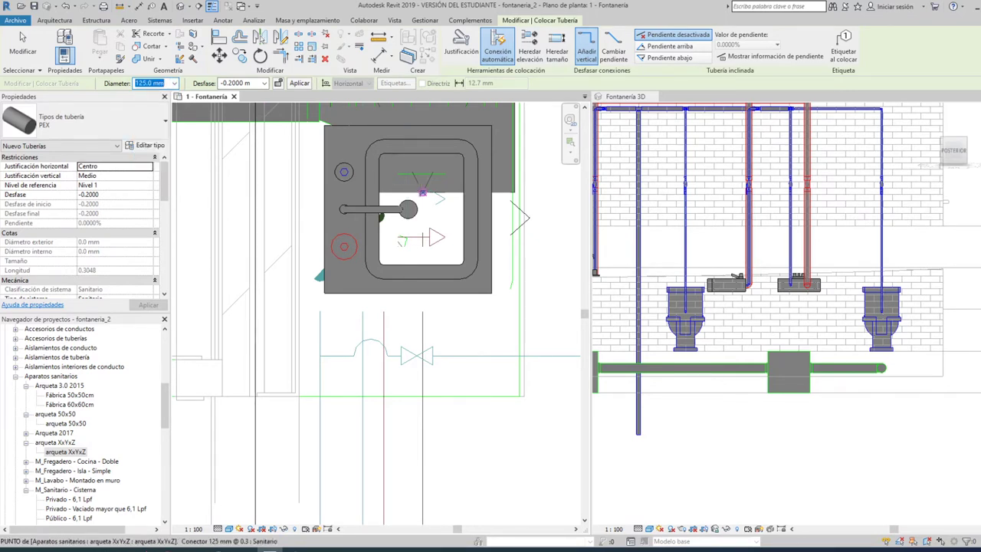
{"action": "left_click", "coordinate": [422, 191]}
{"action": "scroll", "coordinate": [422, 191], "scroll_direction": "down", "scroll_amount": 2}
{"action": "scroll", "coordinate": [414, 236], "scroll_direction": "up", "scroll_amount": 3}
{"action": "scroll", "coordinate": [414, 236], "scroll_direction": "up", "scroll_amount": 2}
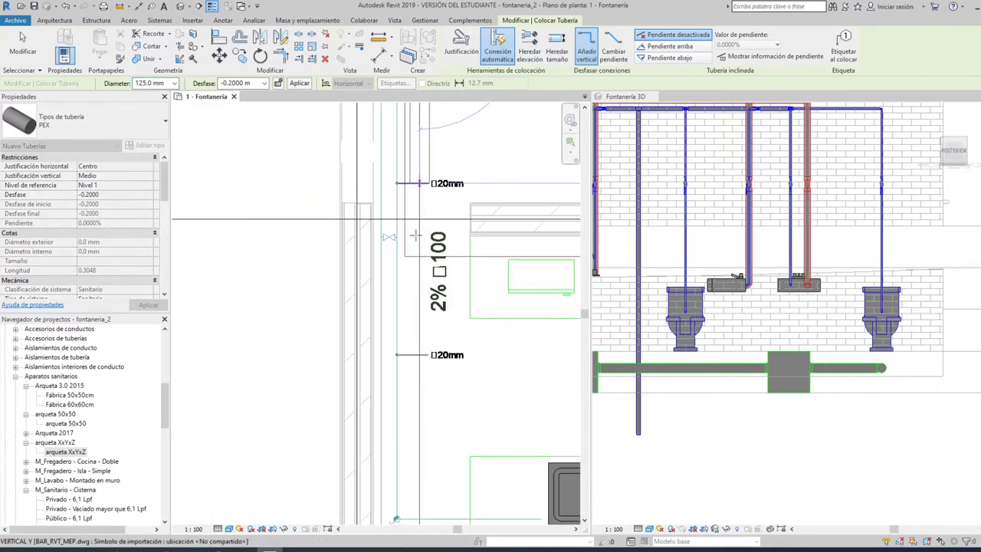
{"action": "scroll", "coordinate": [414, 236], "scroll_direction": "down", "scroll_amount": 2}
{"action": "scroll", "coordinate": [412, 444], "scroll_direction": "up", "scroll_amount": 2}
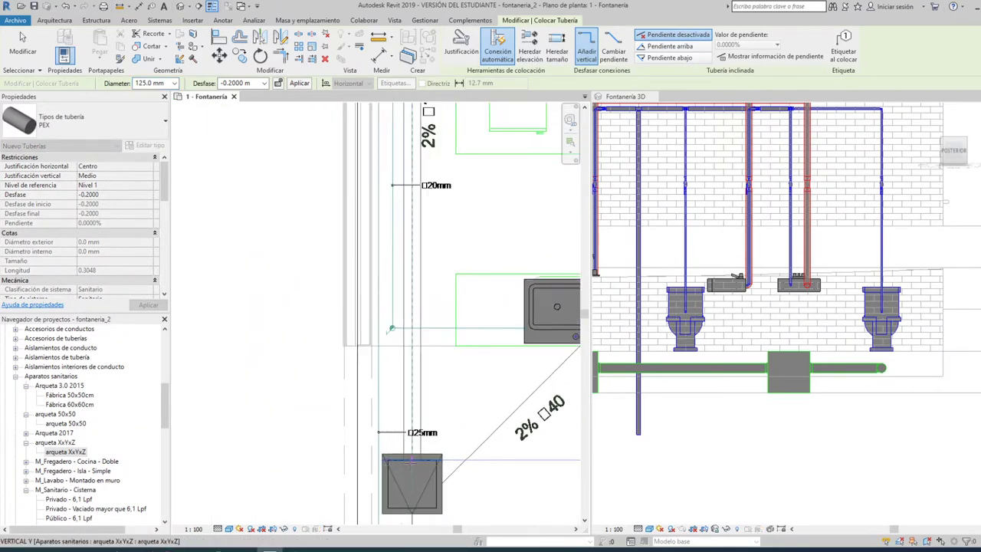
{"action": "scroll", "coordinate": [411, 460], "scroll_direction": "up", "scroll_amount": 1}
{"action": "scroll", "coordinate": [426, 320], "scroll_direction": "up", "scroll_amount": 2}
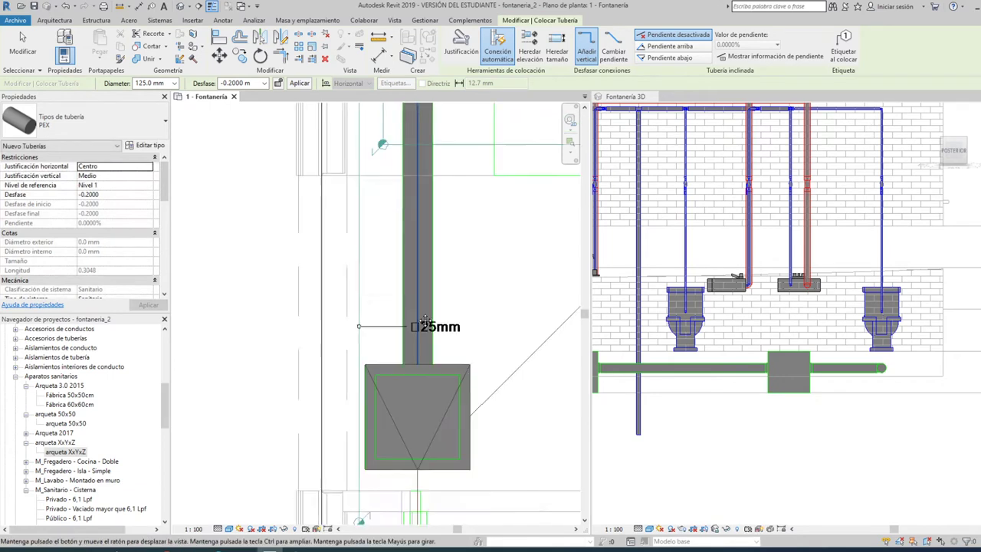
{"action": "left_click", "coordinate": [426, 320]}
{"action": "middle_click_drag", "start_coordinate": [425, 321], "coordinate": [429, 100]}
{"action": "key", "text": "Escape"}
{"action": "key", "text": "Escape"}
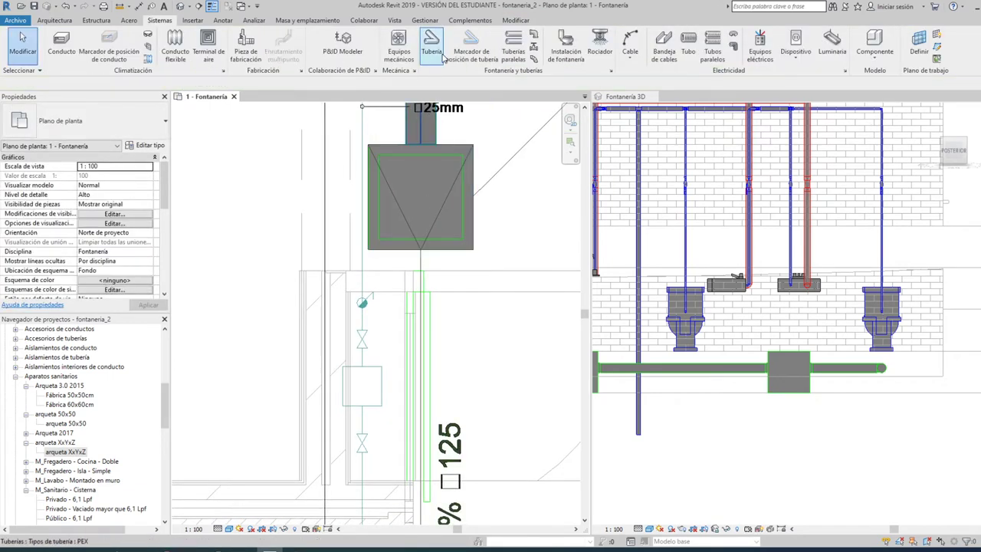
Continue the pipe to the grease-separator arqueta, keeping system type Sanitario
{"action": "key", "text": "p"}
{"action": "key", "text": "i"}
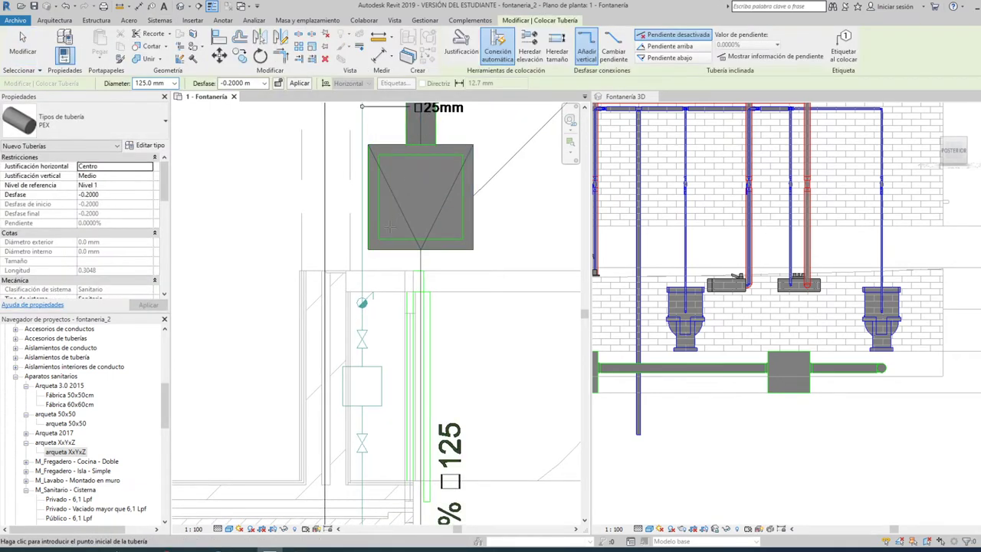
{"action": "left_click", "coordinate": [417, 255]}
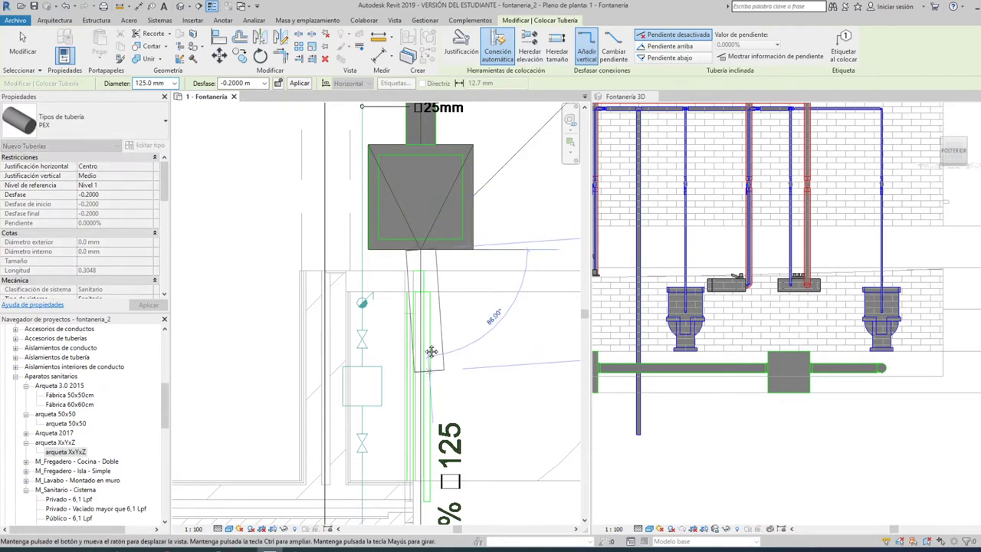
{"action": "middle_click_drag", "start_coordinate": [431, 399], "coordinate": [409, 175]}
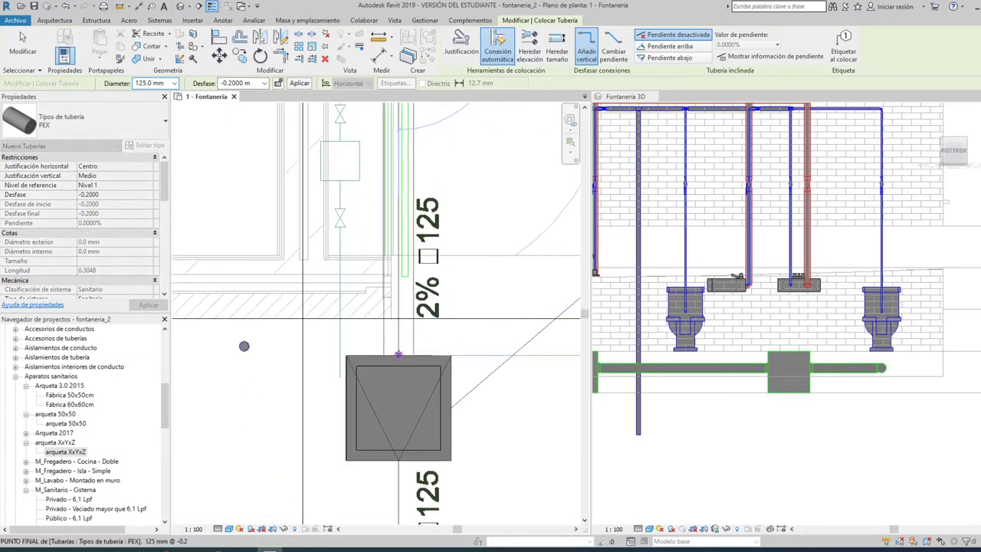
{"action": "left_click", "coordinate": [398, 354]}
{"action": "scroll", "coordinate": [106, 211], "scroll_direction": "down", "scroll_amount": 3}
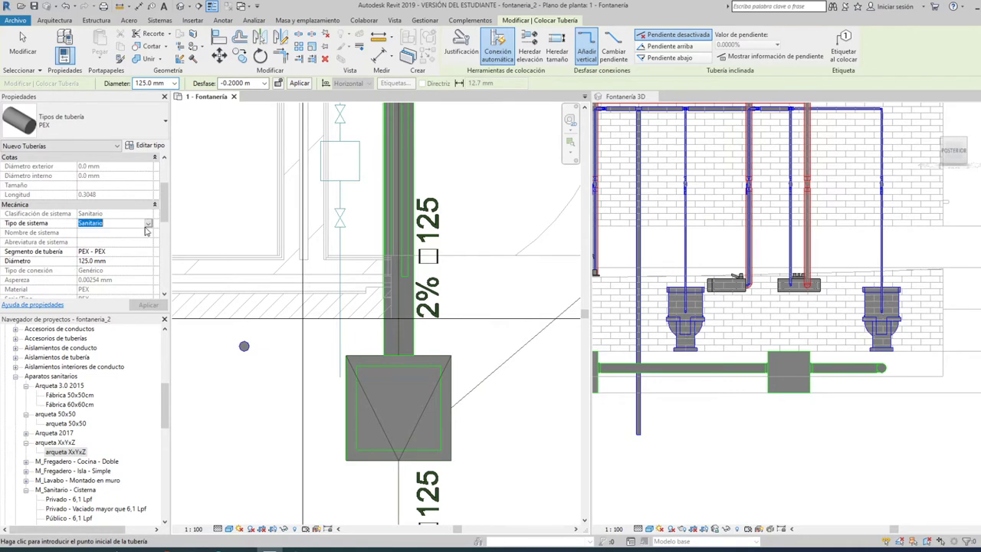
{"action": "left_click", "coordinate": [146, 227]}
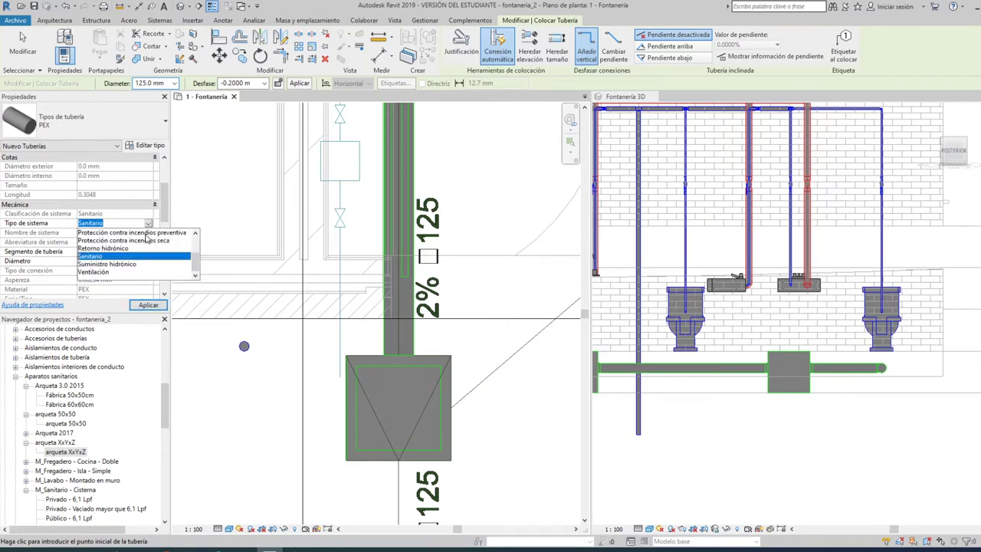
{"action": "key", "text": "Escape"}
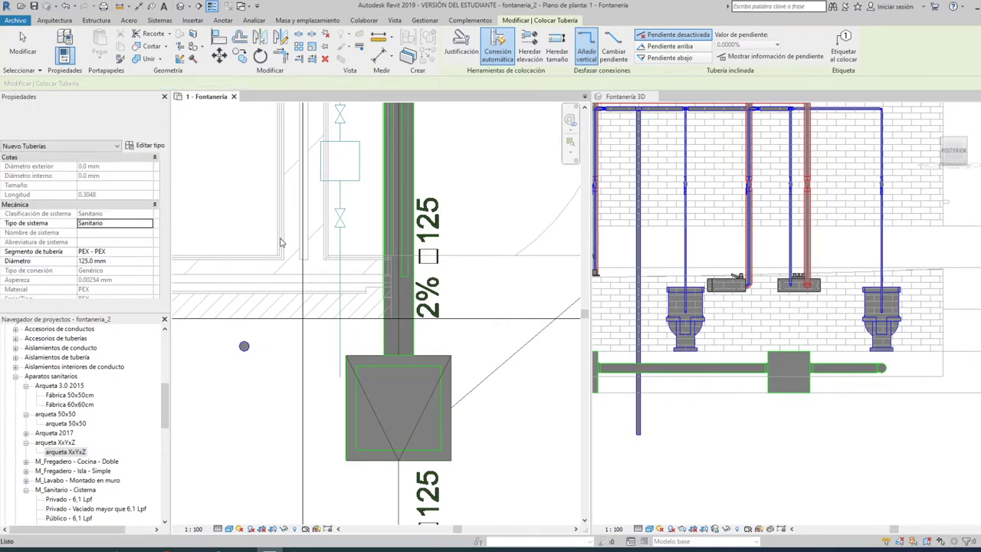
{"action": "key", "text": "Escape"}
{"action": "scroll", "coordinate": [392, 306], "scroll_direction": "down", "scroll_amount": 3}
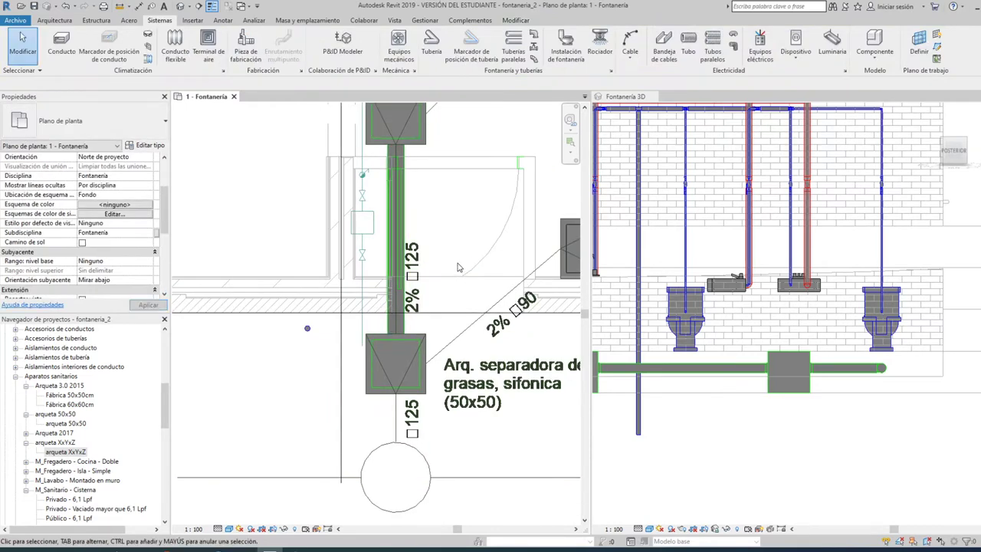
{"action": "middle_click_drag", "start_coordinate": [460, 276], "coordinate": [425, 300]}
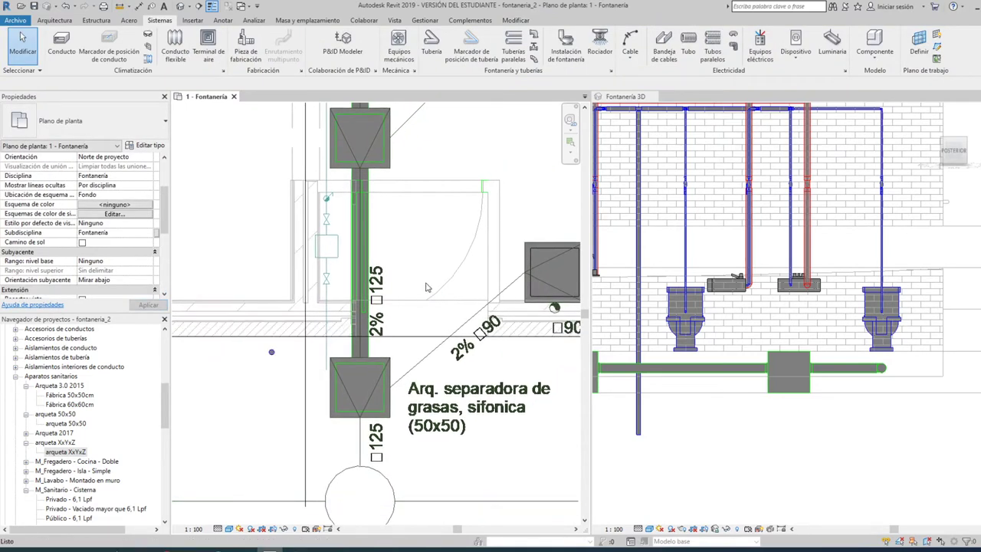
Draw a 90 mm pipe from the pie de bajante arqueta to the grease separator
{"action": "left_click", "coordinate": [431, 44]}
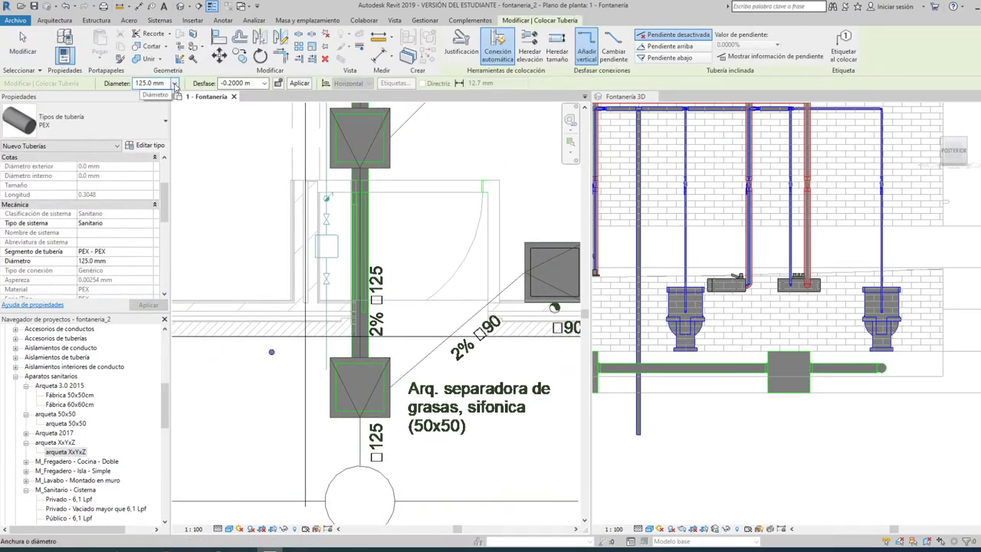
{"action": "left_click", "coordinate": [175, 84]}
{"action": "left_click", "coordinate": [147, 158]}
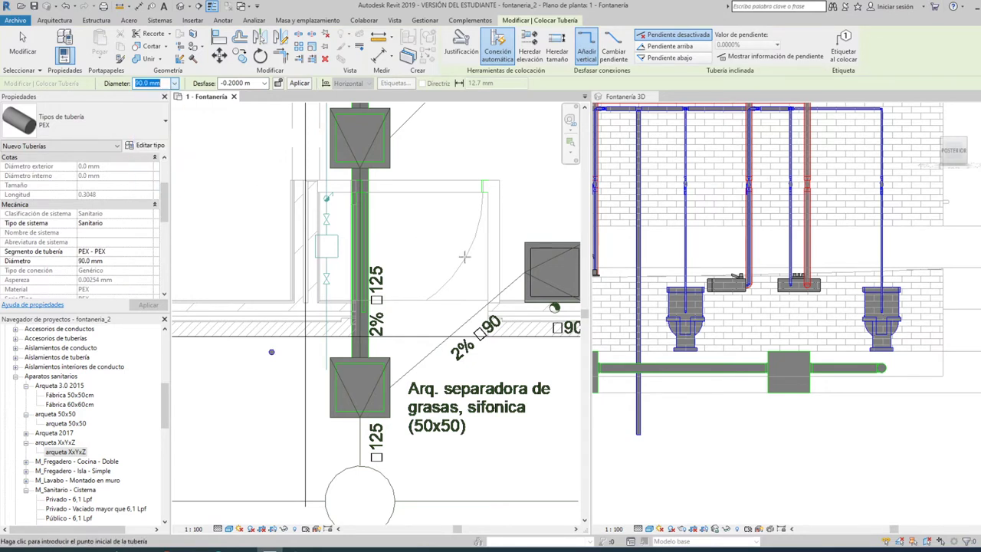
{"action": "left_click", "coordinate": [529, 278]}
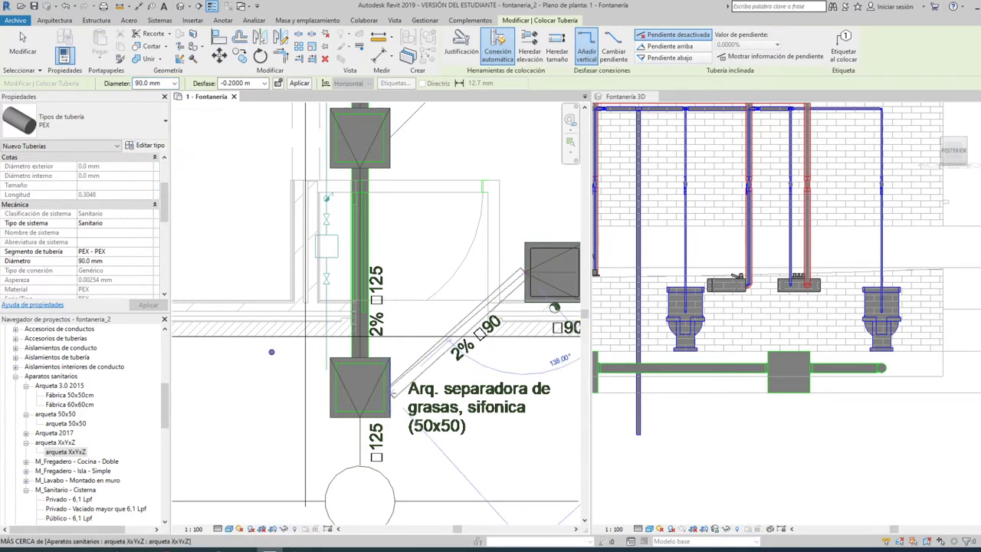
{"action": "left_click", "coordinate": [391, 388]}
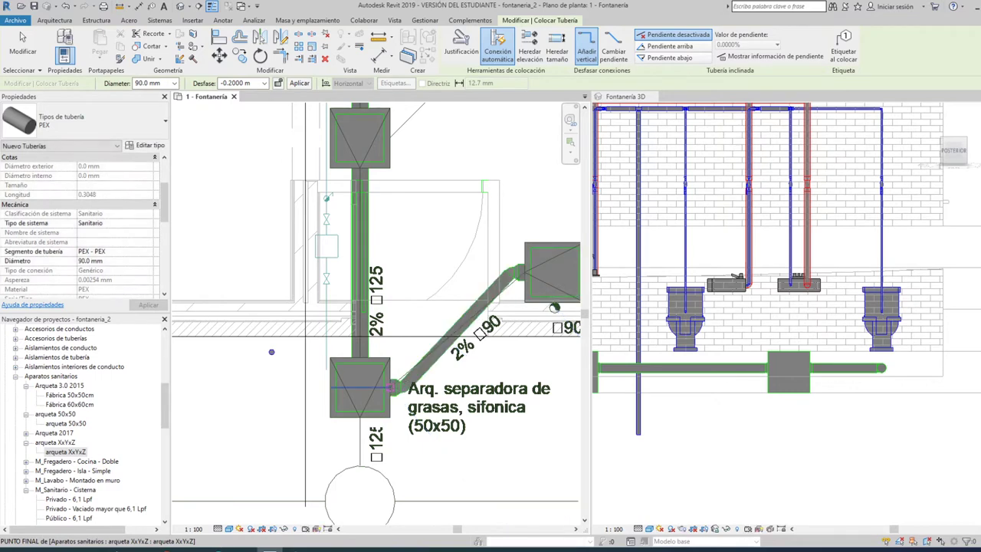
{"action": "key", "text": "Escape"}
{"action": "key", "text": "Escape"}
{"action": "scroll", "coordinate": [464, 318], "scroll_direction": "down", "scroll_amount": 3}
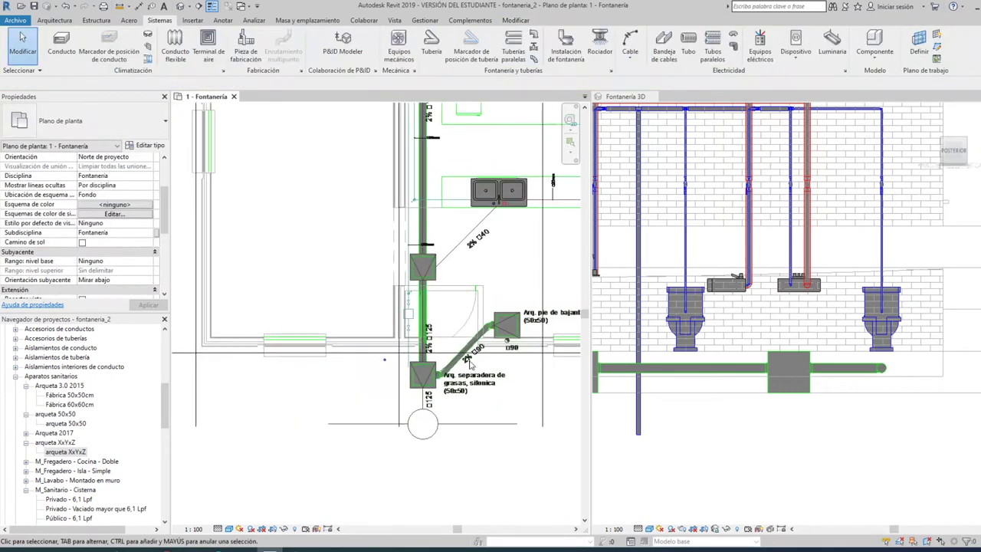
{"action": "scroll", "coordinate": [416, 371], "scroll_direction": "down", "scroll_amount": 2}
Set the pipe diameter to 40 mm, end the run at the double sink's outlet, and exit
{"action": "scroll", "coordinate": [441, 311], "scroll_direction": "up", "scroll_amount": 2}
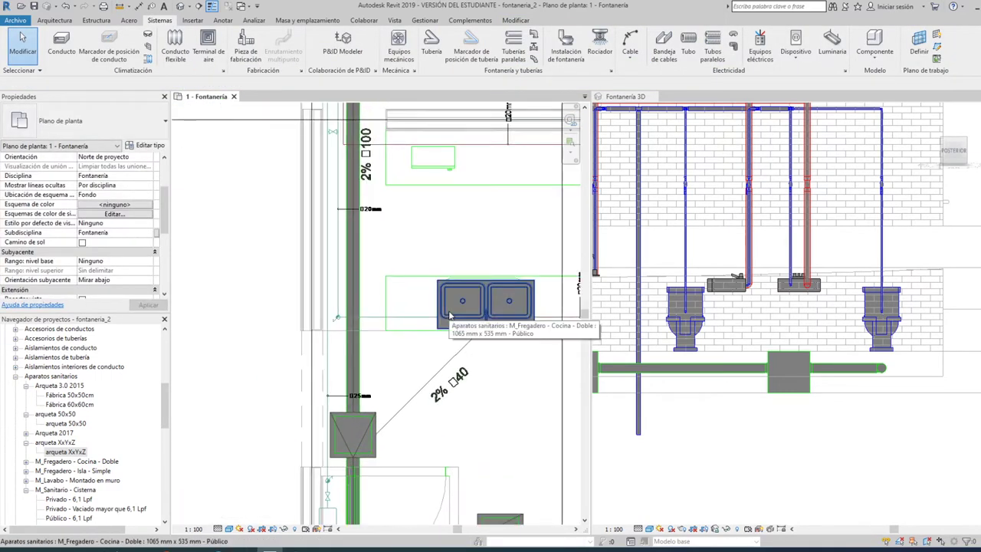
{"action": "middle_click_drag", "start_coordinate": [418, 315], "coordinate": [421, 332]}
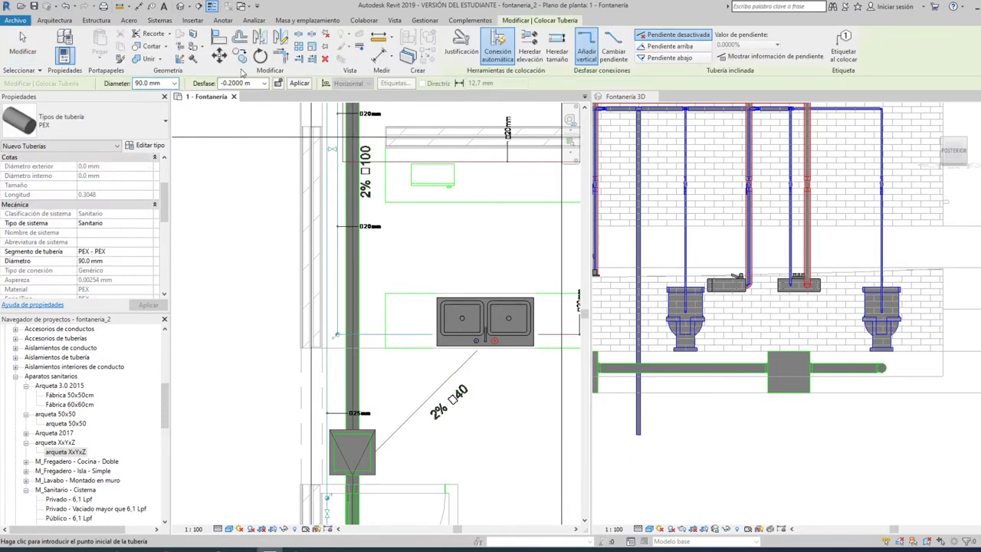
{"action": "left_click", "coordinate": [175, 83]}
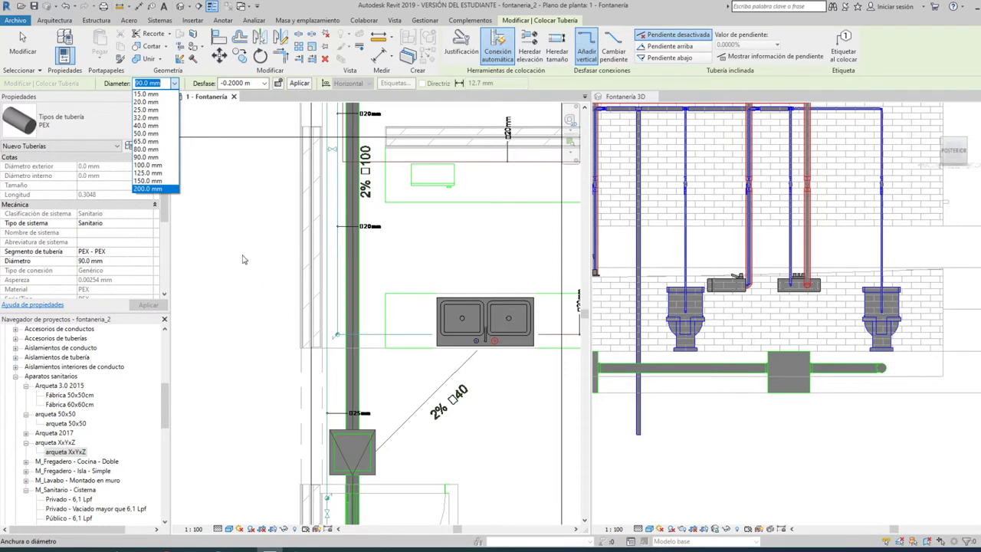
{"action": "left_click", "coordinate": [147, 126]}
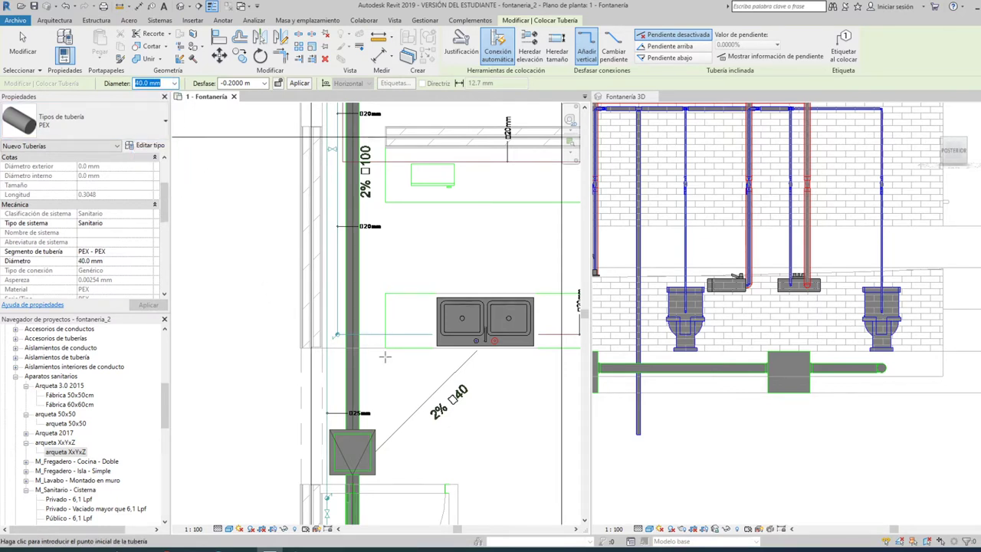
{"action": "scroll", "coordinate": [360, 335], "scroll_direction": "up", "scroll_amount": 3}
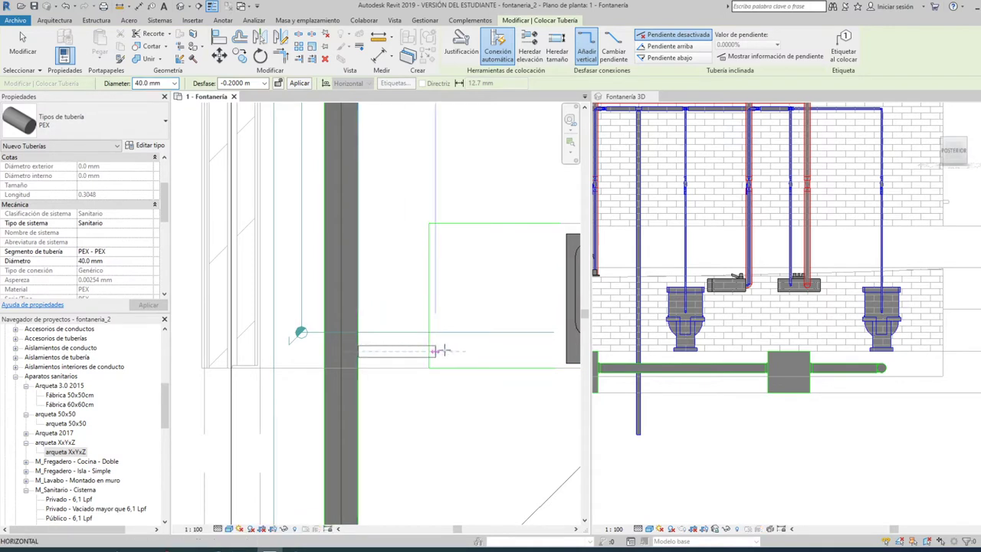
{"action": "middle_click_drag", "start_coordinate": [558, 361], "coordinate": [438, 368]}
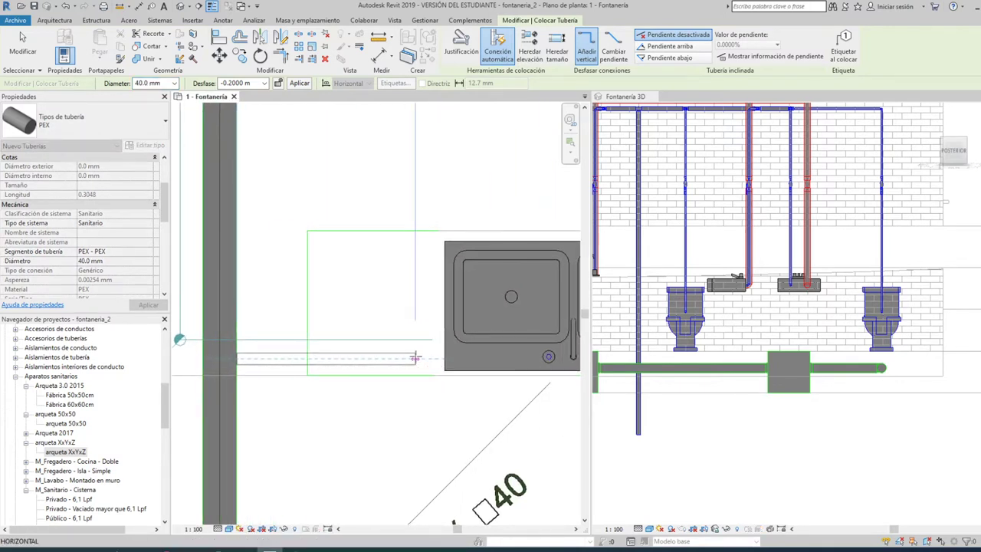
{"action": "left_click", "coordinate": [416, 360]}
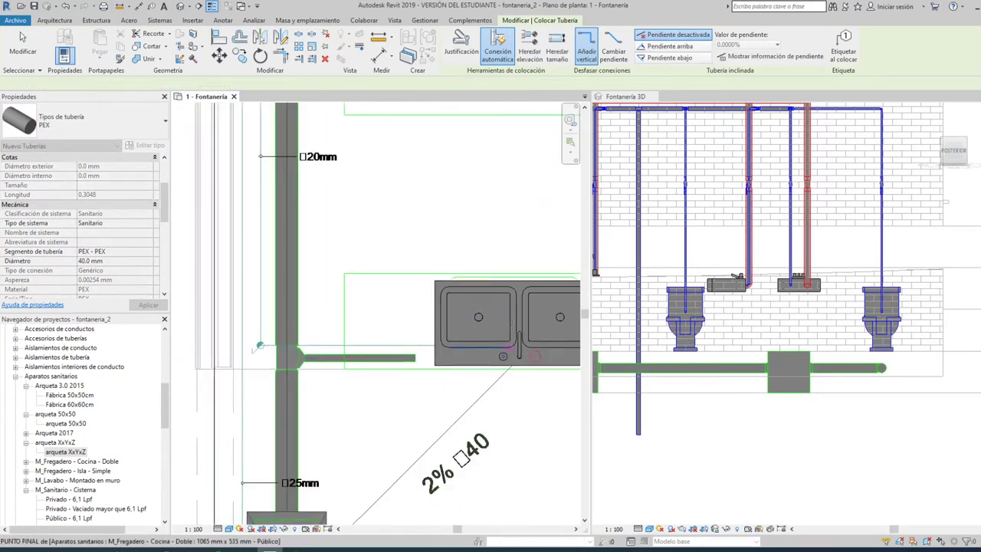
{"action": "scroll", "coordinate": [410, 354], "scroll_direction": "down", "scroll_amount": 2}
{"action": "scroll", "coordinate": [479, 343], "scroll_direction": "down", "scroll_amount": 1}
{"action": "key", "text": "Escape"}
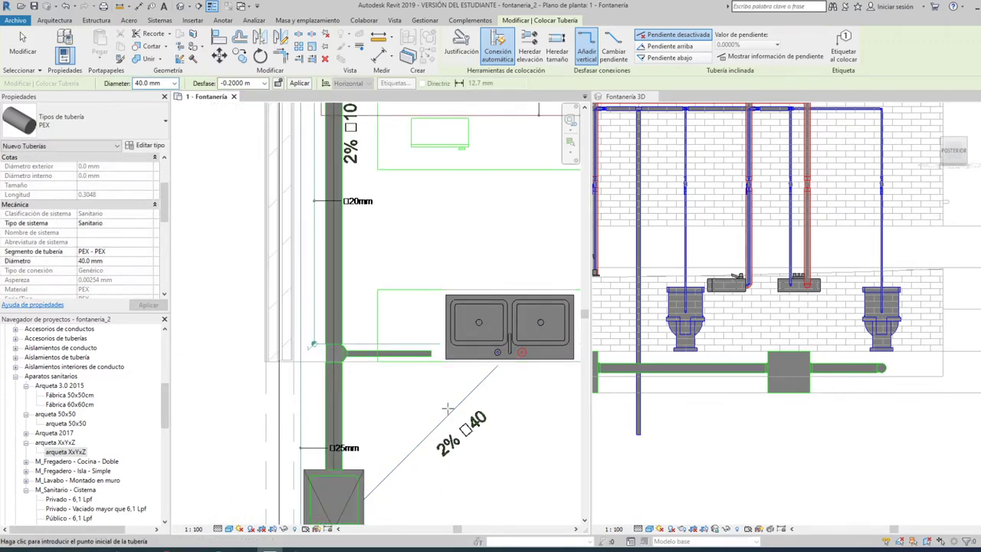
{"action": "key", "text": "Escape"}
Zoom and pan the plan to bring more of the floor plan into view
{"action": "scroll", "coordinate": [445, 414], "scroll_direction": "down", "scroll_amount": 1}
{"action": "scroll", "coordinate": [429, 391], "scroll_direction": "up", "scroll_amount": 1}
{"action": "scroll", "coordinate": [360, 356], "scroll_direction": "up", "scroll_amount": 1}
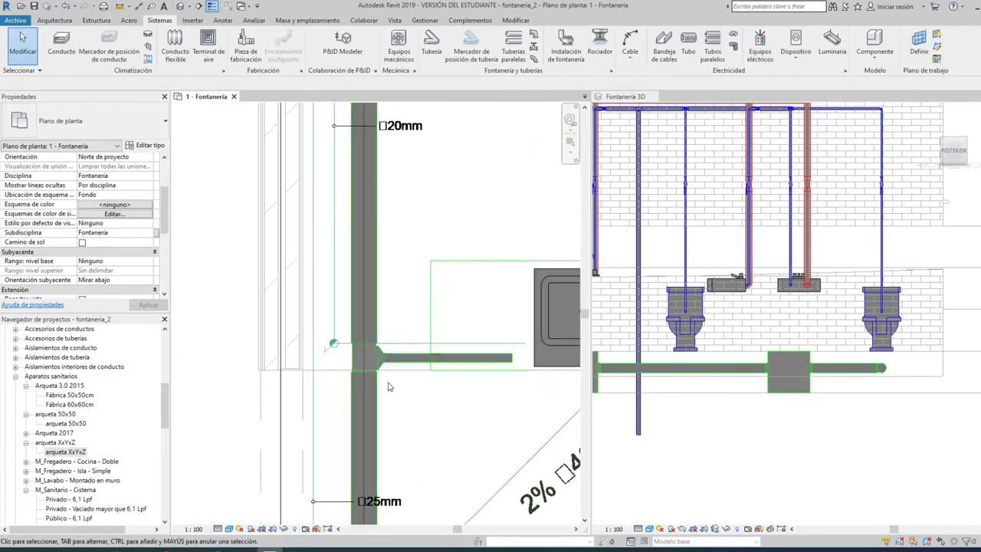
{"action": "scroll", "coordinate": [412, 368], "scroll_direction": "down", "scroll_amount": 2}
{"action": "scroll", "coordinate": [411, 368], "scroll_direction": "down", "scroll_amount": 2}
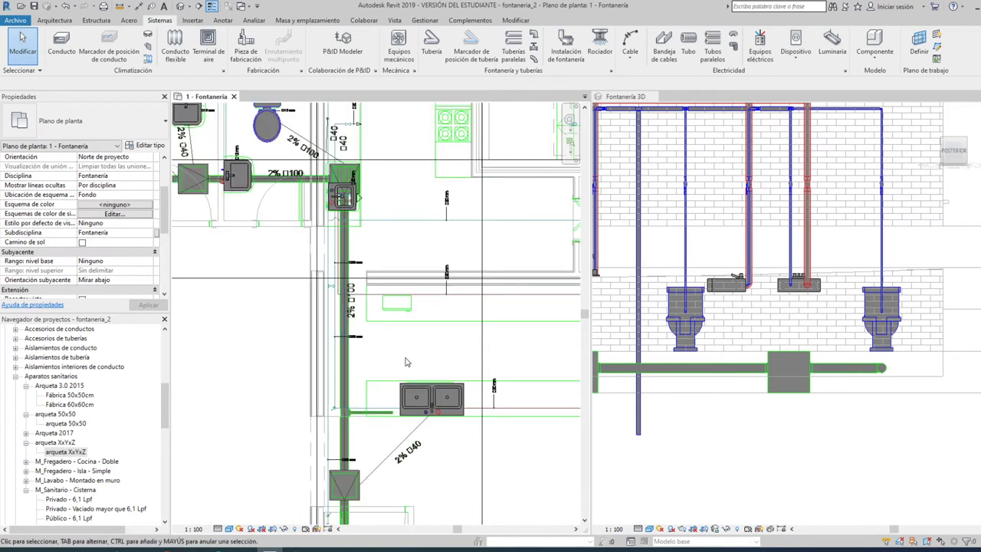
{"action": "middle_click_drag", "start_coordinate": [391, 372], "coordinate": [335, 373]}
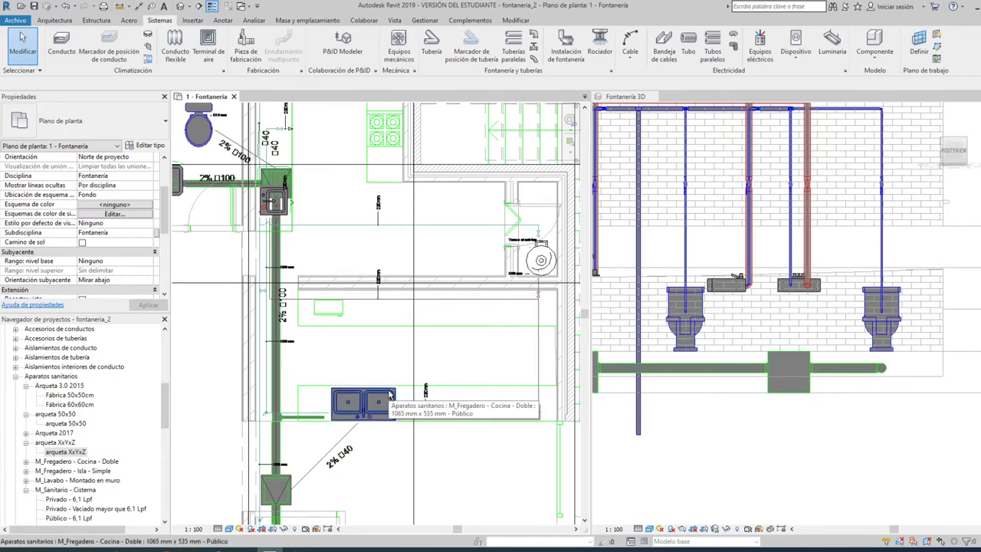
{"action": "scroll", "coordinate": [388, 398], "scroll_direction": "up", "scroll_amount": 5}
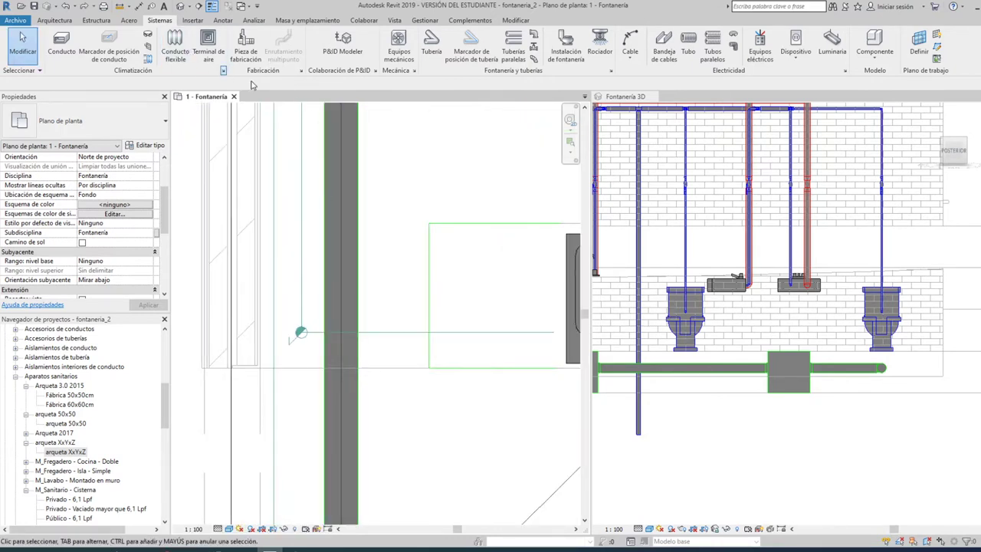
{"action": "scroll", "coordinate": [357, 237], "scroll_direction": "down", "scroll_amount": 3}
{"action": "scroll", "coordinate": [358, 237], "scroll_direction": "down", "scroll_amount": 2}
{"action": "scroll", "coordinate": [357, 237], "scroll_direction": "down", "scroll_amount": 2}
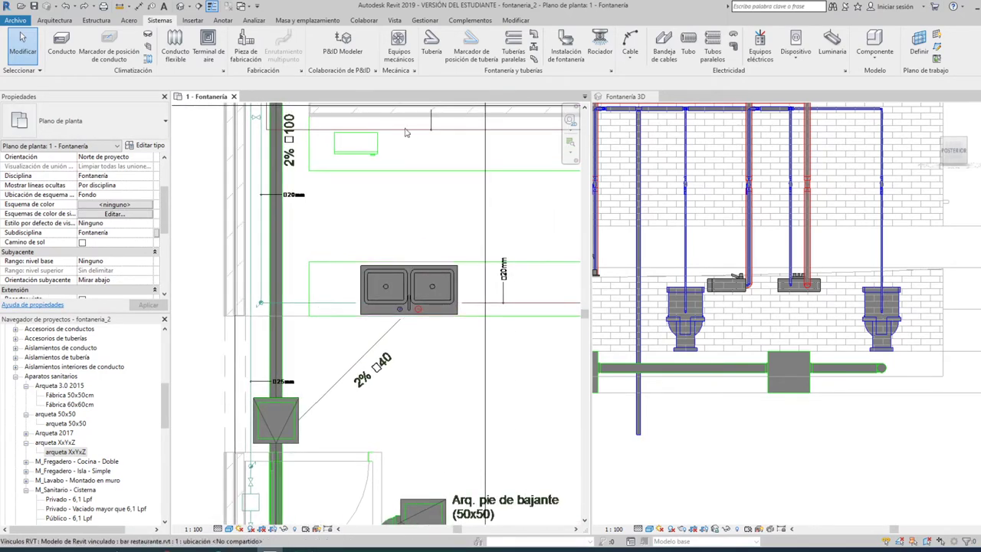
Draw a 40 mm pipe from the double sink's outlet horizontally, then turn it up toward the water heater
{"action": "left_click", "coordinate": [432, 48]}
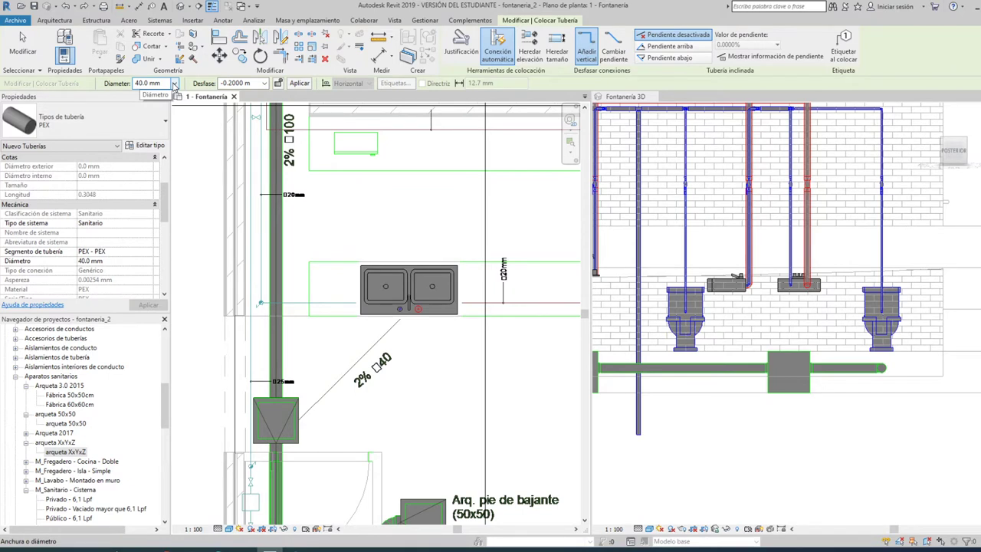
{"action": "left_click", "coordinate": [174, 83]}
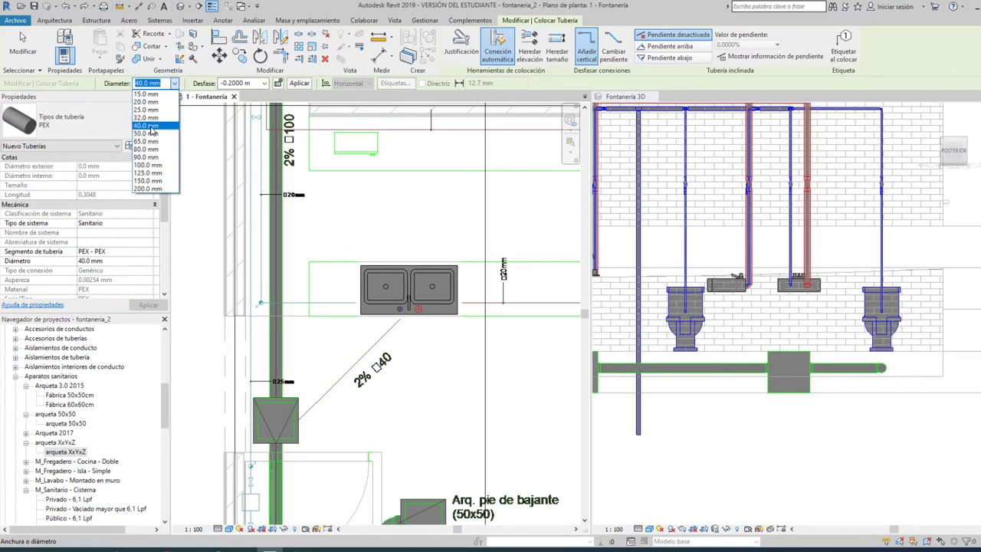
{"action": "left_click", "coordinate": [151, 125]}
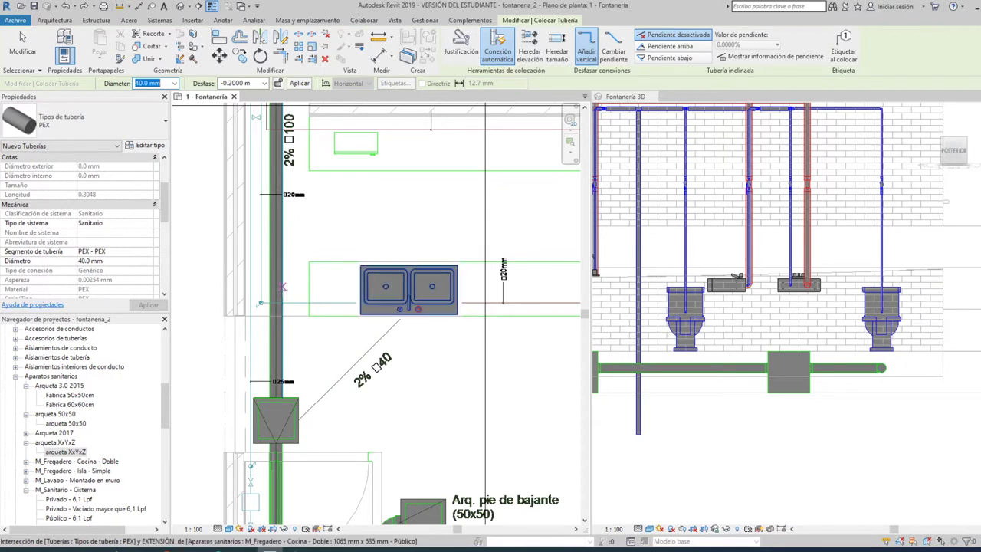
{"action": "left_click", "coordinate": [283, 287]}
{"action": "scroll", "coordinate": [285, 286], "scroll_direction": "down", "scroll_amount": 2}
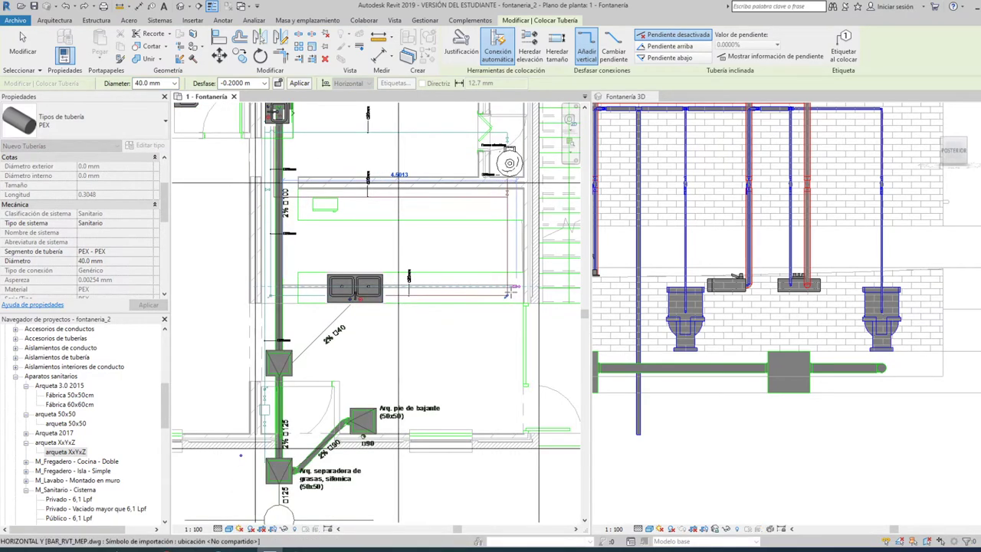
{"action": "scroll", "coordinate": [508, 292], "scroll_direction": "up", "scroll_amount": 2}
{"action": "scroll", "coordinate": [510, 288], "scroll_direction": "up", "scroll_amount": 2}
{"action": "scroll", "coordinate": [514, 284], "scroll_direction": "up", "scroll_amount": 2}
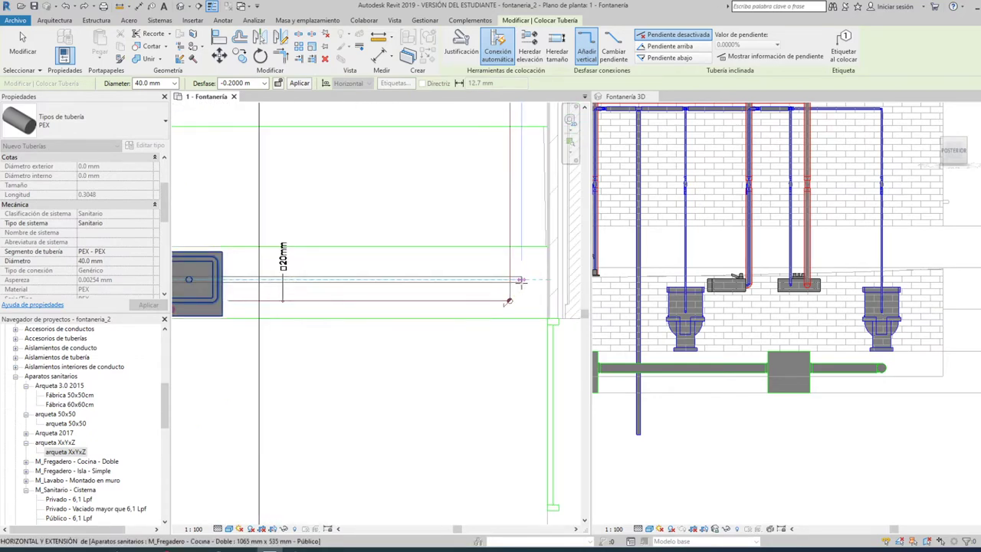
{"action": "left_click", "coordinate": [522, 200]}
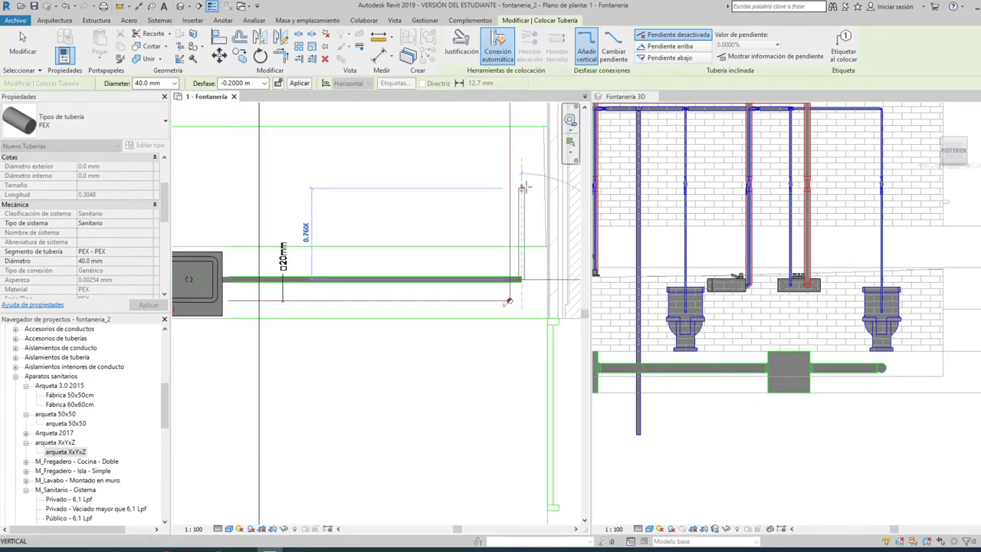
{"action": "left_click", "coordinate": [523, 177]}
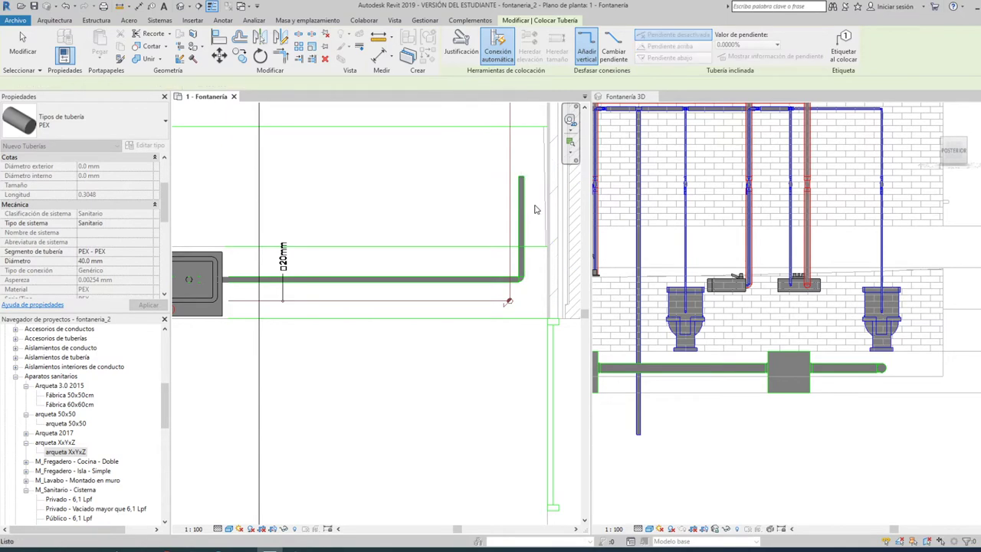
{"action": "scroll", "coordinate": [541, 165], "scroll_direction": "down", "scroll_amount": 4}
{"action": "key", "text": "Escape"}
{"action": "key", "text": "Escape"}
{"action": "middle_click_drag", "start_coordinate": [546, 161], "coordinate": [547, 316]}
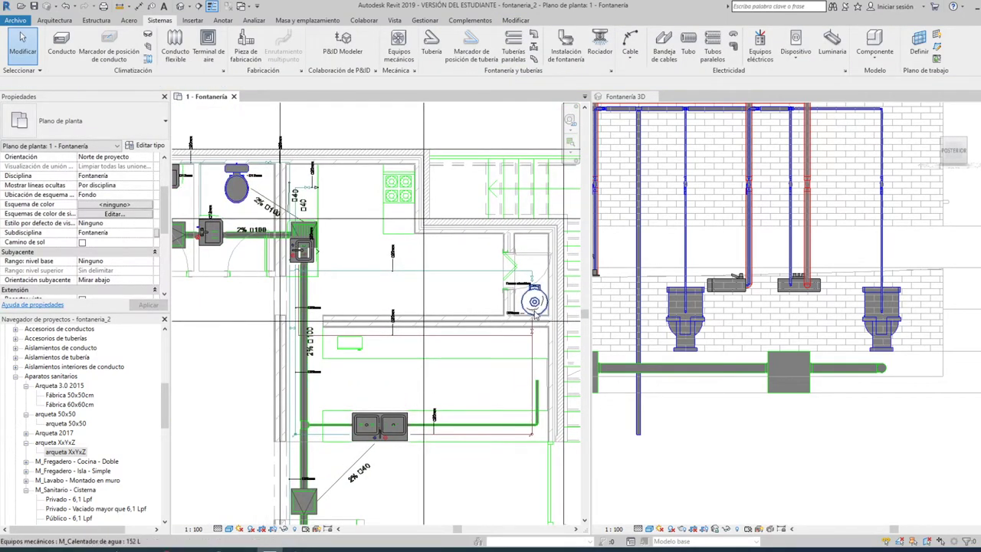
Start a 100 mm pipe at the arqueta's connector and place its first segment up toward the toilet
{"action": "scroll", "coordinate": [322, 333], "scroll_direction": "up", "scroll_amount": 3}
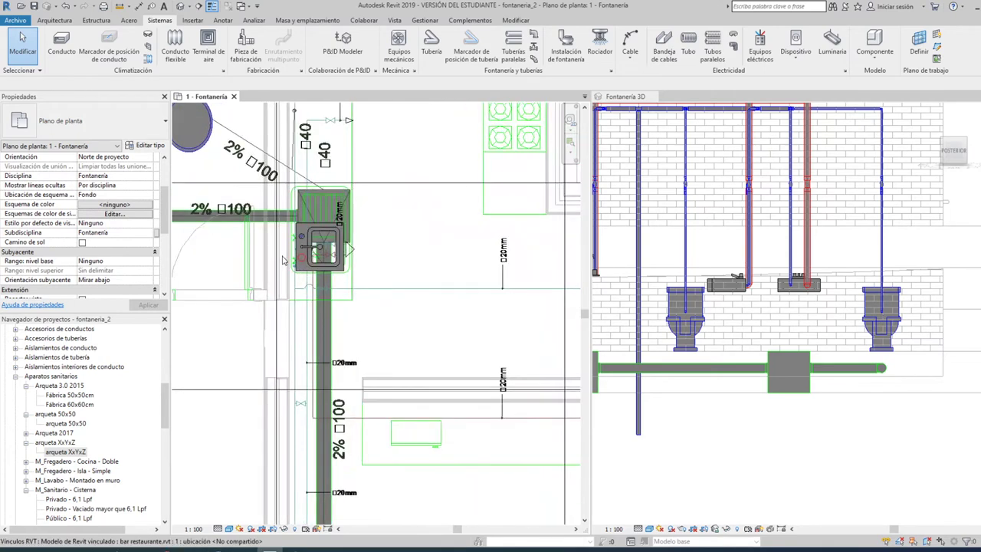
{"action": "scroll", "coordinate": [295, 310], "scroll_direction": "down", "scroll_amount": 1}
{"action": "middle_click_drag", "start_coordinate": [315, 322], "coordinate": [421, 316]}
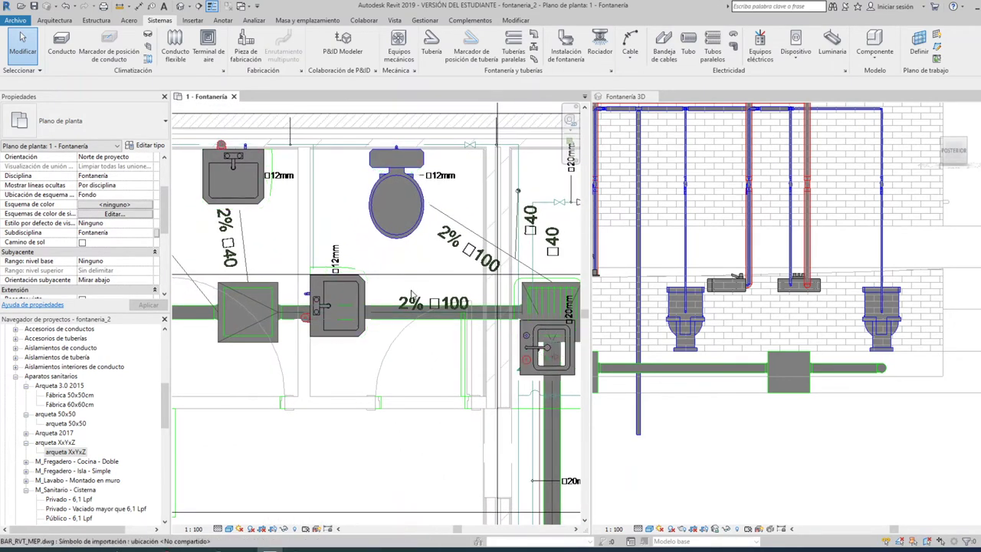
{"action": "scroll", "coordinate": [364, 286], "scroll_direction": "down", "scroll_amount": 2}
{"action": "mouse_move", "coordinate": [365, 286]}
{"action": "middle_mouse_down"}
{"action": "mouse_move", "coordinate": [392, 333]}
{"action": "mouse_move", "coordinate": [351, 355]}
{"action": "middle_mouse_up"}
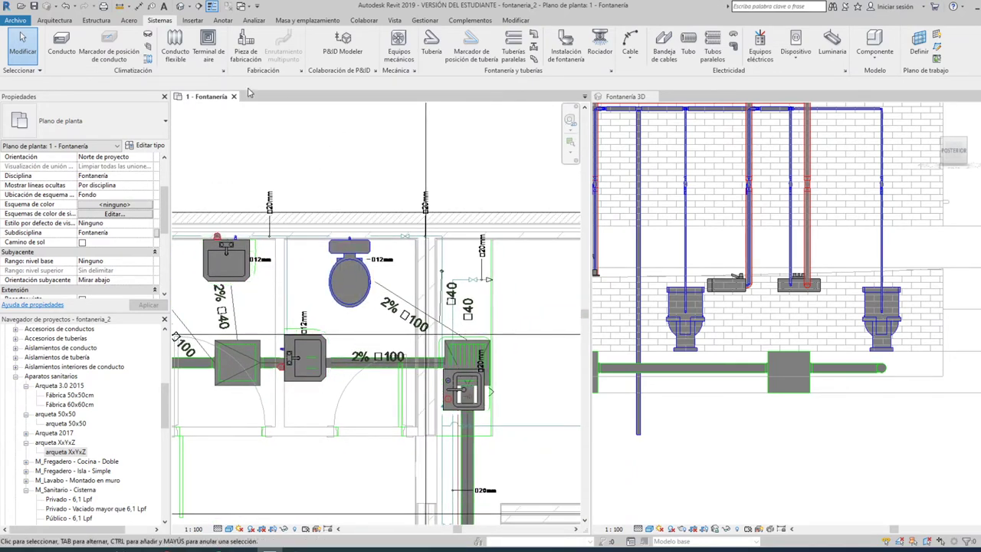
{"action": "left_click", "coordinate": [427, 44]}
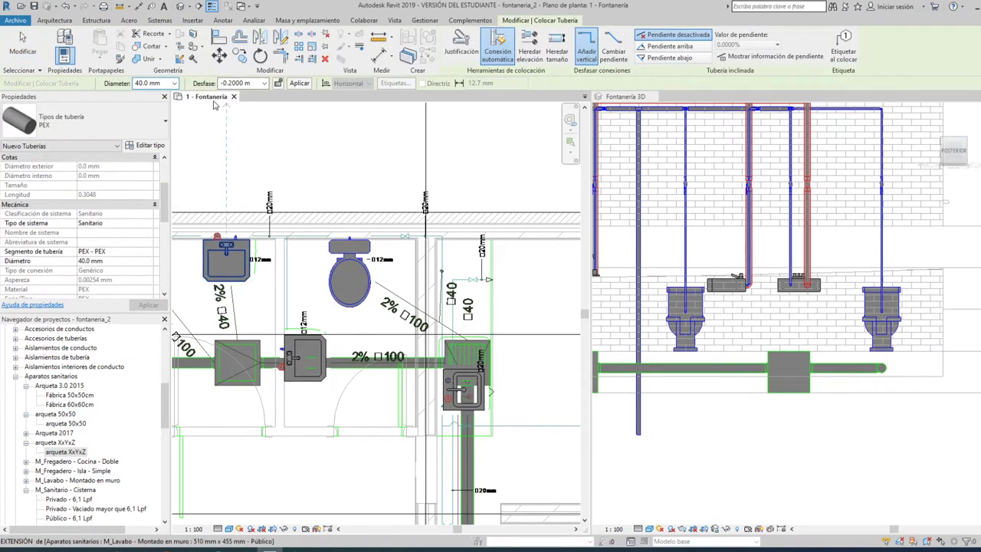
{"action": "left_click", "coordinate": [175, 83]}
{"action": "left_click", "coordinate": [156, 166]}
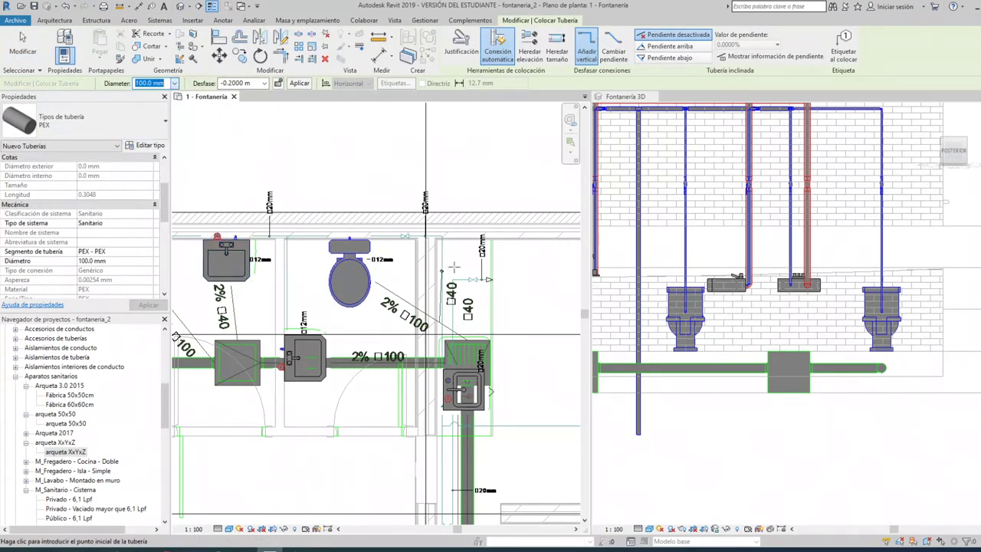
{"action": "left_click", "coordinate": [467, 338]}
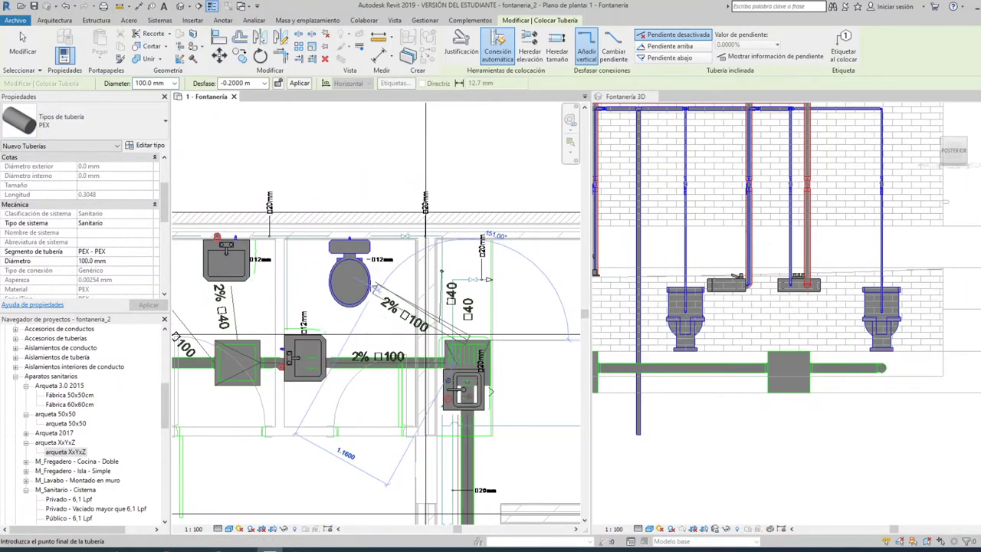
{"action": "scroll", "coordinate": [350, 275], "scroll_direction": "up", "scroll_amount": 4}
{"action": "scroll", "coordinate": [349, 274], "scroll_direction": "down", "scroll_amount": 3}
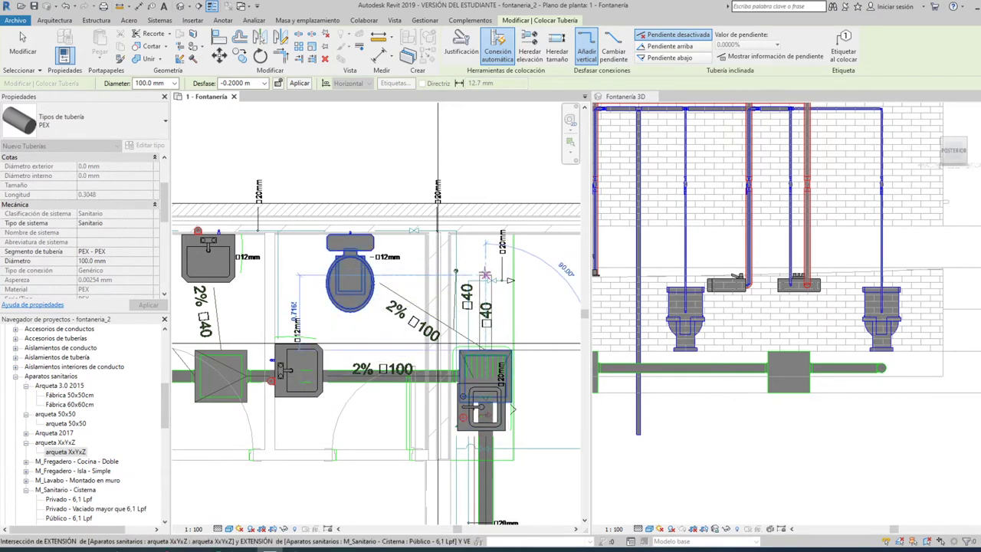
{"action": "left_click", "coordinate": [485, 274]}
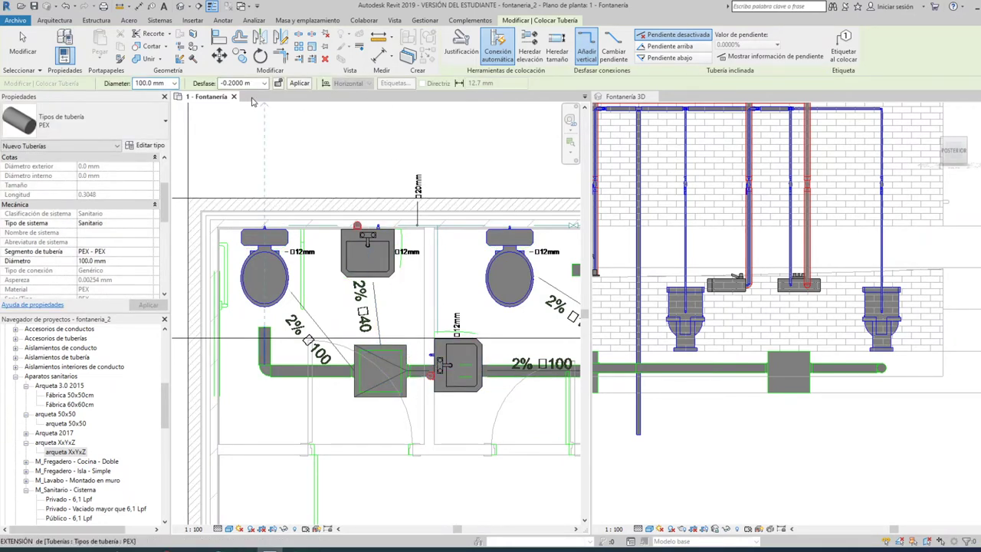
Switch to a 32 mm diameter and draw a short stub from the arqueta toward the washbasin
{"action": "left_click", "coordinate": [175, 84]}
{"action": "left_click", "coordinate": [150, 117]}
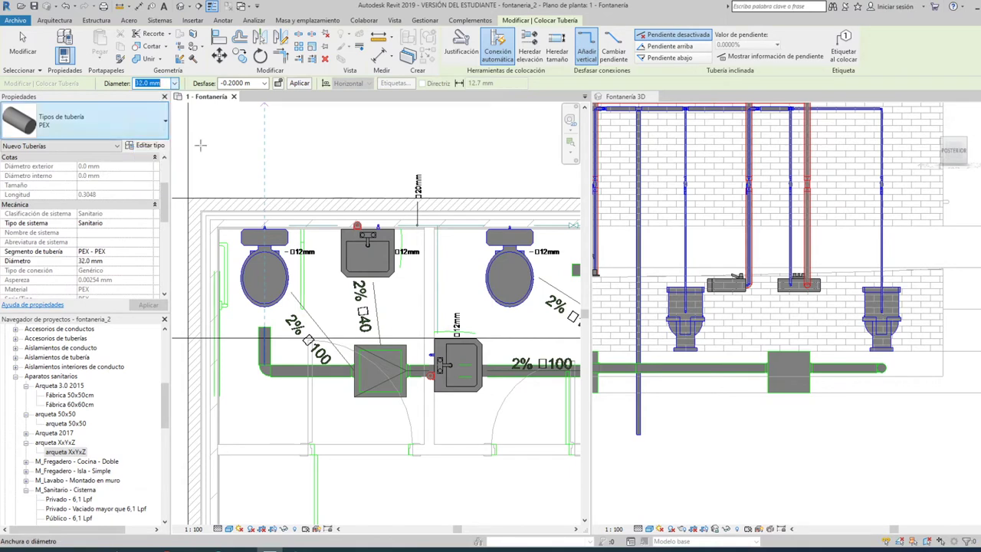
{"action": "left_click", "coordinate": [381, 344]}
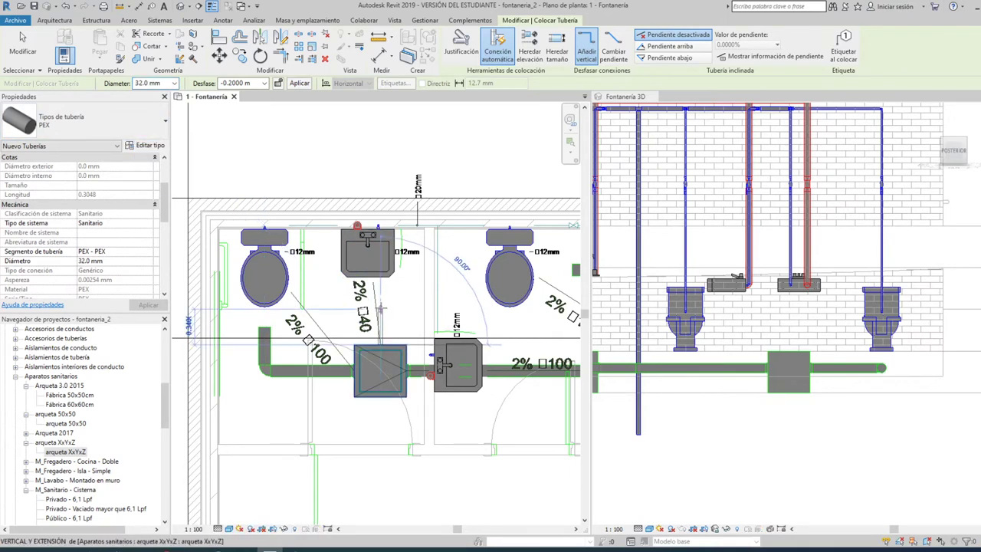
{"action": "left_click", "coordinate": [400, 333]}
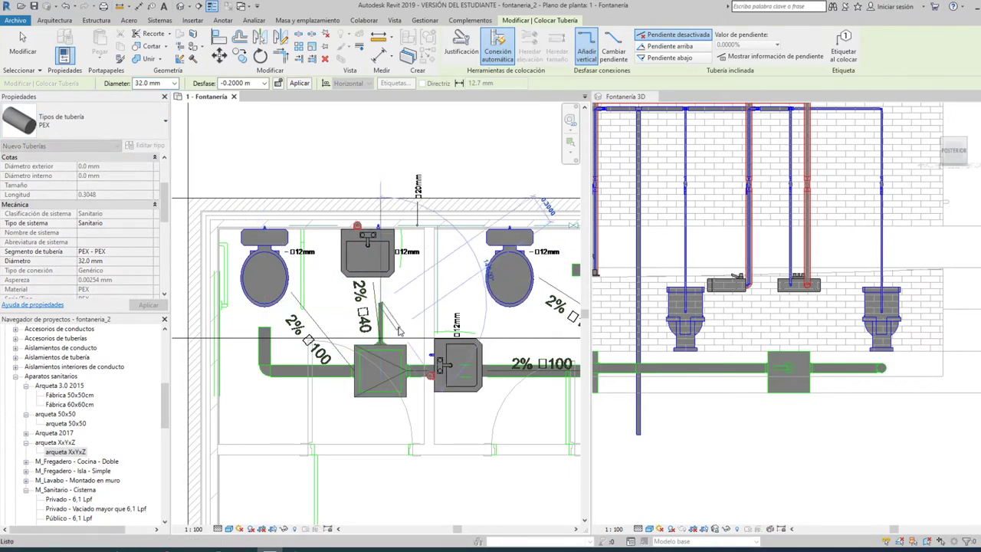
{"action": "scroll", "coordinate": [411, 418], "scroll_direction": "up", "scroll_amount": 1}
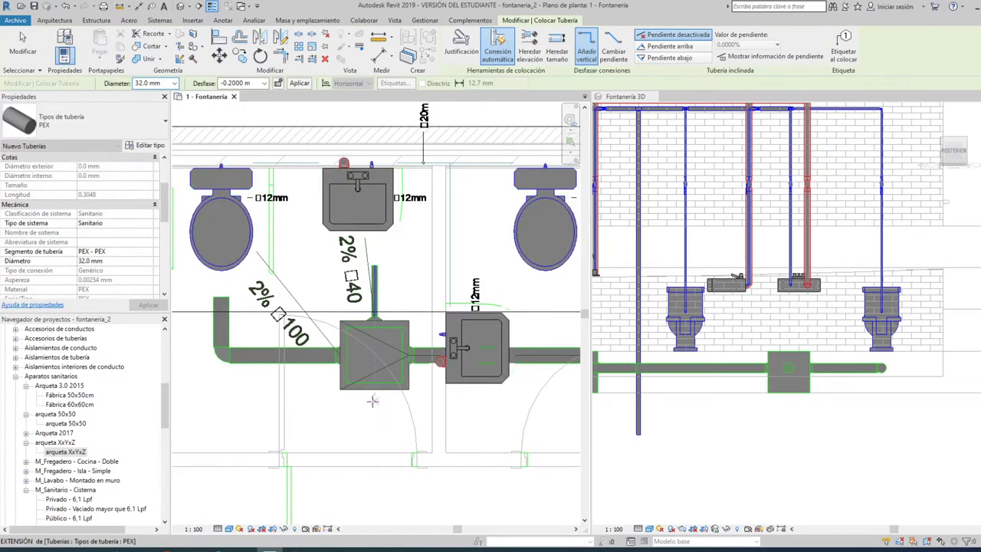
{"action": "scroll", "coordinate": [388, 407], "scroll_direction": "up", "scroll_amount": 1}
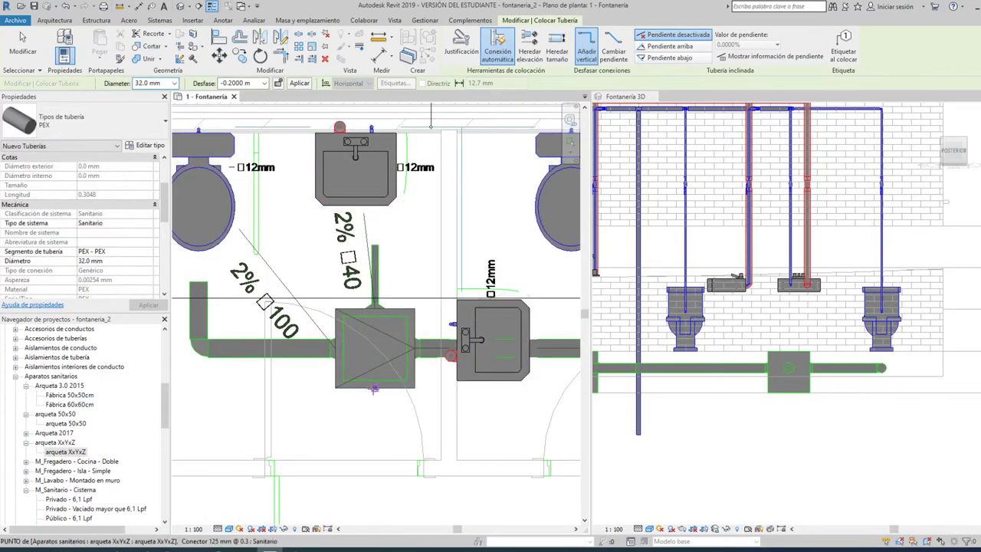
Run a drain from below the arqueta rightward, add a short upward segment, then view it in 3D
{"action": "left_click", "coordinate": [371, 389]}
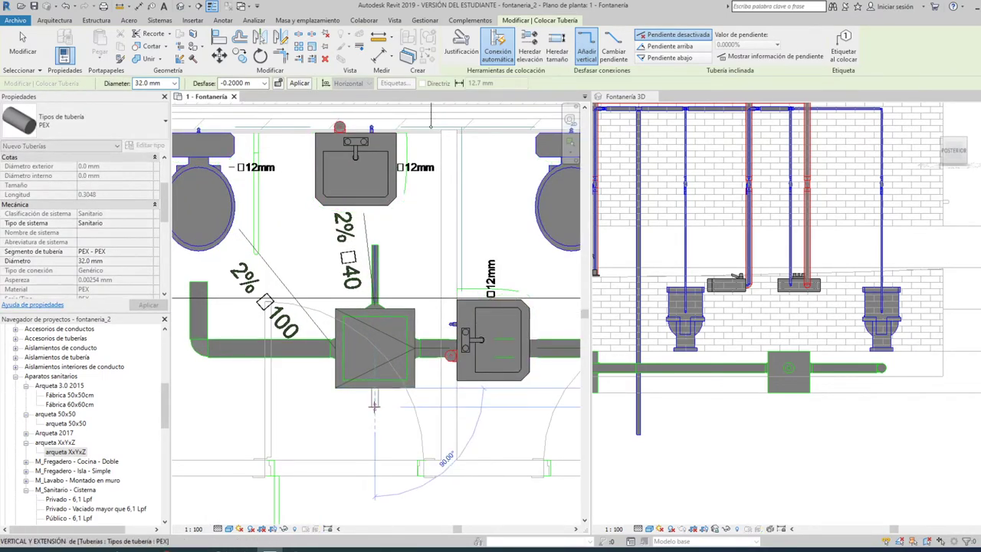
{"action": "left_click", "coordinate": [375, 406]}
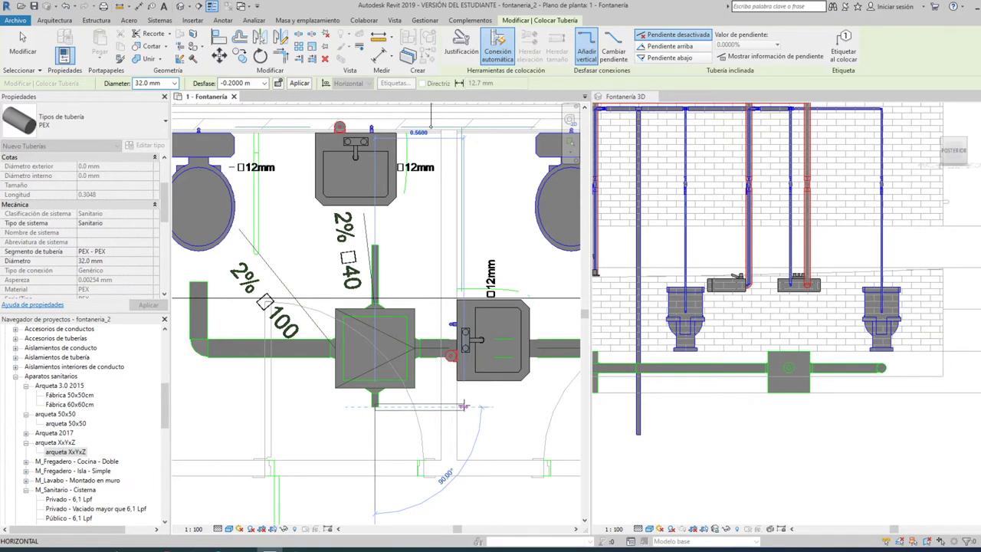
{"action": "left_click", "coordinate": [464, 406]}
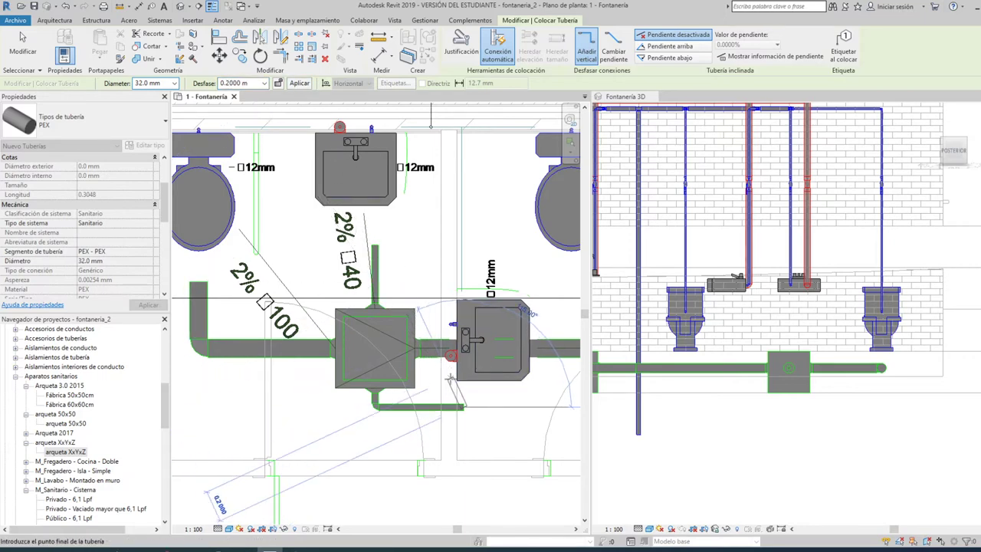
{"action": "scroll", "coordinate": [463, 387], "scroll_direction": "up", "scroll_amount": 2}
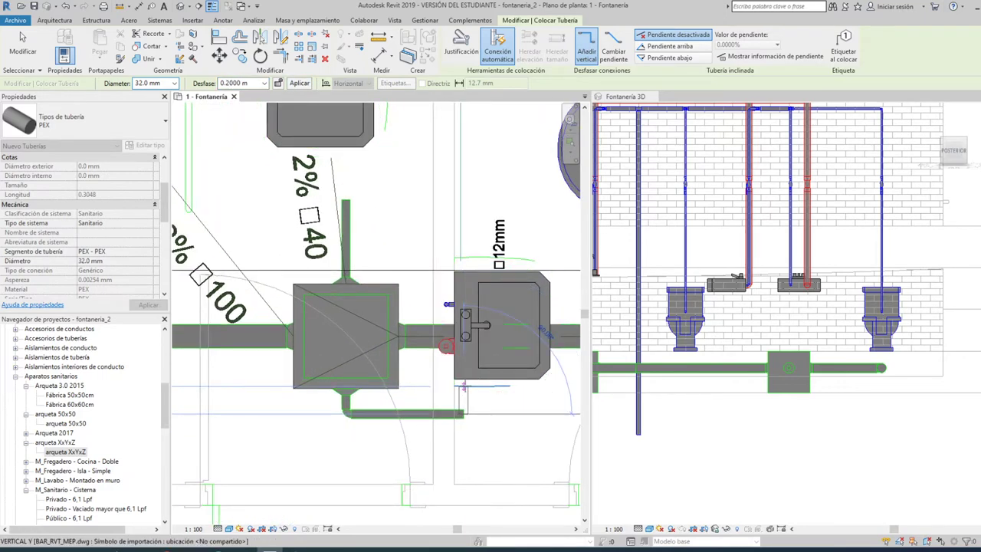
{"action": "left_click", "coordinate": [464, 387]}
{"action": "left_click", "coordinate": [464, 389]}
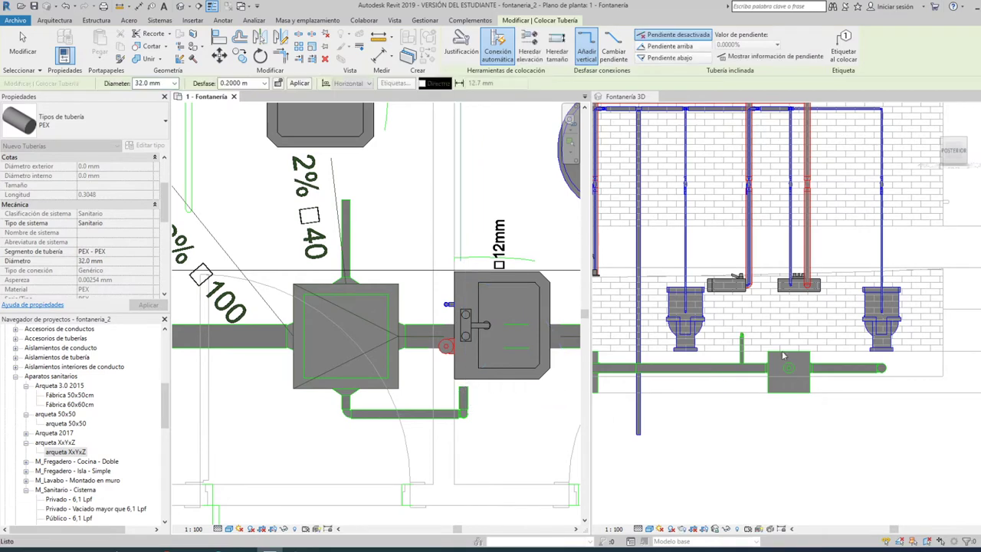
{"action": "left_click", "coordinate": [966, 142]}
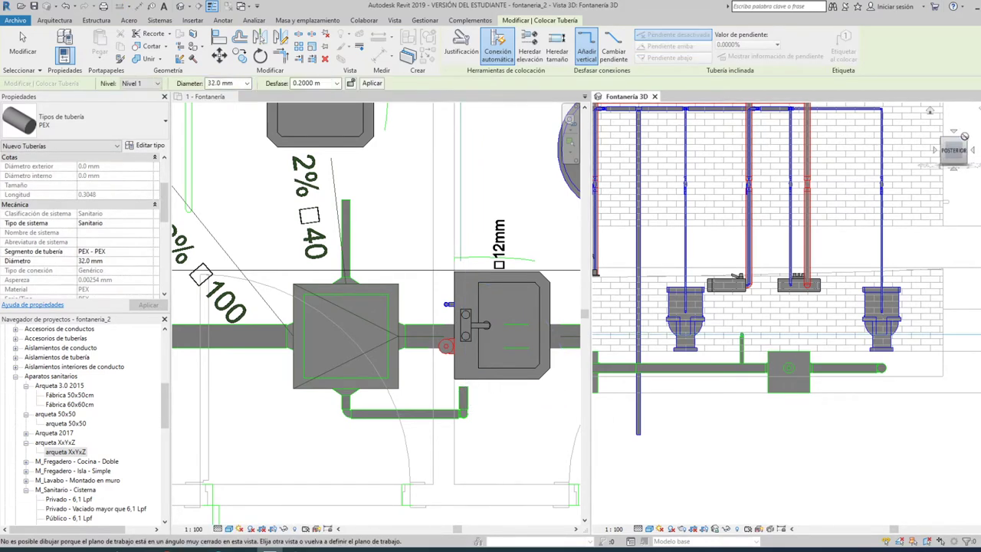
Orbit and zoom the 3D view to inspect the fixtures' new drains, then exit the Pipe tool
{"action": "left_click", "coordinate": [962, 143]}
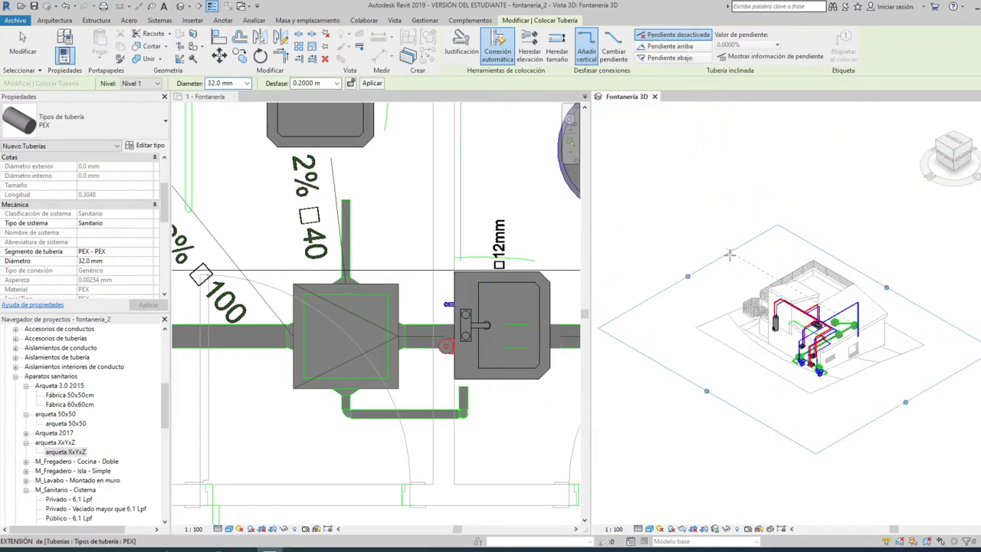
{"action": "scroll", "coordinate": [813, 284], "scroll_direction": "up", "scroll_amount": 3}
{"action": "scroll", "coordinate": [830, 352], "scroll_direction": "up", "scroll_amount": 2}
{"action": "scroll", "coordinate": [830, 353], "scroll_direction": "up", "scroll_amount": 2}
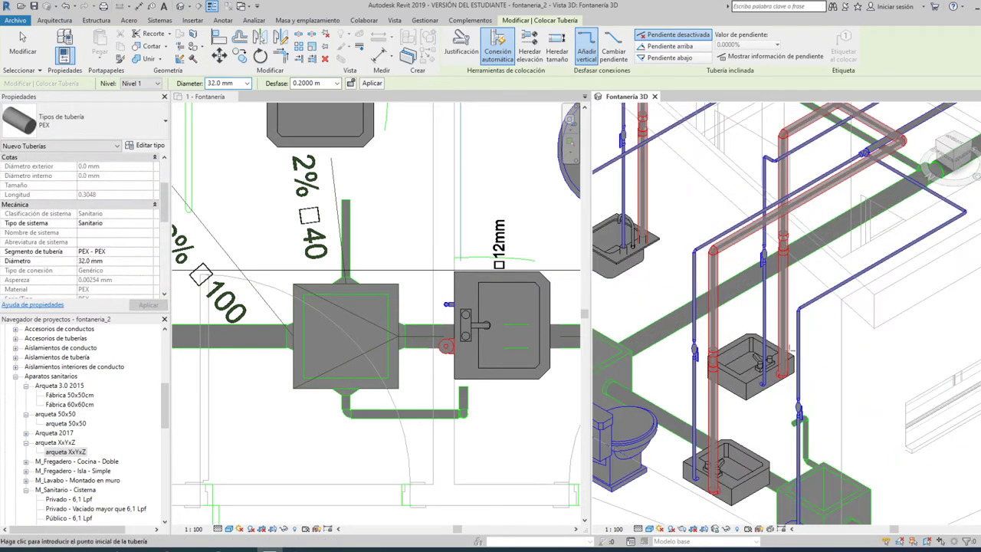
{"action": "scroll", "coordinate": [830, 352], "scroll_direction": "up", "scroll_amount": 1}
{"action": "scroll", "coordinate": [831, 352], "scroll_direction": "up", "scroll_amount": 1}
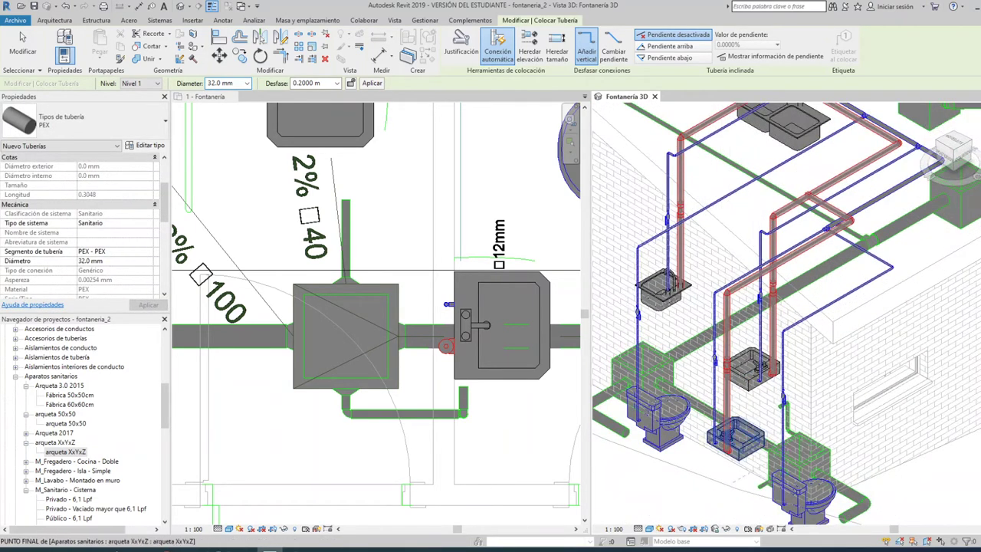
{"action": "mouse_move", "coordinate": [830, 352]}
{"action": "middle_mouse_down", "text": "shift"}
{"action": "mouse_move", "coordinate": [680, 401]}
{"action": "mouse_move", "coordinate": [806, 313]}
{"action": "mouse_move", "coordinate": [723, 394]}
{"action": "mouse_move", "coordinate": [716, 412]}
{"action": "mouse_move", "coordinate": [742, 424]}
{"action": "mouse_move", "coordinate": [679, 435]}
{"action": "middle_mouse_up", "text": "shift"}
{"action": "scroll", "coordinate": [657, 409], "scroll_direction": "up", "scroll_amount": 3}
{"action": "scroll", "coordinate": [657, 410], "scroll_direction": "up", "scroll_amount": 2}
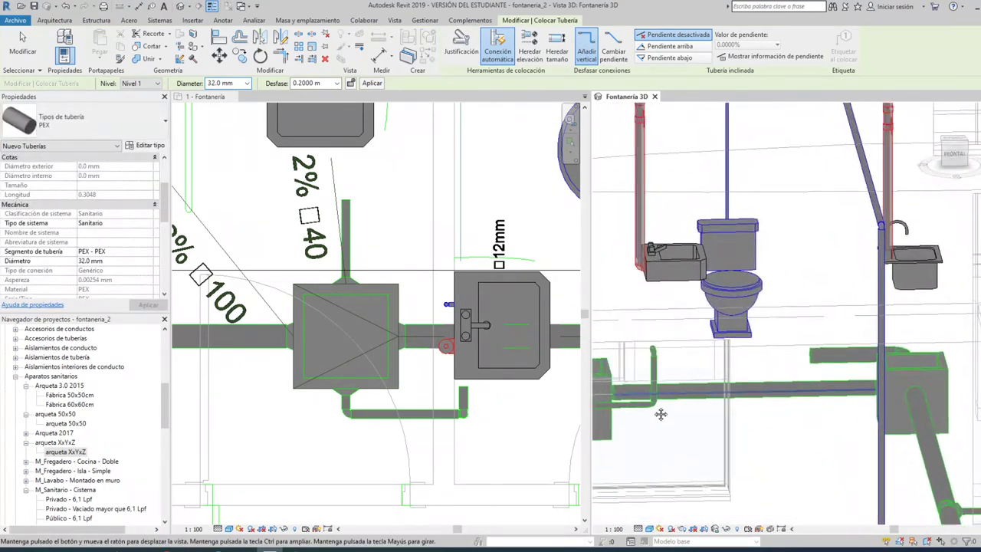
{"action": "scroll", "coordinate": [657, 409], "scroll_direction": "up", "scroll_amount": 2}
{"action": "scroll", "coordinate": [657, 409], "scroll_direction": "up", "scroll_amount": 1}
{"action": "scroll", "coordinate": [765, 377], "scroll_direction": "down", "scroll_amount": 2}
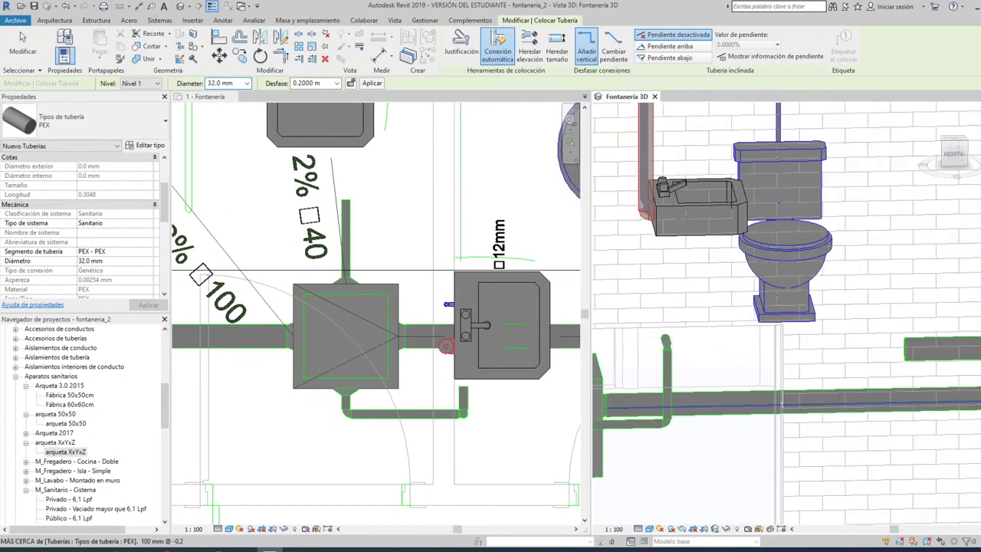
{"action": "scroll", "coordinate": [765, 377], "scroll_direction": "down", "scroll_amount": 2}
{"action": "scroll", "coordinate": [356, 389], "scroll_direction": "down", "scroll_amount": 3}
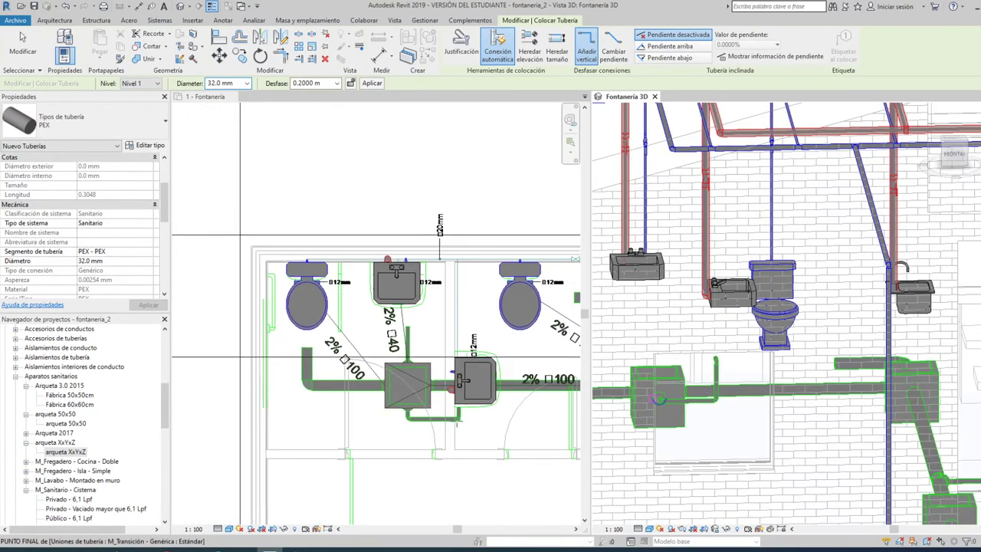
{"action": "key", "text": "Escape"}
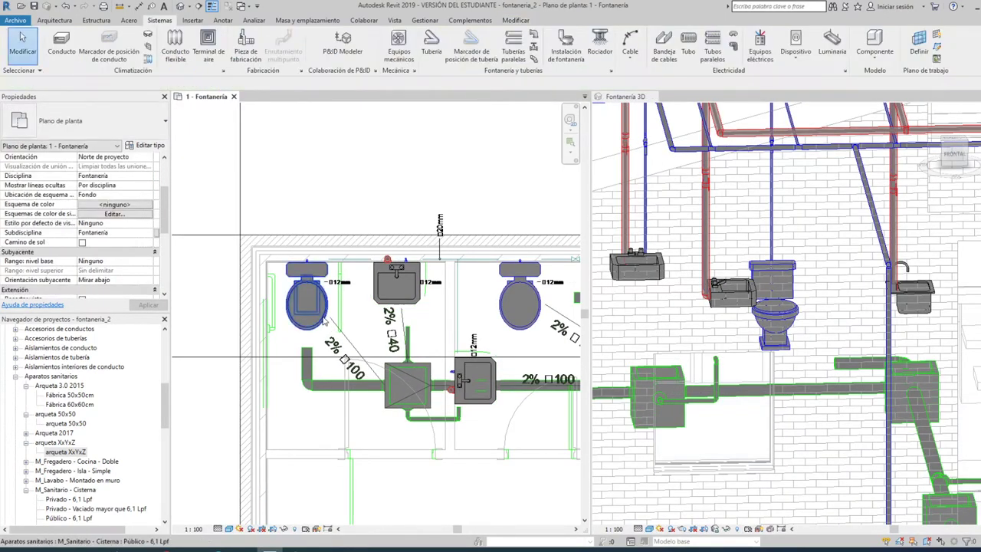
Inspect the left toilet, middle washbasin, right toilet and small sink one after another
{"action": "left_click", "coordinate": [323, 321]}
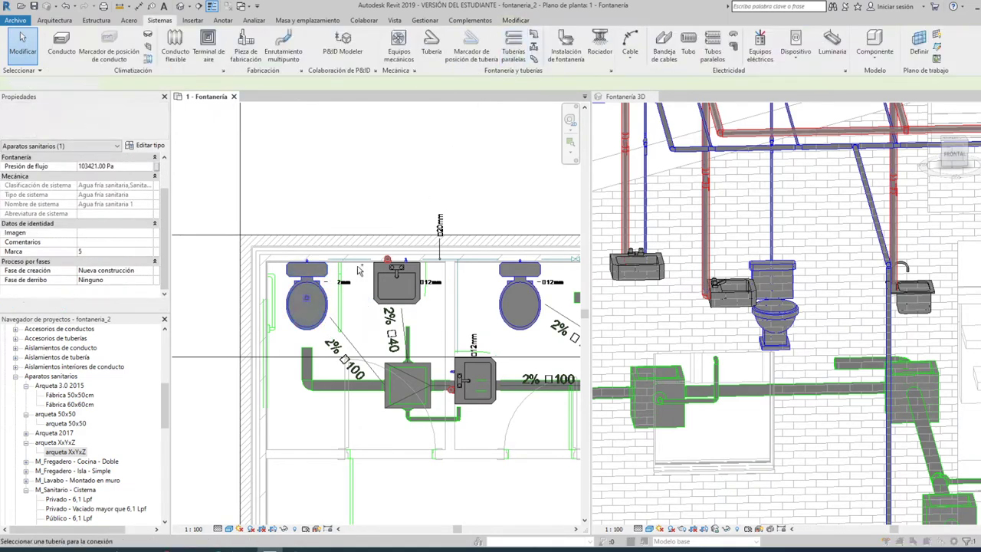
{"action": "left_click", "coordinate": [365, 323]}
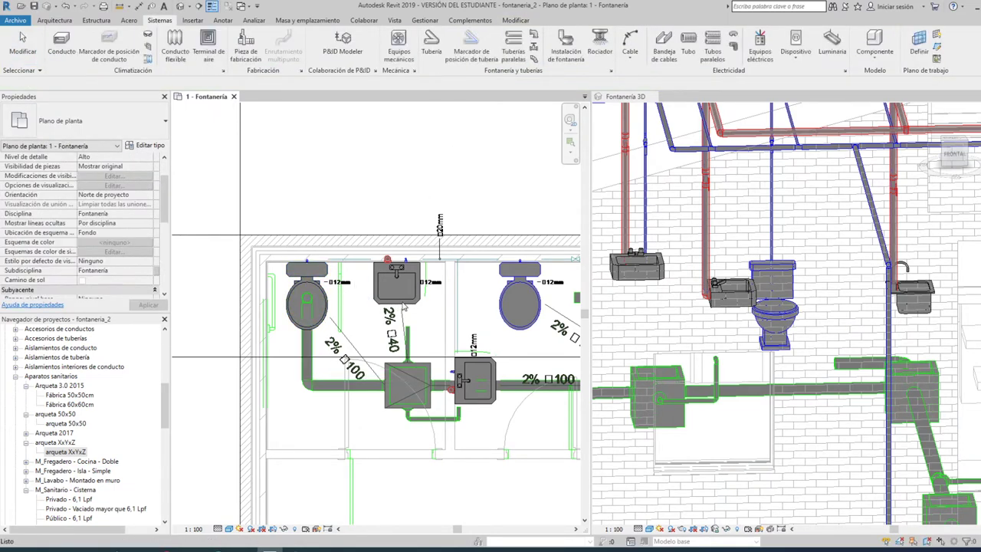
{"action": "left_click", "coordinate": [397, 285]}
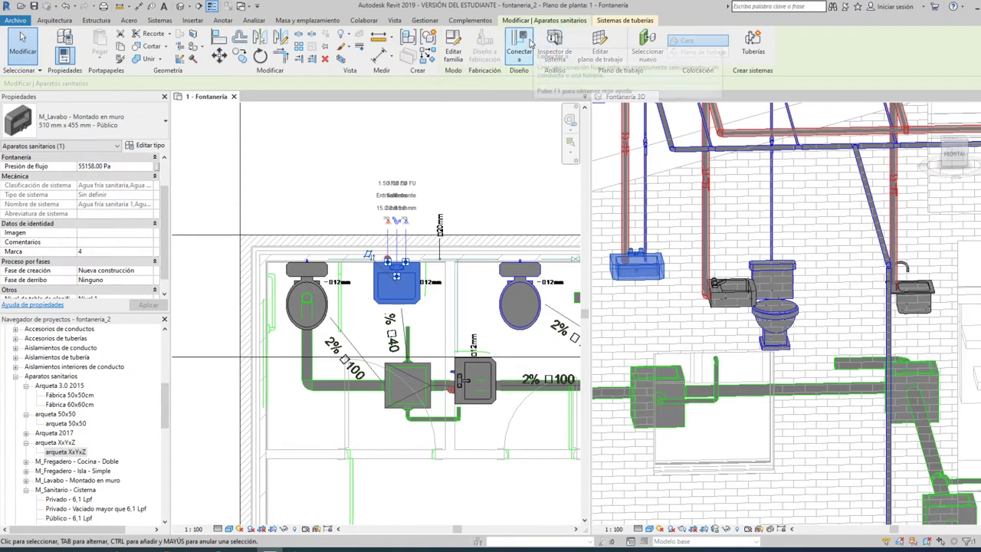
{"action": "key", "text": "Escape"}
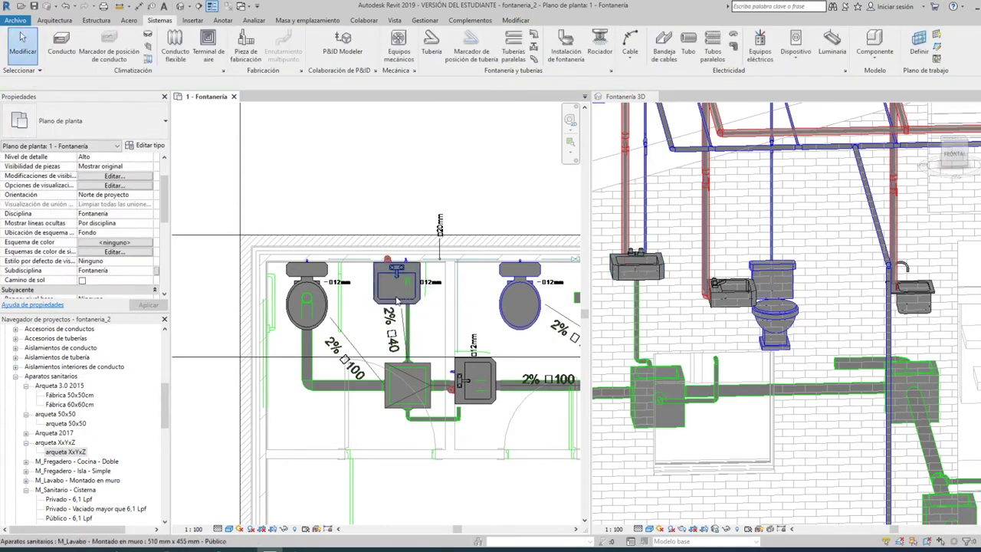
{"action": "left_click", "coordinate": [513, 325]}
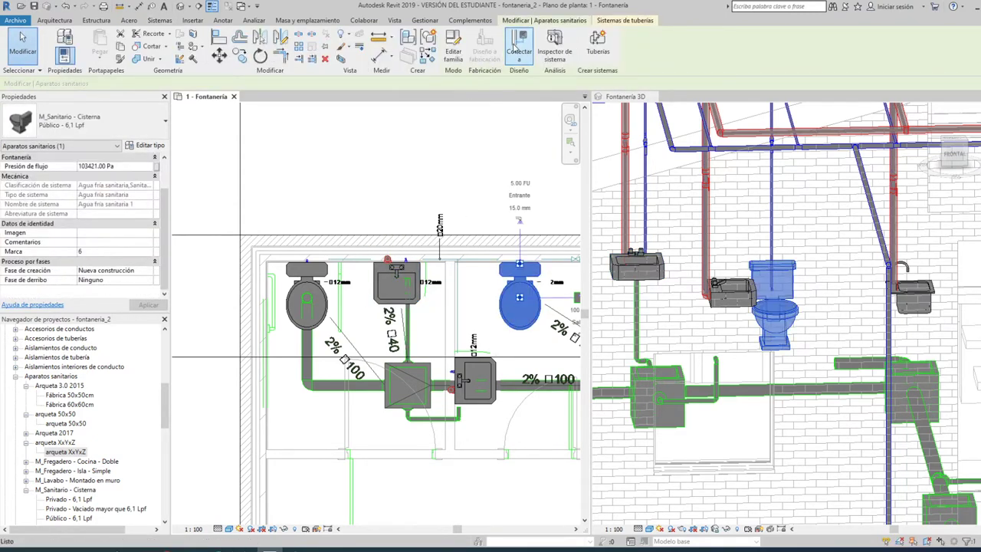
{"action": "key", "text": "Escape"}
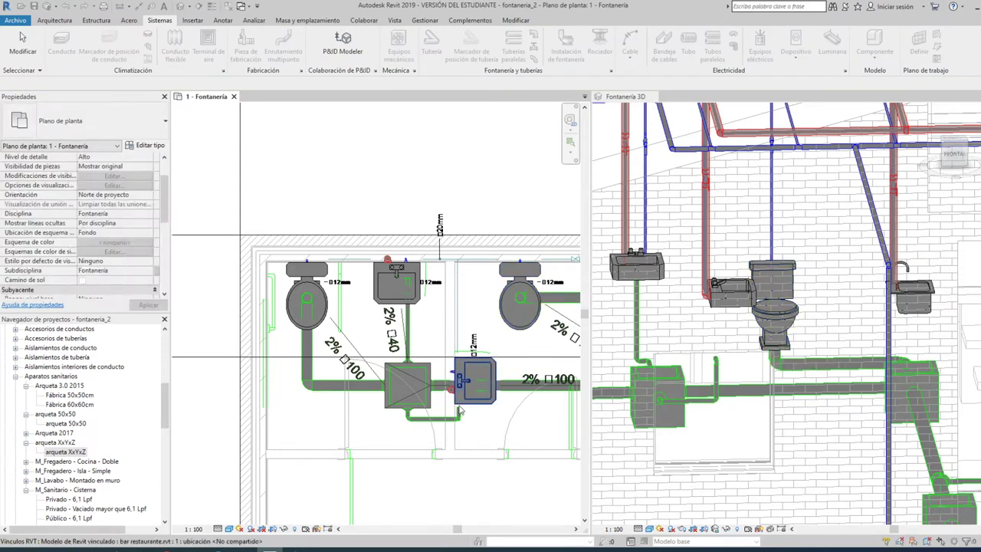
{"action": "left_click", "coordinate": [475, 393]}
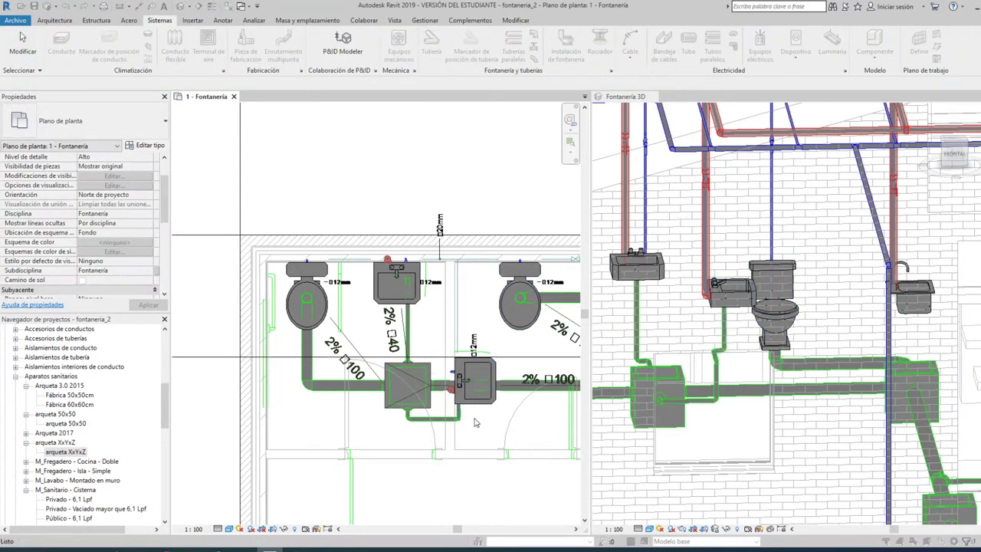
Zoom out the plan to bring the water heater and double sink into view
{"action": "scroll", "coordinate": [459, 420], "scroll_direction": "down", "scroll_amount": 1}
{"action": "scroll", "coordinate": [430, 417], "scroll_direction": "down", "scroll_amount": 1}
{"action": "scroll", "coordinate": [402, 413], "scroll_direction": "down", "scroll_amount": 1}
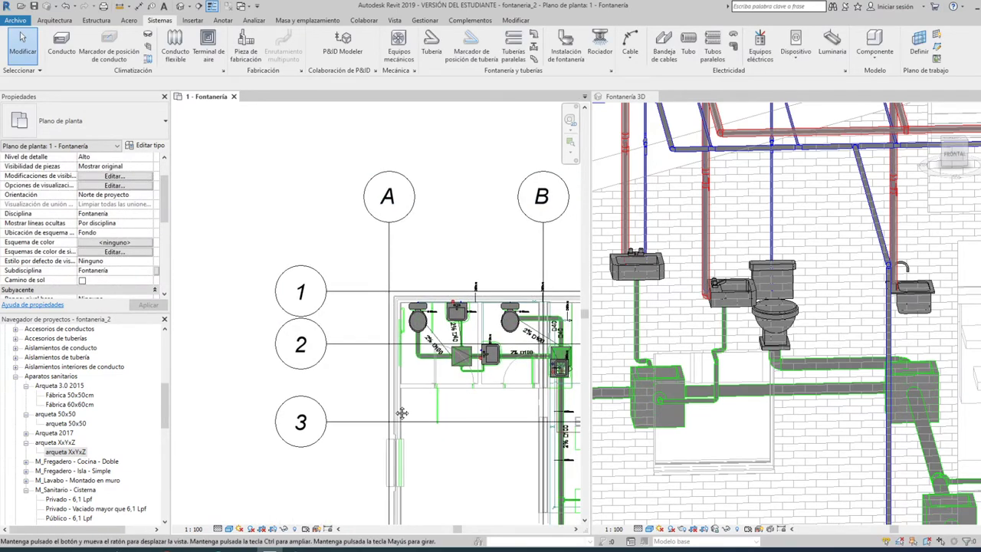
{"action": "scroll", "coordinate": [402, 414], "scroll_direction": "up", "scroll_amount": 1}
{"action": "scroll", "coordinate": [491, 398], "scroll_direction": "up", "scroll_amount": 2}
{"action": "scroll", "coordinate": [441, 345], "scroll_direction": "down", "scroll_amount": 1}
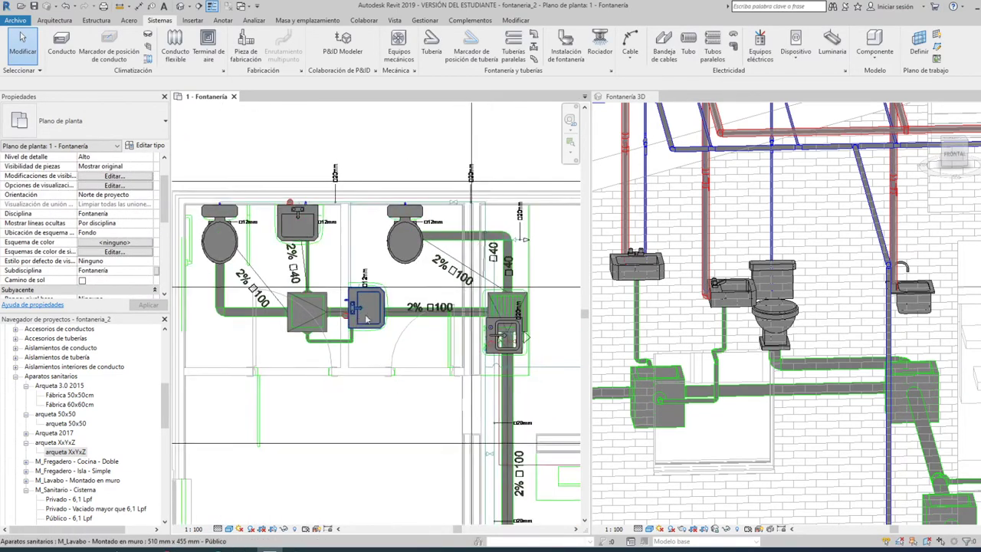
{"action": "scroll", "coordinate": [435, 351], "scroll_direction": "down", "scroll_amount": 1}
{"action": "scroll", "coordinate": [430, 357], "scroll_direction": "down", "scroll_amount": 2}
{"action": "scroll", "coordinate": [421, 367], "scroll_direction": "down", "scroll_amount": 1}
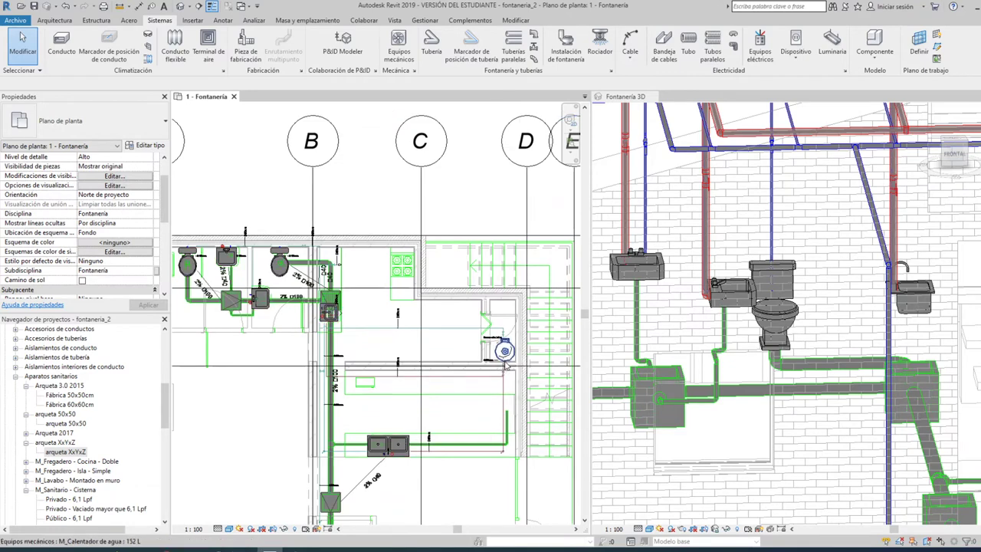
{"action": "scroll", "coordinate": [500, 346], "scroll_direction": "up", "scroll_amount": 1}
Use Connect To on the water heater's sanitary outlet connector toward the kitchen sink pipe
{"action": "left_click", "coordinate": [506, 347]}
{"action": "key", "text": "Escape"}
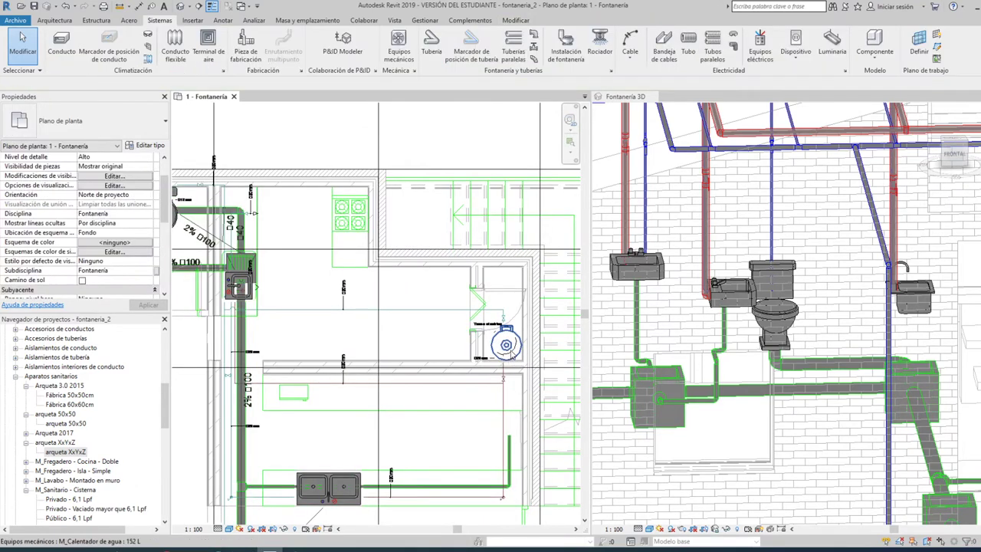
{"action": "left_click", "coordinate": [506, 346]}
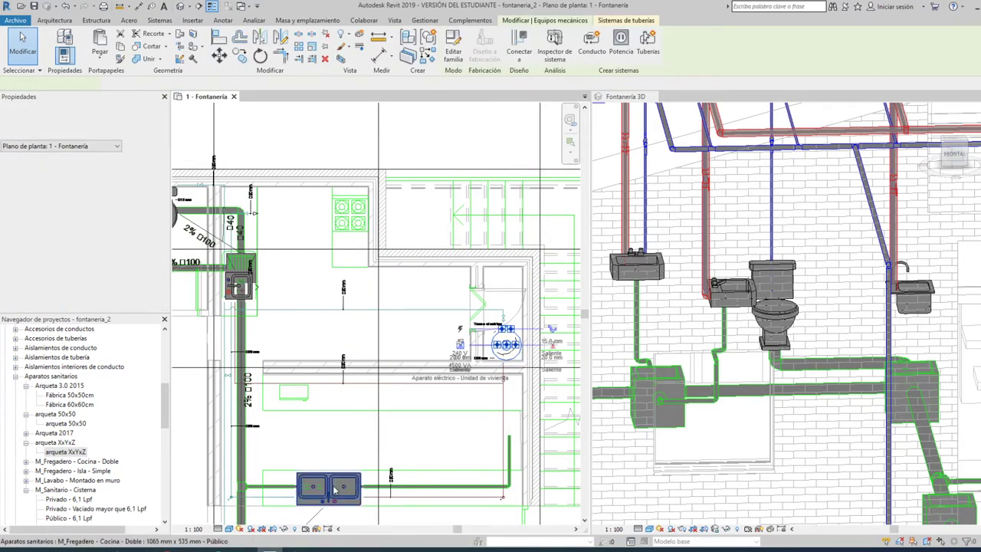
{"action": "left_click", "coordinate": [519, 44]}
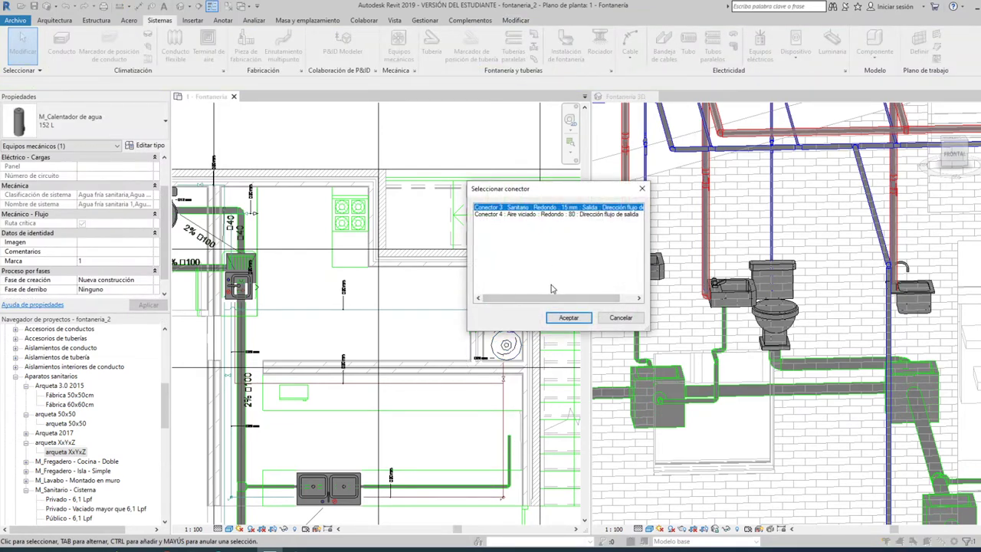
{"action": "left_click", "coordinate": [568, 318]}
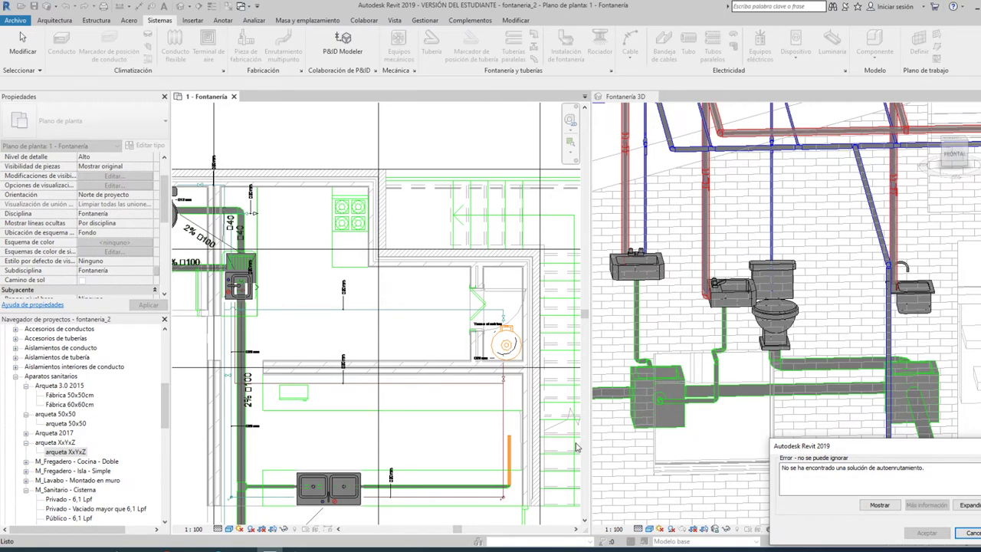
{"action": "scroll", "coordinate": [505, 325], "scroll_direction": "up", "scroll_amount": 4}
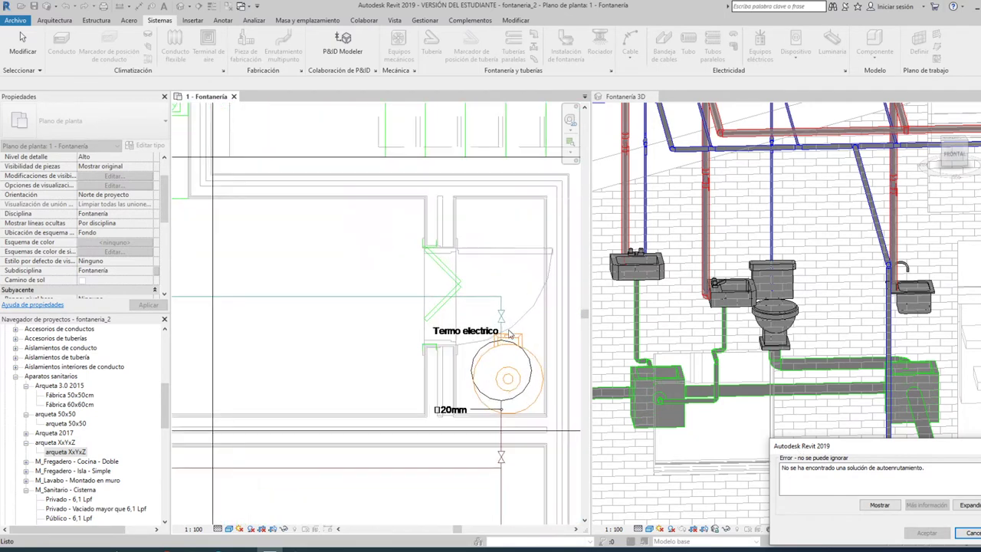
{"action": "scroll", "coordinate": [510, 327], "scroll_direction": "up", "scroll_amount": 4}
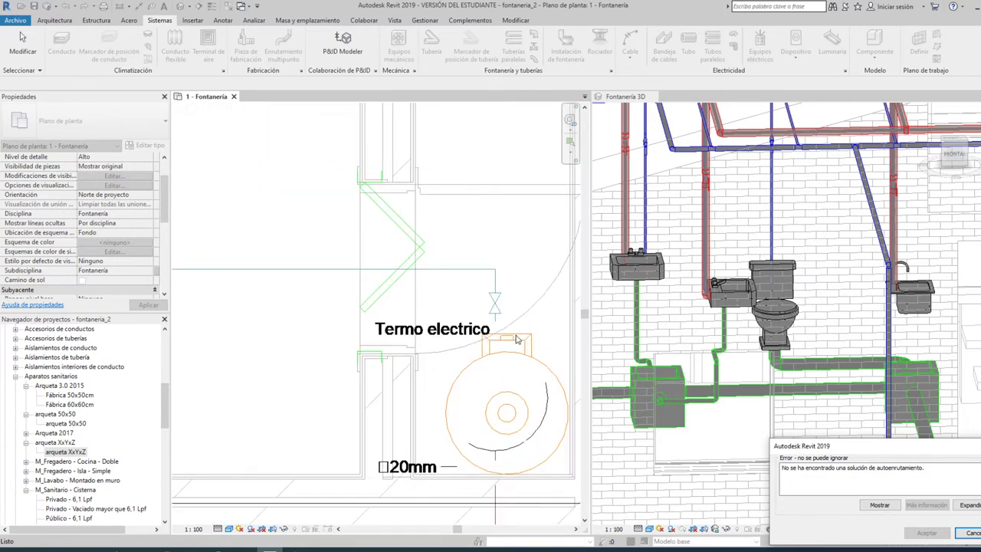
{"action": "scroll", "coordinate": [516, 339], "scroll_direction": "down", "scroll_amount": 3}
{"action": "middle_click_drag", "start_coordinate": [523, 520], "coordinate": [529, 418]}
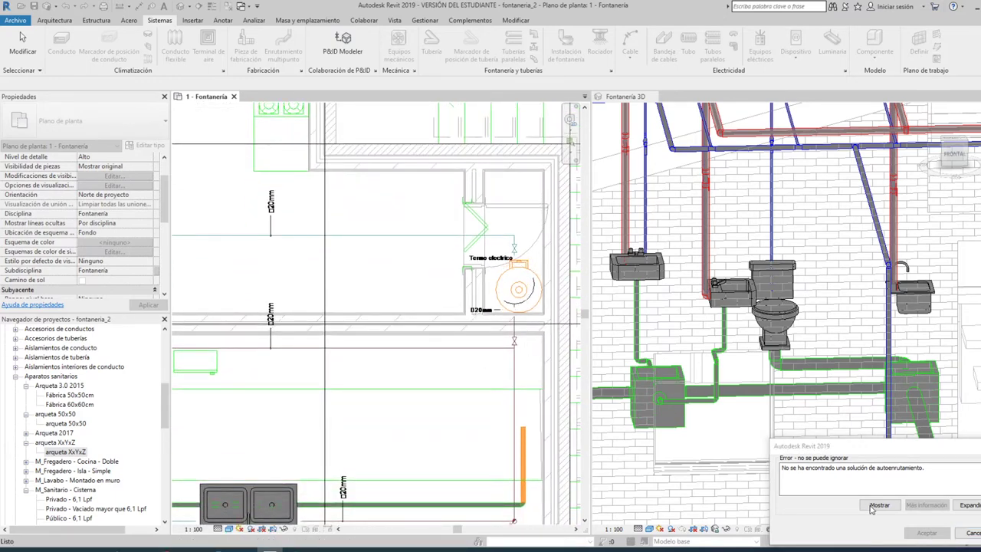
Dismiss the routing error and drag the horizontal pipe by the double sink up to the water heater
{"action": "left_click", "coordinate": [970, 533]}
{"action": "scroll", "coordinate": [481, 454], "scroll_direction": "down", "scroll_amount": 2}
{"action": "left_click", "coordinate": [508, 456]}
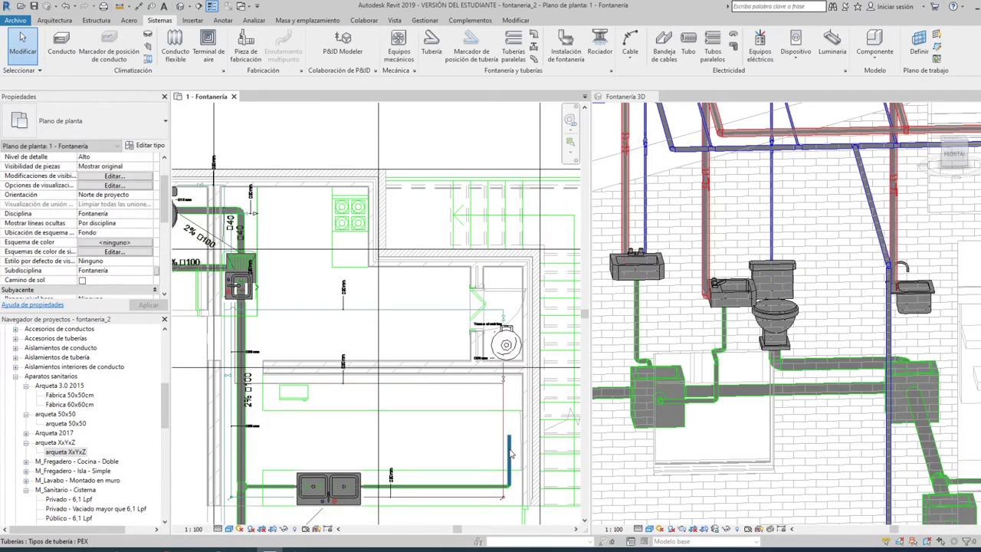
{"action": "key", "text": "Escape"}
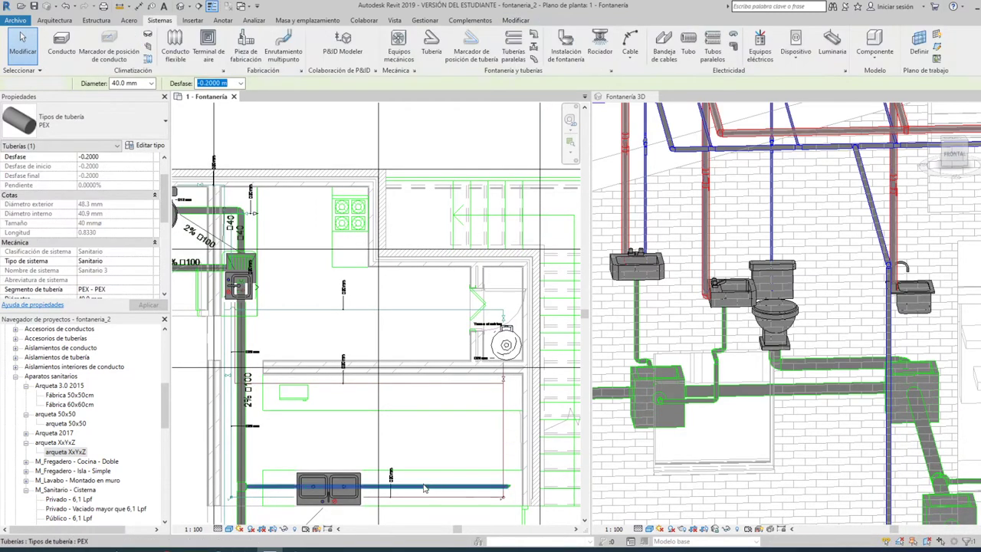
{"action": "left_click", "coordinate": [406, 483]}
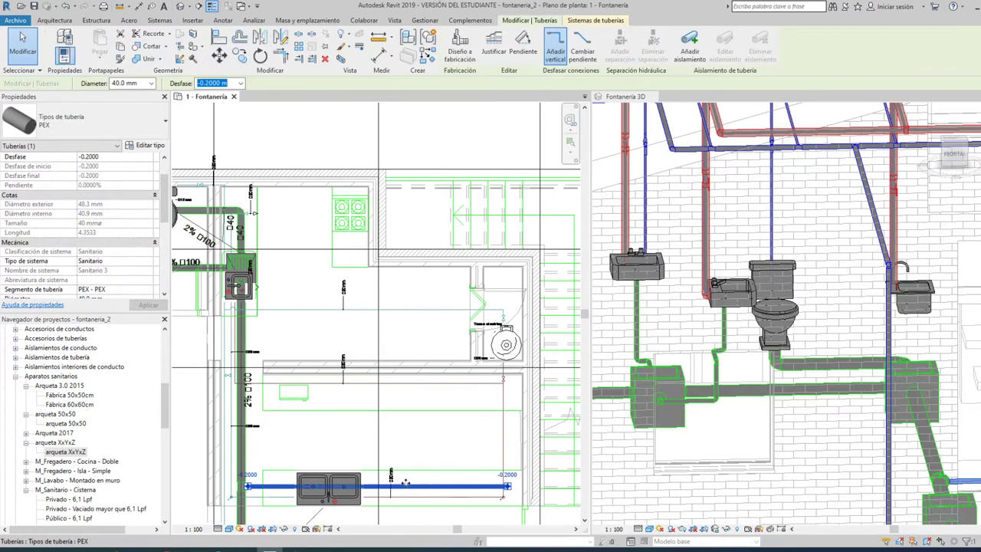
{"action": "left_click_drag", "start_coordinate": [405, 483], "coordinate": [401, 309]}
{"action": "key", "text": "Escape"}
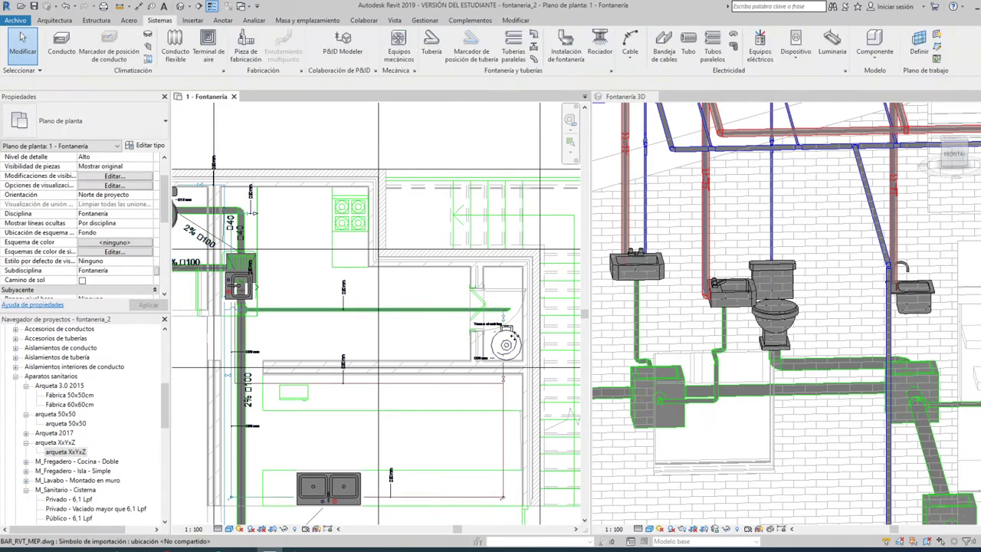
Try Conectar a on the water heater's Sanitario connector and delete the stray elbow it leaves
{"action": "left_click", "coordinate": [515, 345]}
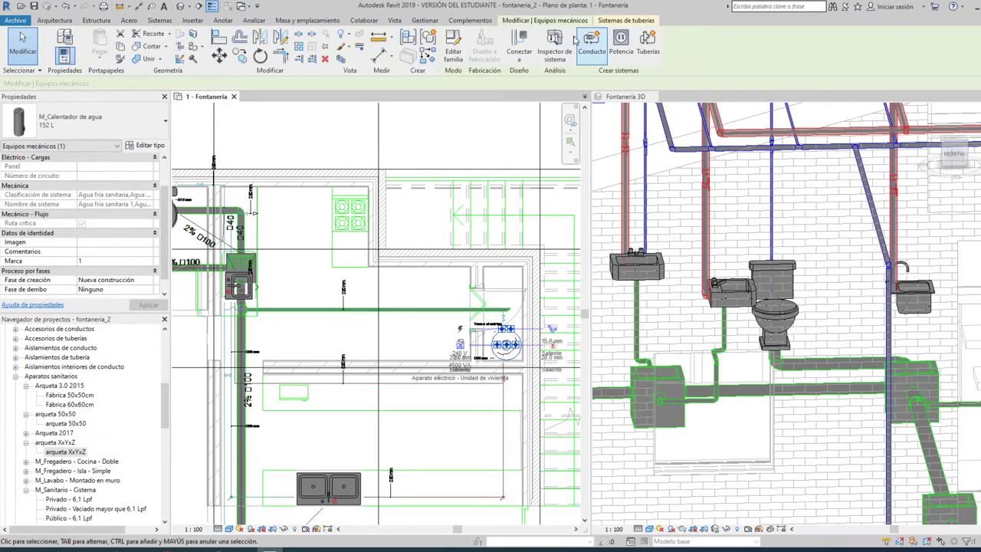
{"action": "left_click", "coordinate": [519, 45]}
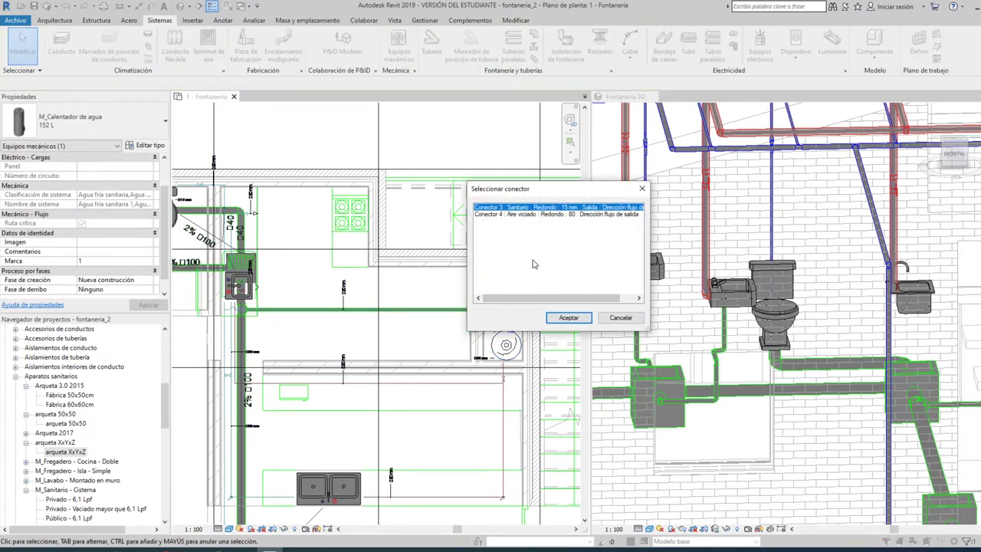
{"action": "left_click", "coordinate": [568, 319]}
{"action": "scroll", "coordinate": [519, 307], "scroll_direction": "up", "scroll_amount": 3}
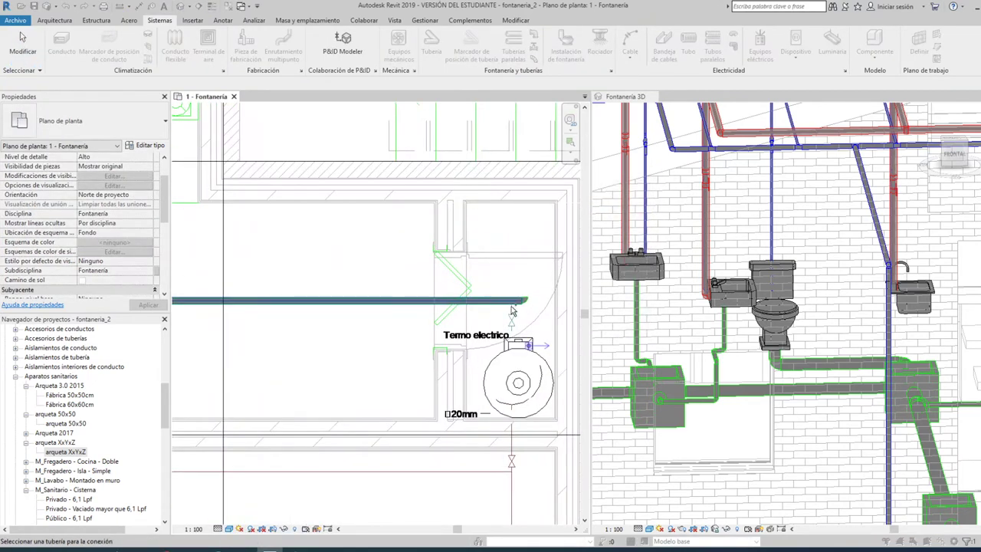
{"action": "scroll", "coordinate": [519, 307], "scroll_direction": "up", "scroll_amount": 1}
{"action": "scroll", "coordinate": [519, 307], "scroll_direction": "up", "scroll_amount": 2}
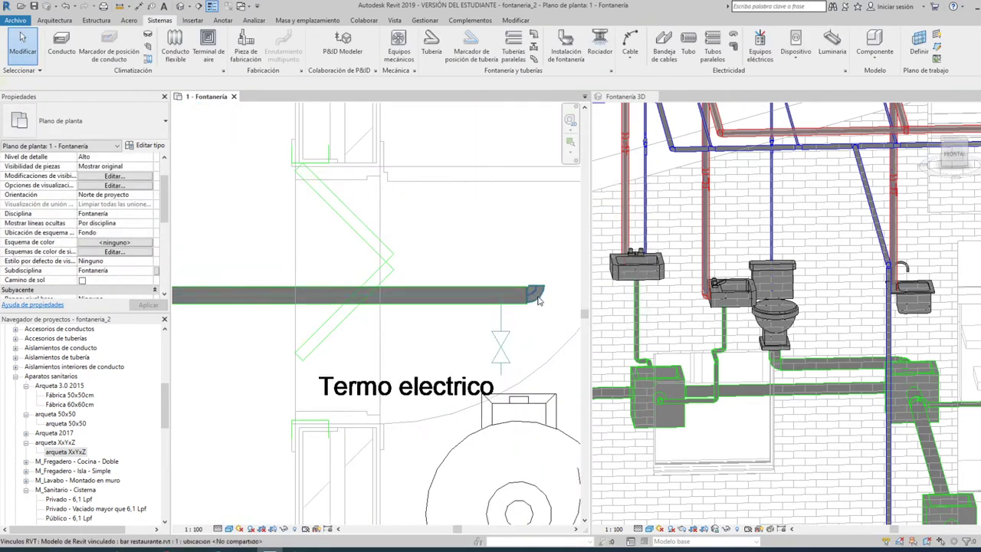
{"action": "left_click", "coordinate": [536, 296]}
{"action": "key", "text": "Delete"}
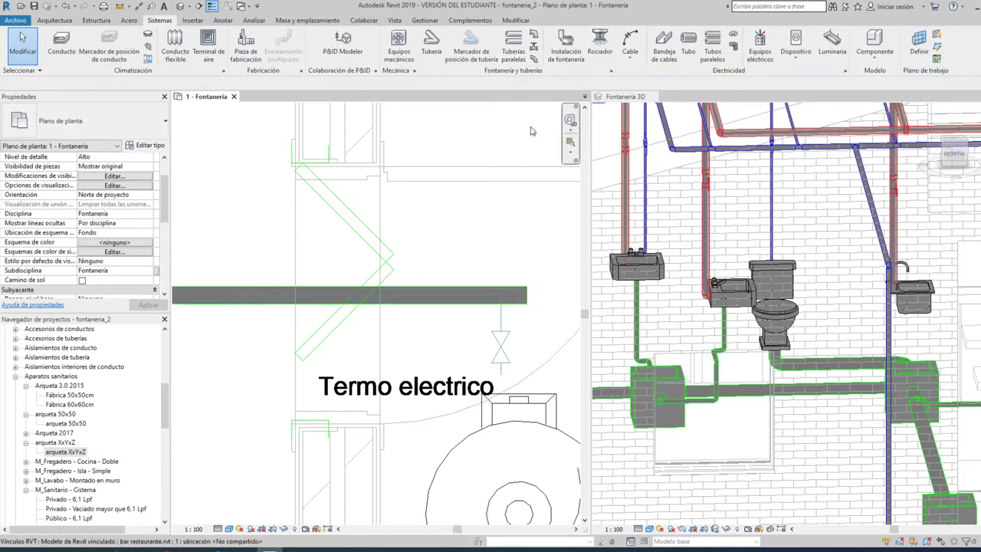
Join the water heater's sanitary outlet to the horizontal 40 mm pipe with Conectar a
{"action": "left_click", "coordinate": [533, 427]}
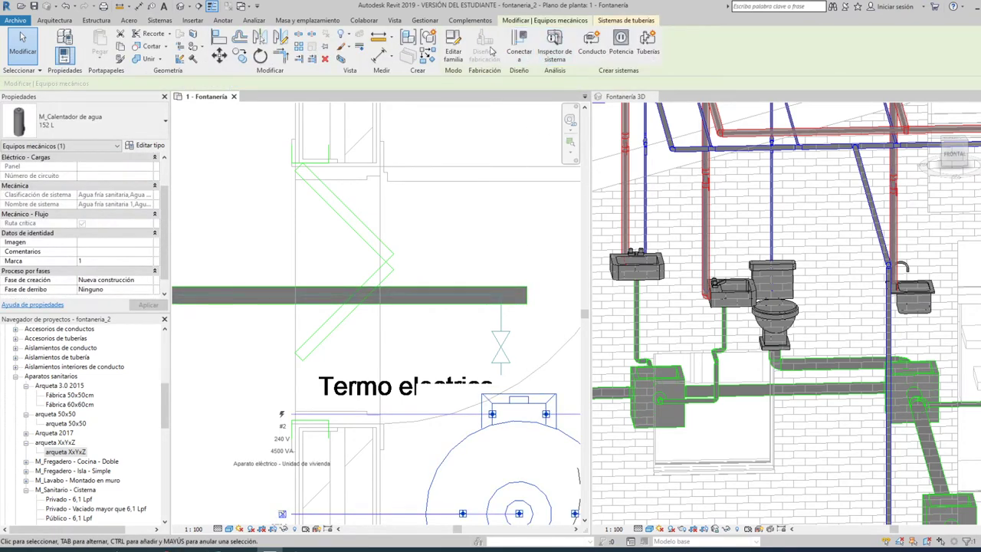
{"action": "left_click", "coordinate": [520, 44]}
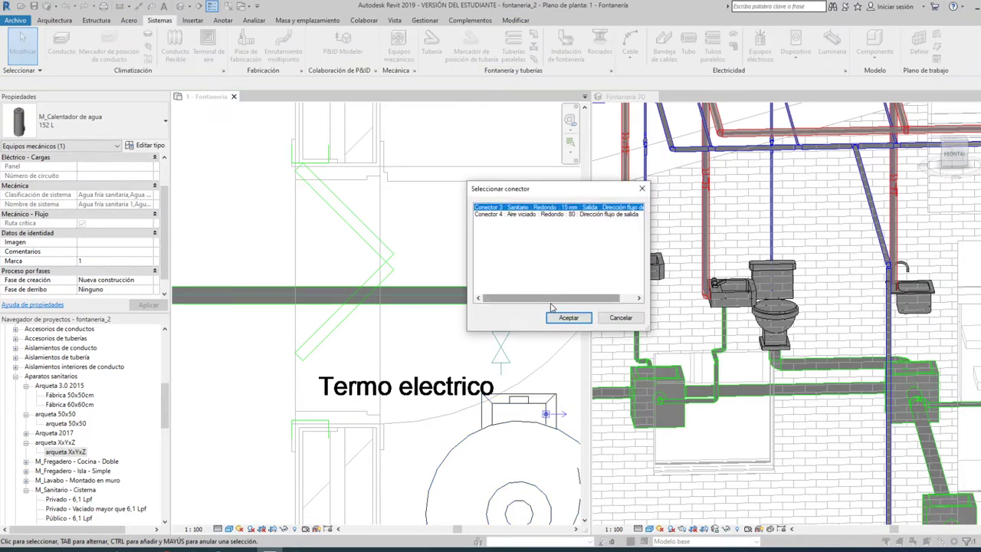
{"action": "left_click", "coordinate": [561, 320]}
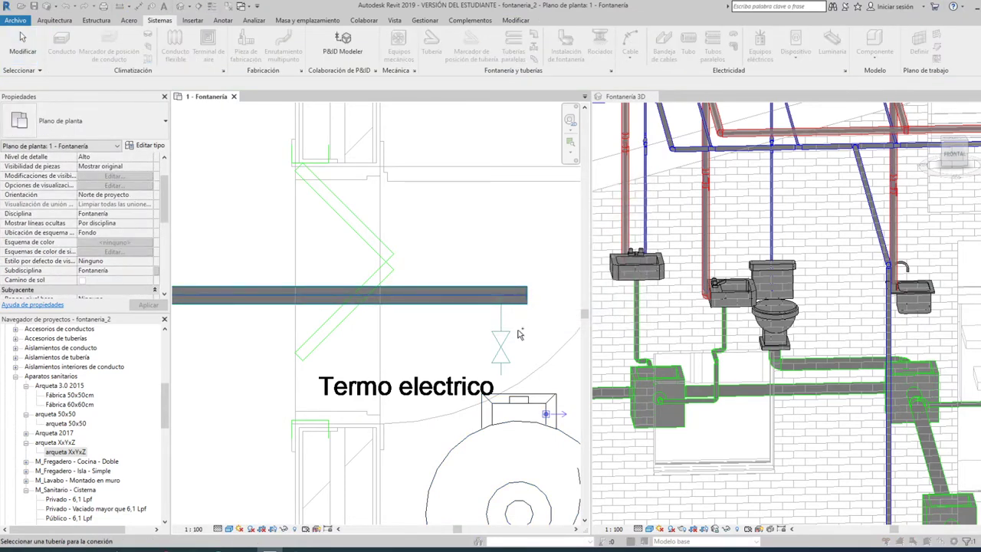
{"action": "left_click", "coordinate": [476, 297]}
{"action": "scroll", "coordinate": [448, 305], "scroll_direction": "down", "scroll_amount": 2}
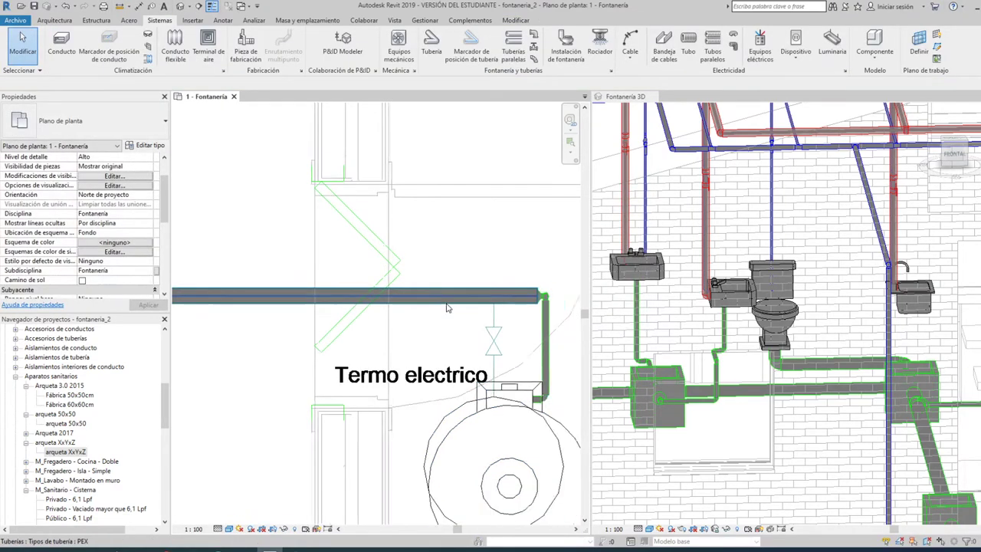
{"action": "scroll", "coordinate": [537, 373], "scroll_direction": "down", "scroll_amount": 2}
{"action": "scroll", "coordinate": [438, 456], "scroll_direction": "down", "scroll_amount": 2}
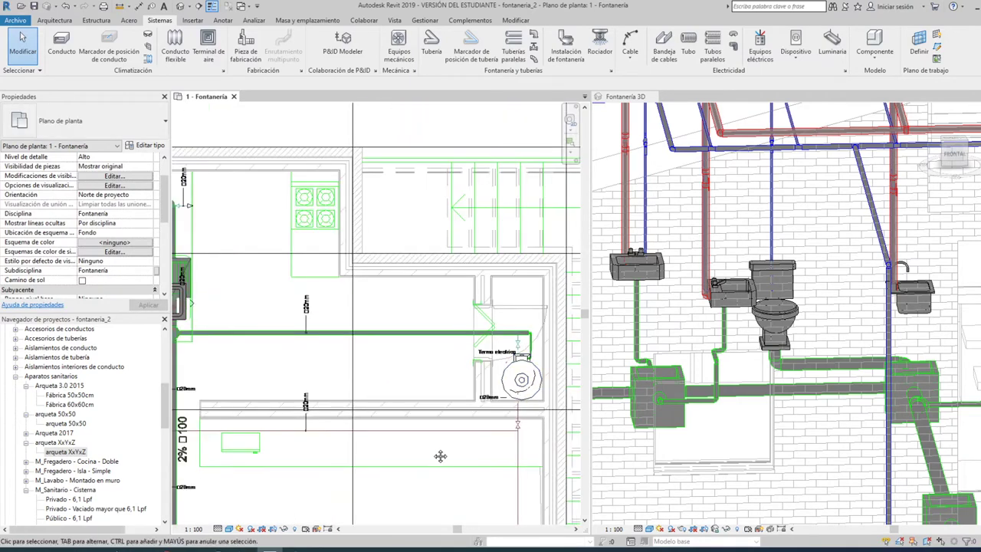
{"action": "scroll", "coordinate": [438, 456], "scroll_direction": "down", "scroll_amount": 2}
{"action": "scroll", "coordinate": [363, 390], "scroll_direction": "down", "scroll_amount": 1}
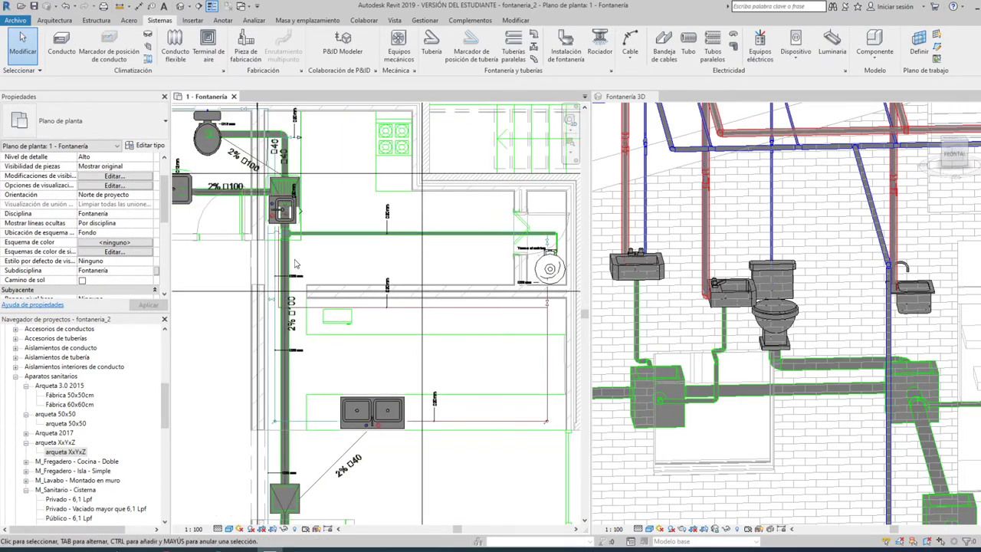
{"action": "scroll", "coordinate": [294, 264], "scroll_direction": "up", "scroll_amount": 2}
{"action": "scroll", "coordinate": [307, 253], "scroll_direction": "up", "scroll_amount": 2}
{"action": "scroll", "coordinate": [325, 244], "scroll_direction": "up", "scroll_amount": 2}
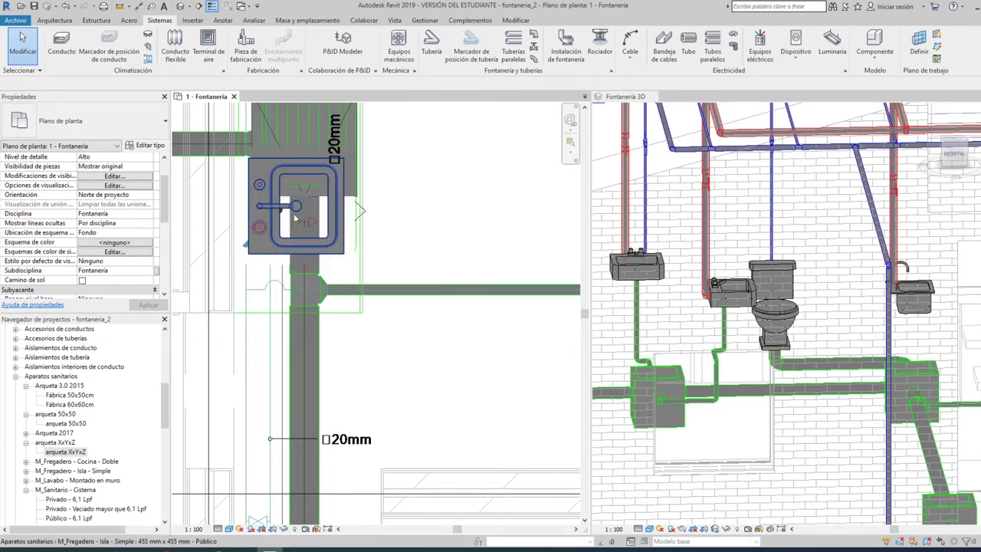
{"action": "left_click", "coordinate": [270, 257]}
{"action": "left_click", "coordinate": [530, 46]}
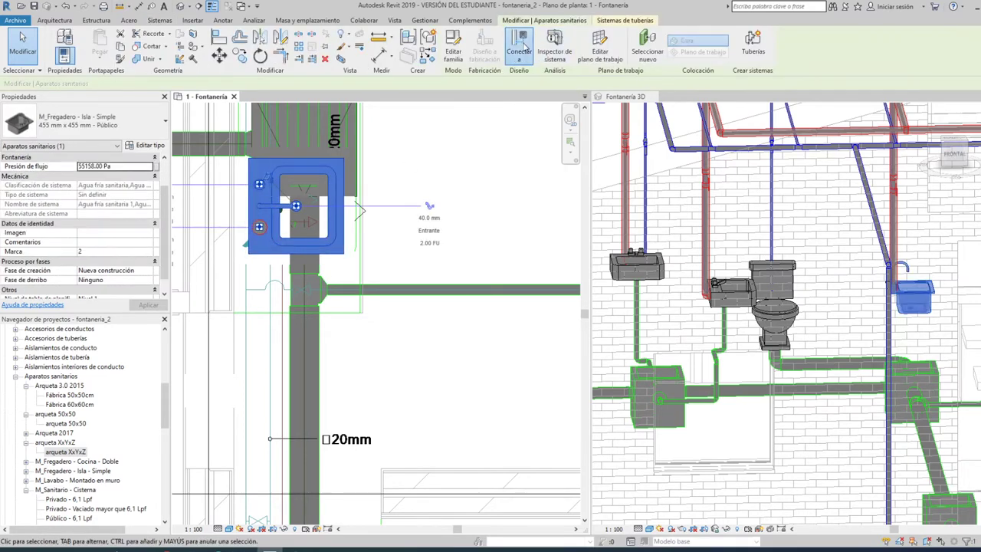
{"action": "left_click", "coordinate": [291, 229]}
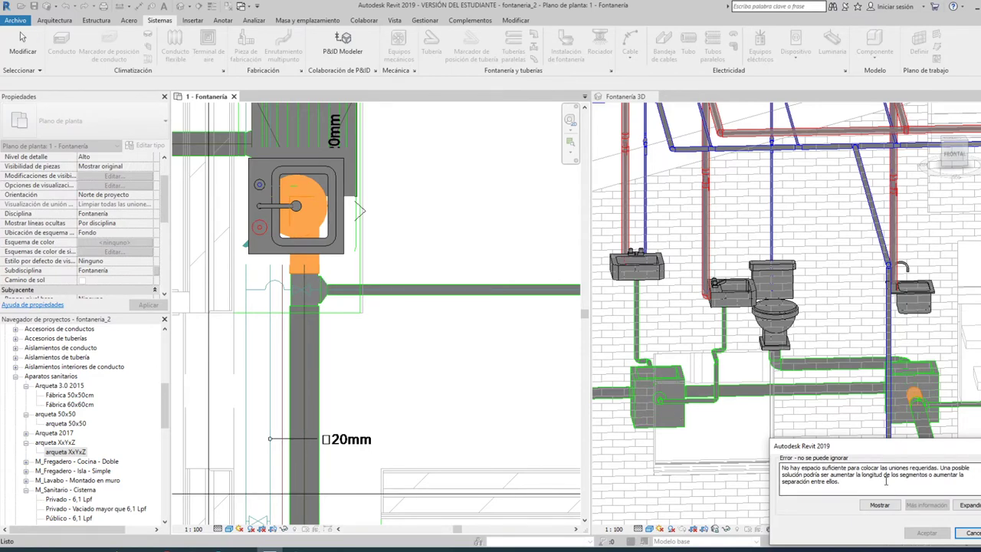
{"action": "key", "text": "Escape"}
{"action": "scroll", "coordinate": [418, 339], "scroll_direction": "down", "scroll_amount": 3}
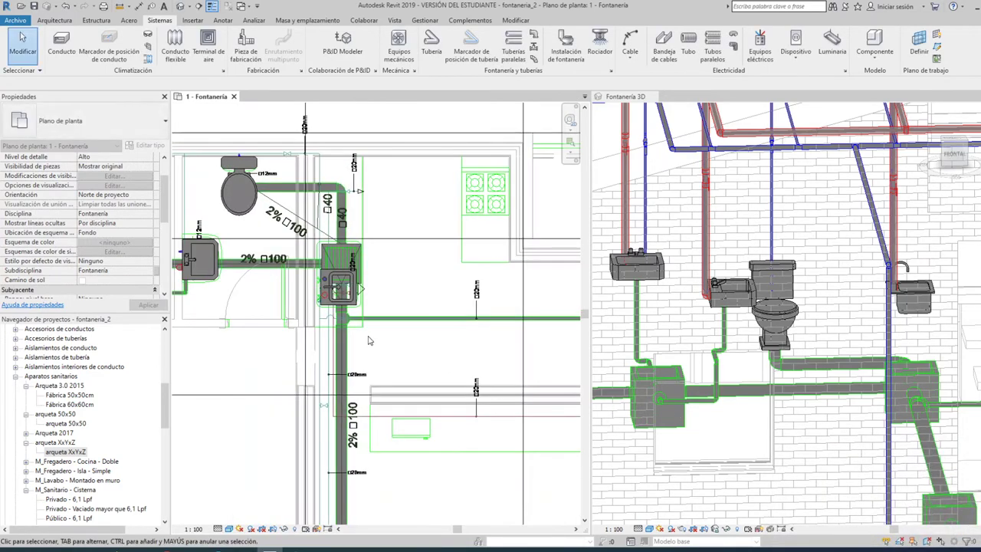
Drag the water heater's horizontal pipe slightly down, away from the island sink
{"action": "mouse_move", "coordinate": [418, 339]}
{"action": "middle_mouse_down"}
{"action": "mouse_move", "coordinate": [350, 320]}
{"action": "mouse_move", "coordinate": [384, 311]}
{"action": "middle_mouse_up"}
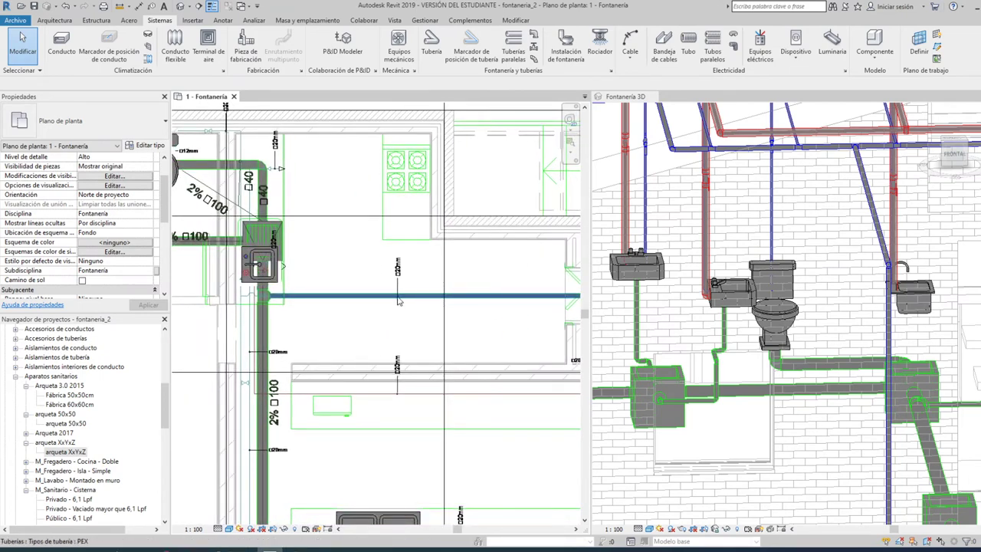
{"action": "left_click", "coordinate": [425, 297]}
{"action": "left_click_drag", "start_coordinate": [427, 310], "coordinate": [411, 315]}
{"action": "scroll", "coordinate": [537, 307], "scroll_direction": "up", "scroll_amount": 2}
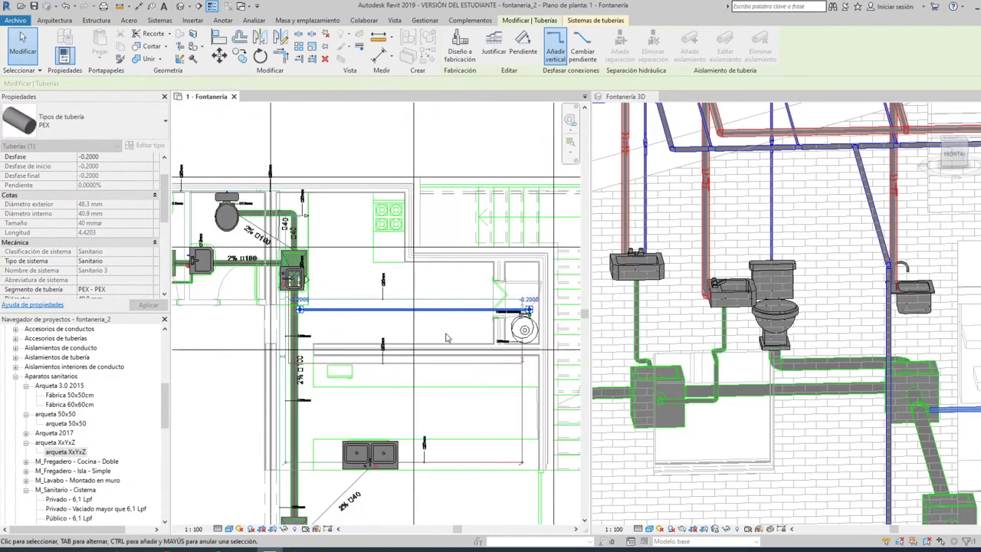
{"action": "middle_click_drag", "start_coordinate": [466, 241], "coordinate": [529, 310]}
{"action": "scroll", "coordinate": [529, 311], "scroll_direction": "up", "scroll_amount": 2}
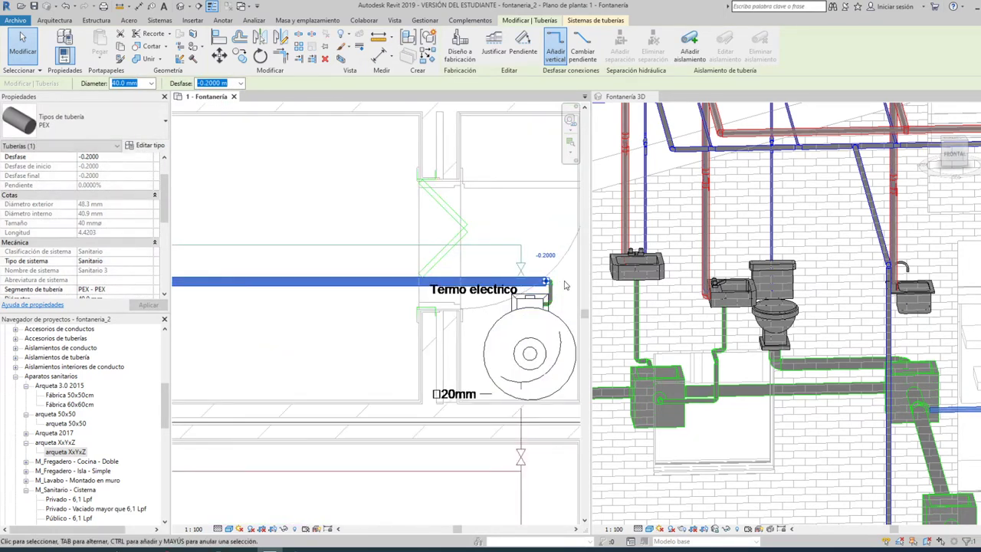
{"action": "scroll", "coordinate": [320, 326], "scroll_direction": "down", "scroll_amount": 1}
{"action": "scroll", "coordinate": [321, 326], "scroll_direction": "down", "scroll_amount": 2}
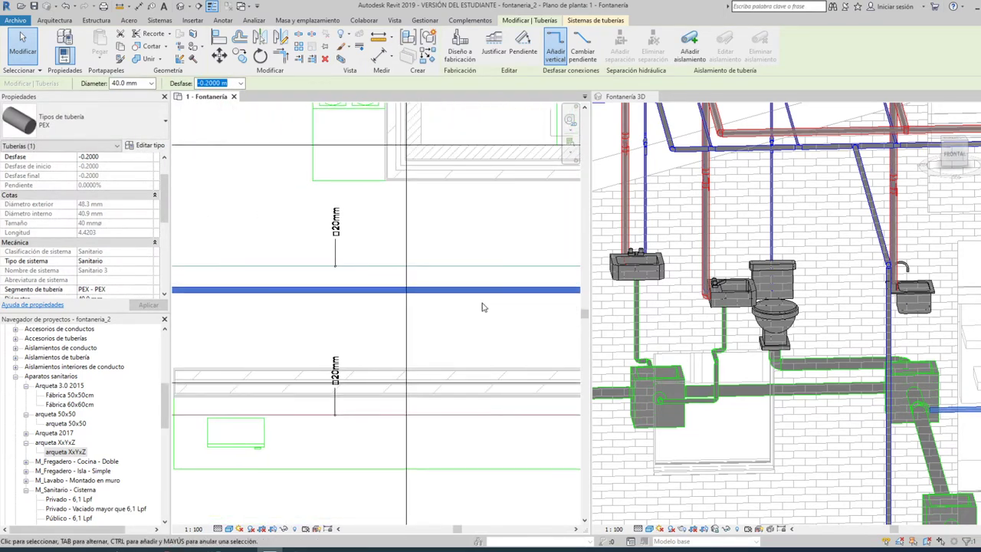
{"action": "scroll", "coordinate": [240, 269], "scroll_direction": "up", "scroll_amount": 2}
{"action": "key", "text": "Escape"}
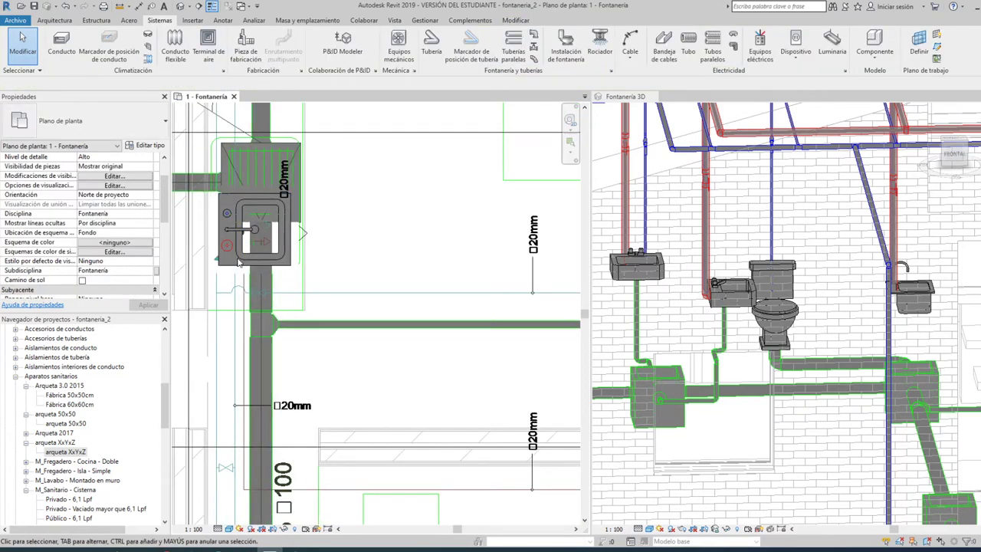
Attempt to connect the island sink to the drain pipe and dismiss the insufficient-space error
{"action": "left_click", "coordinate": [242, 260]}
{"action": "left_click", "coordinate": [519, 50]}
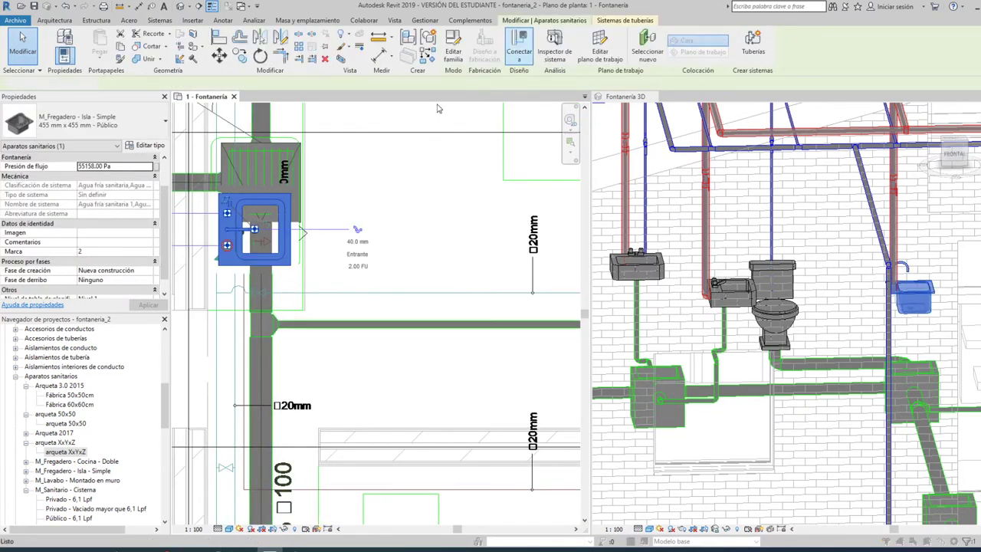
{"action": "left_click", "coordinate": [274, 288]}
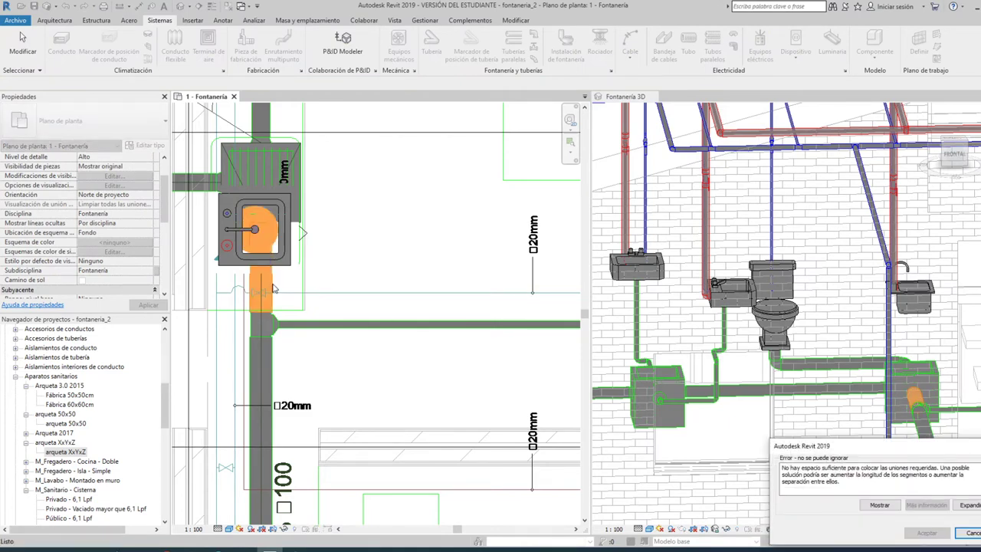
{"action": "key", "text": "Escape"}
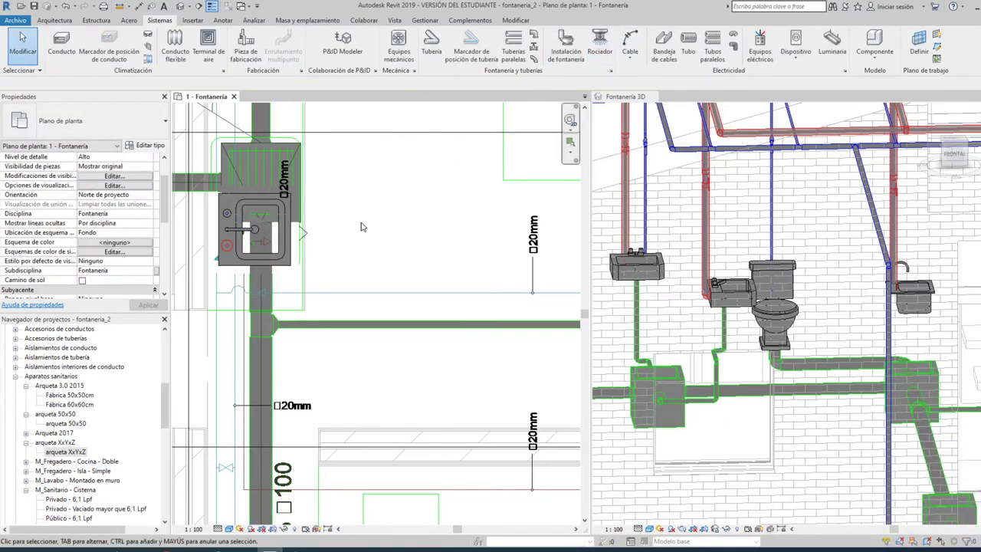
{"action": "middle_click_drag", "start_coordinate": [363, 227], "coordinate": [376, 325]}
{"action": "scroll", "coordinate": [398, 287], "scroll_direction": "up", "scroll_amount": 3}
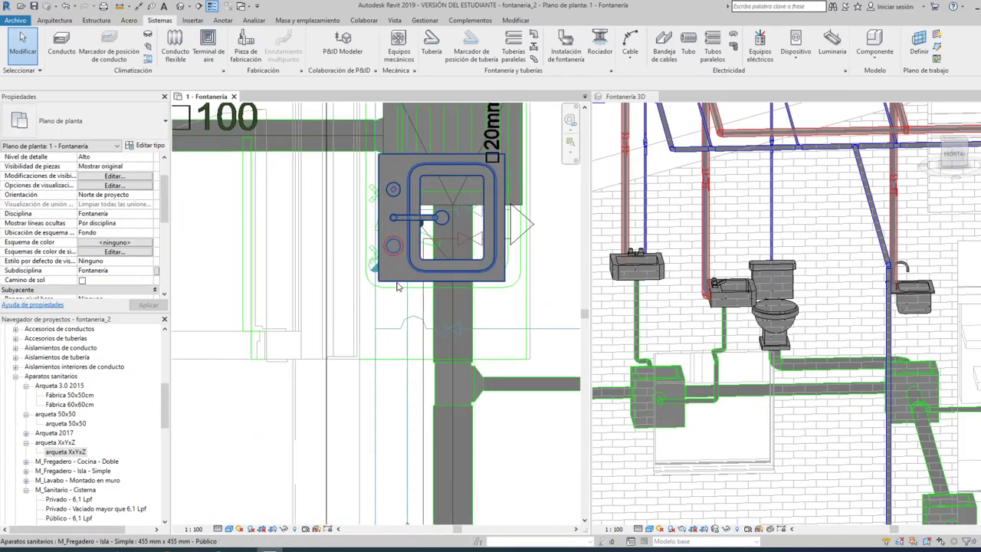
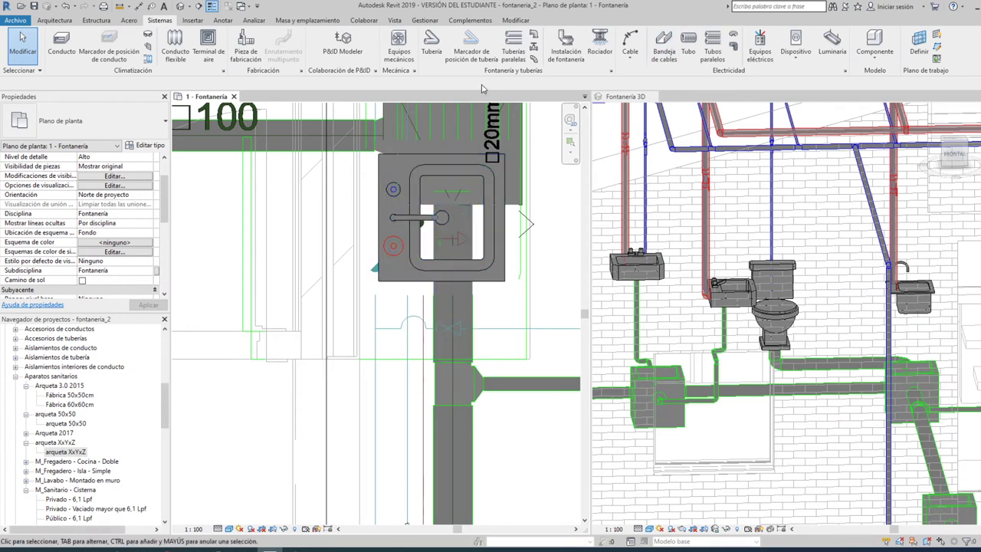
Draw a short 32 mm PEX sanitary pipe just below the sink
{"action": "left_click", "coordinate": [433, 42]}
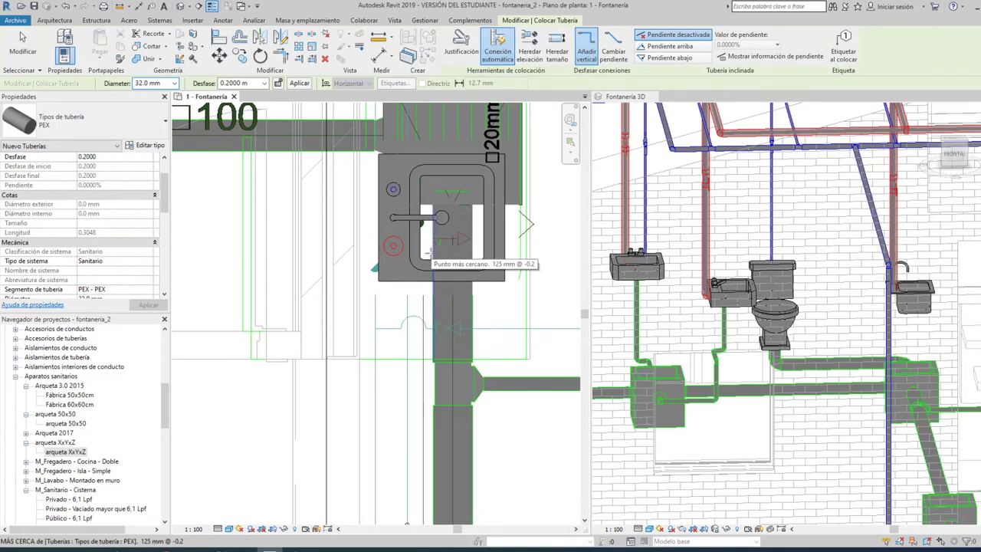
{"action": "scroll", "coordinate": [430, 253], "scroll_direction": "up", "scroll_amount": 2}
{"action": "scroll", "coordinate": [430, 253], "scroll_direction": "up", "scroll_amount": 2}
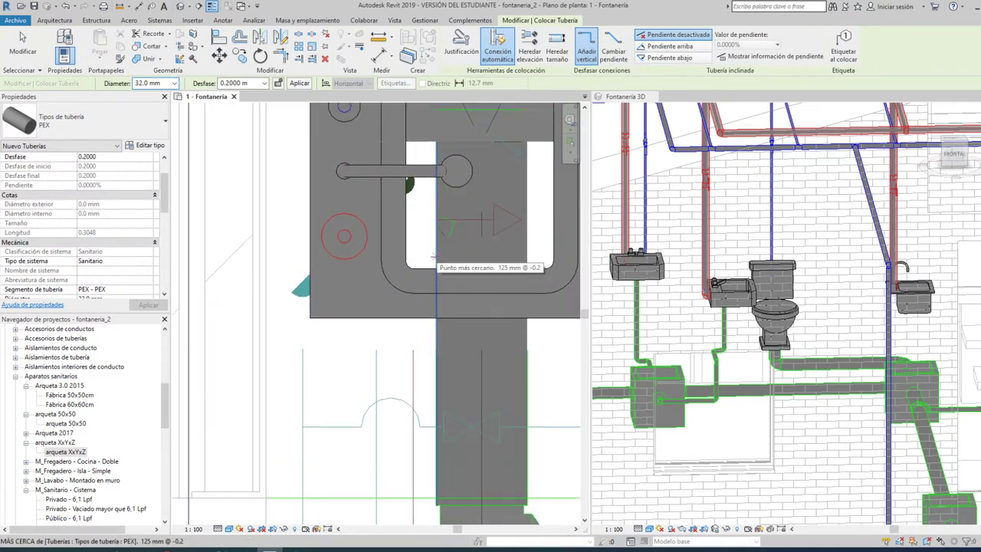
{"action": "left_click", "coordinate": [433, 340]}
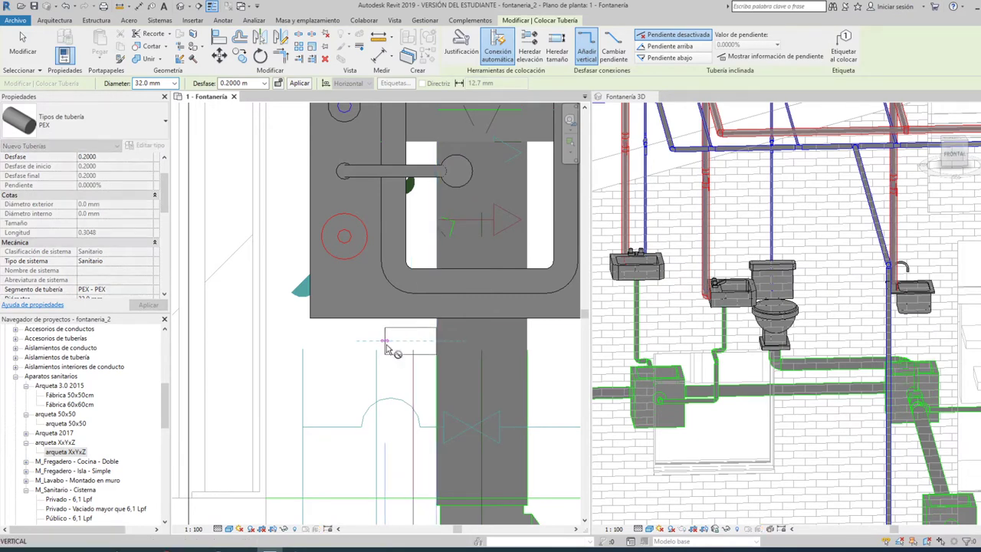
{"action": "left_click", "coordinate": [387, 349]}
{"action": "key", "text": "Escape"}
{"action": "key", "text": "Escape"}
{"action": "scroll", "coordinate": [383, 357], "scroll_direction": "down", "scroll_amount": 2}
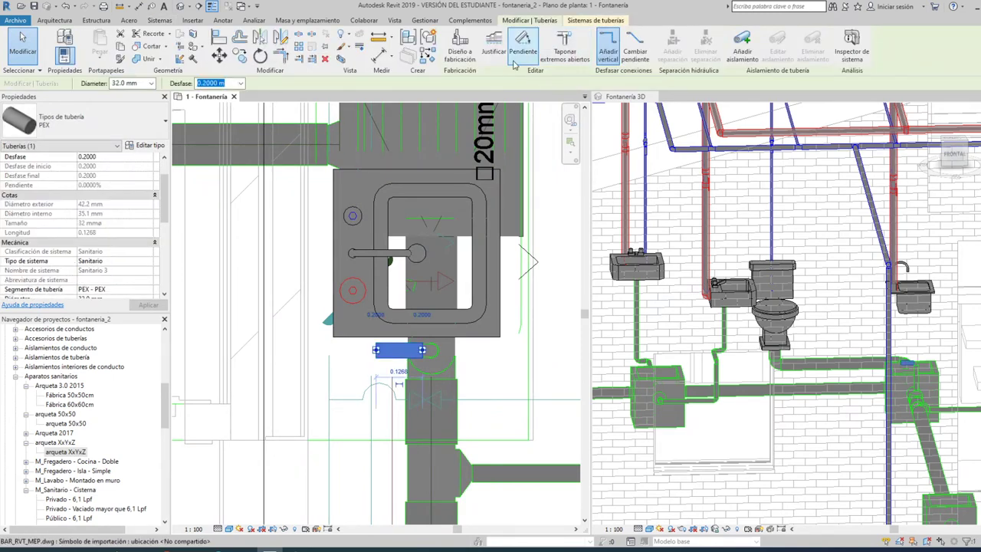
Try connecting the sink's drain into the short pipe, which raises a no-space-for-fittings error
{"action": "key", "text": "Escape"}
{"action": "left_click", "coordinate": [494, 175]}
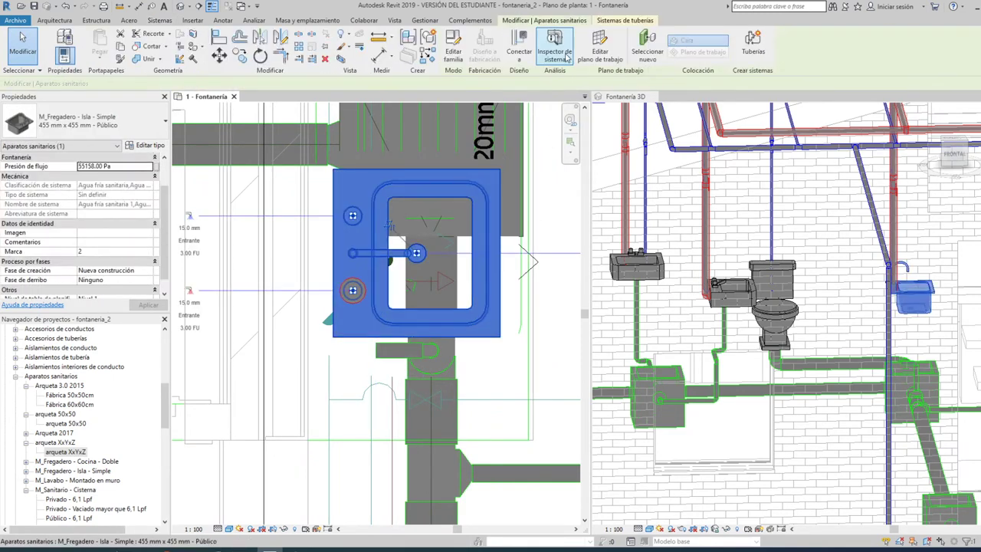
{"action": "left_click", "coordinate": [512, 44]}
{"action": "left_click", "coordinate": [387, 355]}
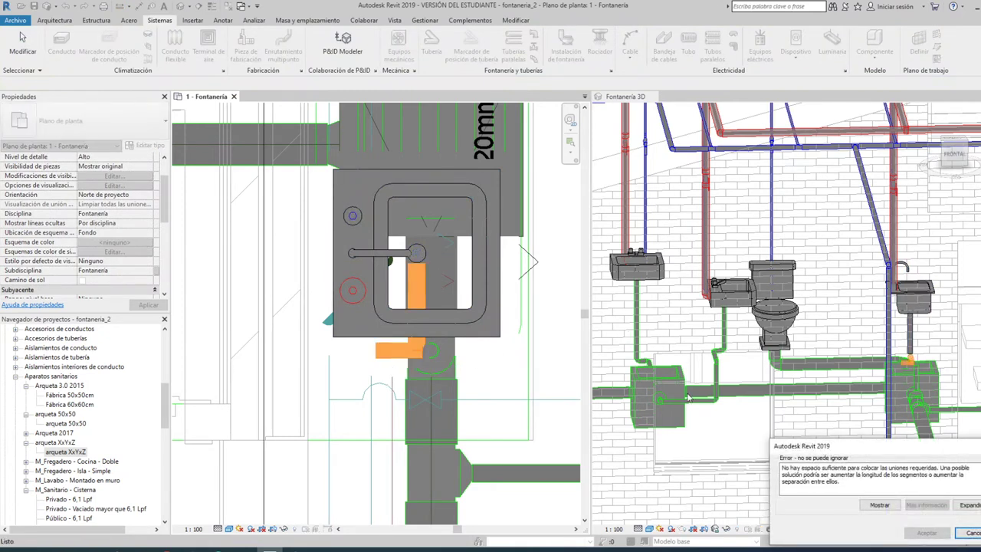
Inspect the failed connection in the Fontanería 3D view and cancel the error
{"action": "left_click", "coordinate": [846, 385]}
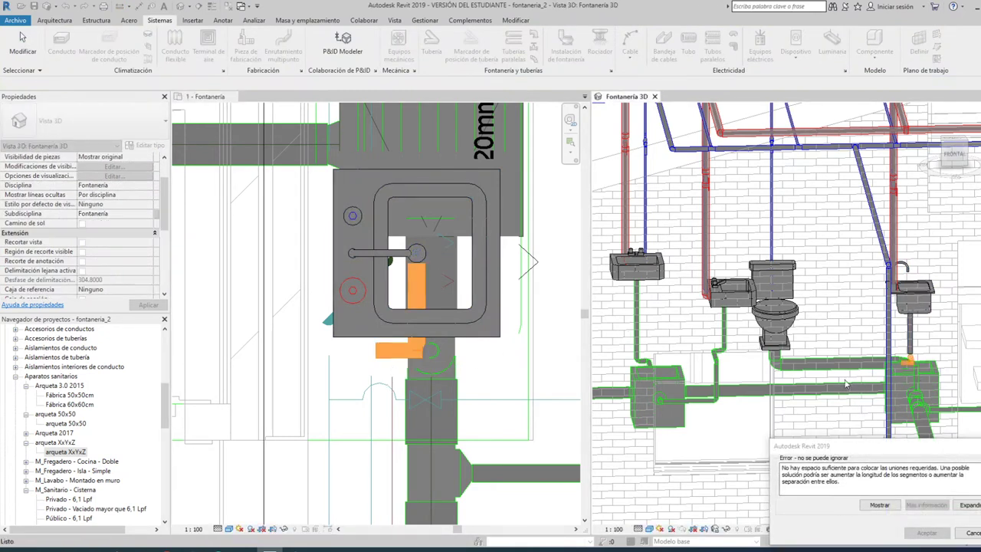
{"action": "scroll", "coordinate": [926, 379], "scroll_direction": "up", "scroll_amount": 3}
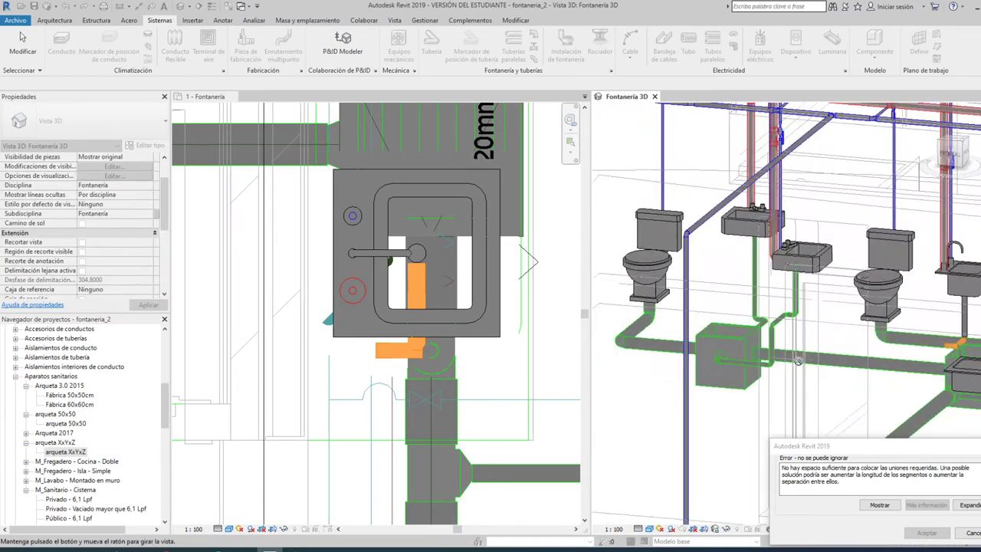
{"action": "middle_click_drag", "start_coordinate": [926, 379], "coordinate": [725, 359], "text": "shift"}
{"action": "scroll", "coordinate": [726, 359], "scroll_direction": "down", "scroll_amount": 3}
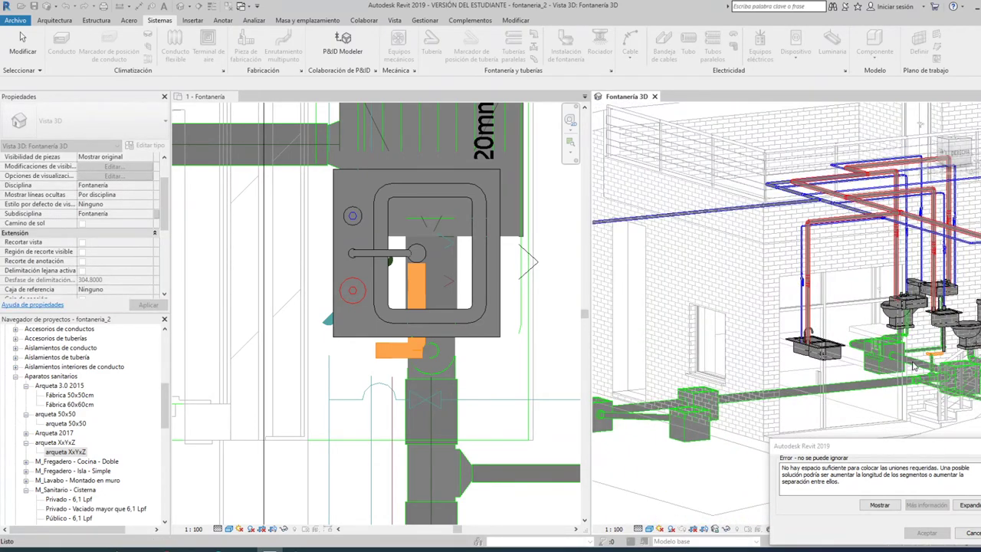
{"action": "scroll", "coordinate": [914, 368], "scroll_direction": "up", "scroll_amount": 2}
{"action": "scroll", "coordinate": [882, 369], "scroll_direction": "up", "scroll_amount": 2}
{"action": "scroll", "coordinate": [851, 370], "scroll_direction": "up", "scroll_amount": 2}
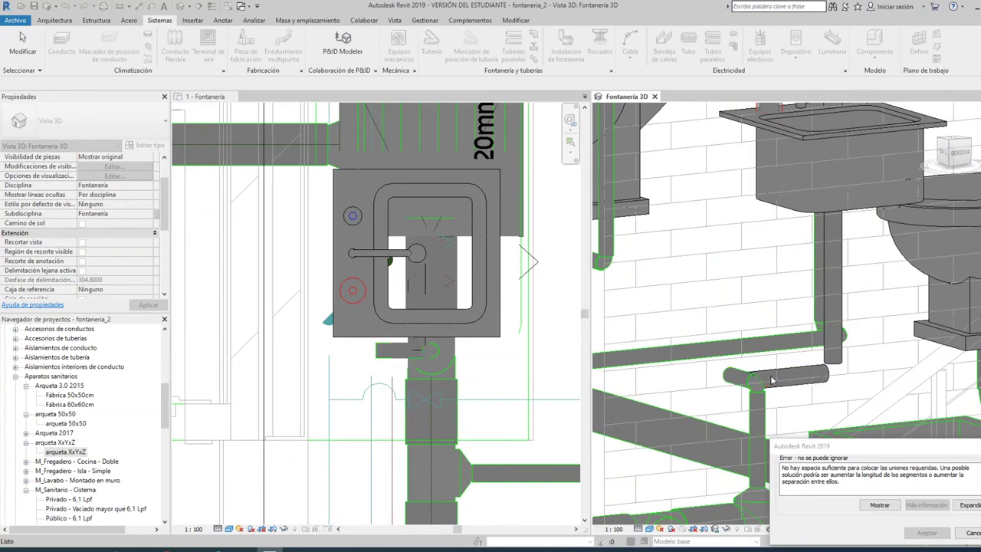
{"action": "left_click", "coordinate": [971, 532]}
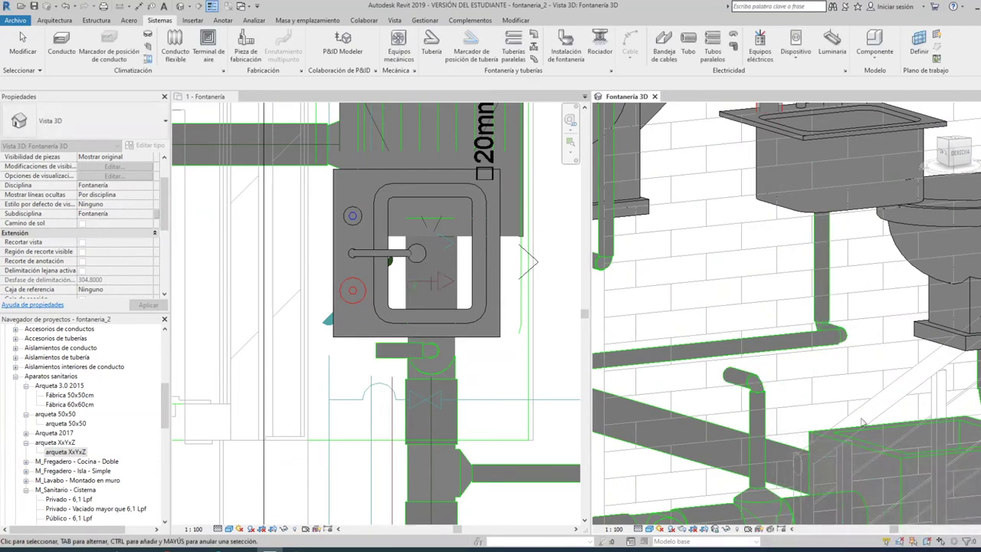
Orbit around the sink to view the short drain stub beneath it by the wall
{"action": "scroll", "coordinate": [766, 398], "scroll_direction": "down", "scroll_amount": 2}
{"action": "scroll", "coordinate": [813, 408], "scroll_direction": "down", "scroll_amount": 2}
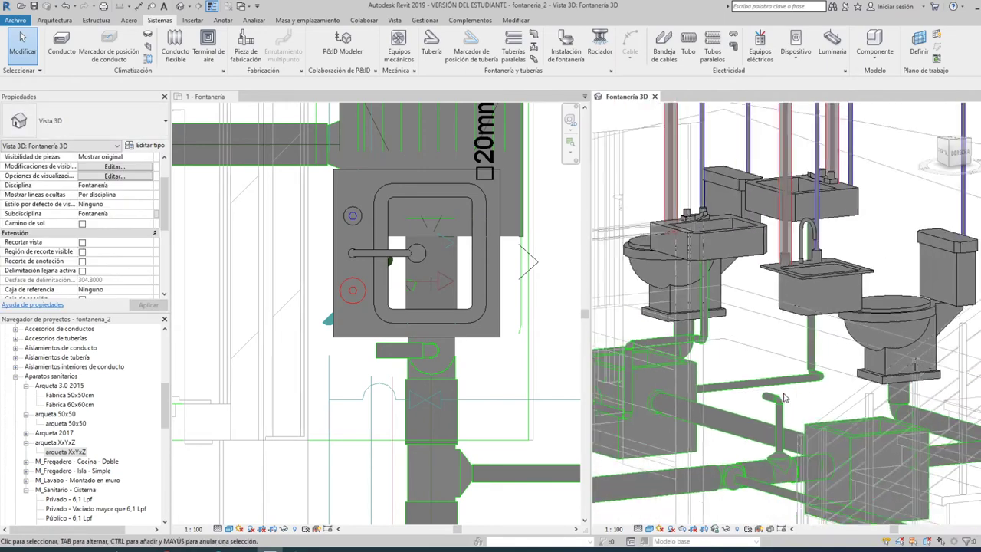
{"action": "middle_click_drag", "start_coordinate": [813, 408], "coordinate": [828, 416], "text": "shift"}
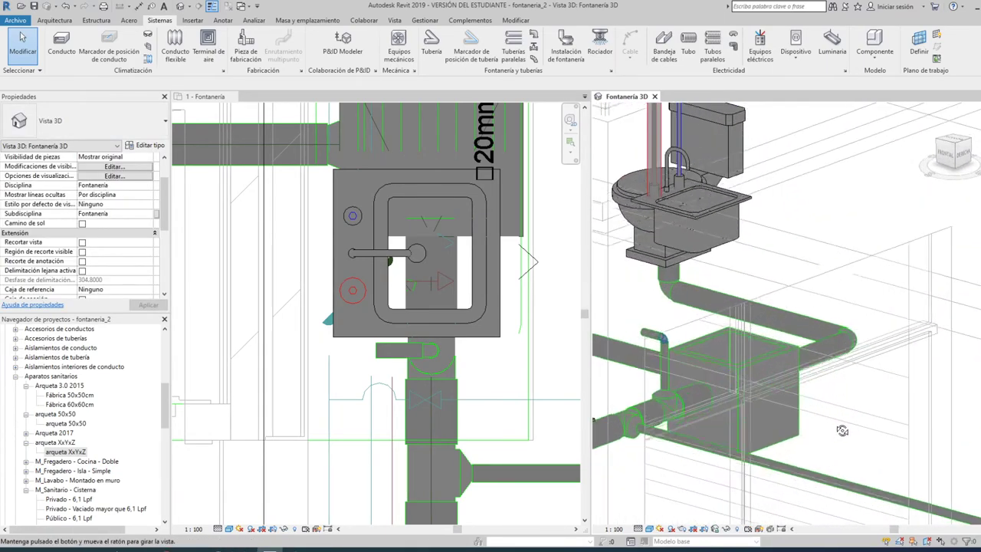
{"action": "mouse_move", "coordinate": [828, 416]}
{"action": "middle_mouse_down", "text": "shift"}
{"action": "mouse_move", "coordinate": [872, 384]}
{"action": "mouse_move", "coordinate": [797, 391]}
{"action": "middle_mouse_up", "text": "shift"}
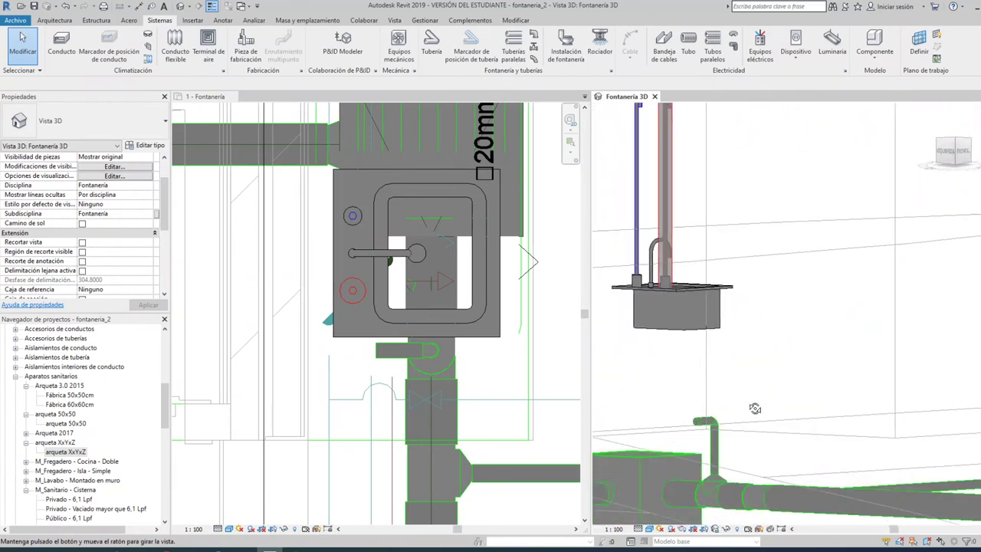
{"action": "middle_click_drag", "start_coordinate": [797, 391], "coordinate": [749, 412], "text": "shift"}
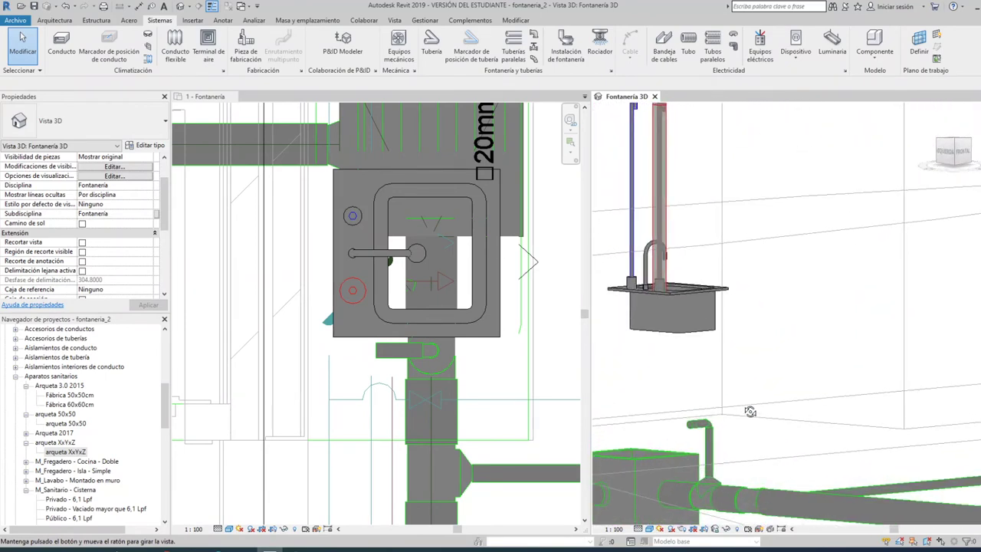
In the floor plan, start a new pipe and set its offset to -0.2 m
{"action": "left_click", "coordinate": [397, 351]}
{"action": "scroll", "coordinate": [435, 381], "scroll_direction": "up", "scroll_amount": 2}
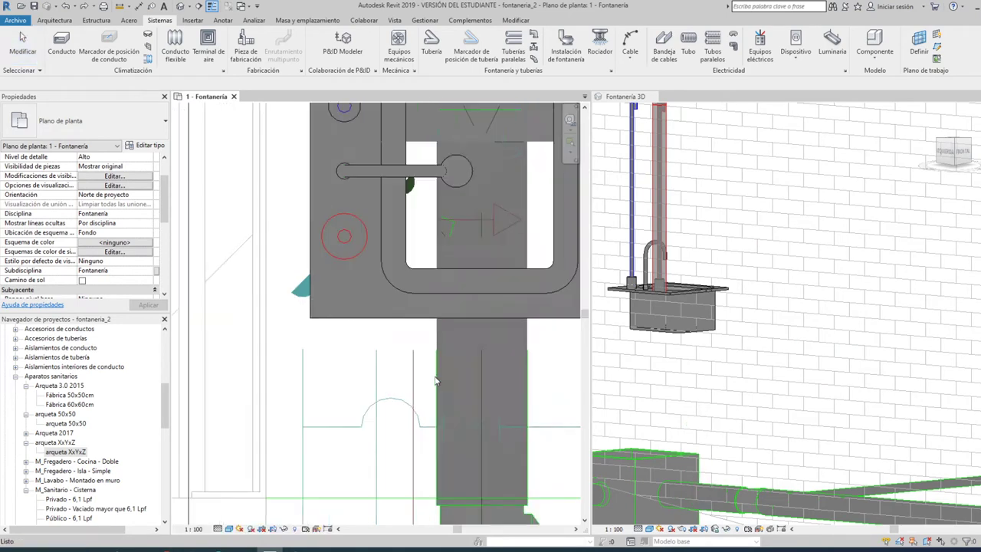
{"action": "scroll", "coordinate": [441, 330], "scroll_direction": "down", "scroll_amount": 1}
{"action": "scroll", "coordinate": [458, 323], "scroll_direction": "down", "scroll_amount": 2}
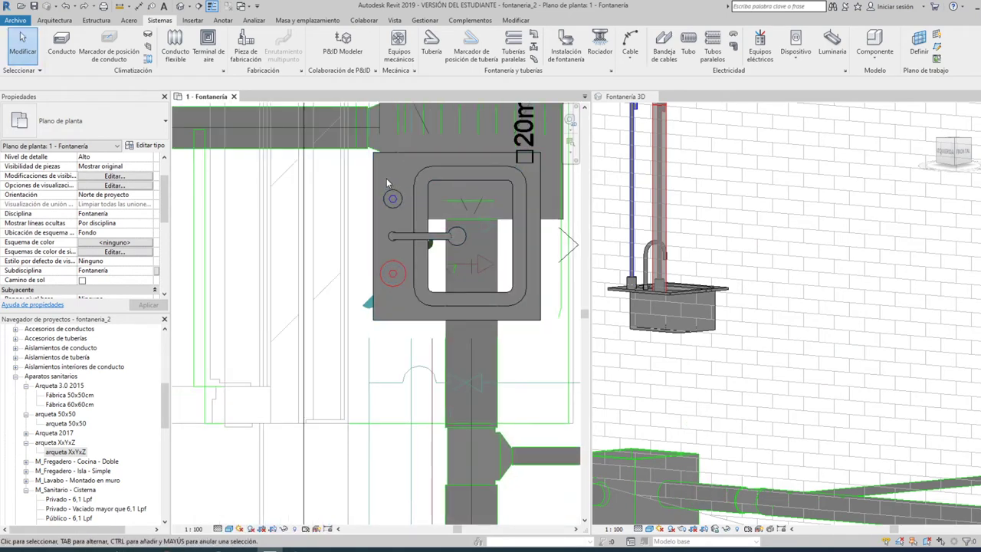
{"action": "left_click", "coordinate": [431, 44]}
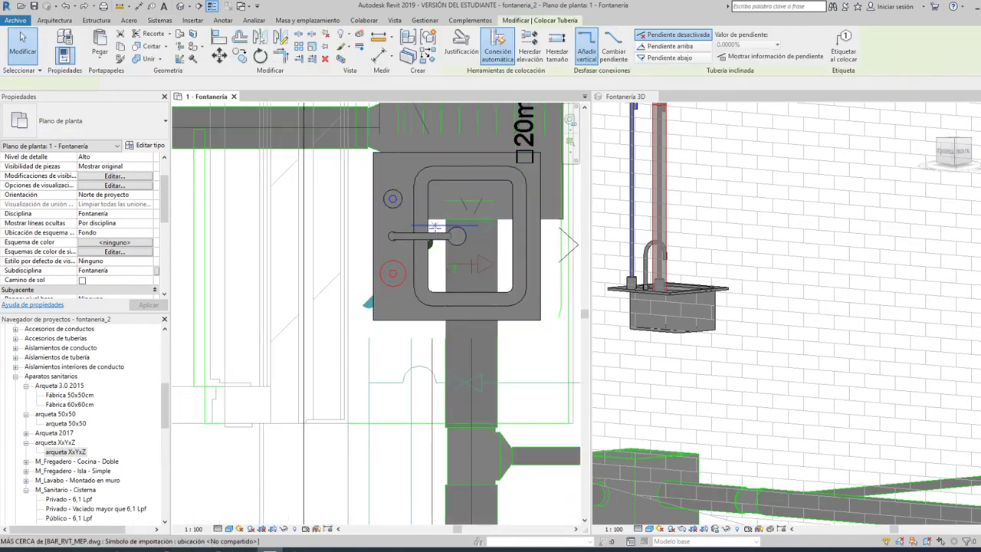
{"action": "left_click", "coordinate": [458, 48]}
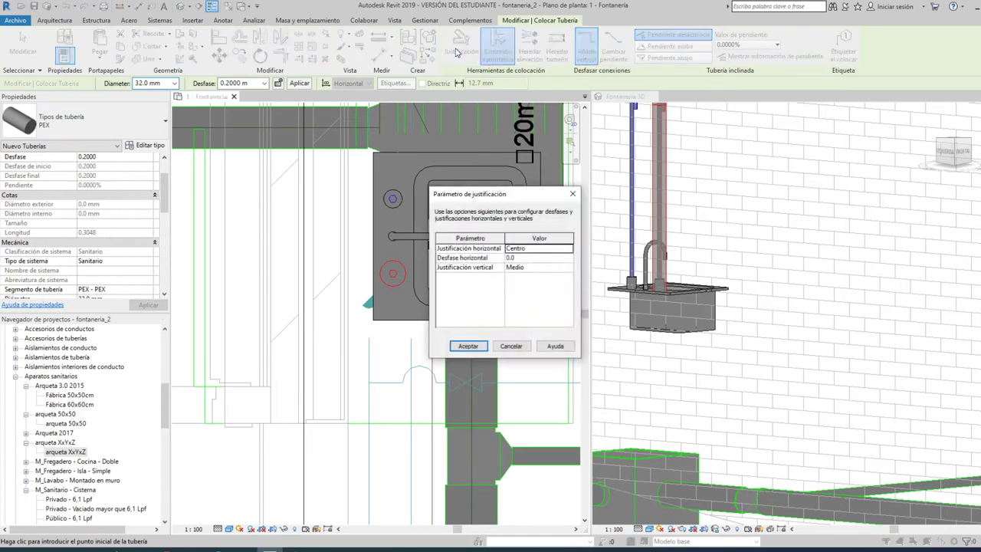
{"action": "left_click", "coordinate": [467, 346]}
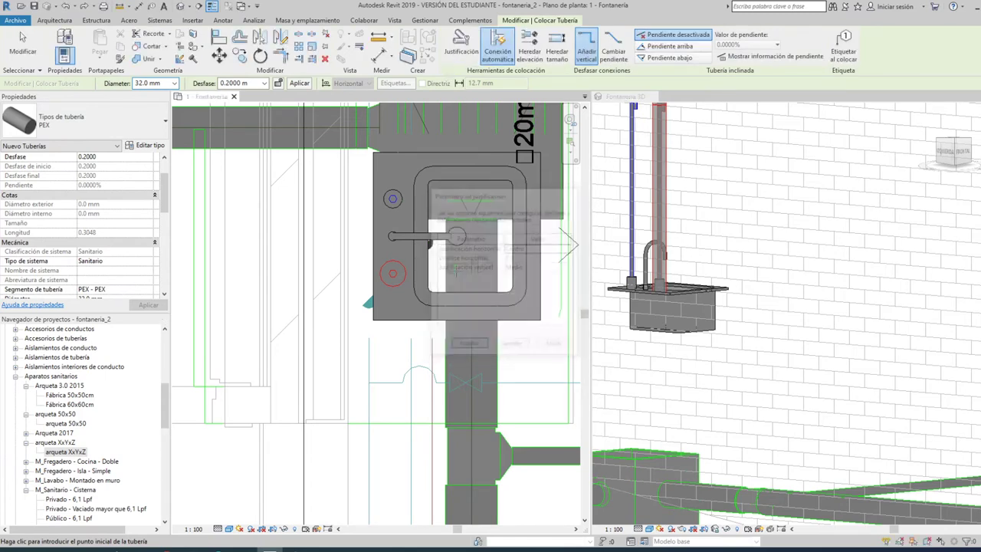
{"action": "double_click", "coordinate": [249, 83]}
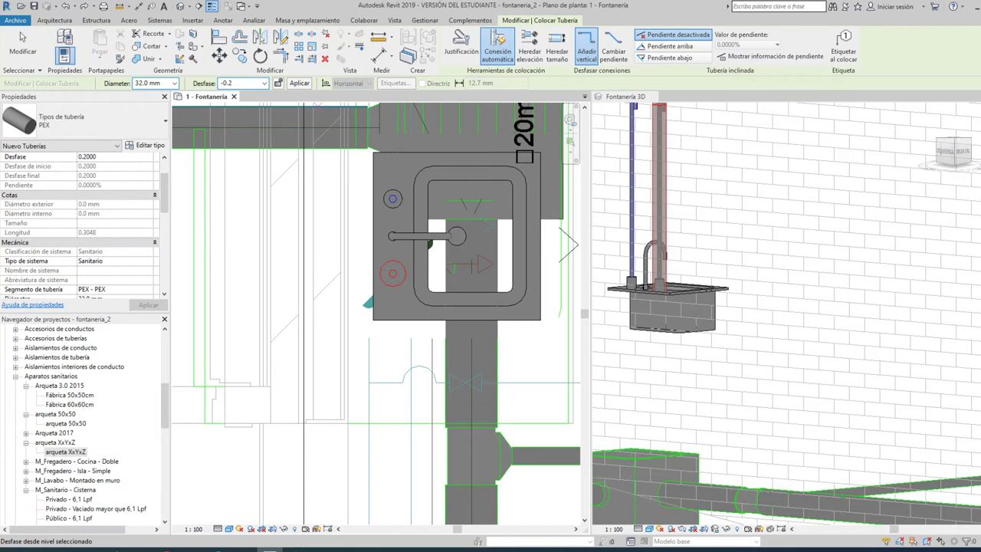
Run the pipe from the arqueta's connector up to a point beside the sink
{"action": "scroll", "coordinate": [263, 201], "scroll_direction": "down", "scroll_amount": 1}
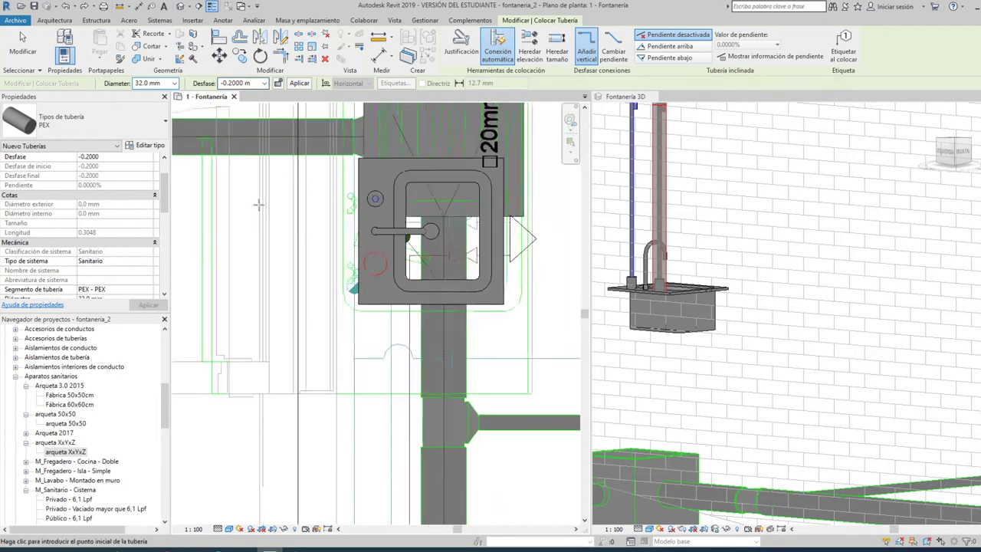
{"action": "scroll", "coordinate": [263, 201], "scroll_direction": "down", "scroll_amount": 1}
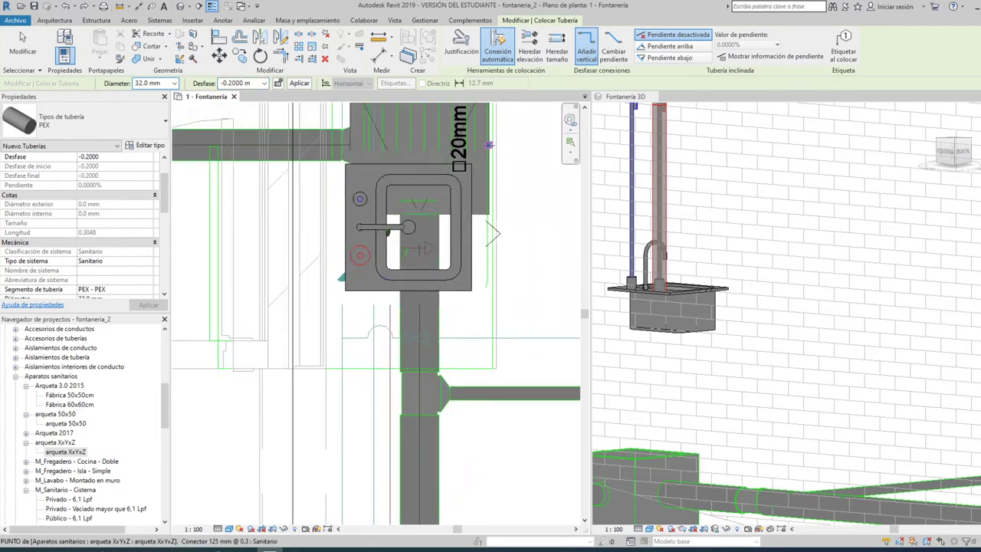
{"action": "left_click", "coordinate": [505, 144]}
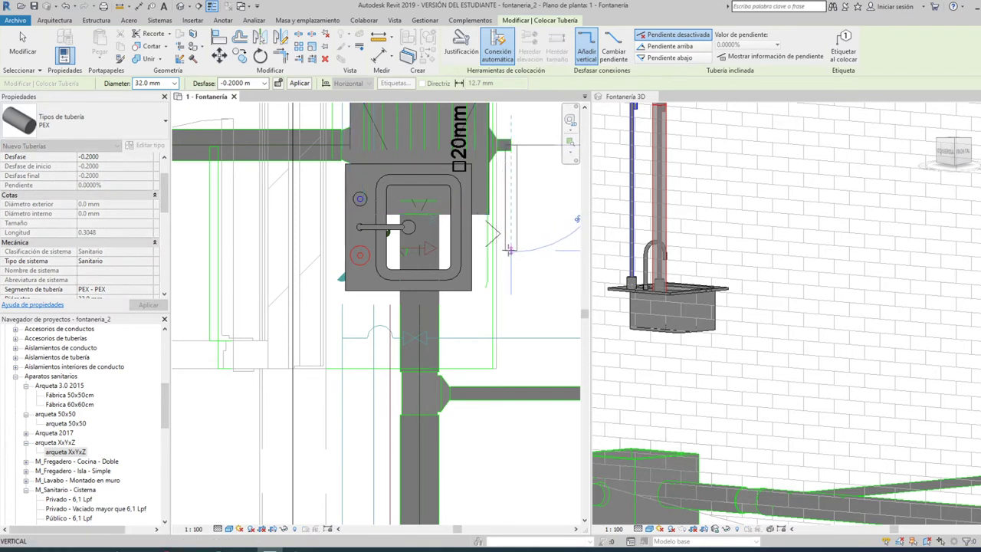
{"action": "left_click", "coordinate": [508, 249]}
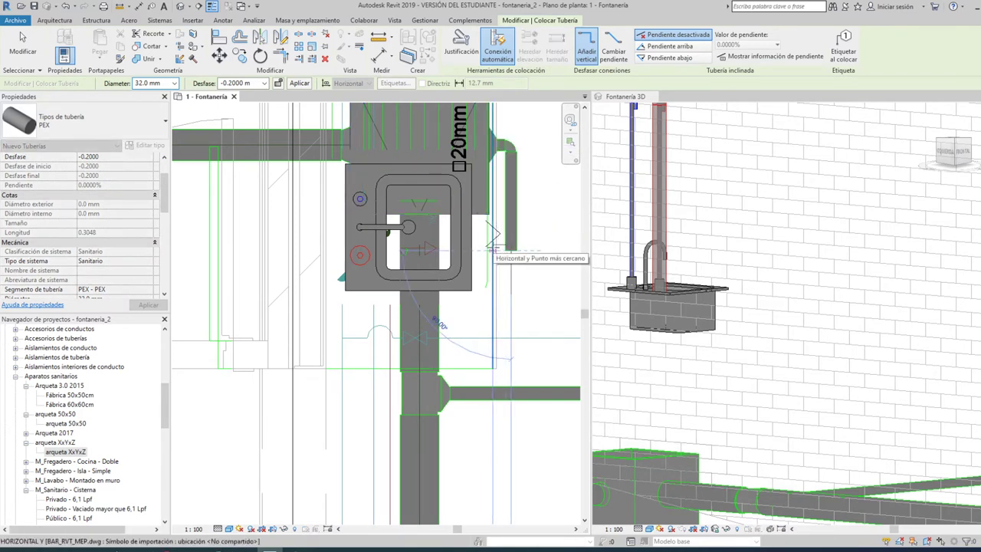
{"action": "key", "text": "Escape"}
{"action": "key", "text": "Escape"}
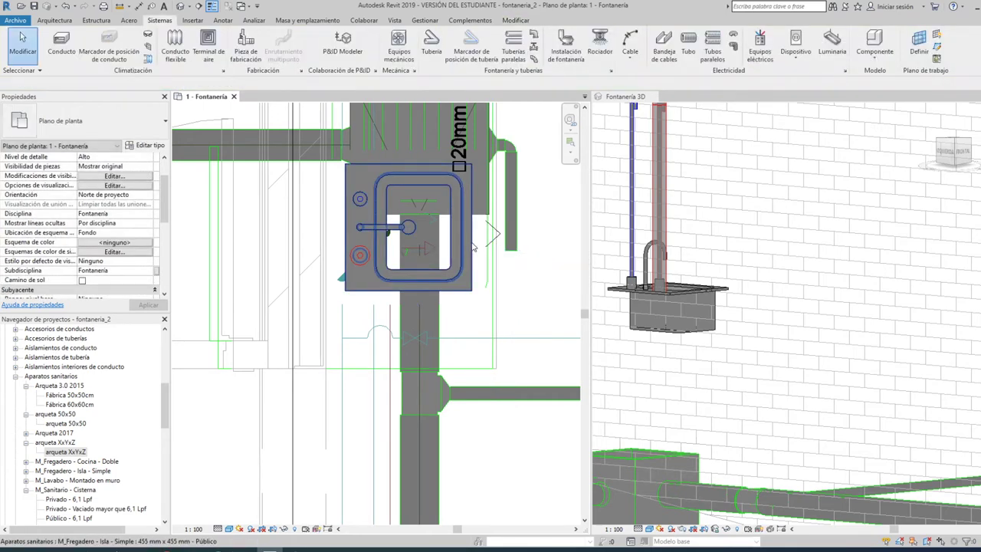
Undo the first connection attempt, then connect the sink's drain into the vertical pipe beside it
{"action": "left_click", "coordinate": [519, 46]}
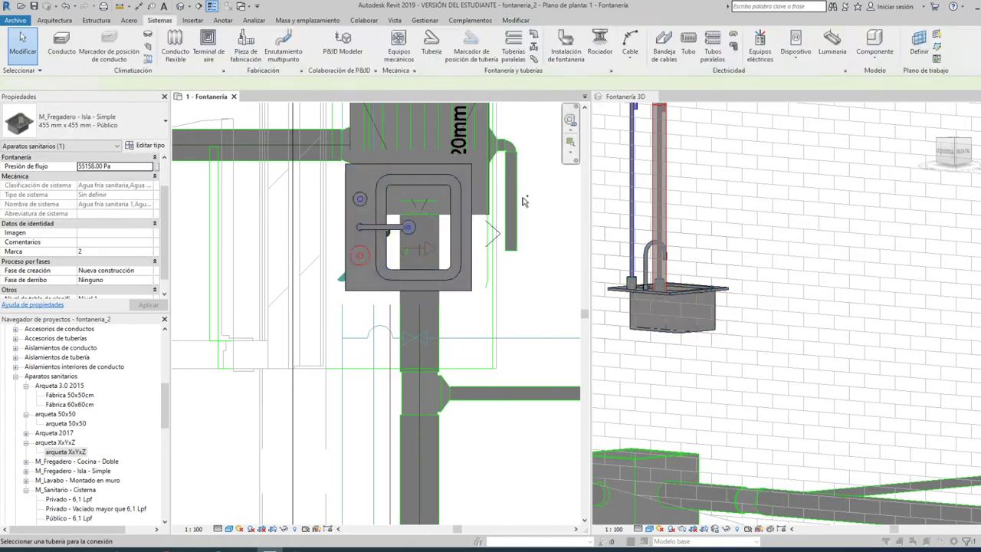
{"action": "left_click", "coordinate": [510, 232]}
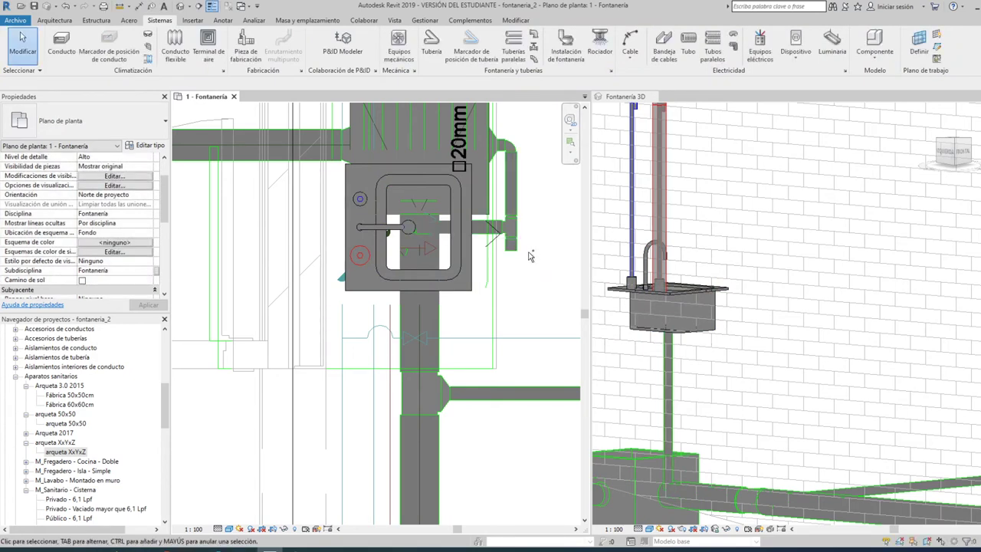
{"action": "key", "text": "ctrl+z"}
{"action": "left_click", "coordinate": [511, 246]}
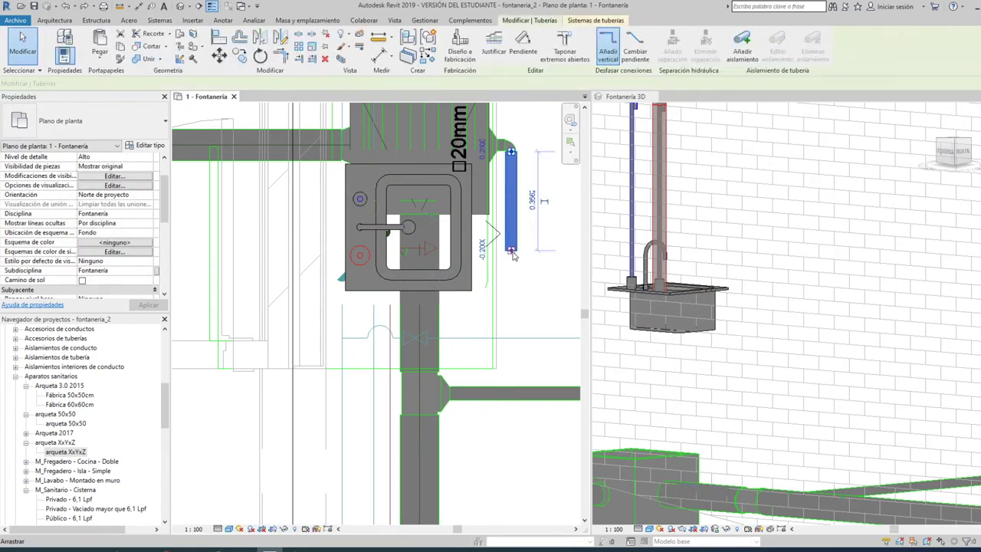
{"action": "key", "text": "ctrl+z"}
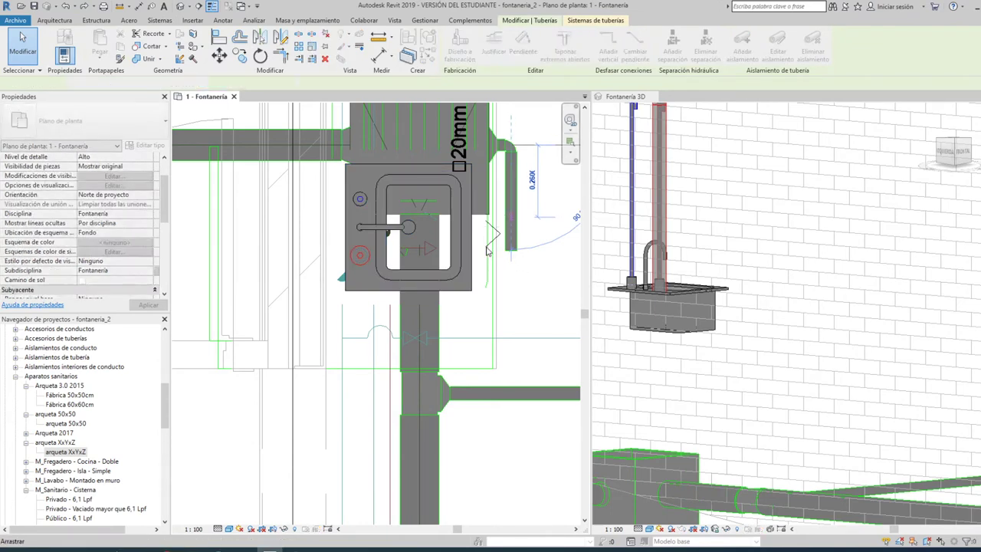
{"action": "left_click", "coordinate": [469, 234]}
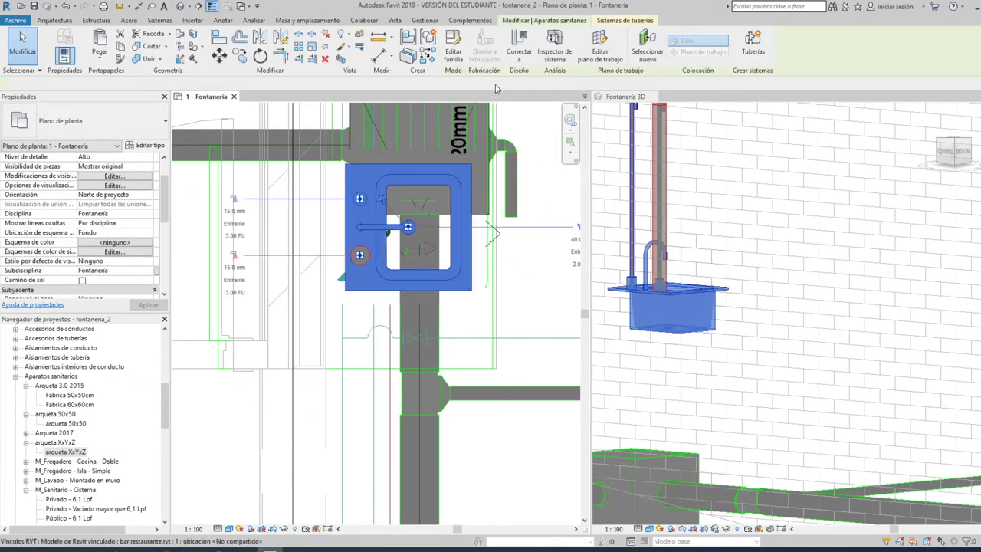
{"action": "left_click", "coordinate": [520, 42]}
{"action": "left_click", "coordinate": [510, 191]}
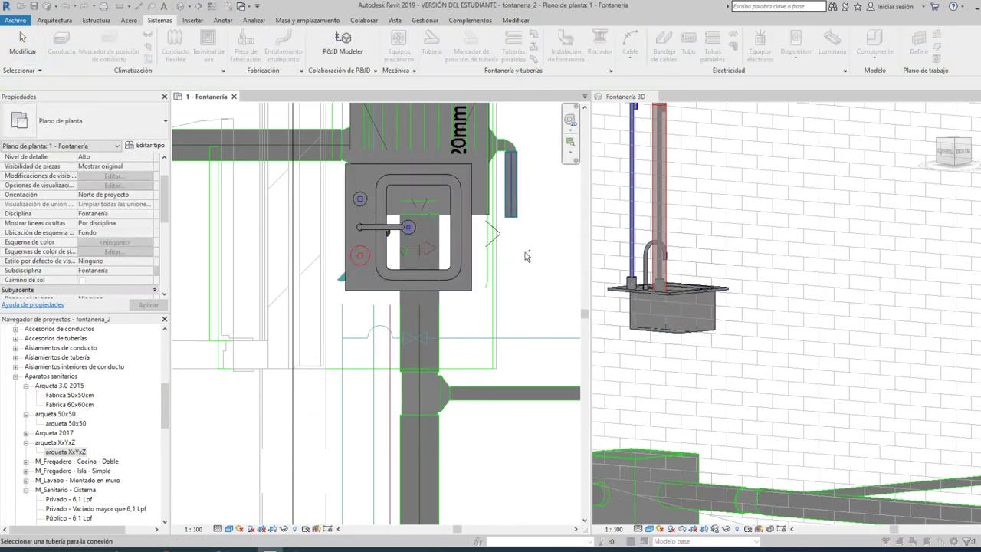
Zoom into the pipes under the sink in 3D and select the short horizontal connecting pipe
{"action": "scroll", "coordinate": [671, 407], "scroll_direction": "up", "scroll_amount": 1}
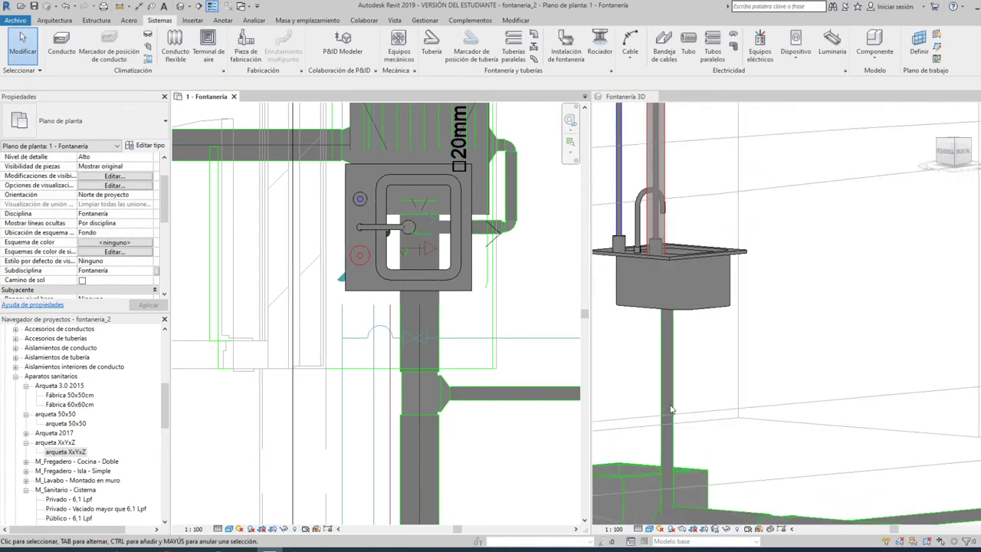
{"action": "scroll", "coordinate": [671, 406], "scroll_direction": "up", "scroll_amount": 1}
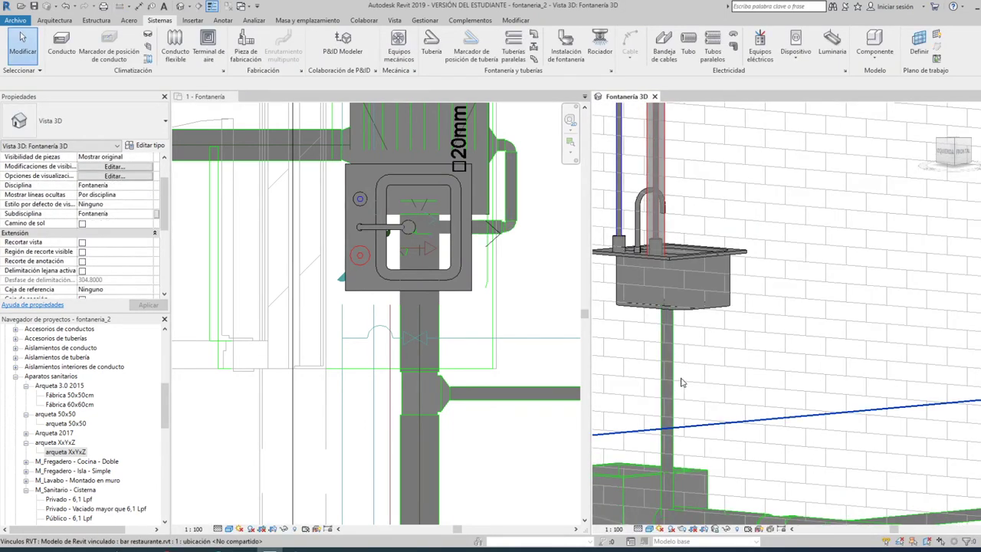
{"action": "scroll", "coordinate": [679, 356], "scroll_direction": "up", "scroll_amount": 1}
{"action": "scroll", "coordinate": [677, 368], "scroll_direction": "up", "scroll_amount": 1}
{"action": "scroll", "coordinate": [677, 377], "scroll_direction": "up", "scroll_amount": 1}
{"action": "scroll", "coordinate": [676, 377], "scroll_direction": "up", "scroll_amount": 1}
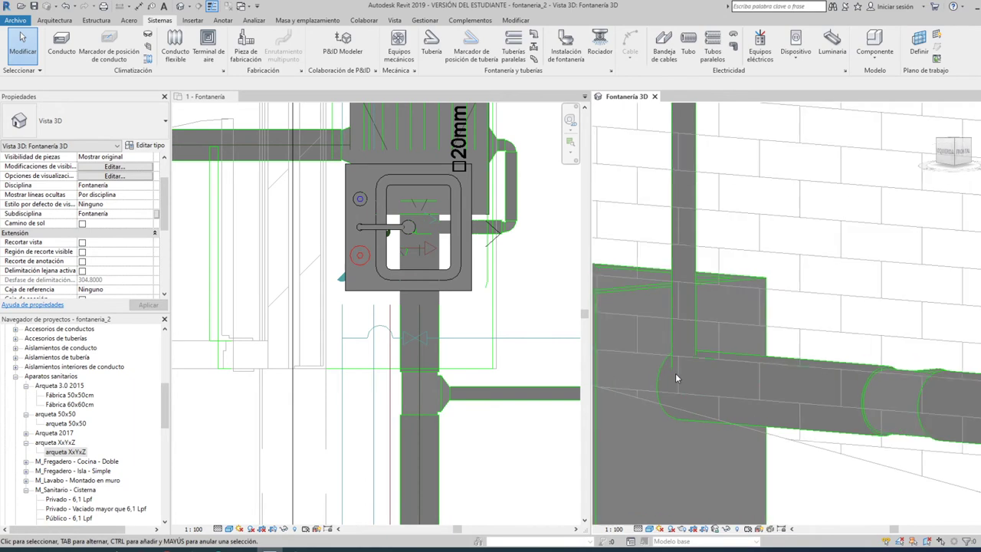
{"action": "mouse_move", "coordinate": [676, 377]}
{"action": "middle_mouse_down"}
{"action": "mouse_move", "coordinate": [695, 398]}
{"action": "mouse_move", "coordinate": [704, 316]}
{"action": "mouse_move", "coordinate": [705, 444]}
{"action": "middle_mouse_up"}
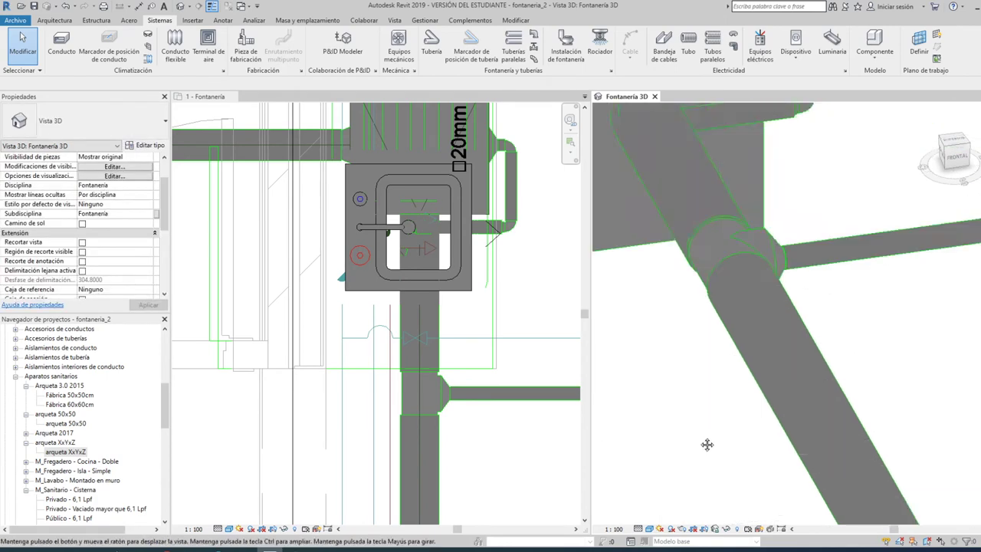
{"action": "middle_click_drag", "start_coordinate": [688, 212], "coordinate": [671, 220], "text": "shift"}
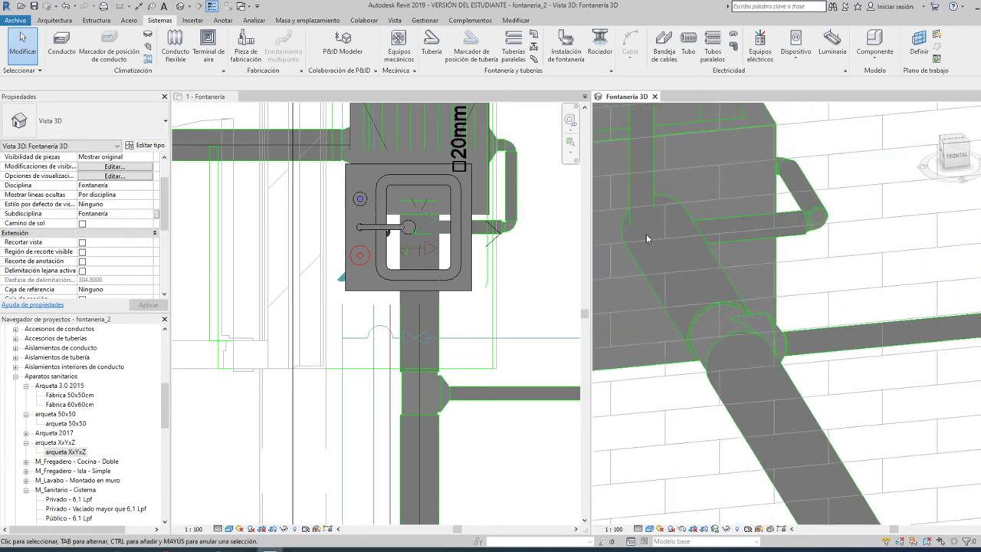
{"action": "left_click", "coordinate": [732, 227]}
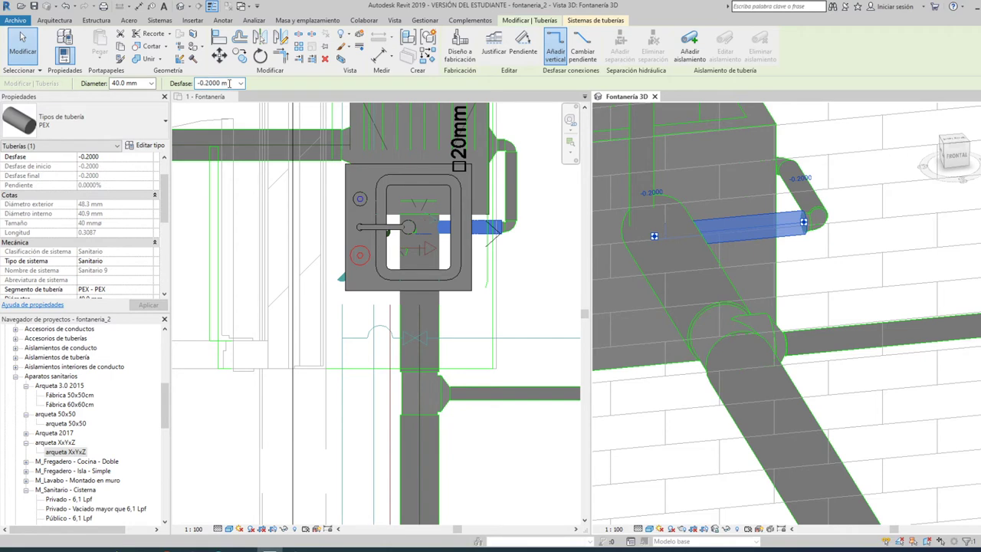
Try raising the connecting pipe's offset to 0.2 m, cancel the error, and remove the elbow and pipe
{"action": "left_click", "coordinate": [229, 84]}
{"action": "type", "text": "0.2"}
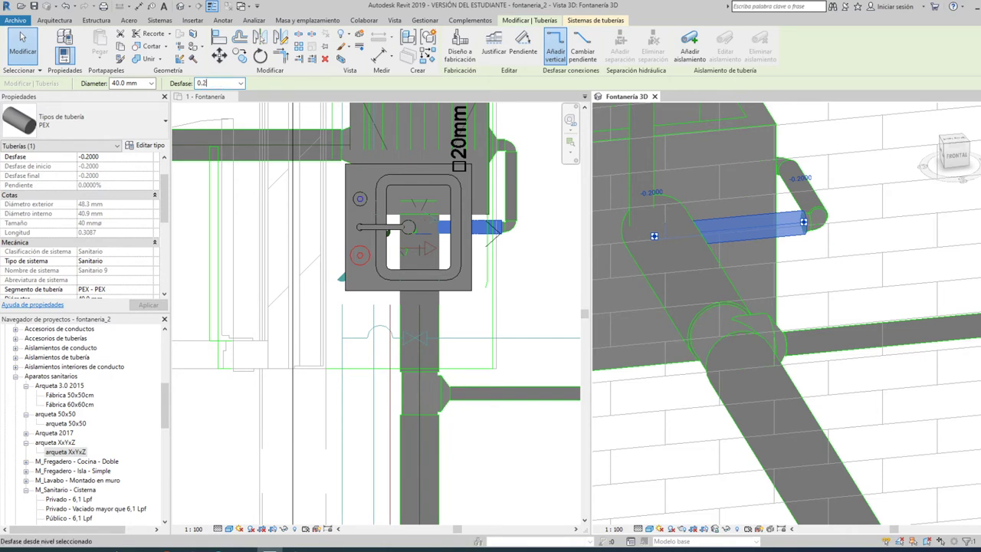
{"action": "key", "text": "Return"}
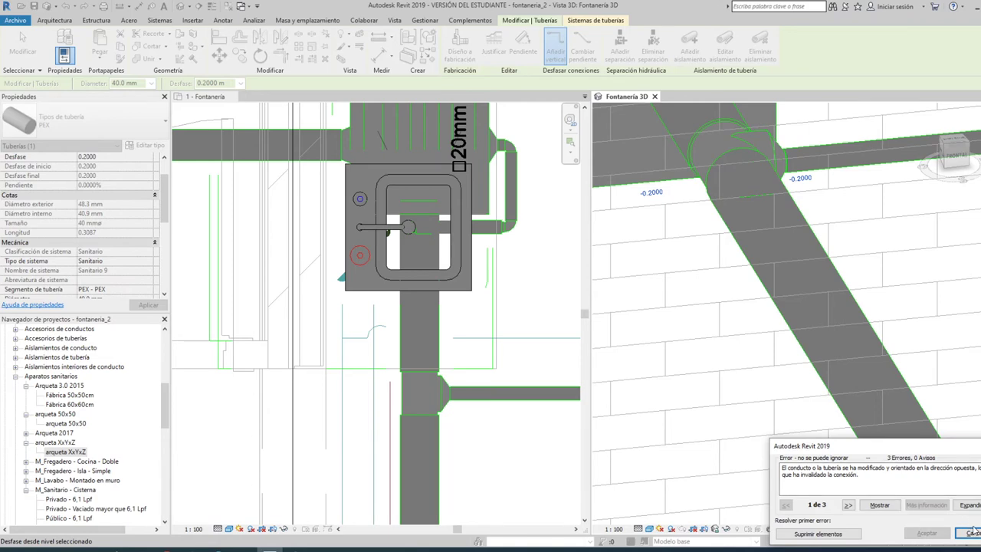
{"action": "left_click", "coordinate": [971, 533]}
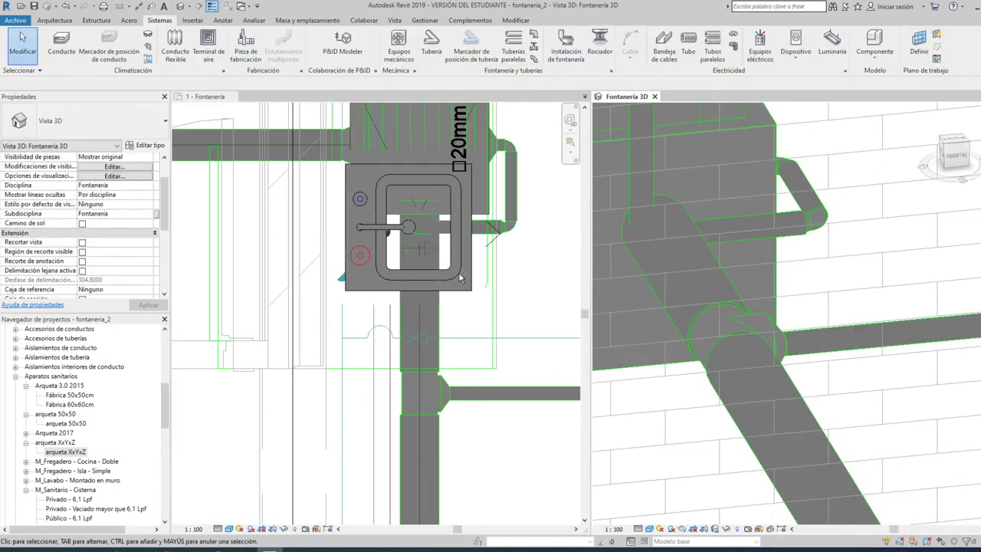
{"action": "key", "text": "ctrl+z"}
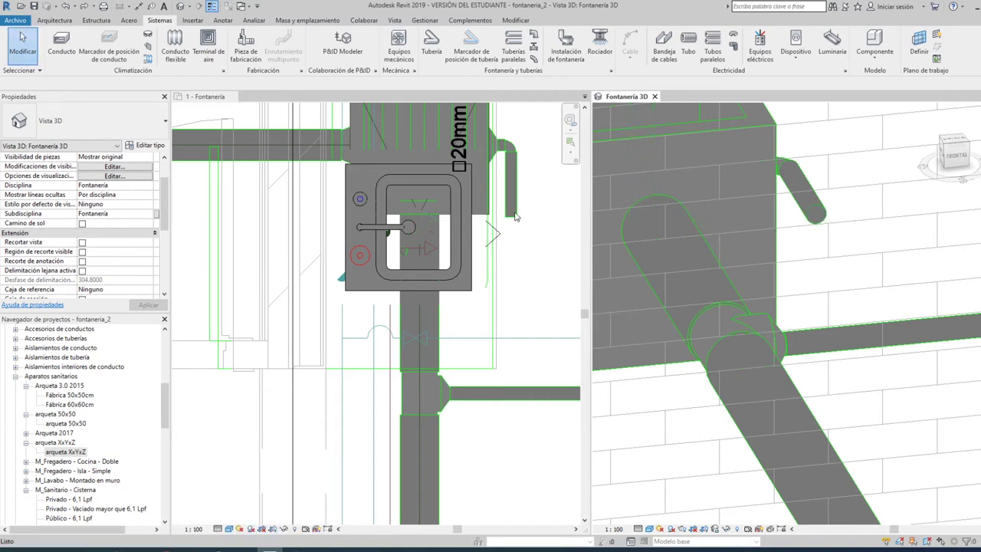
Attempt a 0.2 m offset on the vertical PEX pipe beside the sink, then delete it
{"action": "left_click", "coordinate": [516, 219]}
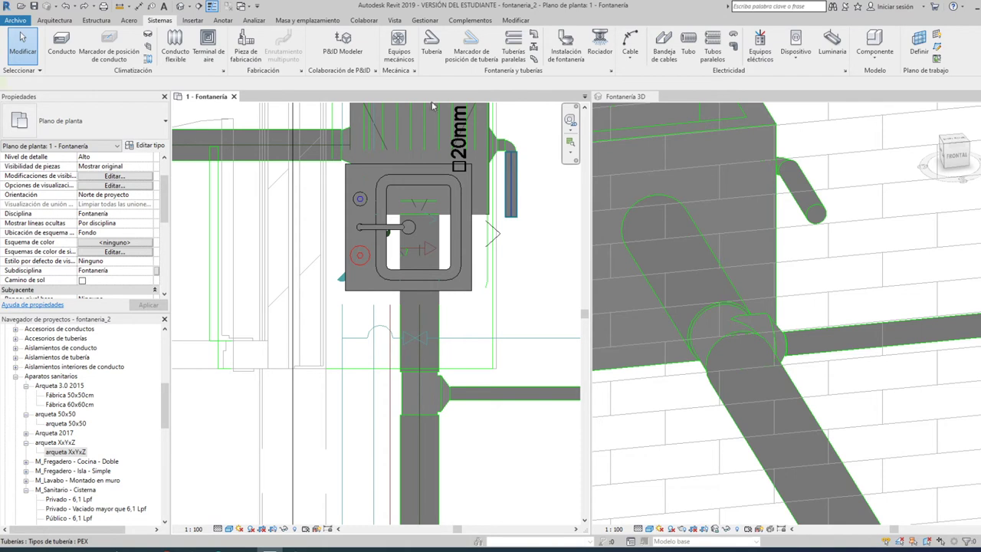
{"action": "left_click", "coordinate": [513, 187]}
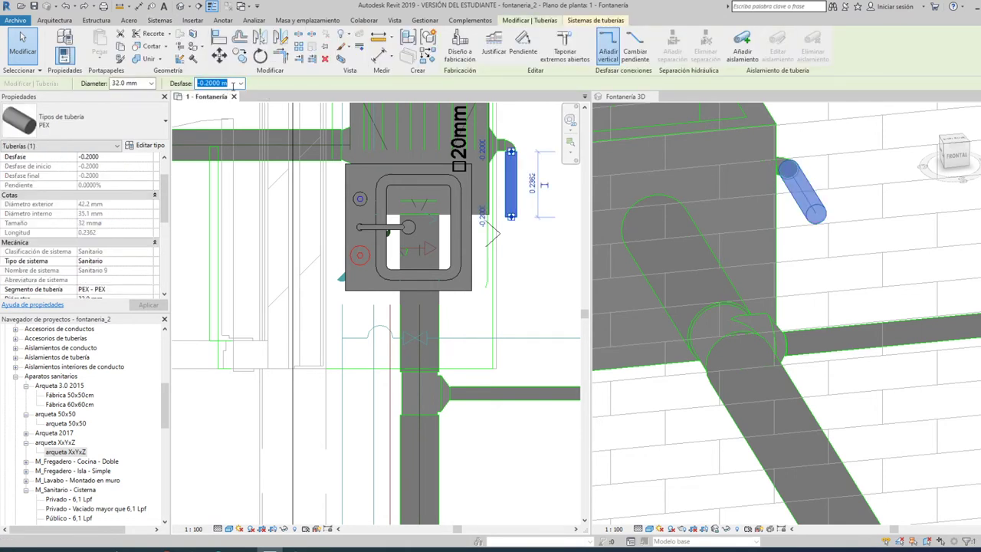
{"action": "left_click", "coordinate": [233, 84]}
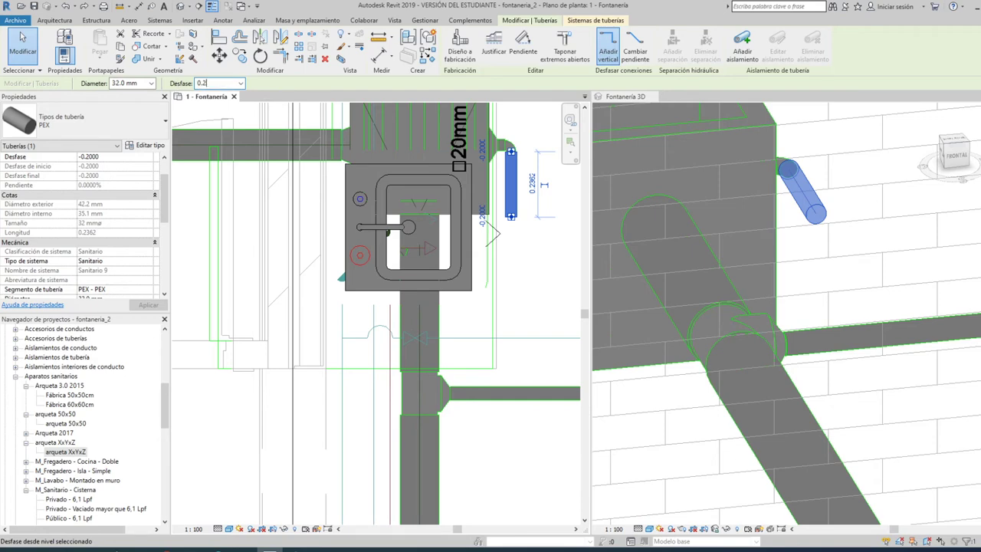
{"action": "key", "text": "Return"}
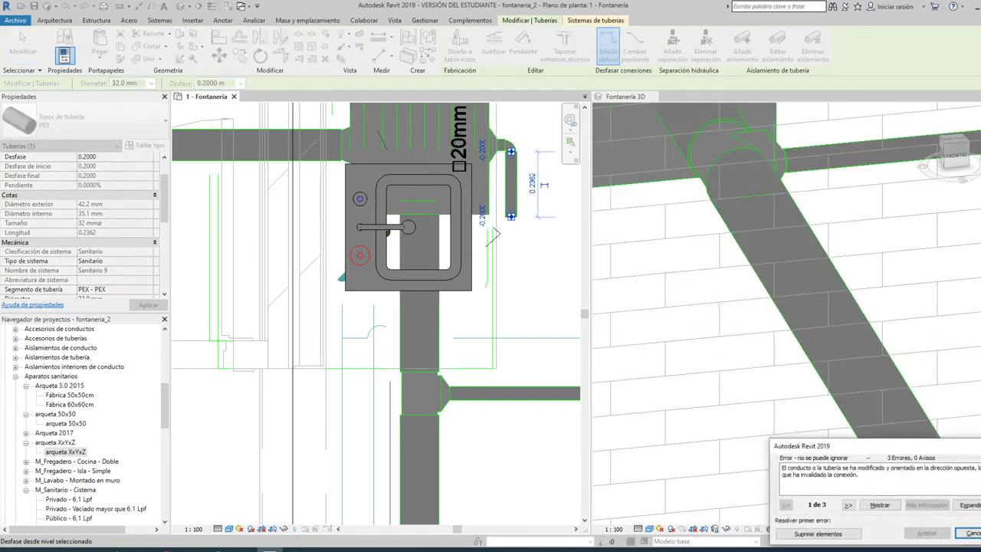
{"action": "key", "text": "Escape"}
{"action": "key", "text": "Escape"}
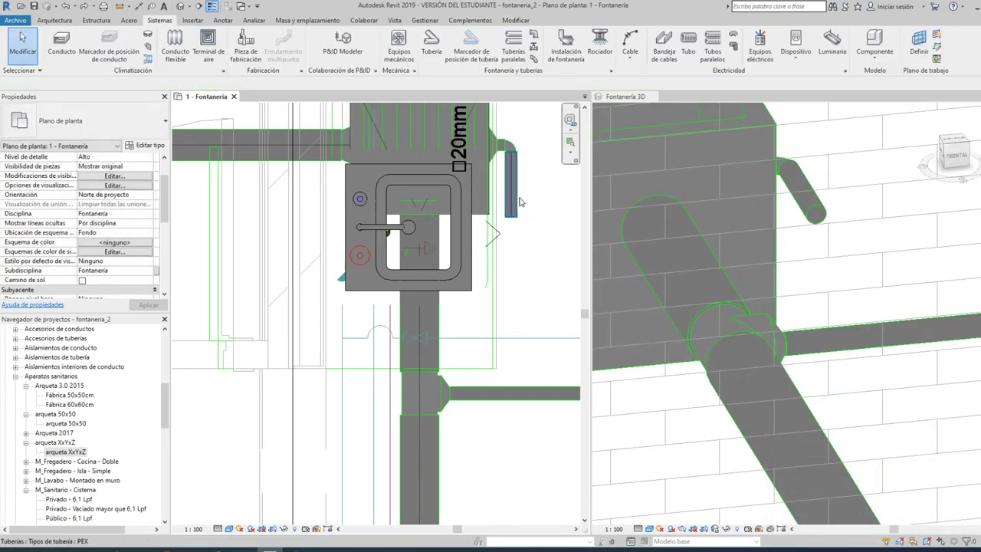
{"action": "left_click", "coordinate": [519, 201]}
{"action": "key", "text": "Delete"}
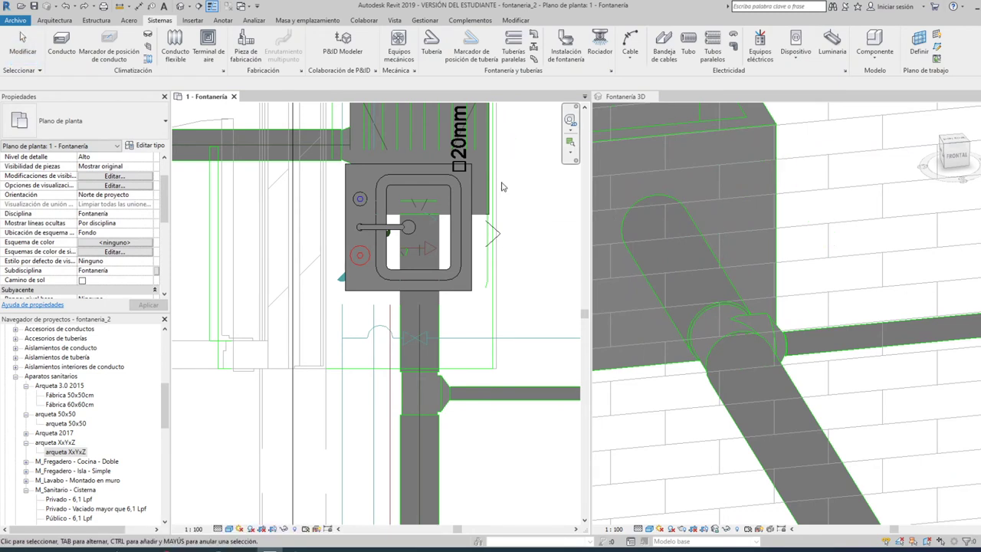
Draw a 32 mm PEX pipe at 0.2 m offset from beside the sink, running down and left beneath it
{"action": "left_click", "coordinate": [431, 46]}
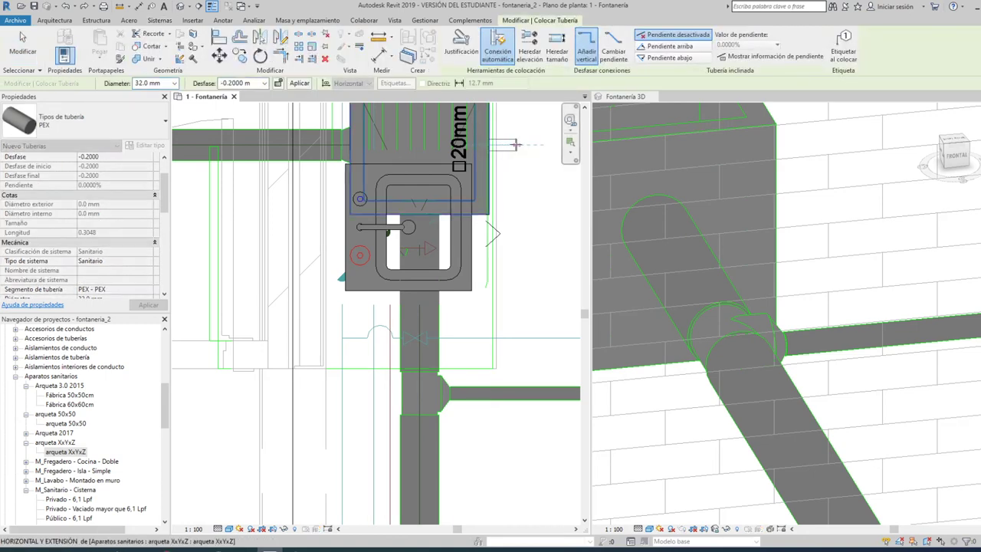
{"action": "left_click", "coordinate": [518, 144]}
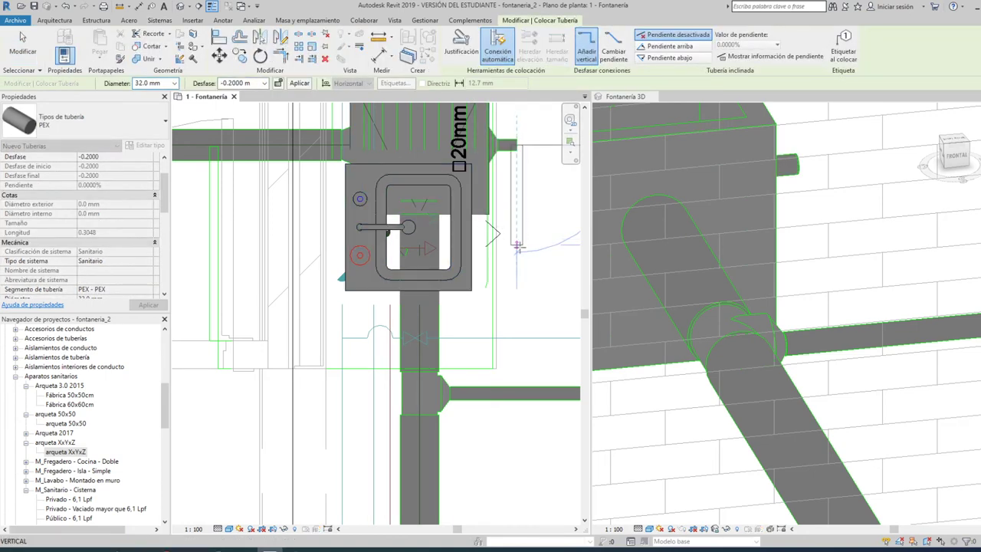
{"action": "left_click", "coordinate": [222, 83]}
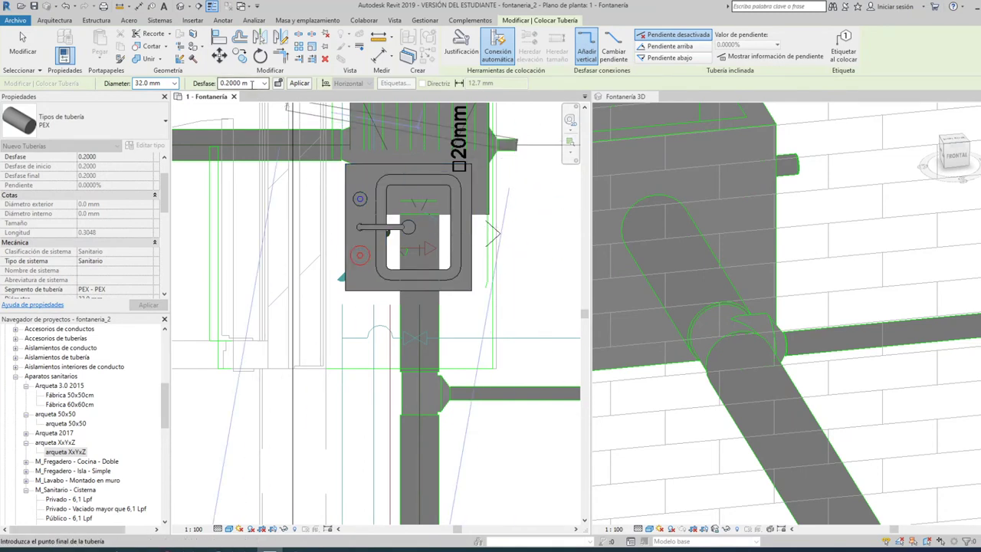
{"action": "left_click", "coordinate": [234, 82]}
{"action": "type", "text": "-"}
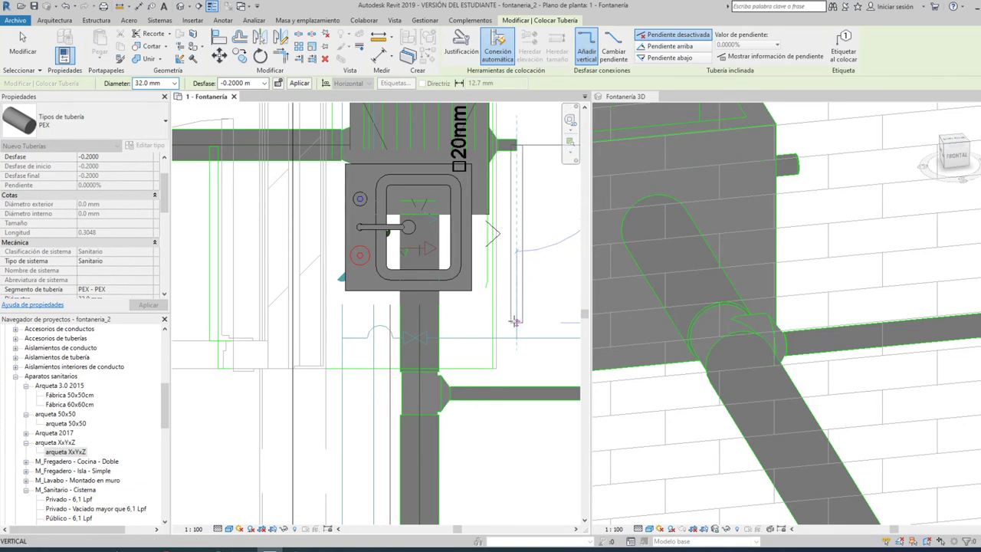
{"action": "left_click", "coordinate": [516, 322]}
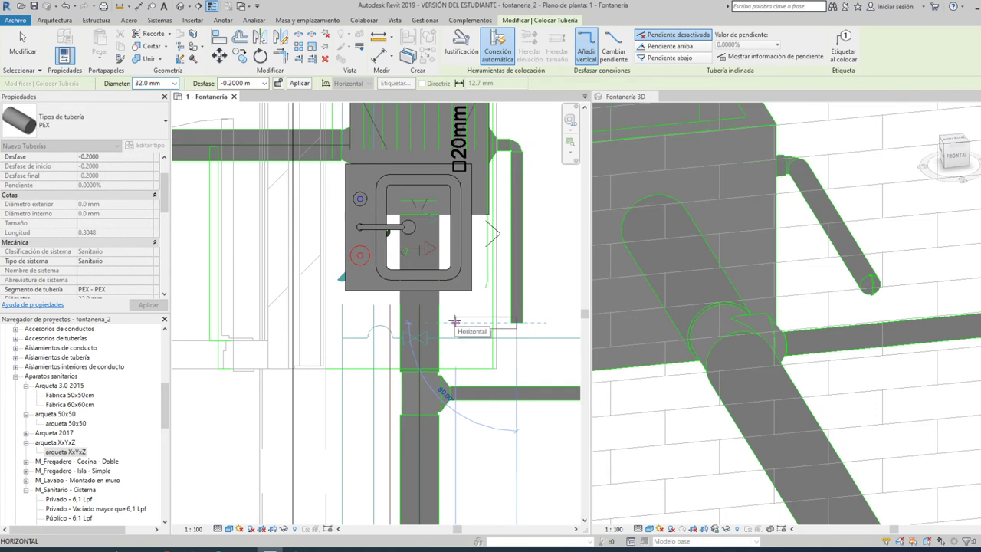
{"action": "left_click", "coordinate": [455, 322]}
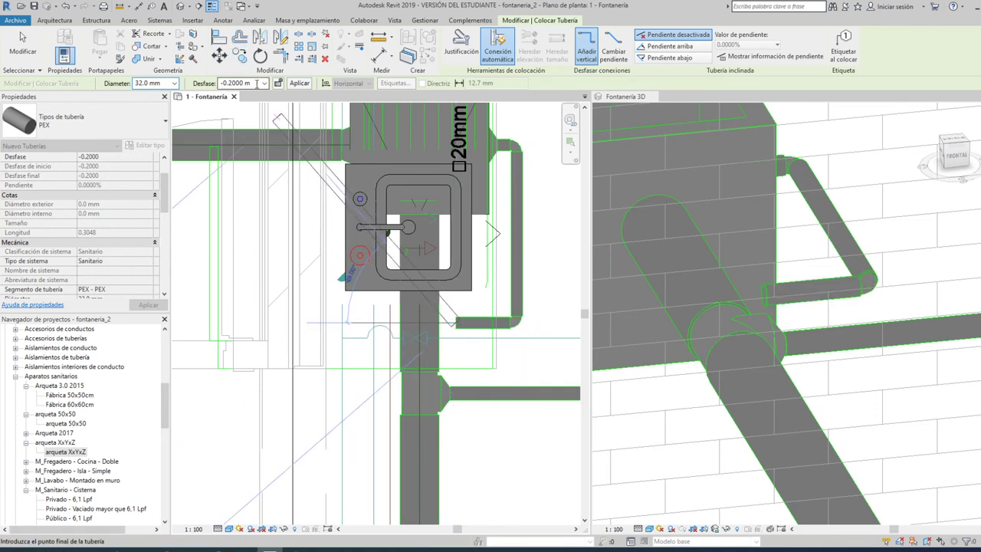
{"action": "left_click", "coordinate": [256, 84]}
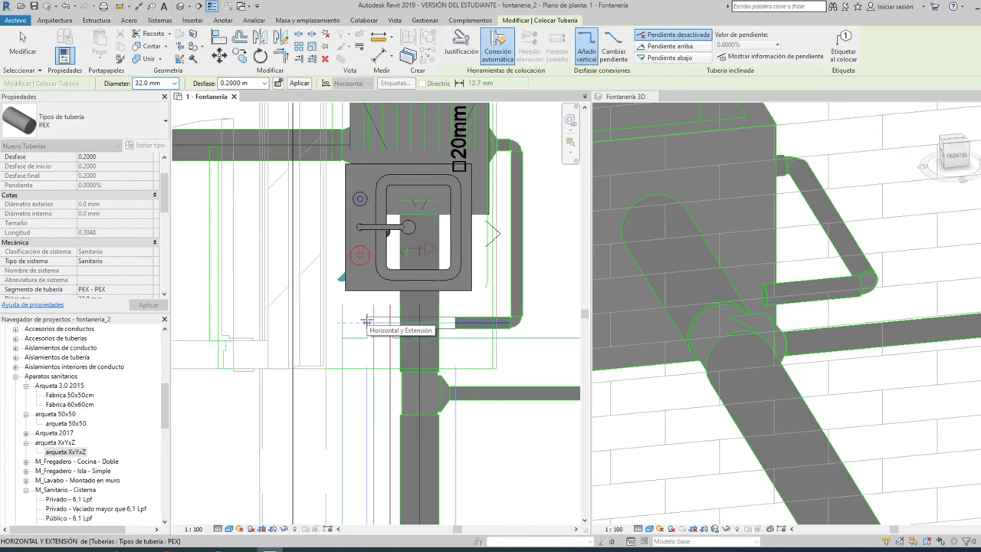
{"action": "scroll", "coordinate": [383, 322], "scroll_direction": "up", "scroll_amount": 2}
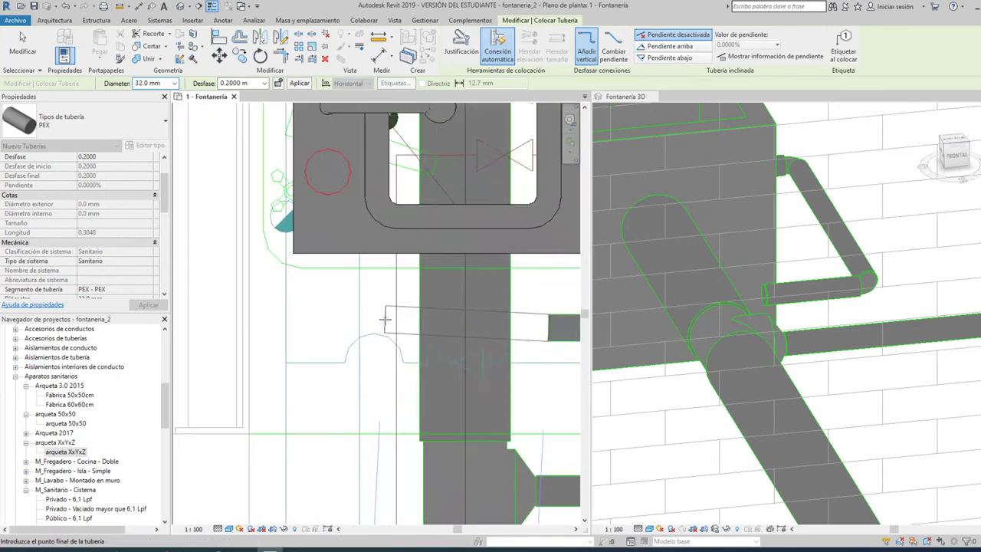
{"action": "scroll", "coordinate": [384, 326], "scroll_direction": "up", "scroll_amount": 2}
{"action": "left_click", "coordinate": [386, 328]}
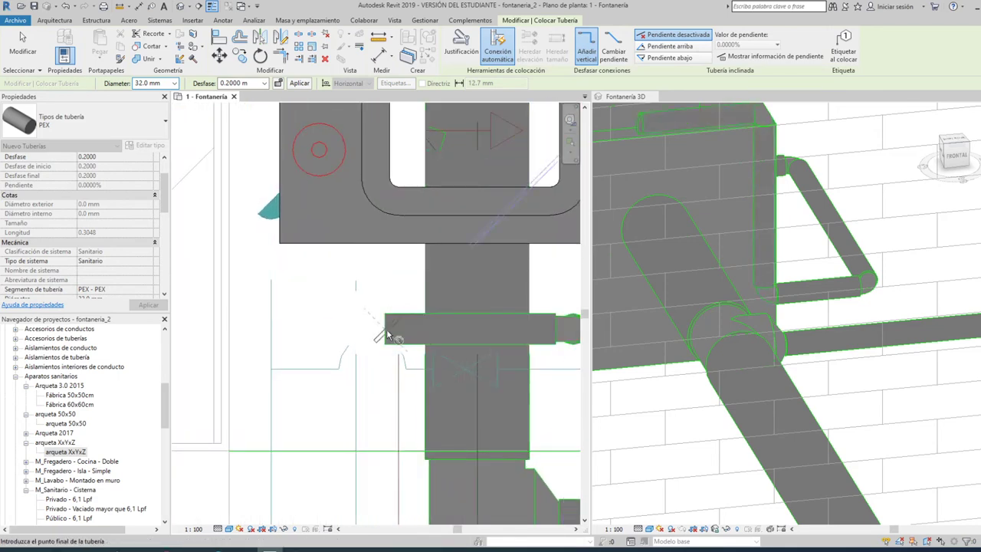
{"action": "scroll", "coordinate": [383, 326], "scroll_direction": "down", "scroll_amount": 1}
Connect the sink's drain into the horizontal PEX pipe
{"action": "key", "text": "Escape"}
{"action": "key", "text": "Escape"}
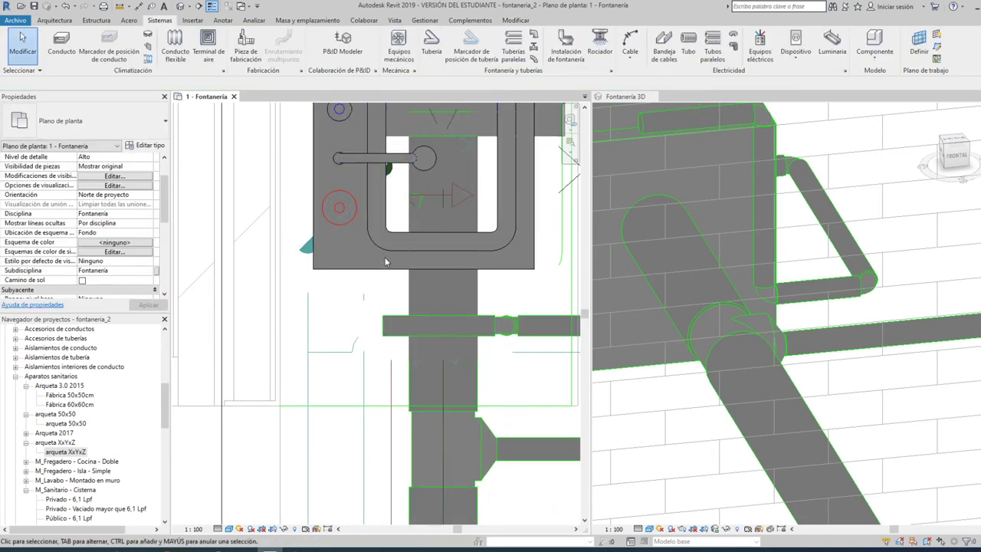
{"action": "left_click", "coordinate": [390, 273]}
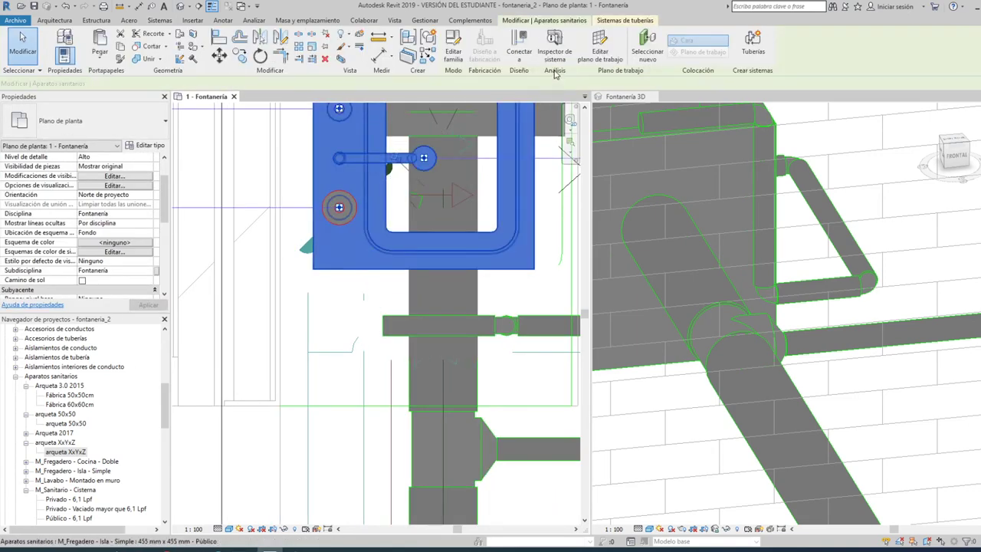
{"action": "left_click", "coordinate": [540, 46]}
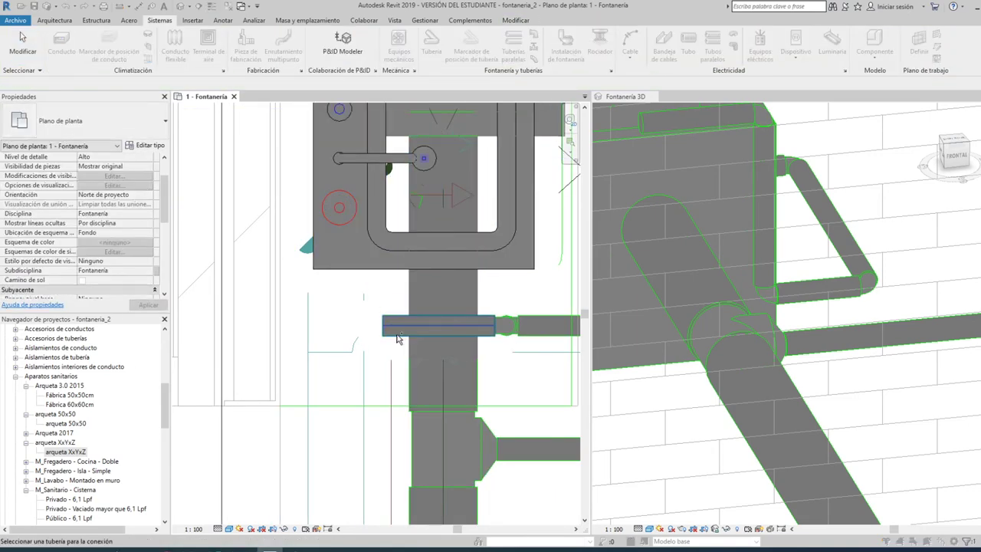
{"action": "left_click", "coordinate": [398, 339]}
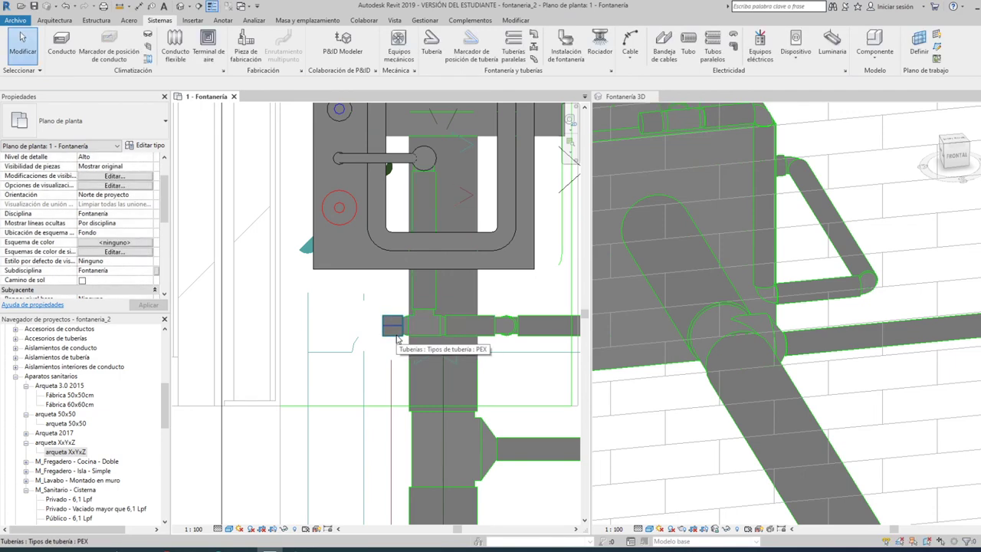
Delete the stray end cap, the tee and one transition fitting from the run
{"action": "left_click", "coordinate": [392, 326]}
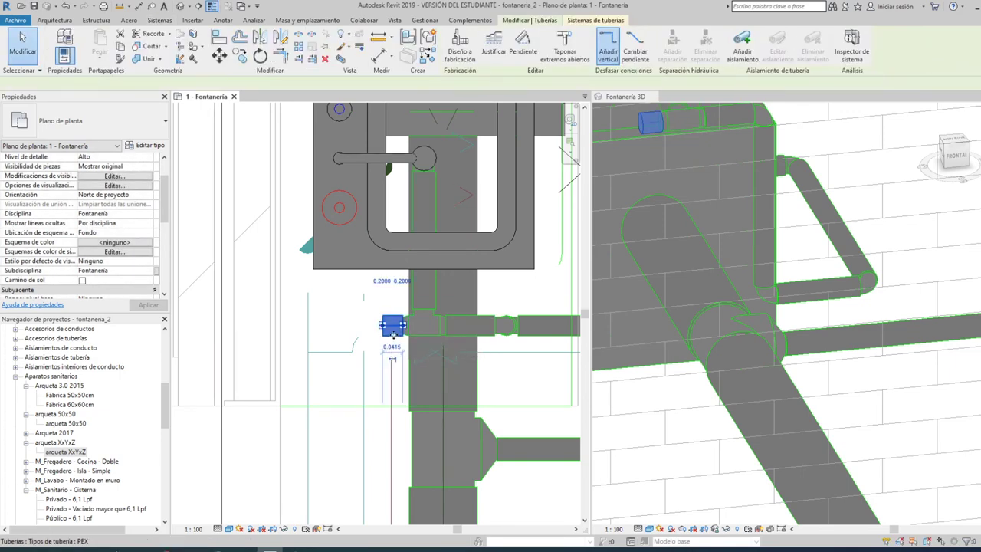
{"action": "key", "text": "Delete"}
{"action": "left_click", "coordinate": [421, 337]}
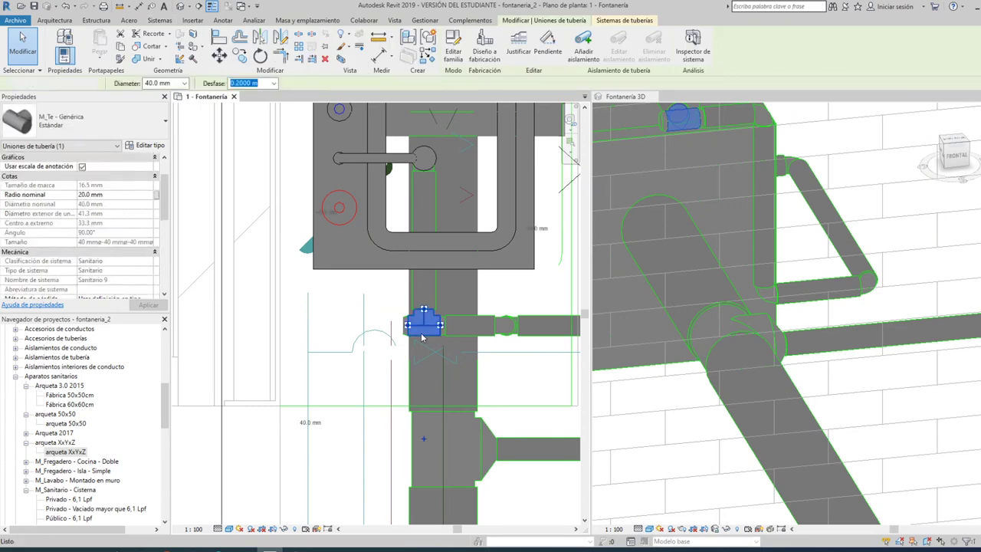
{"action": "key", "text": "Delete"}
{"action": "left_click", "coordinate": [435, 294]}
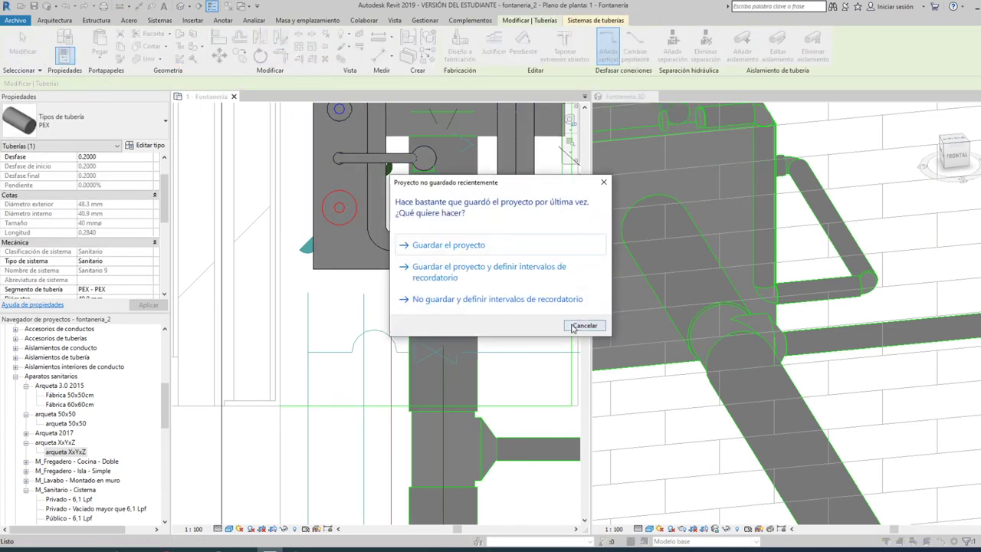
{"action": "left_click", "coordinate": [573, 327]}
{"action": "key", "text": "Escape"}
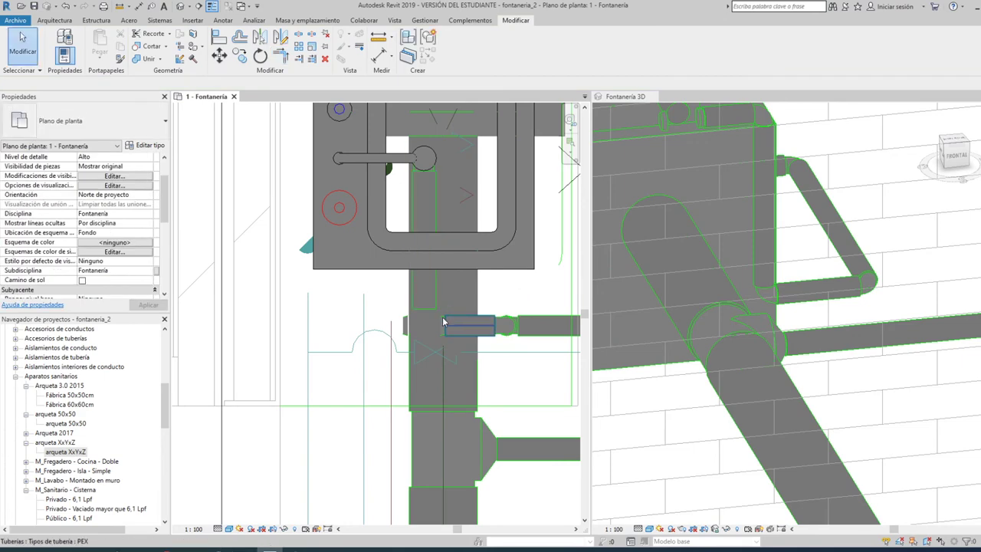
{"action": "scroll", "coordinate": [451, 320], "scroll_direction": "up", "scroll_amount": 3}
{"action": "left_click", "coordinate": [442, 320]}
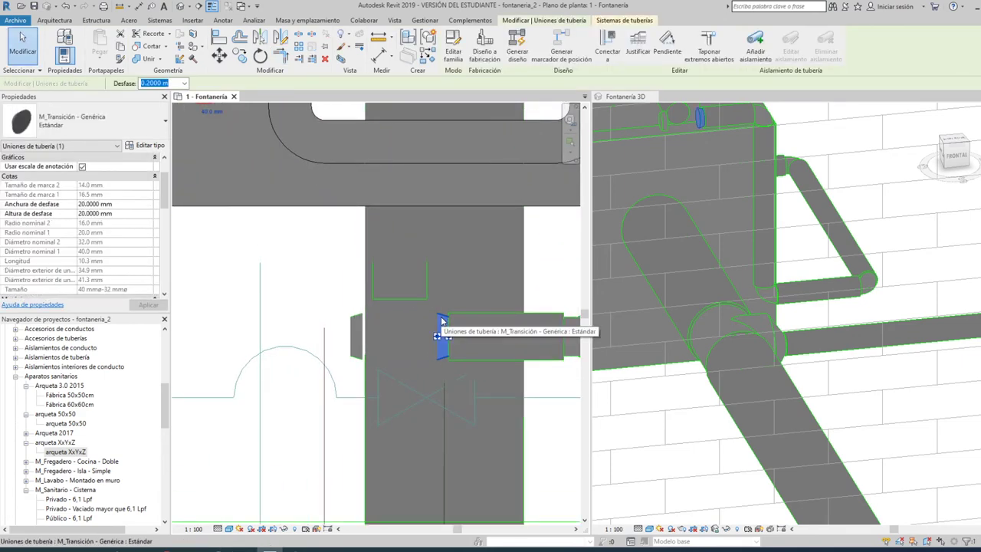
{"action": "key", "text": "Delete"}
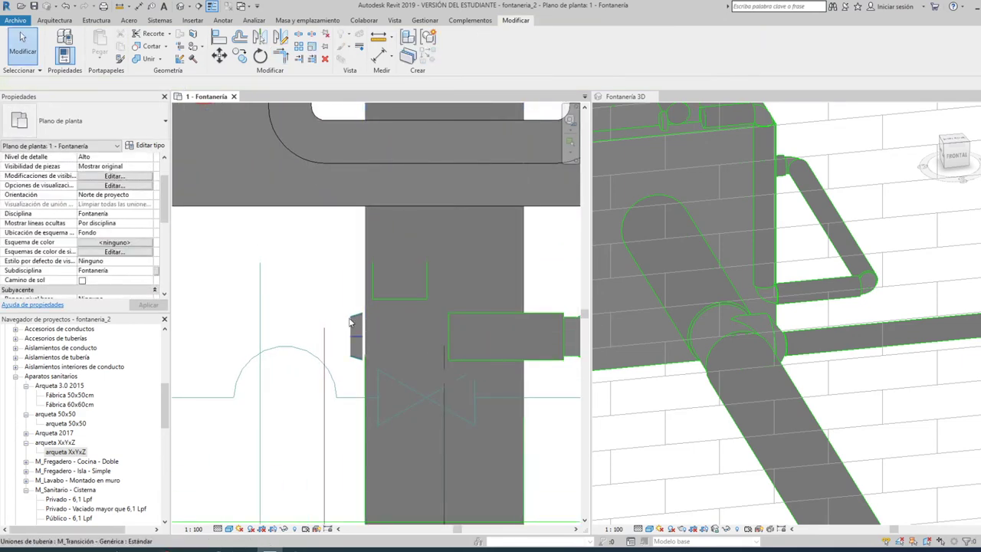
Remove the remaining transition fitting and short vertical pipe, then extend the pipe to rejoin the drain
{"action": "left_click", "coordinate": [371, 371]}
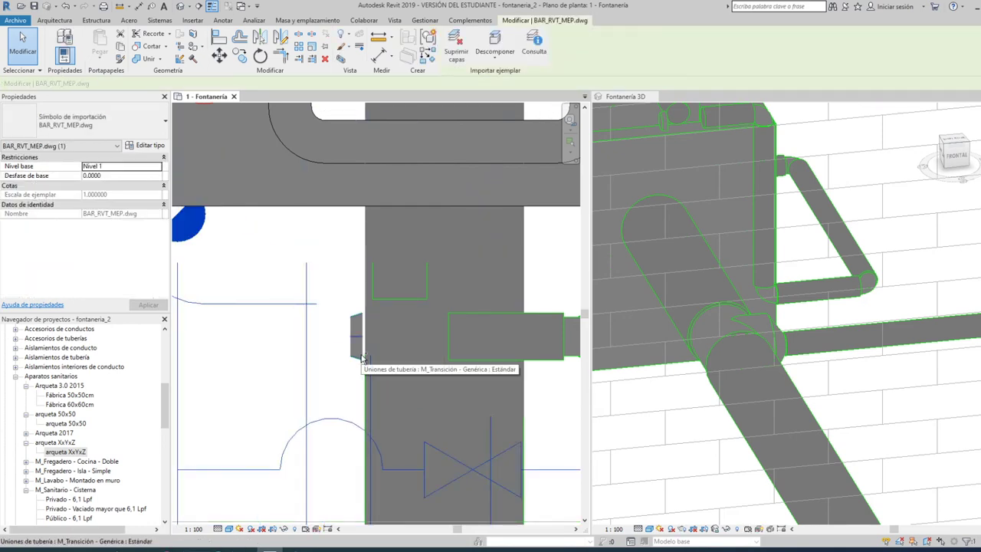
{"action": "key", "text": "ctrl+z"}
{"action": "left_click", "coordinate": [358, 357]}
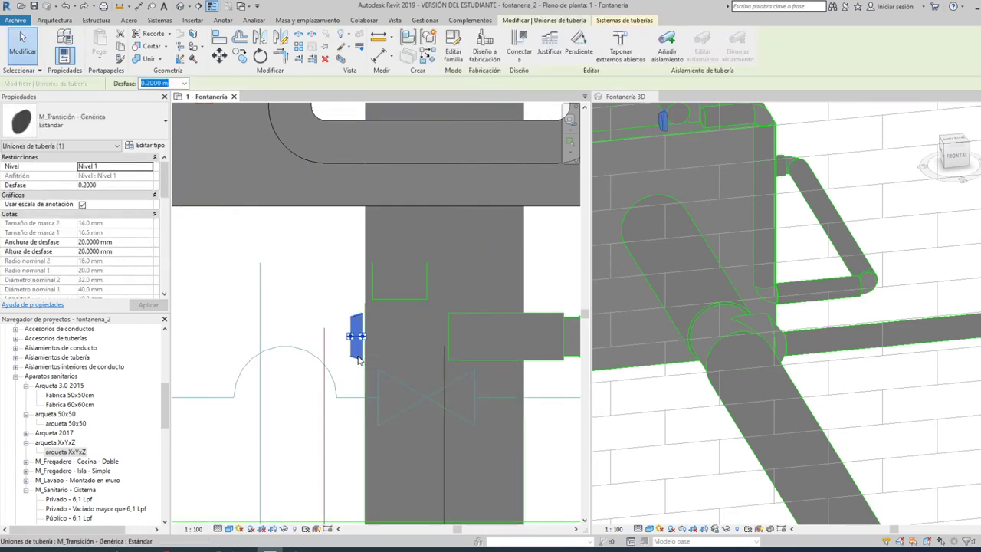
{"action": "key", "text": "Delete"}
{"action": "left_click", "coordinate": [395, 297]}
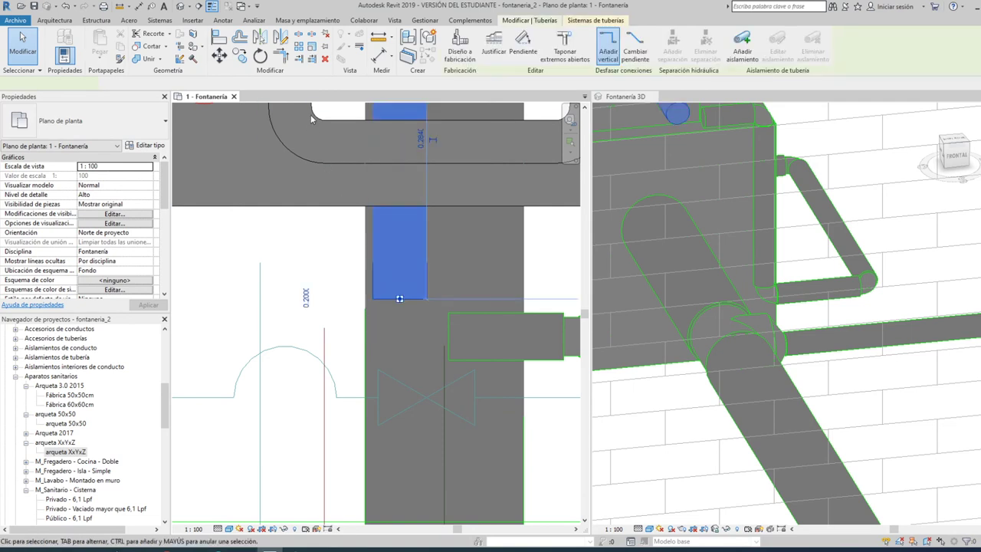
{"action": "key", "text": "Delete"}
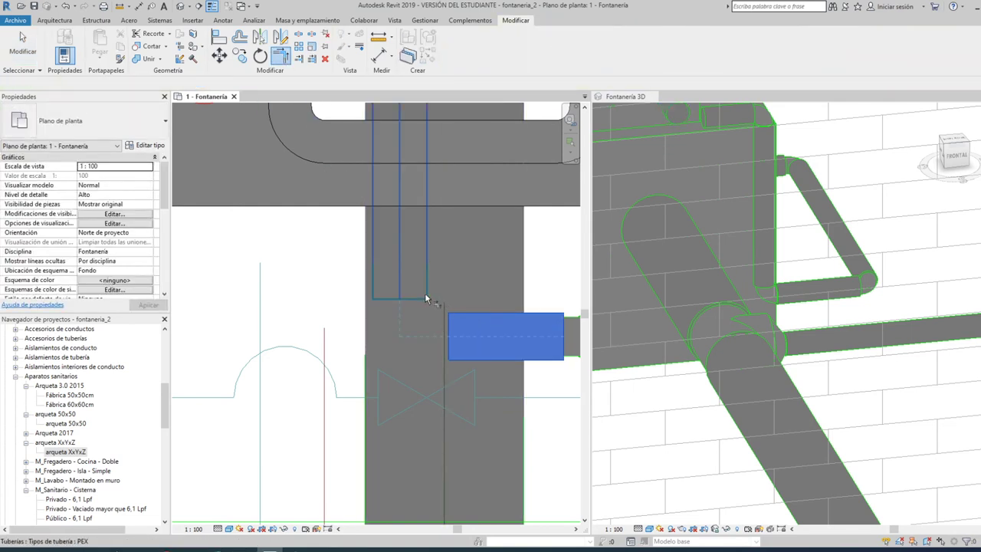
{"action": "left_click", "coordinate": [425, 298]}
{"action": "key", "text": "Escape"}
{"action": "scroll", "coordinate": [394, 336], "scroll_direction": "down", "scroll_amount": 3}
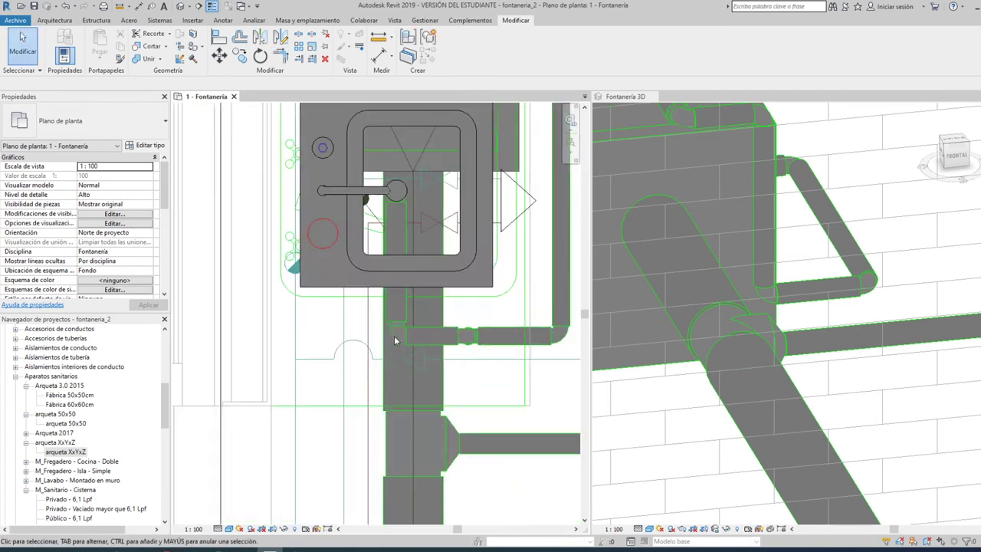
{"action": "scroll", "coordinate": [408, 336], "scroll_direction": "down", "scroll_amount": 3}
{"action": "scroll", "coordinate": [673, 284], "scroll_direction": "down", "scroll_amount": 2}
{"action": "scroll", "coordinate": [686, 207], "scroll_direction": "down", "scroll_amount": 2}
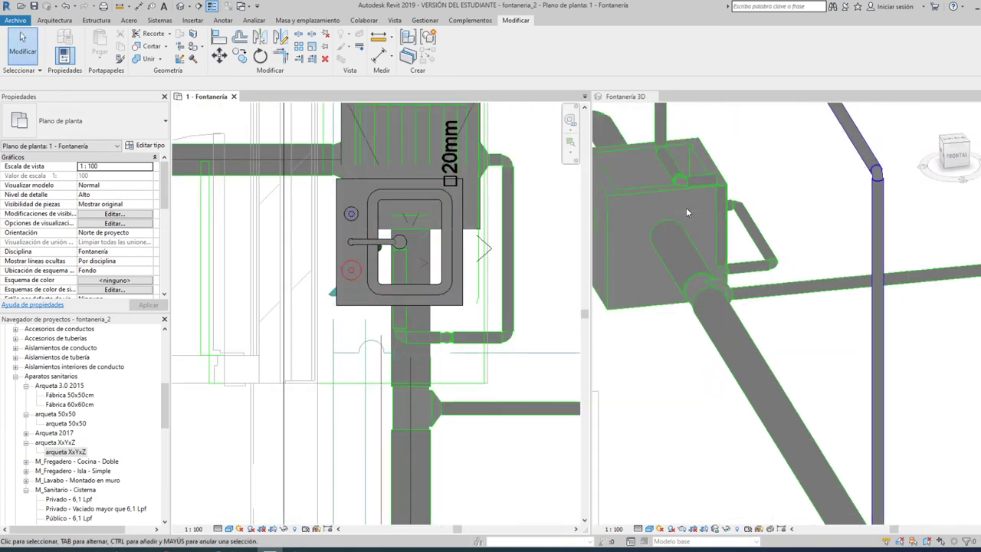
{"action": "scroll", "coordinate": [719, 209], "scroll_direction": "down", "scroll_amount": 1}
{"action": "left_click", "coordinate": [719, 209]}
{"action": "mouse_move", "coordinate": [719, 209]}
{"action": "middle_mouse_down", "text": "shift"}
{"action": "mouse_move", "coordinate": [700, 202]}
{"action": "mouse_move", "coordinate": [819, 200]}
{"action": "mouse_move", "coordinate": [690, 232]}
{"action": "mouse_move", "coordinate": [650, 223]}
{"action": "middle_mouse_up", "text": "shift"}
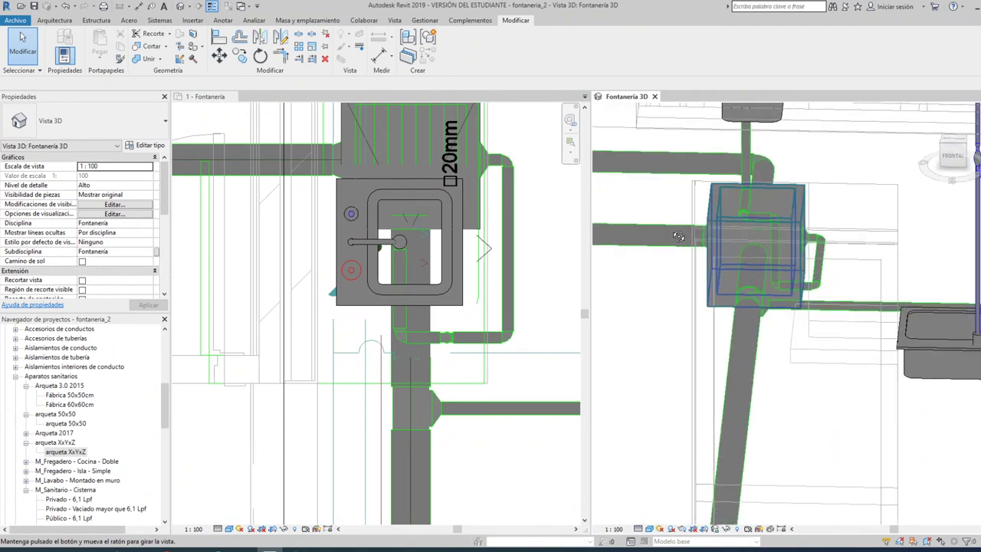
{"action": "scroll", "coordinate": [342, 234], "scroll_direction": "down", "scroll_amount": 3}
{"action": "scroll", "coordinate": [342, 234], "scroll_direction": "down", "scroll_amount": 2}
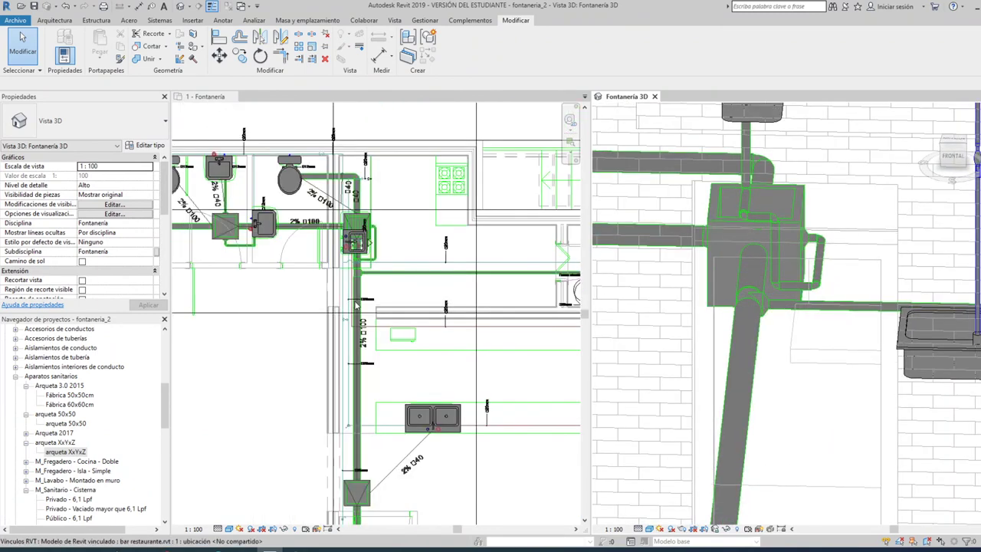
{"action": "scroll", "coordinate": [412, 445], "scroll_direction": "up", "scroll_amount": 3}
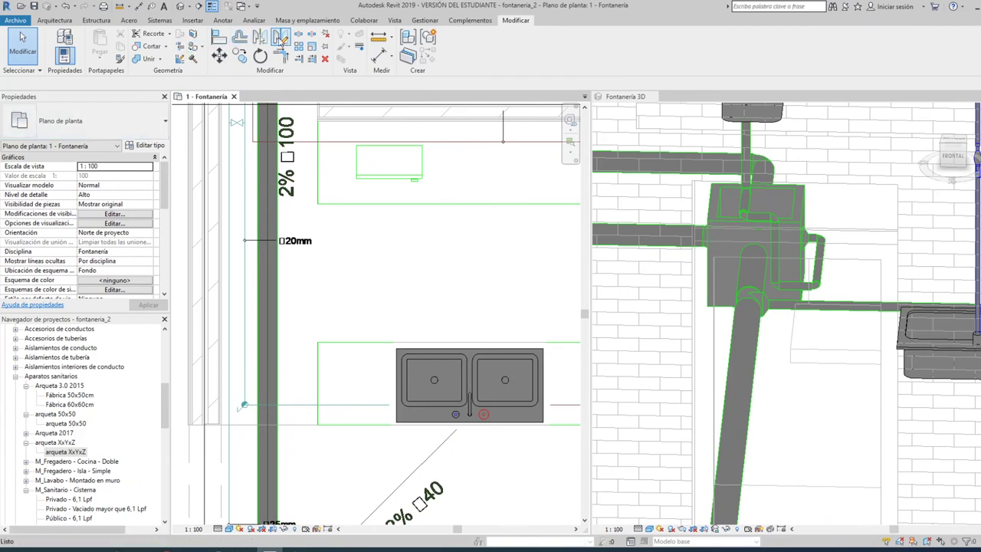
Draw a 32 mm PEX branch from the vertical drain pipe to just short of the double sink
{"action": "left_click", "coordinate": [171, 23]}
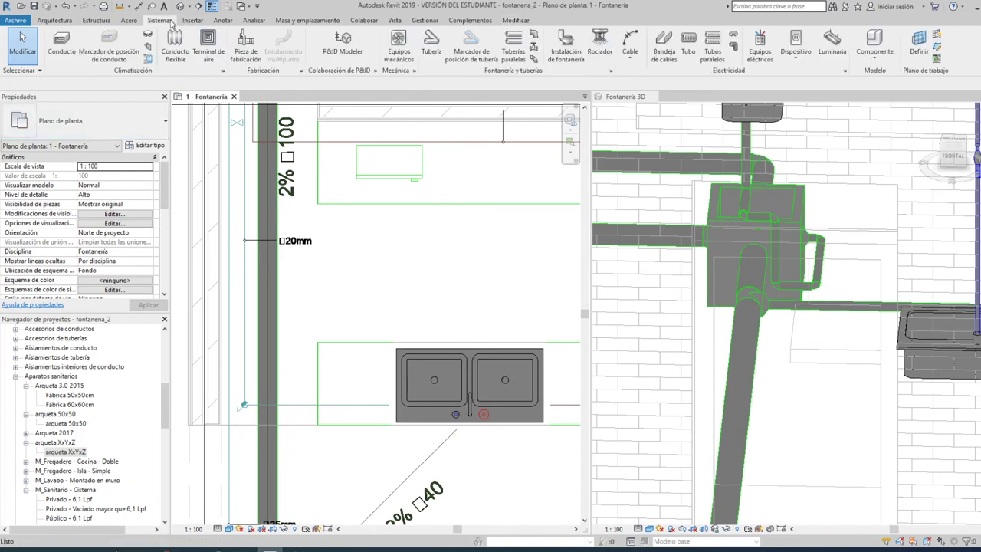
{"action": "left_click", "coordinate": [426, 44]}
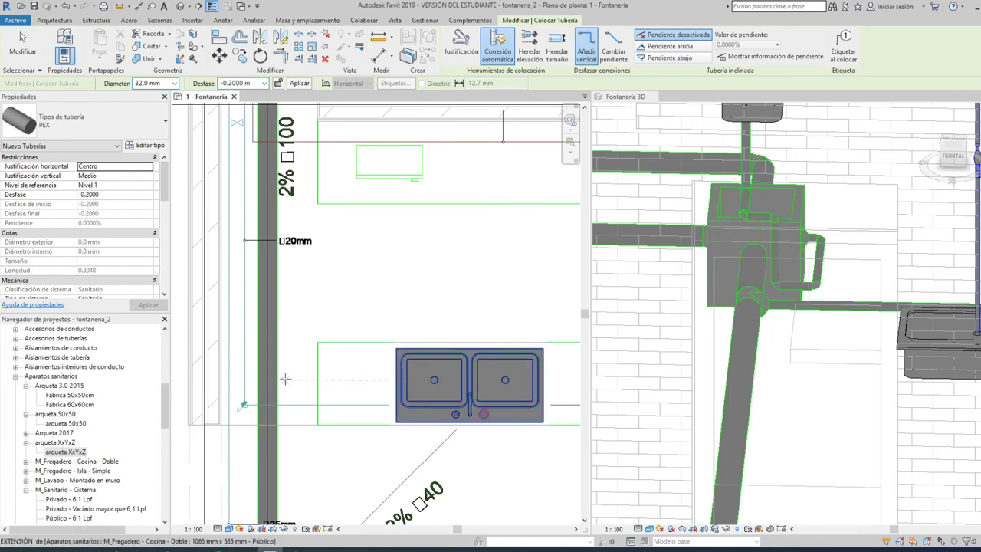
{"action": "scroll", "coordinate": [290, 364], "scroll_direction": "down", "scroll_amount": 2}
{"action": "scroll", "coordinate": [263, 389], "scroll_direction": "up", "scroll_amount": 2}
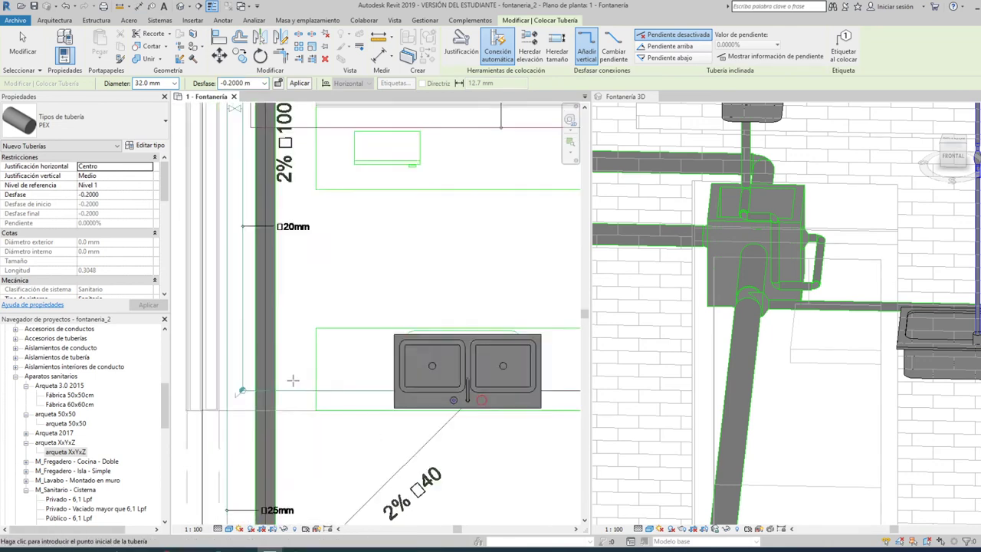
{"action": "scroll", "coordinate": [234, 385], "scroll_direction": "up", "scroll_amount": 2}
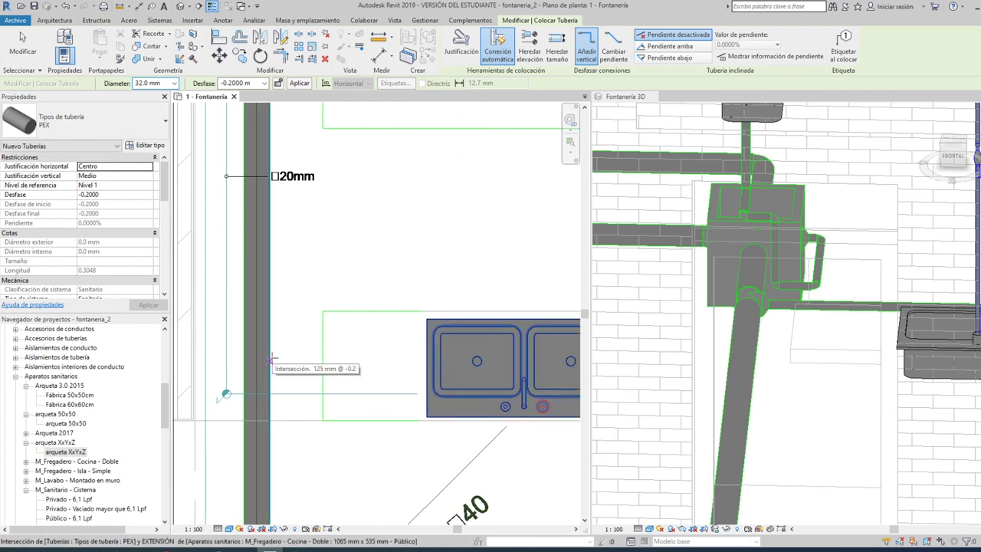
{"action": "left_click", "coordinate": [271, 358]}
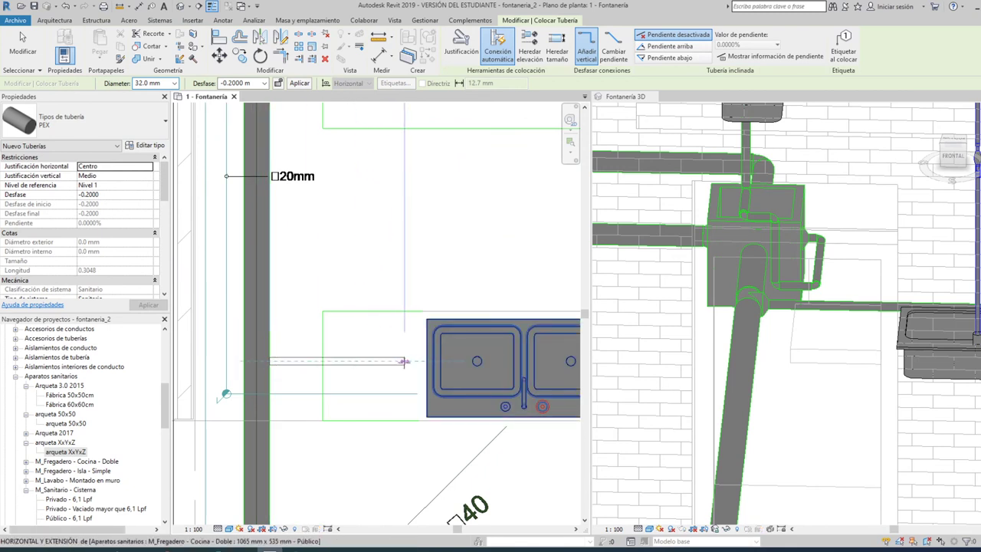
{"action": "left_click", "coordinate": [407, 362]}
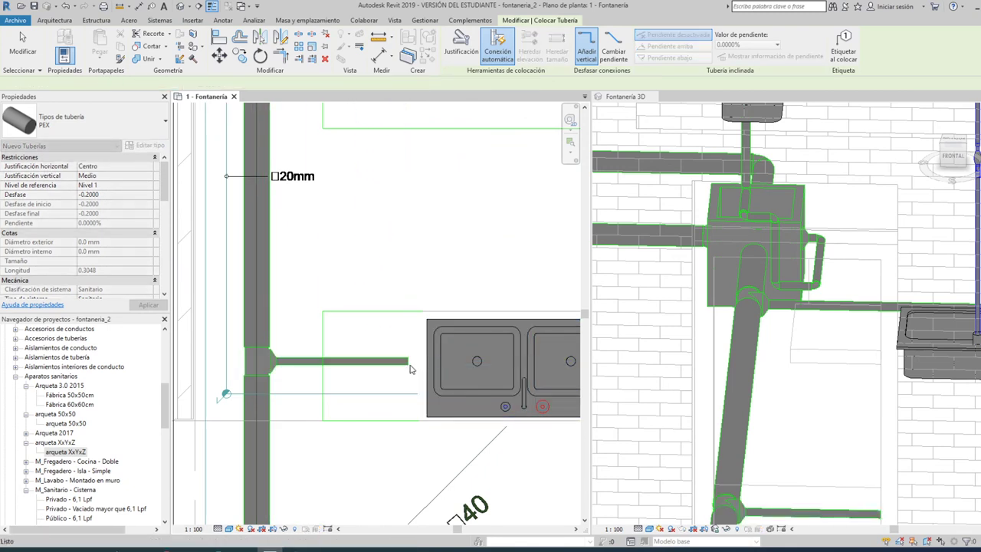
{"action": "key", "text": "Escape"}
Connect the double sink's Conector 3 Sanitario drain into the horizontal branch pipe
{"action": "left_click", "coordinate": [414, 307]}
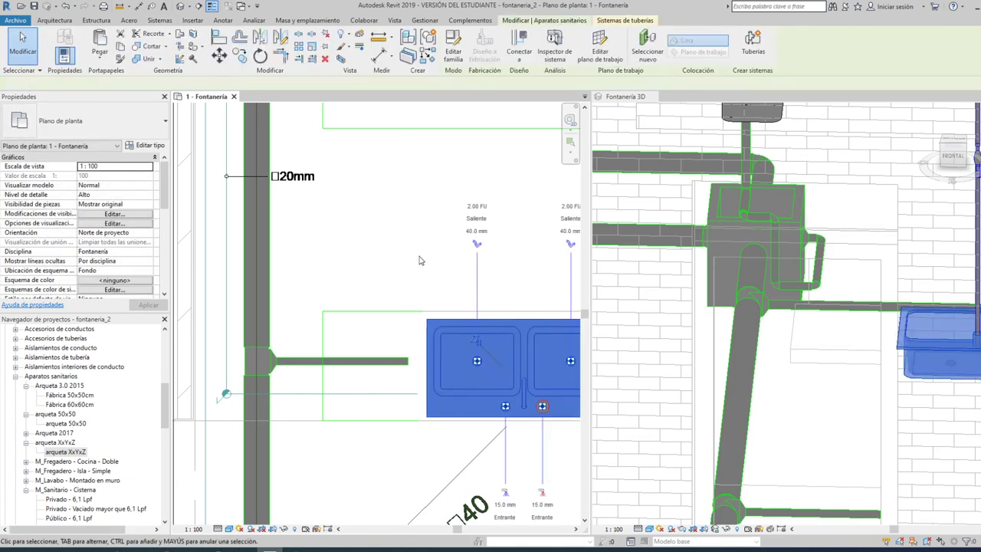
{"action": "left_click", "coordinate": [519, 45]}
{"action": "left_click", "coordinate": [407, 357]}
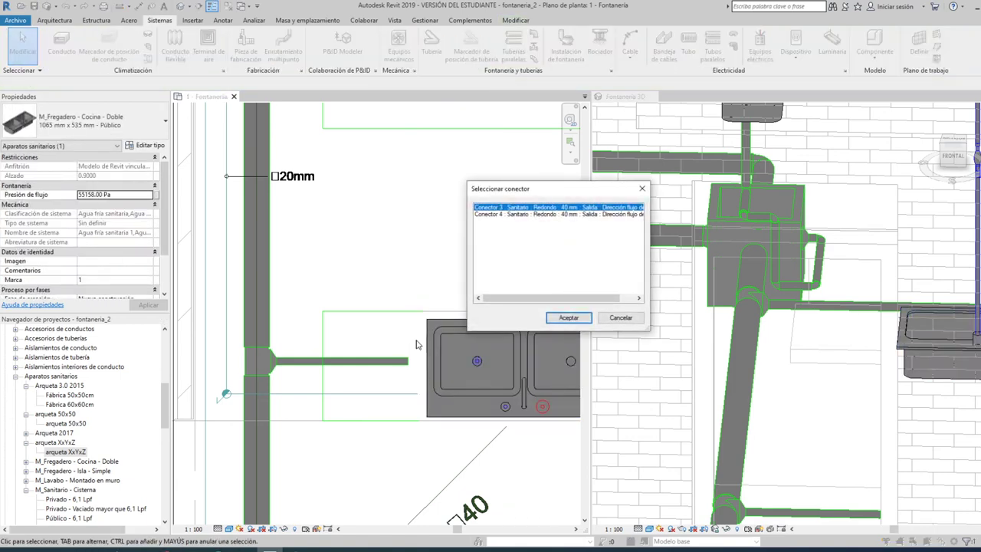
{"action": "left_click", "coordinate": [565, 321]}
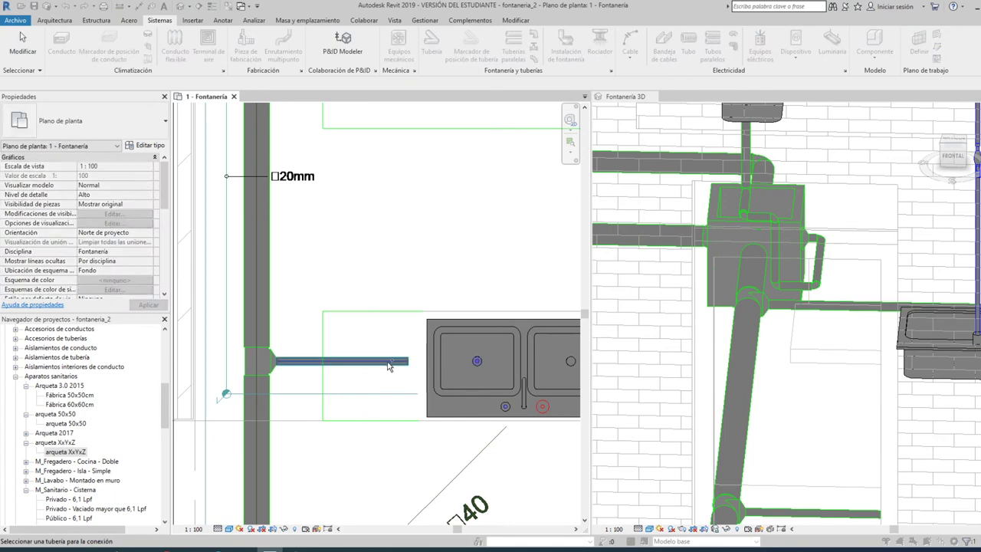
{"action": "left_click", "coordinate": [368, 388]}
{"action": "scroll", "coordinate": [374, 306], "scroll_direction": "down", "scroll_amount": 1}
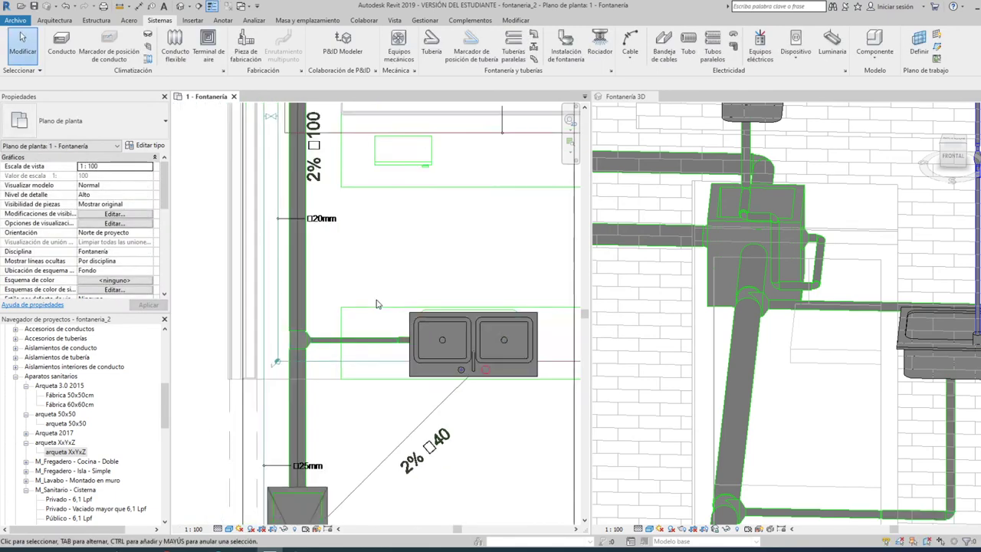
{"action": "scroll", "coordinate": [888, 391], "scroll_direction": "down", "scroll_amount": 2}
{"action": "scroll", "coordinate": [889, 391], "scroll_direction": "up", "scroll_amount": 3}
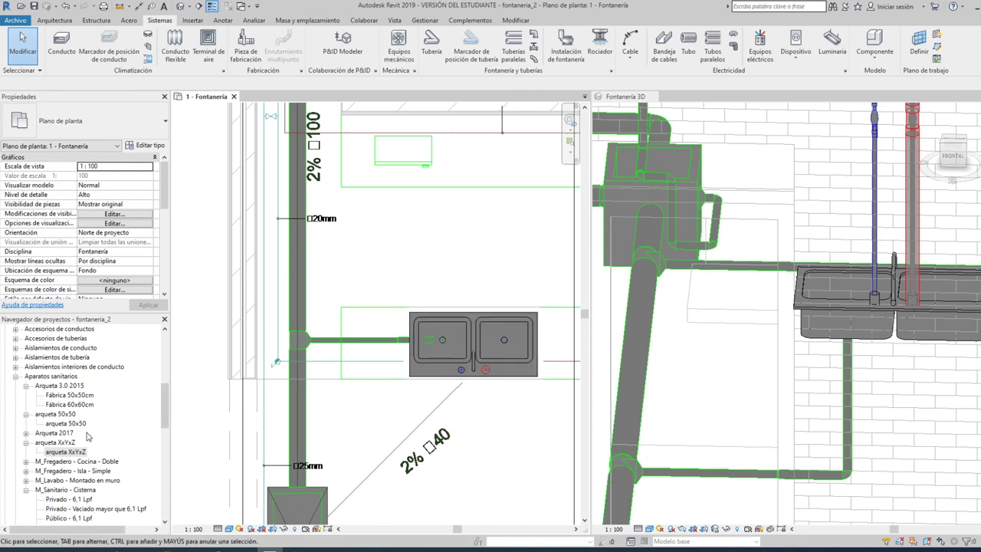
{"action": "scroll", "coordinate": [87, 436], "scroll_direction": "up", "scroll_amount": 1}
{"action": "scroll", "coordinate": [89, 435], "scroll_direction": "up", "scroll_amount": 1}
{"action": "scroll", "coordinate": [89, 434], "scroll_direction": "up", "scroll_amount": 1}
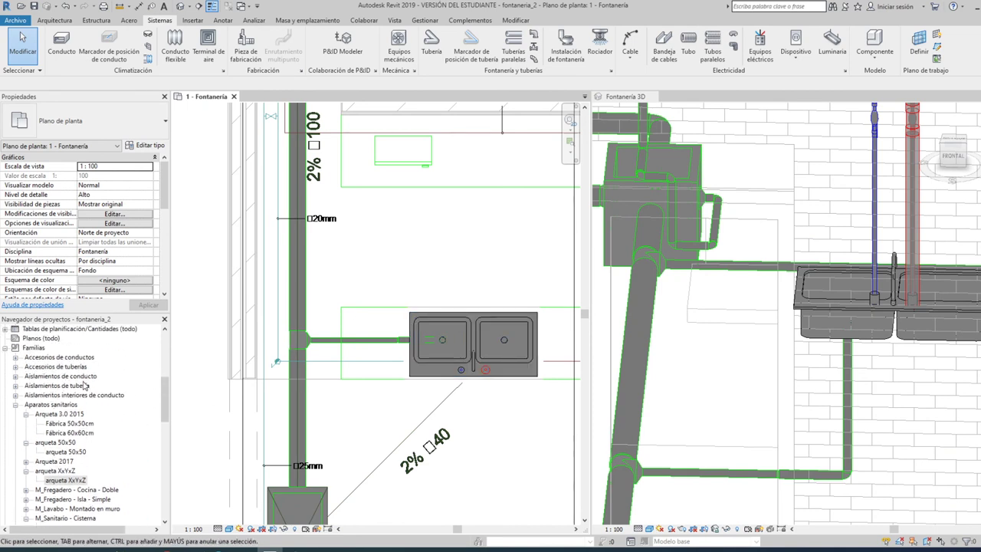
{"action": "scroll", "coordinate": [84, 383], "scroll_direction": "up", "scroll_amount": 1}
{"action": "scroll", "coordinate": [79, 375], "scroll_direction": "up", "scroll_amount": 1}
{"action": "scroll", "coordinate": [74, 364], "scroll_direction": "up", "scroll_amount": 1}
{"action": "scroll", "coordinate": [68, 351], "scroll_direction": "up", "scroll_amount": 1}
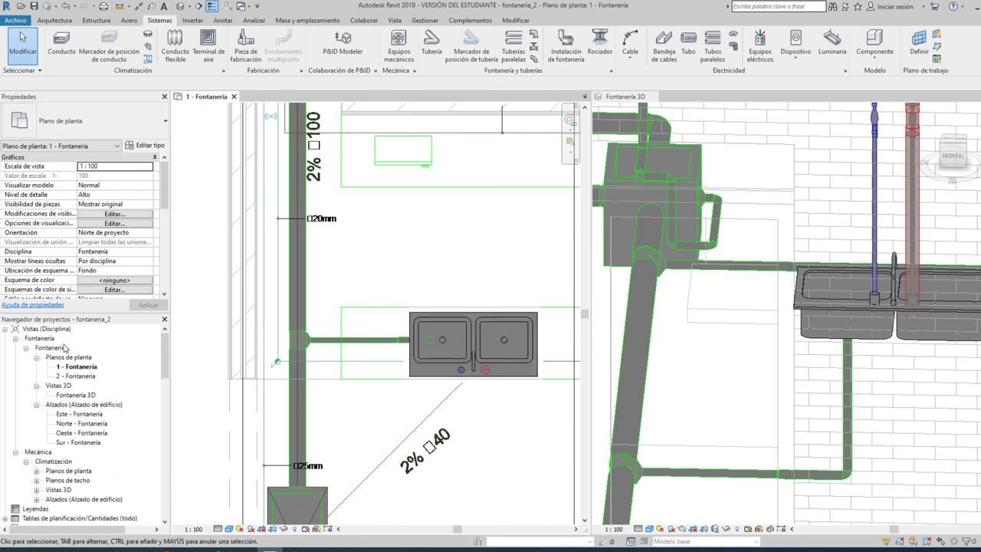
Open the Norte - Fontanería elevation and set it to Shaded style with High detail
{"action": "double_click", "coordinate": [79, 423]}
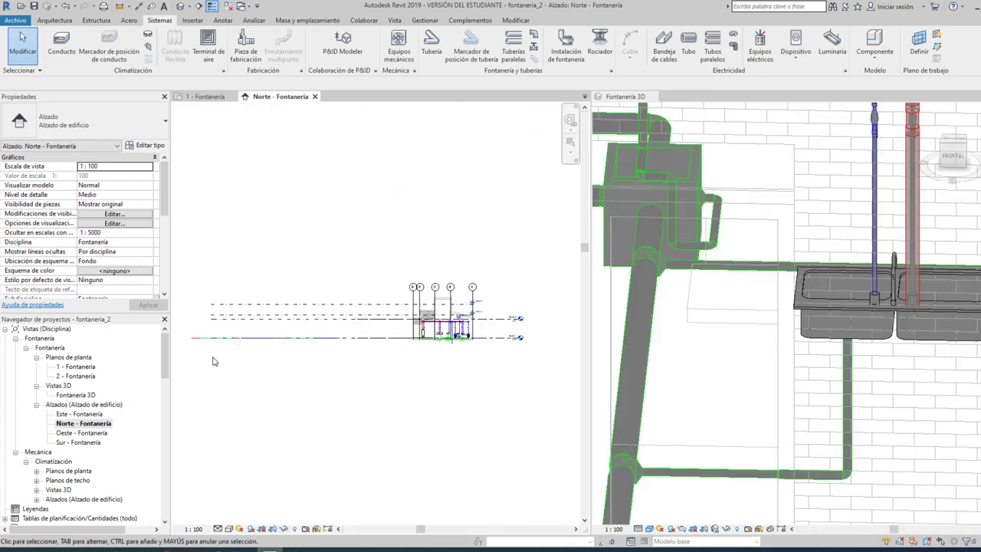
{"action": "scroll", "coordinate": [431, 347], "scroll_direction": "up", "scroll_amount": 5}
{"action": "scroll", "coordinate": [460, 380], "scroll_direction": "up", "scroll_amount": 2}
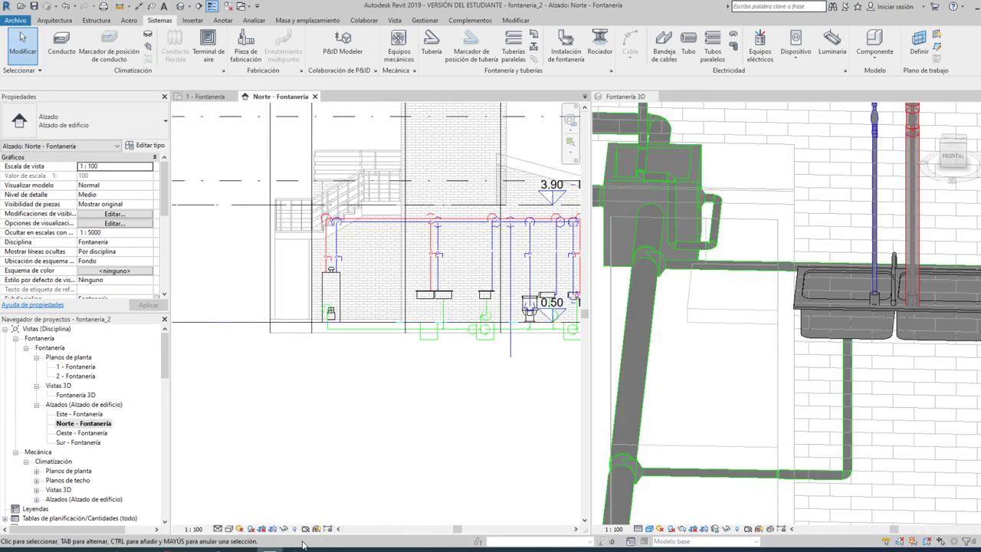
{"action": "left_click", "coordinate": [229, 529]}
{"action": "left_click", "coordinate": [250, 500]}
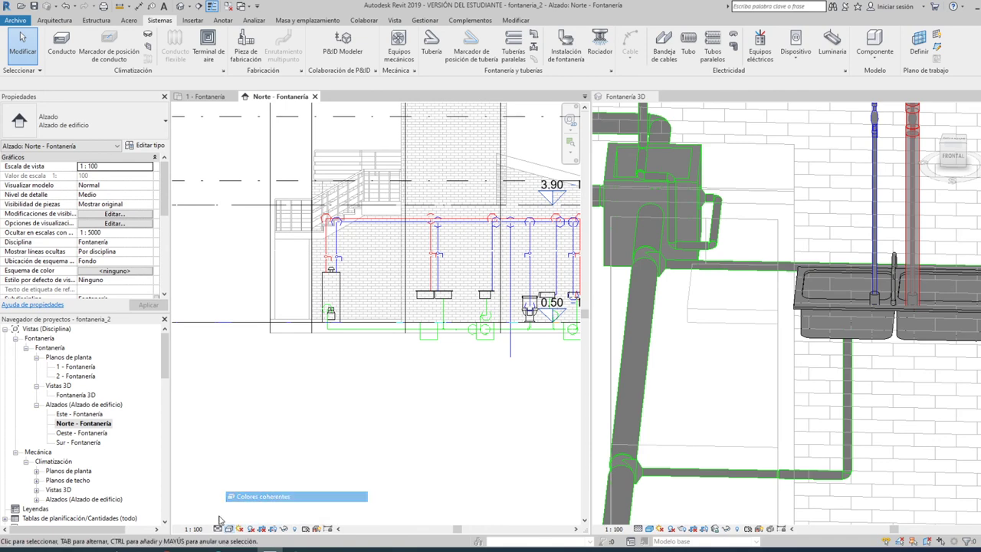
{"action": "left_click", "coordinate": [218, 528]}
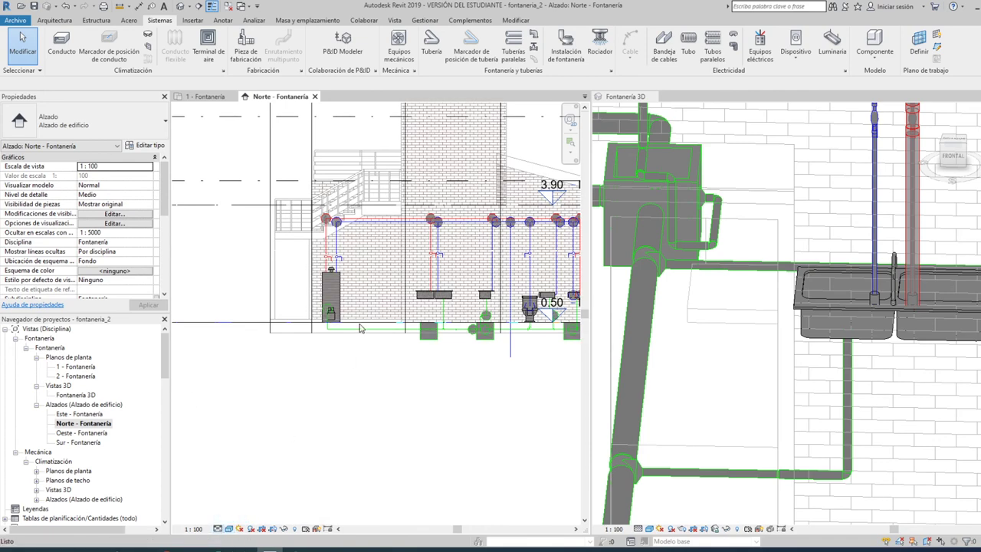
{"action": "scroll", "coordinate": [432, 307], "scroll_direction": "up", "scroll_amount": 4}
{"action": "scroll", "coordinate": [431, 307], "scroll_direction": "up", "scroll_amount": 2}
{"action": "scroll", "coordinate": [377, 316], "scroll_direction": "up", "scroll_amount": 2}
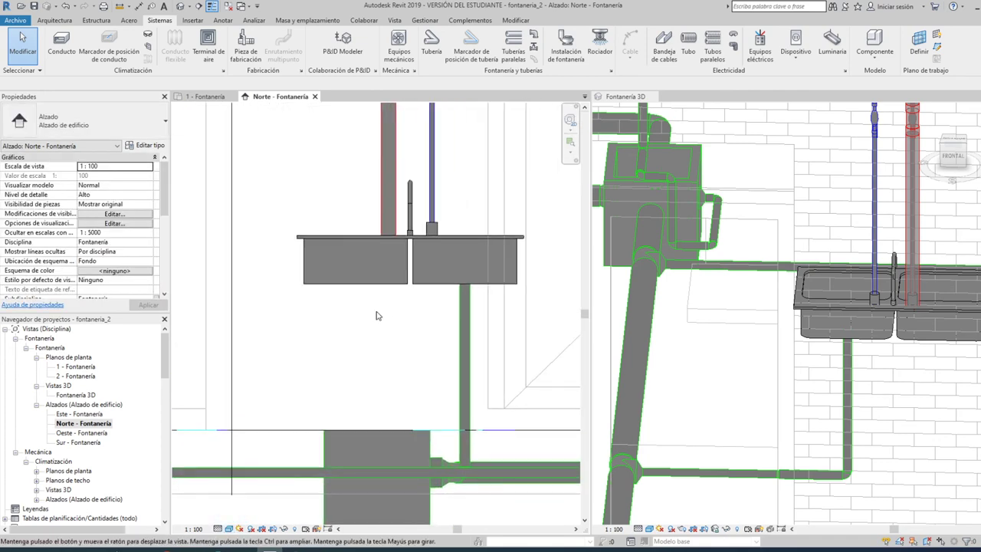
Draw a 32 mm PEX pipe from the sink's drain down and across into the vertical drain, then close the elevation
{"action": "left_click", "coordinate": [432, 42]}
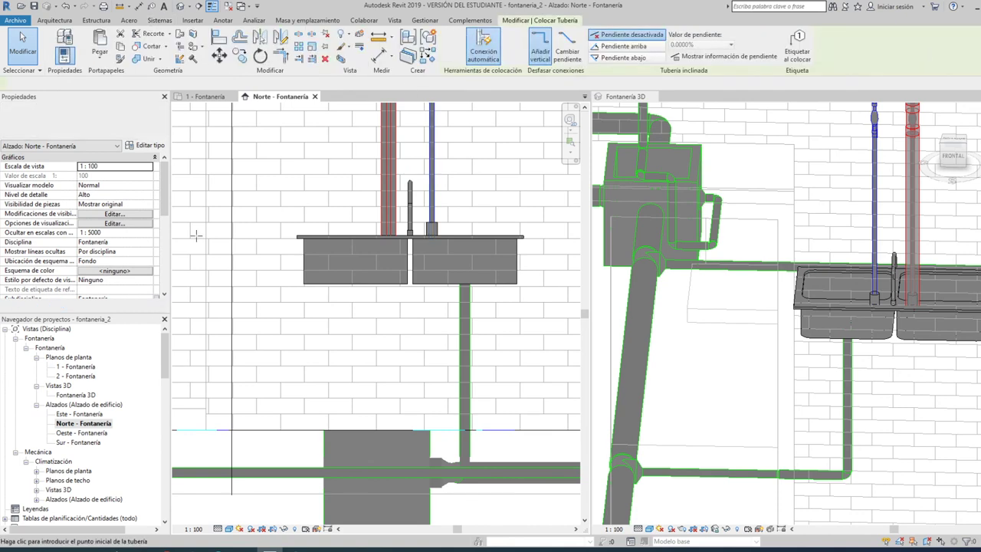
{"action": "scroll", "coordinate": [106, 227], "scroll_direction": "down", "scroll_amount": 3}
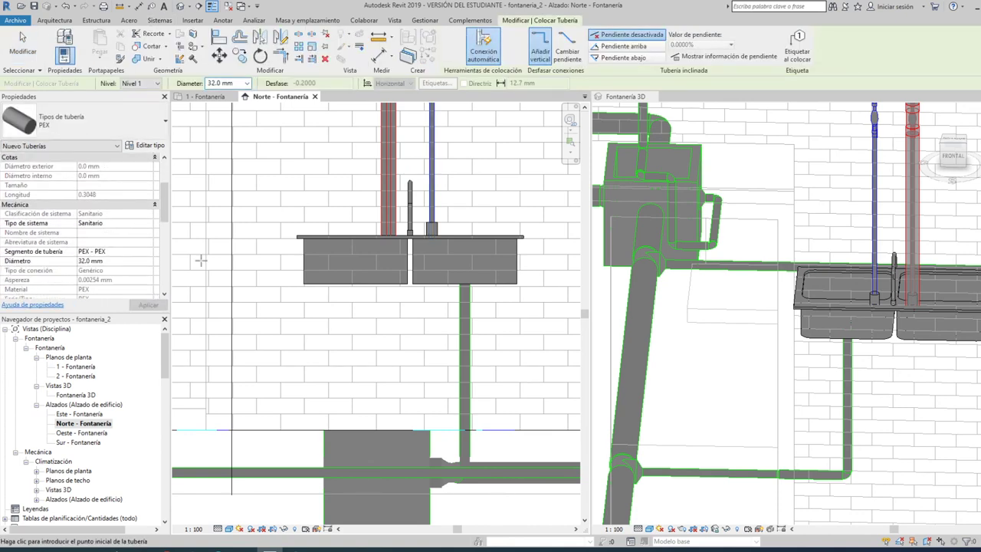
{"action": "scroll", "coordinate": [315, 290], "scroll_direction": "up", "scroll_amount": 2}
{"action": "scroll", "coordinate": [324, 290], "scroll_direction": "up", "scroll_amount": 2}
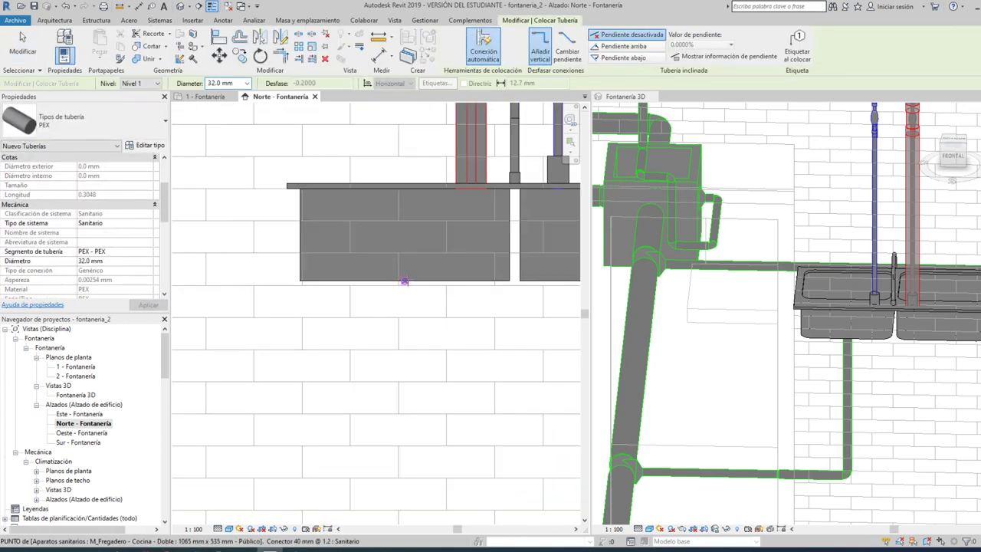
{"action": "left_click", "coordinate": [404, 282]}
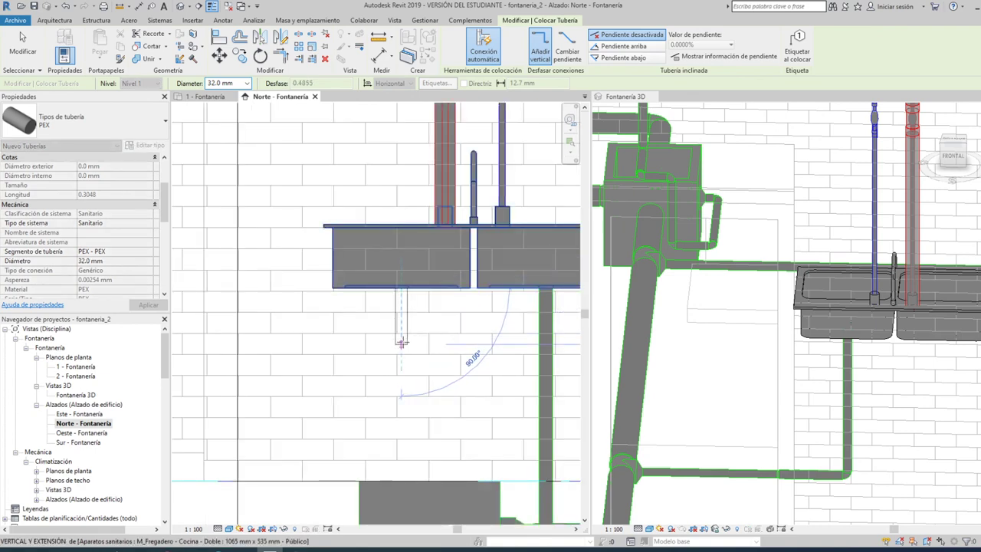
{"action": "left_click", "coordinate": [444, 345]}
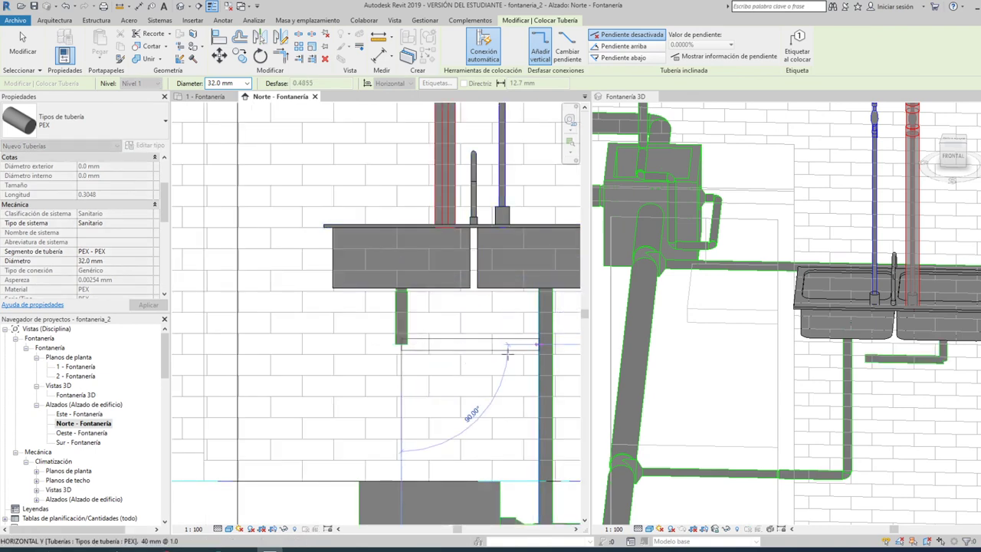
{"action": "left_click", "coordinate": [507, 351]}
{"action": "key", "text": "Escape"}
{"action": "key", "text": "Escape"}
{"action": "scroll", "coordinate": [493, 353], "scroll_direction": "down", "scroll_amount": 3}
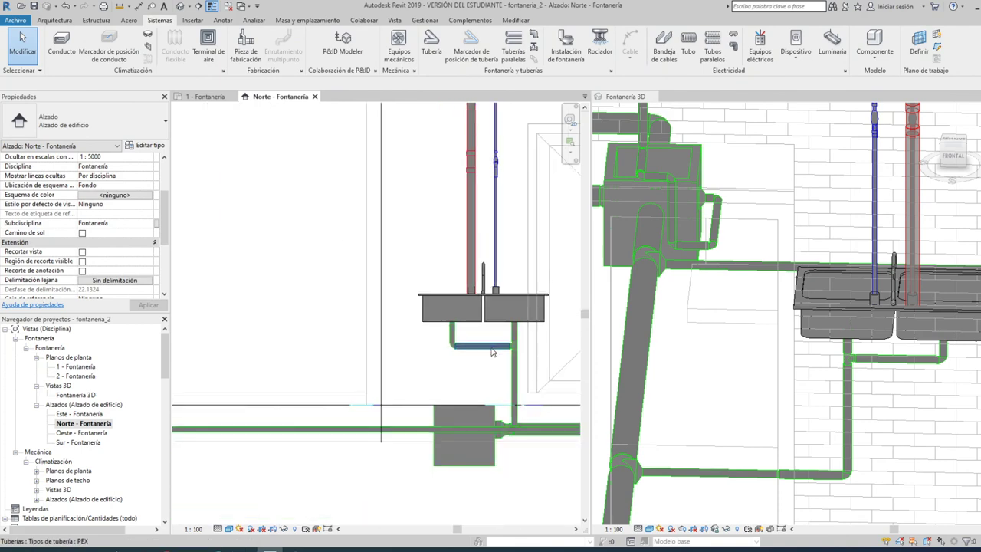
{"action": "scroll", "coordinate": [493, 352], "scroll_direction": "down", "scroll_amount": 3}
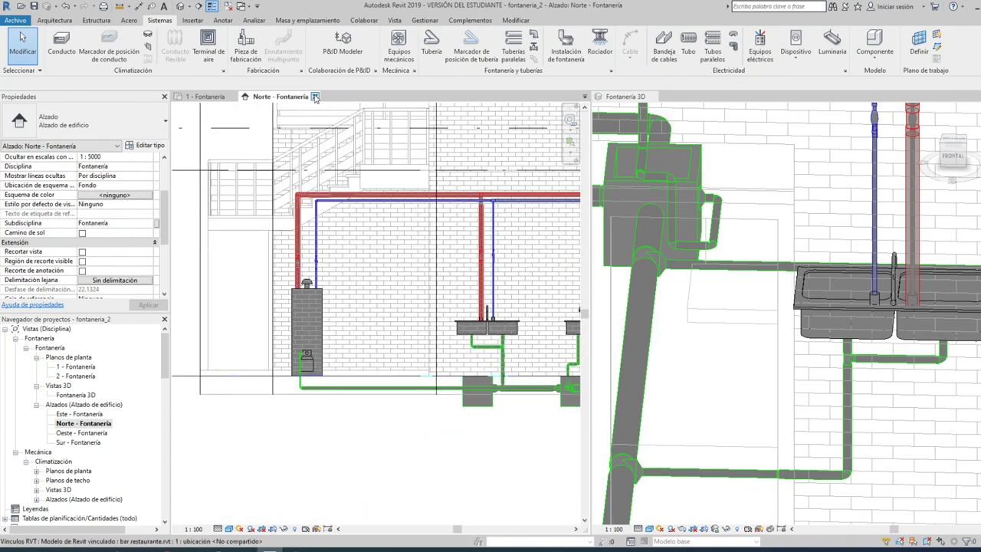
{"action": "left_click", "coordinate": [314, 98]}
Activate the Fontanería 3D view and show the whole house
{"action": "scroll", "coordinate": [405, 230], "scroll_direction": "down", "scroll_amount": 3}
{"action": "scroll", "coordinate": [407, 274], "scroll_direction": "down", "scroll_amount": 2}
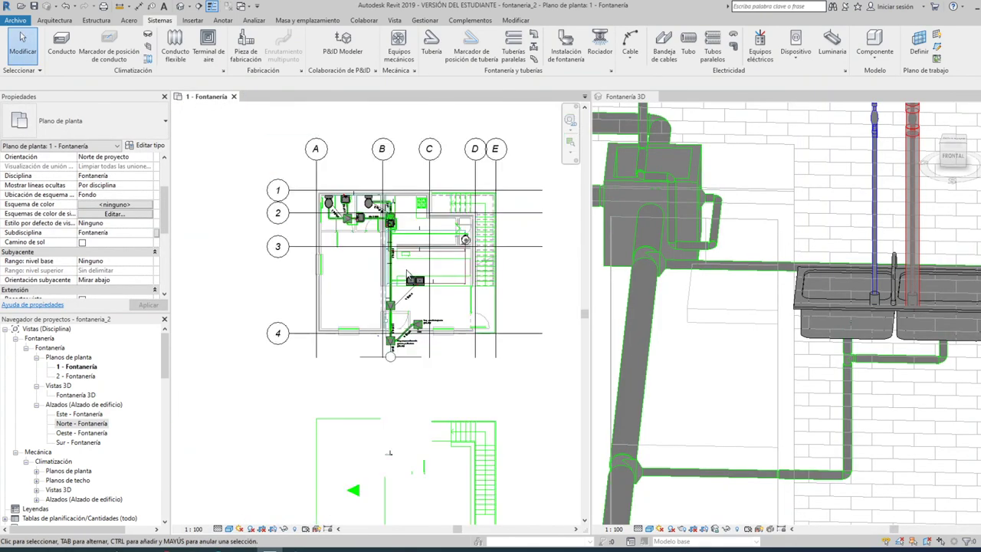
{"action": "scroll", "coordinate": [407, 274], "scroll_direction": "up", "scroll_amount": 2}
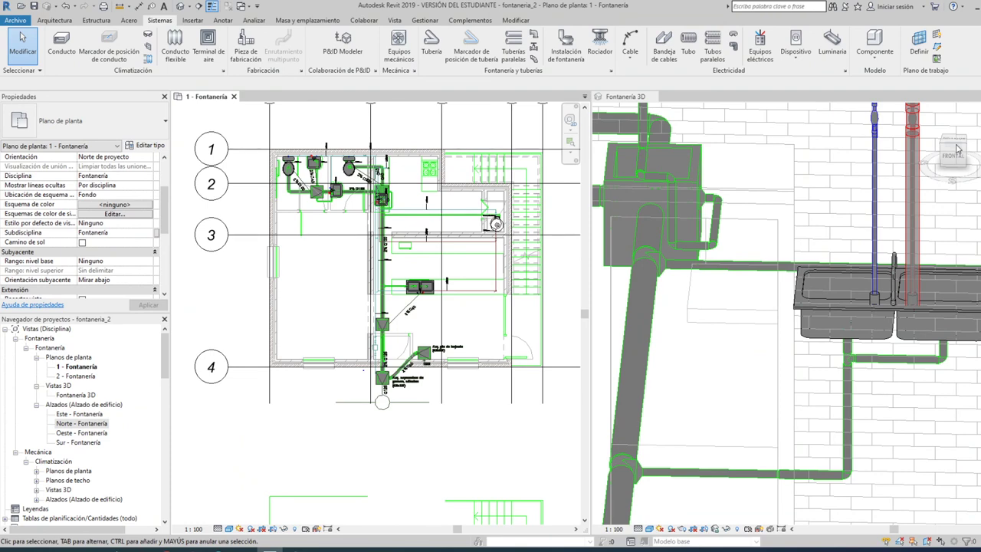
{"action": "left_click", "coordinate": [942, 147]}
{"action": "left_click", "coordinate": [929, 111]}
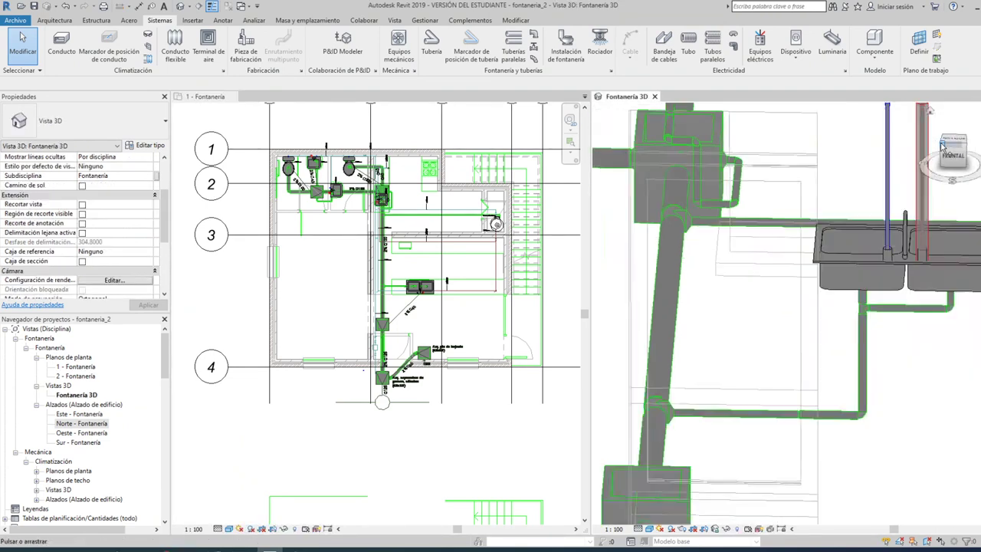
Orbit the 3D model to inspect the sink drain and toilet pipe runs from a frontal angle
{"action": "scroll", "coordinate": [811, 380], "scroll_direction": "up", "scroll_amount": 3}
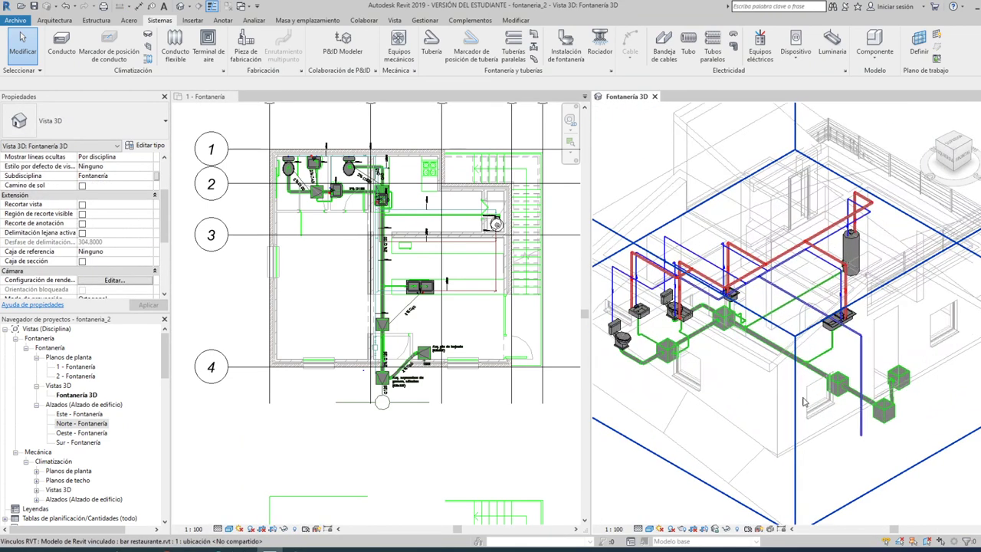
{"action": "left_click", "coordinate": [974, 146]}
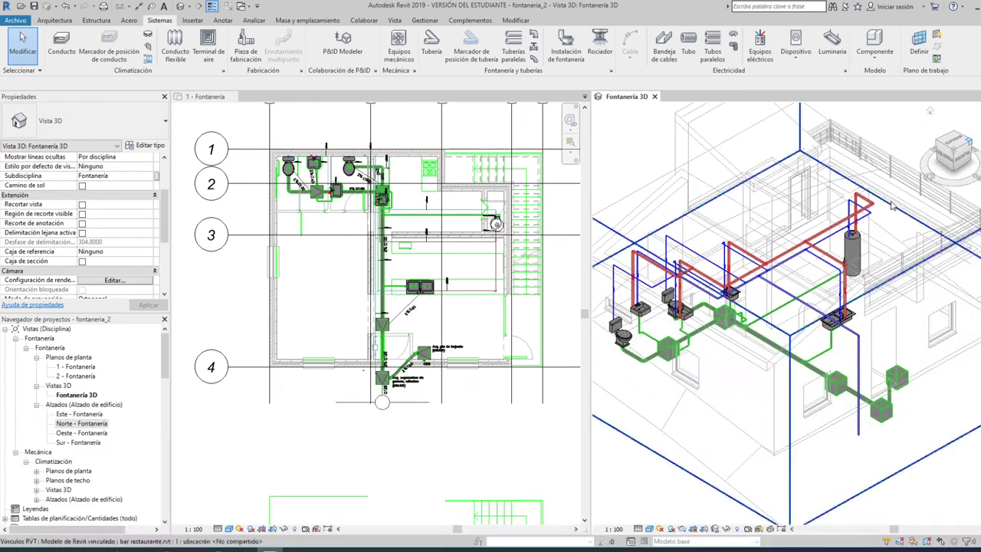
{"action": "scroll", "coordinate": [730, 414], "scroll_direction": "up", "scroll_amount": 3}
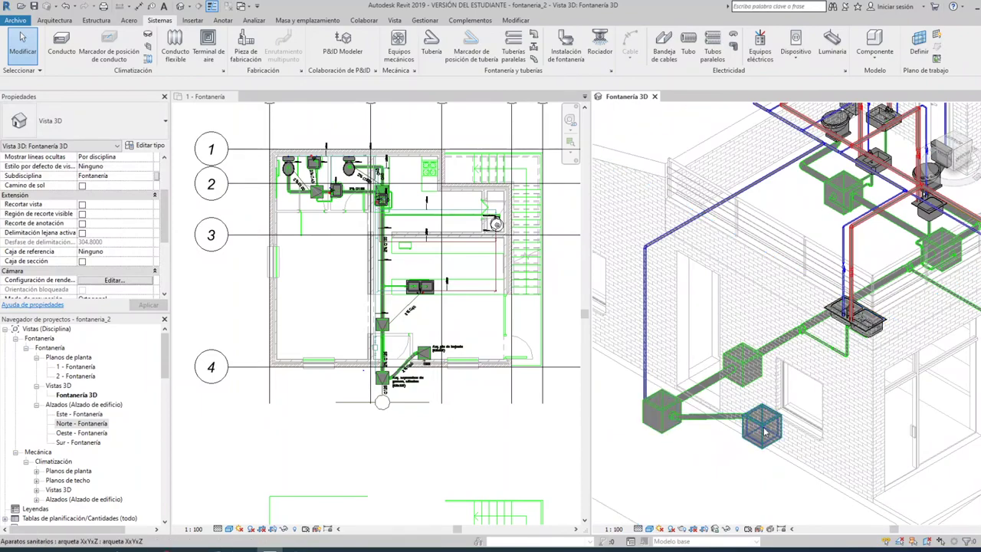
{"action": "mouse_move", "coordinate": [749, 358]}
{"action": "middle_mouse_down"}
{"action": "mouse_move", "coordinate": [695, 411]}
{"action": "mouse_move", "coordinate": [814, 272]}
{"action": "mouse_move", "coordinate": [926, 284]}
{"action": "mouse_move", "coordinate": [830, 310]}
{"action": "middle_mouse_up"}
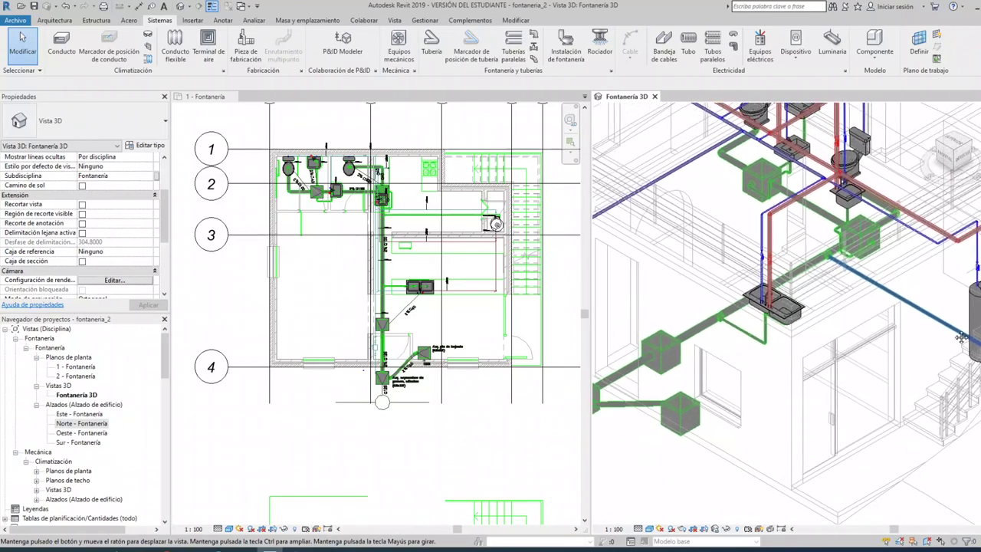
{"action": "scroll", "coordinate": [829, 310], "scroll_direction": "up", "scroll_amount": 4}
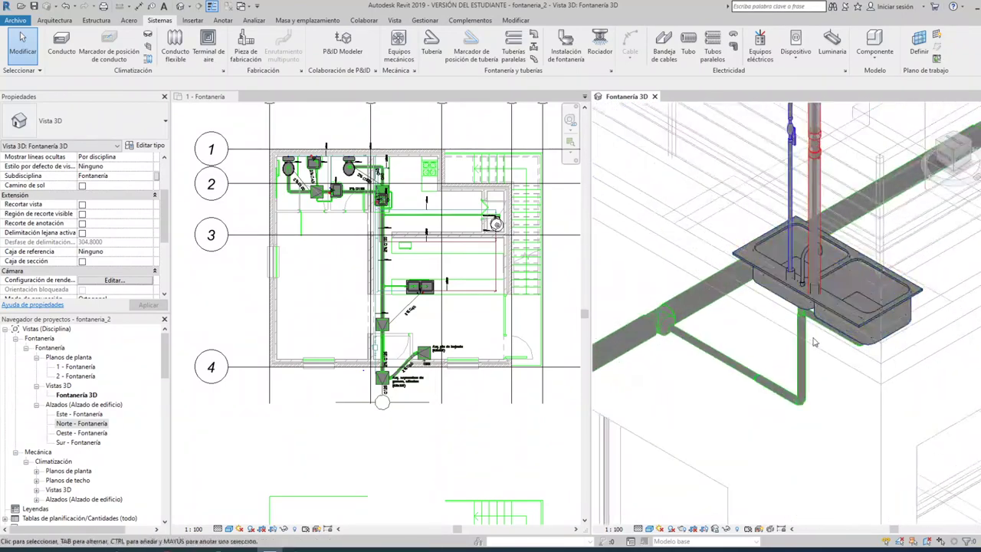
{"action": "scroll", "coordinate": [811, 360], "scroll_direction": "down", "scroll_amount": 3}
{"action": "scroll", "coordinate": [810, 360], "scroll_direction": "down", "scroll_amount": 4}
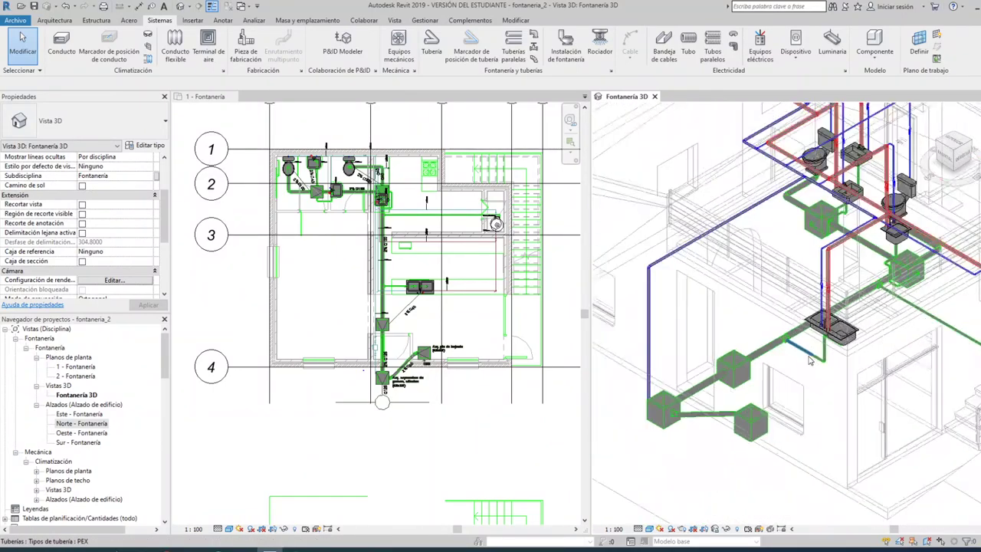
{"action": "scroll", "coordinate": [815, 363], "scroll_direction": "down", "scroll_amount": 2}
{"action": "mouse_move", "coordinate": [816, 368]}
{"action": "middle_mouse_down", "text": "shift"}
{"action": "mouse_move", "coordinate": [875, 343]}
{"action": "mouse_move", "coordinate": [763, 310]}
{"action": "middle_mouse_up", "text": "shift"}
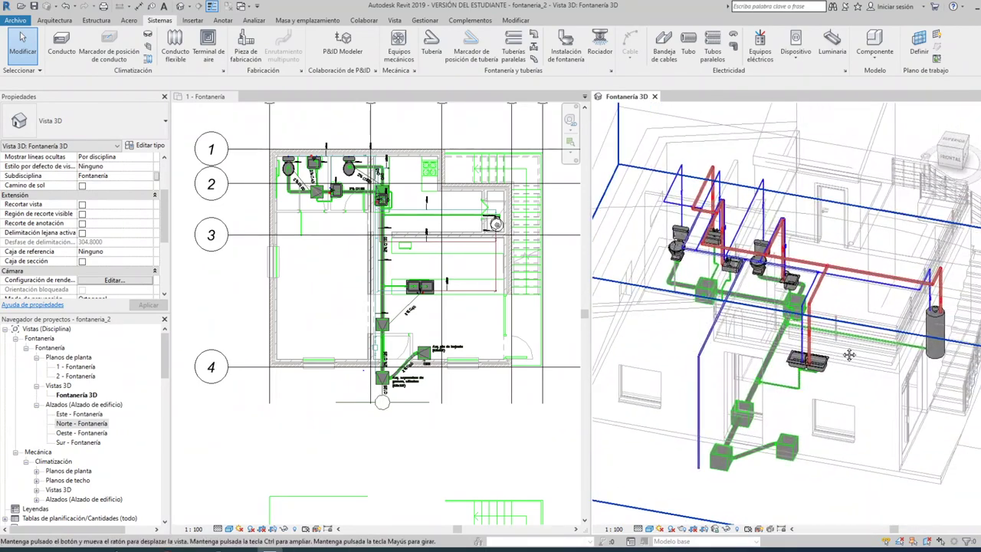